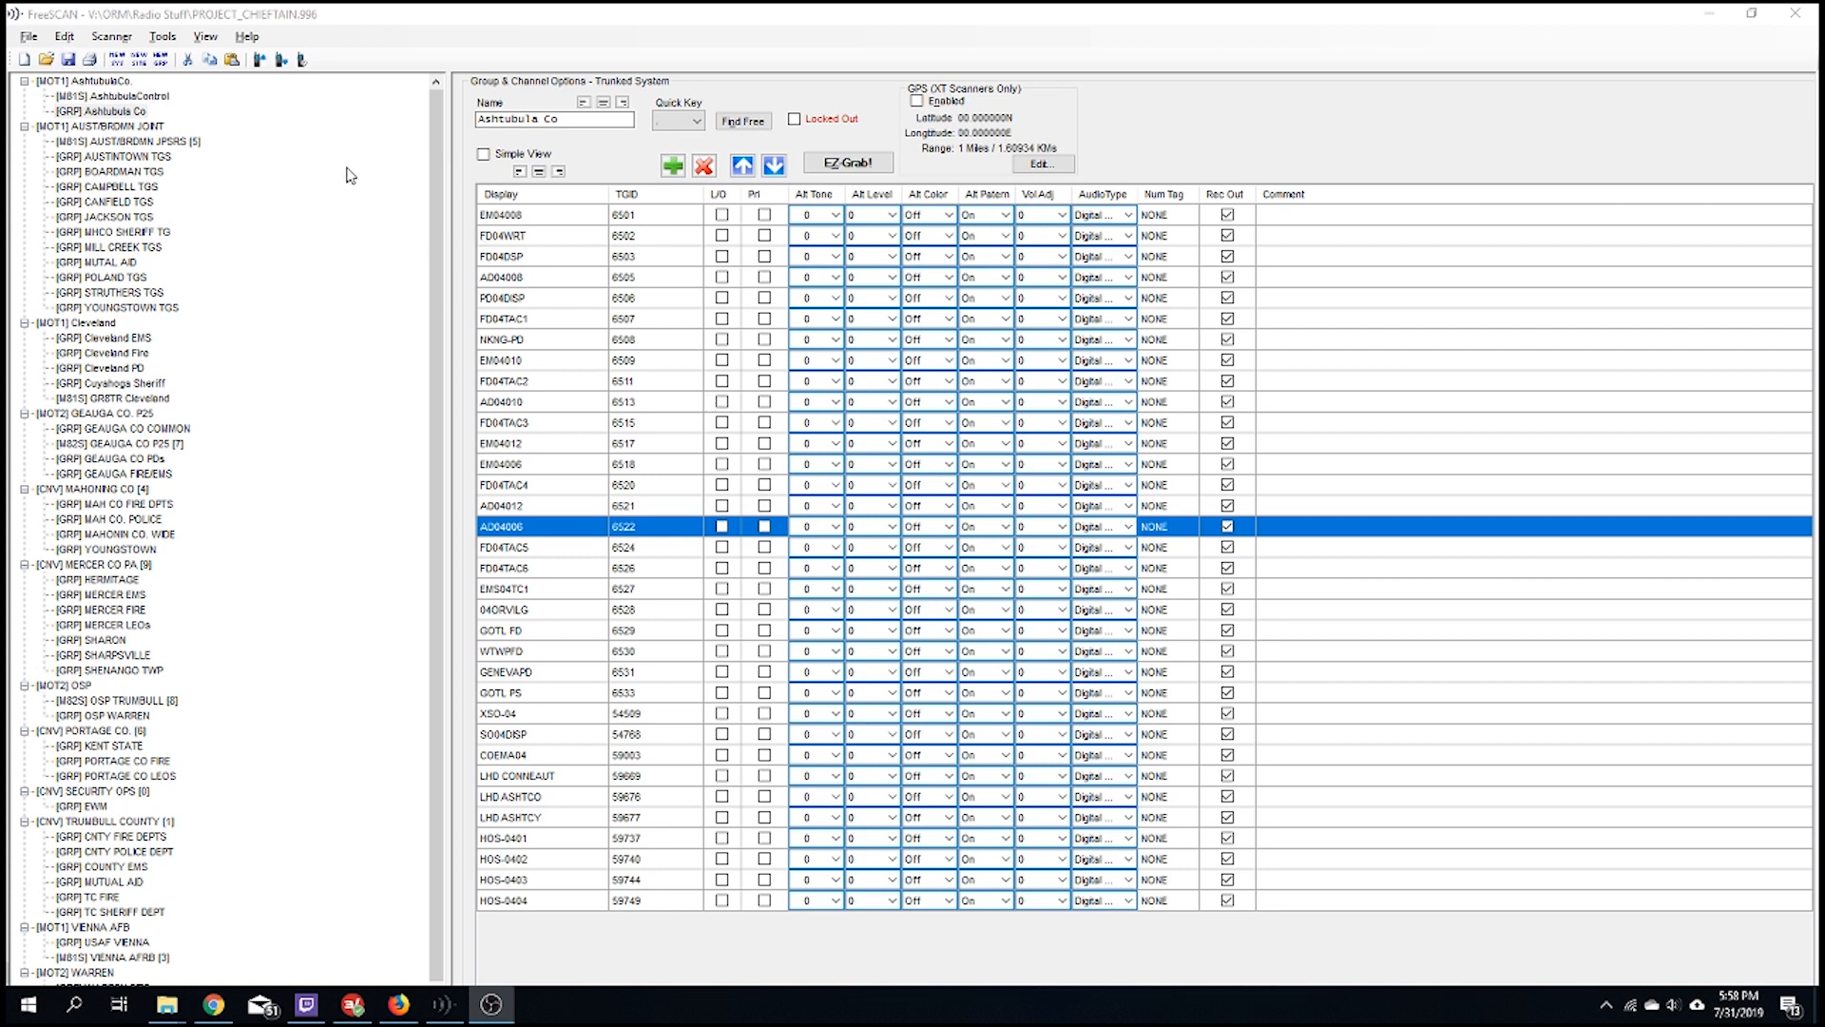
Start a new, empty scanner programming file in place of the loaded PROJECT_CHIEFTAIN.996
click(58, 112)
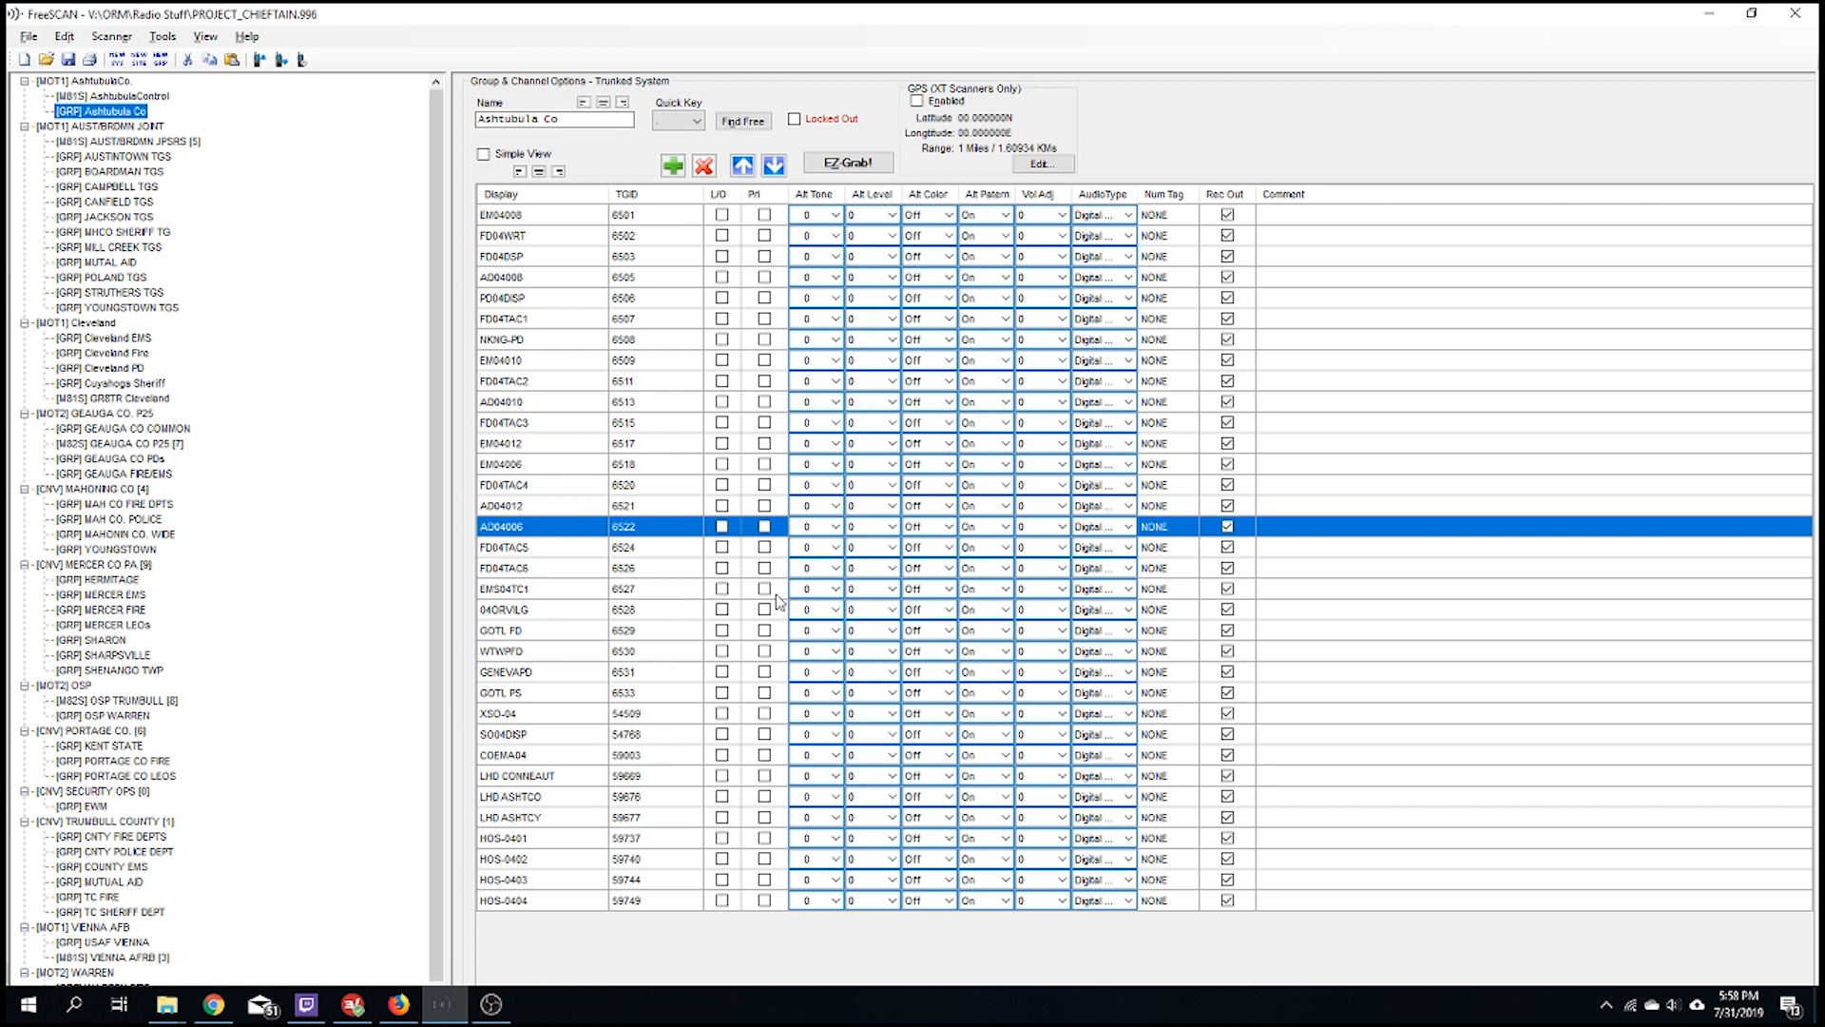
click(24, 59)
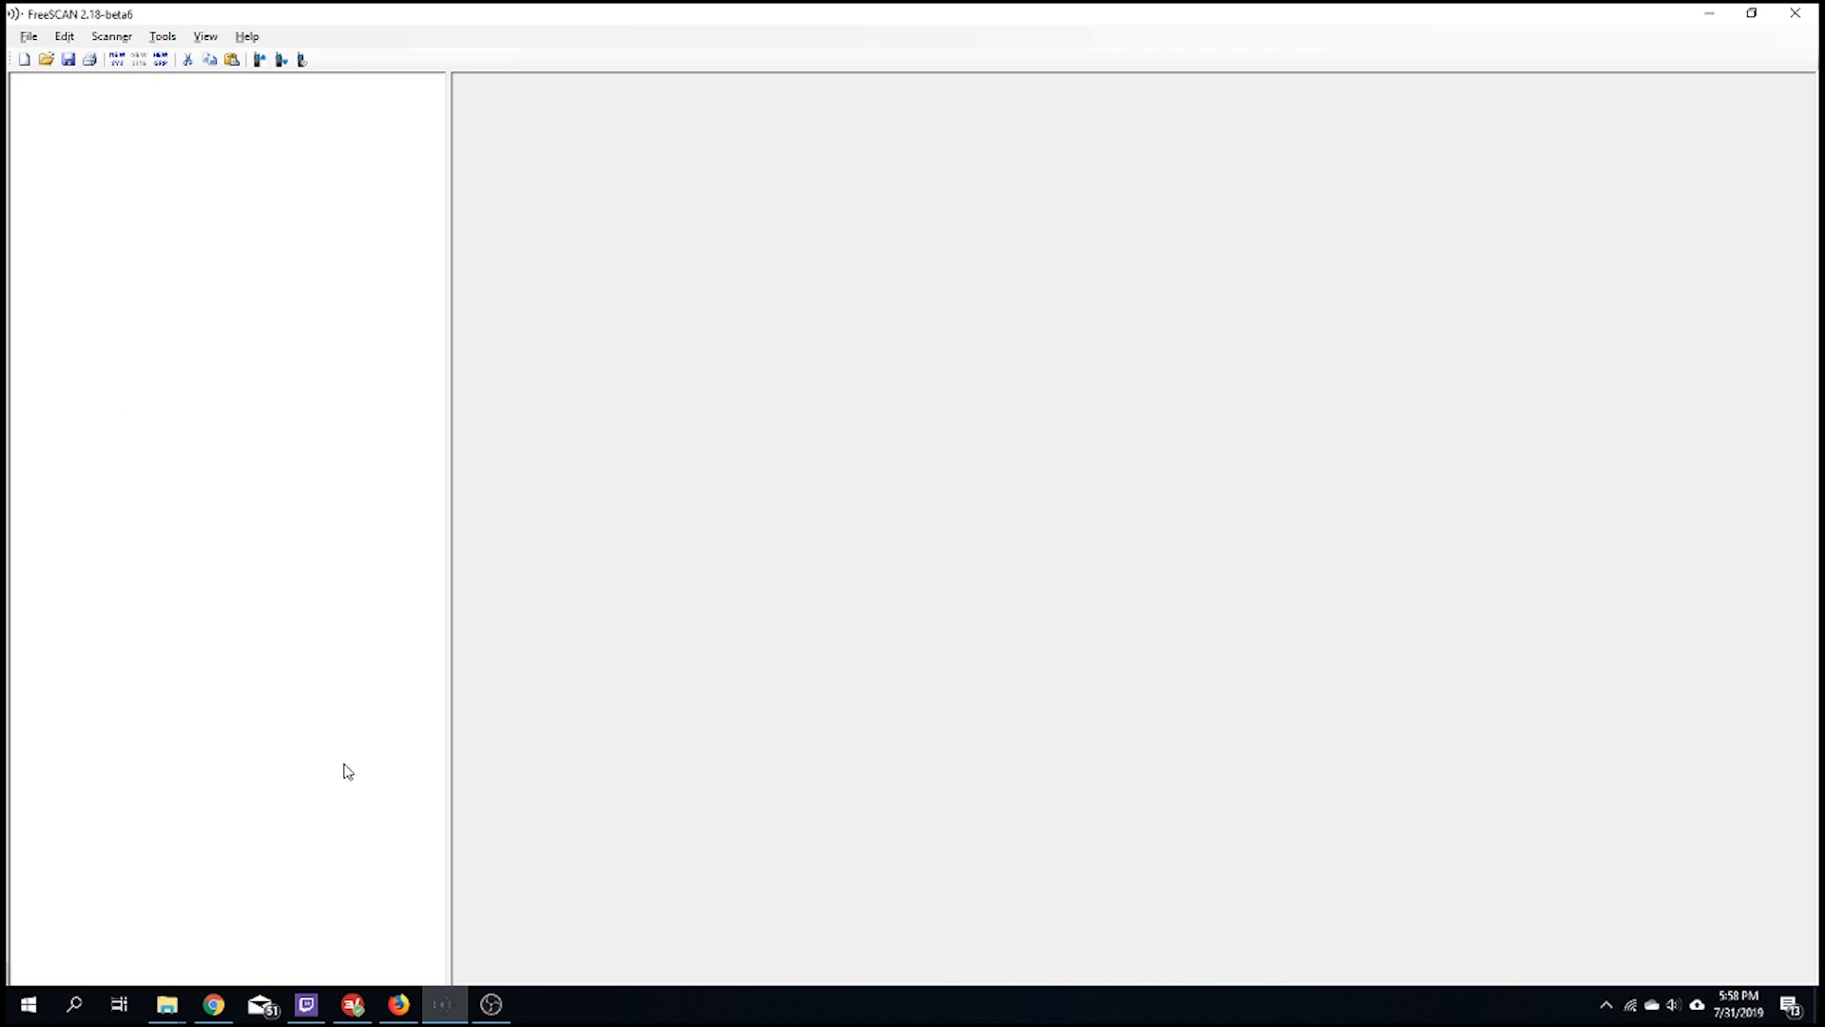
View the virtual control settings for controlling the scanner, and close them without starting virtual control
click(111, 39)
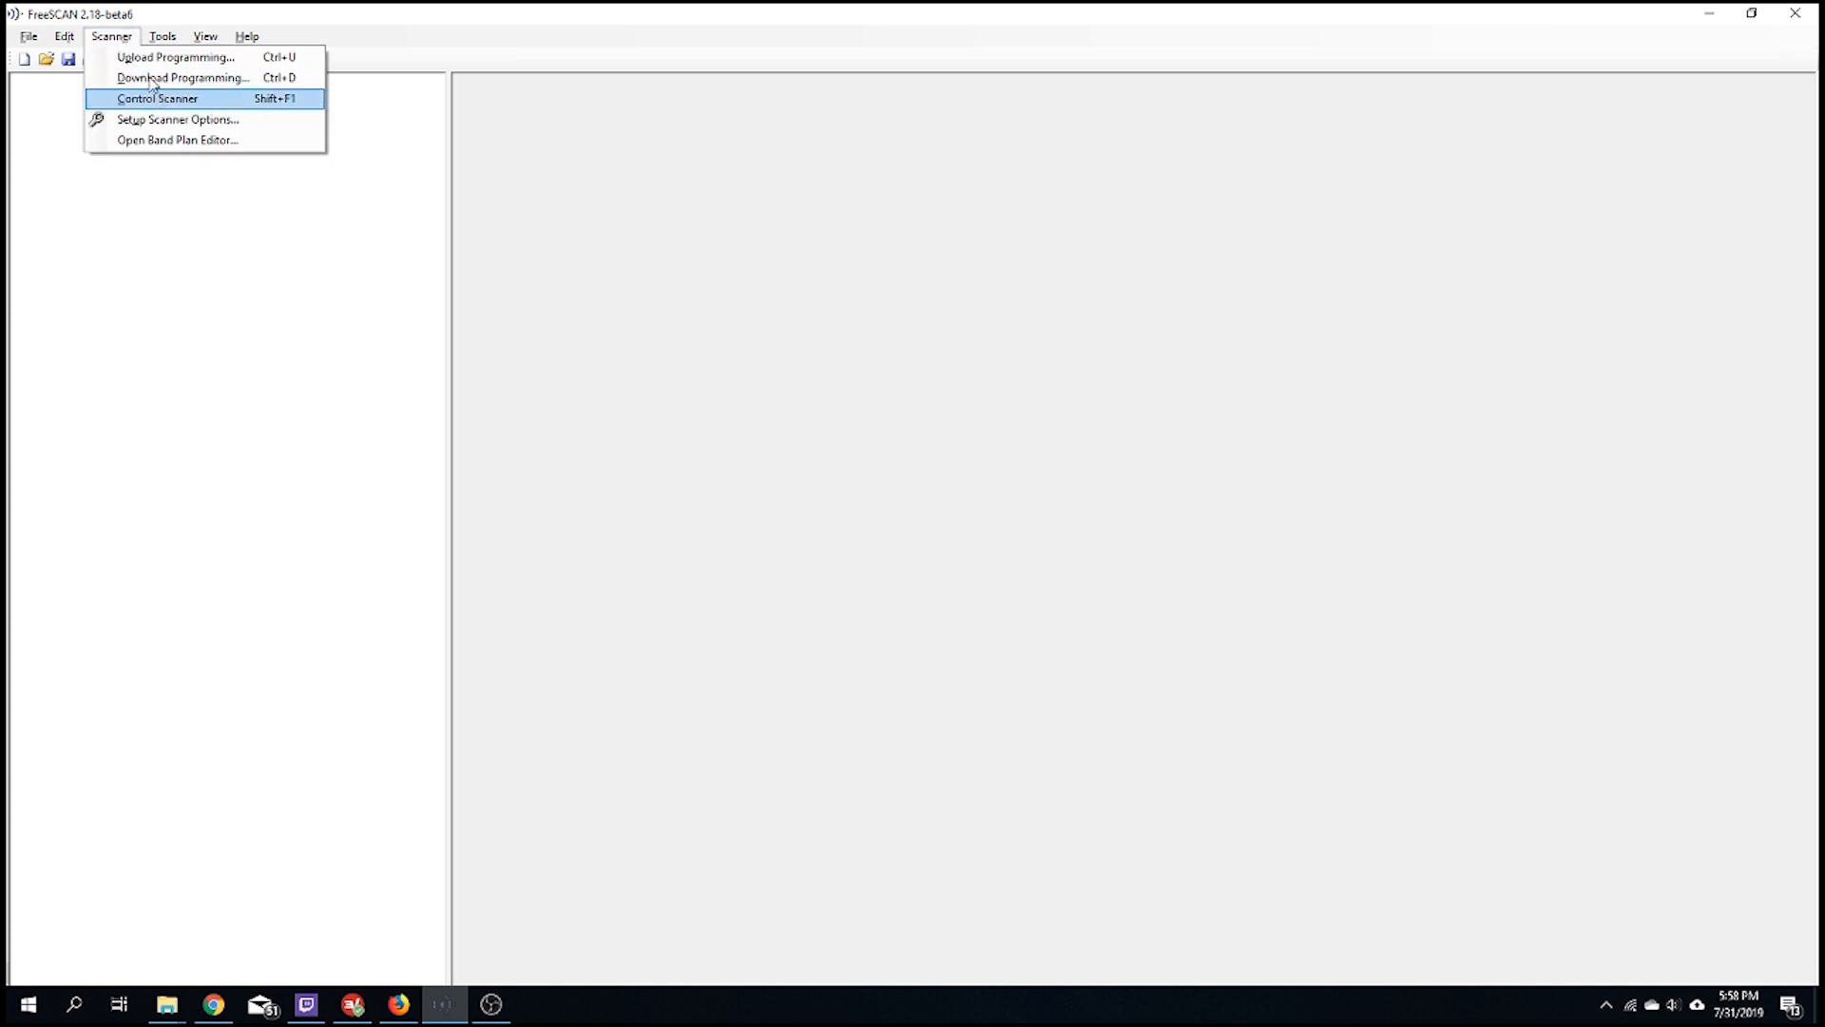
mouse_move(82, 41)
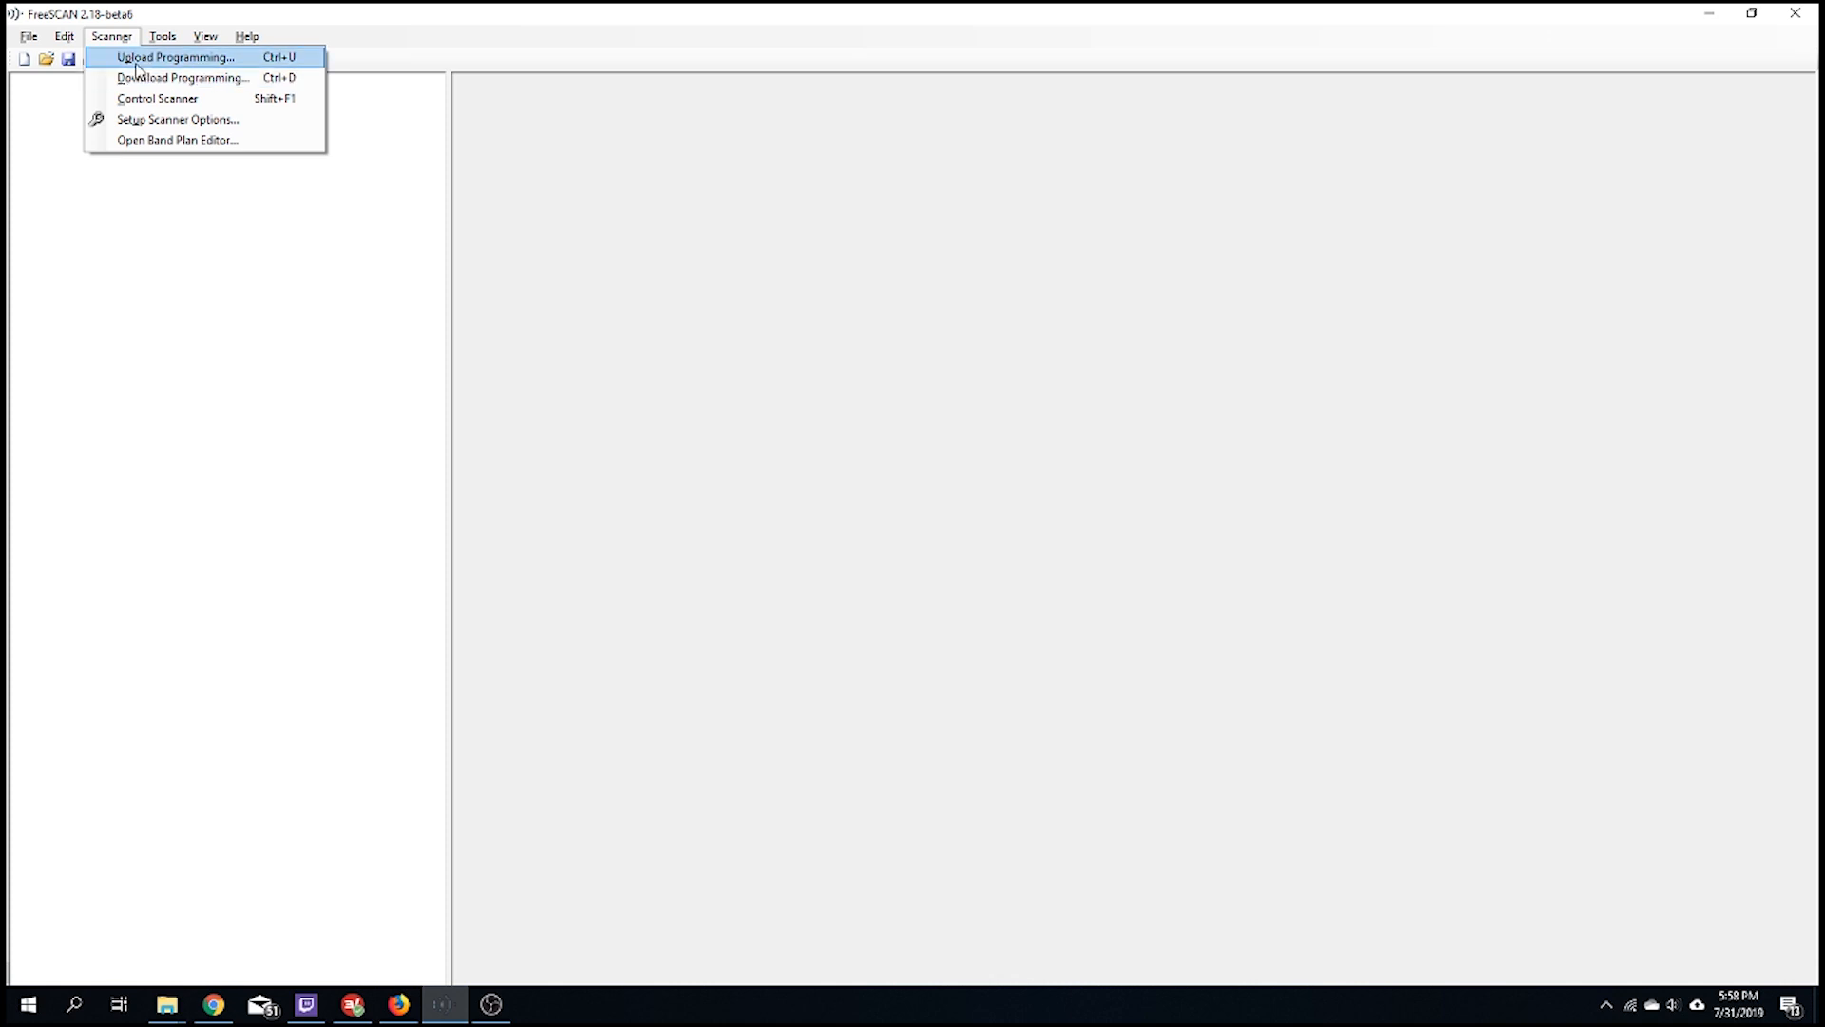
click(148, 98)
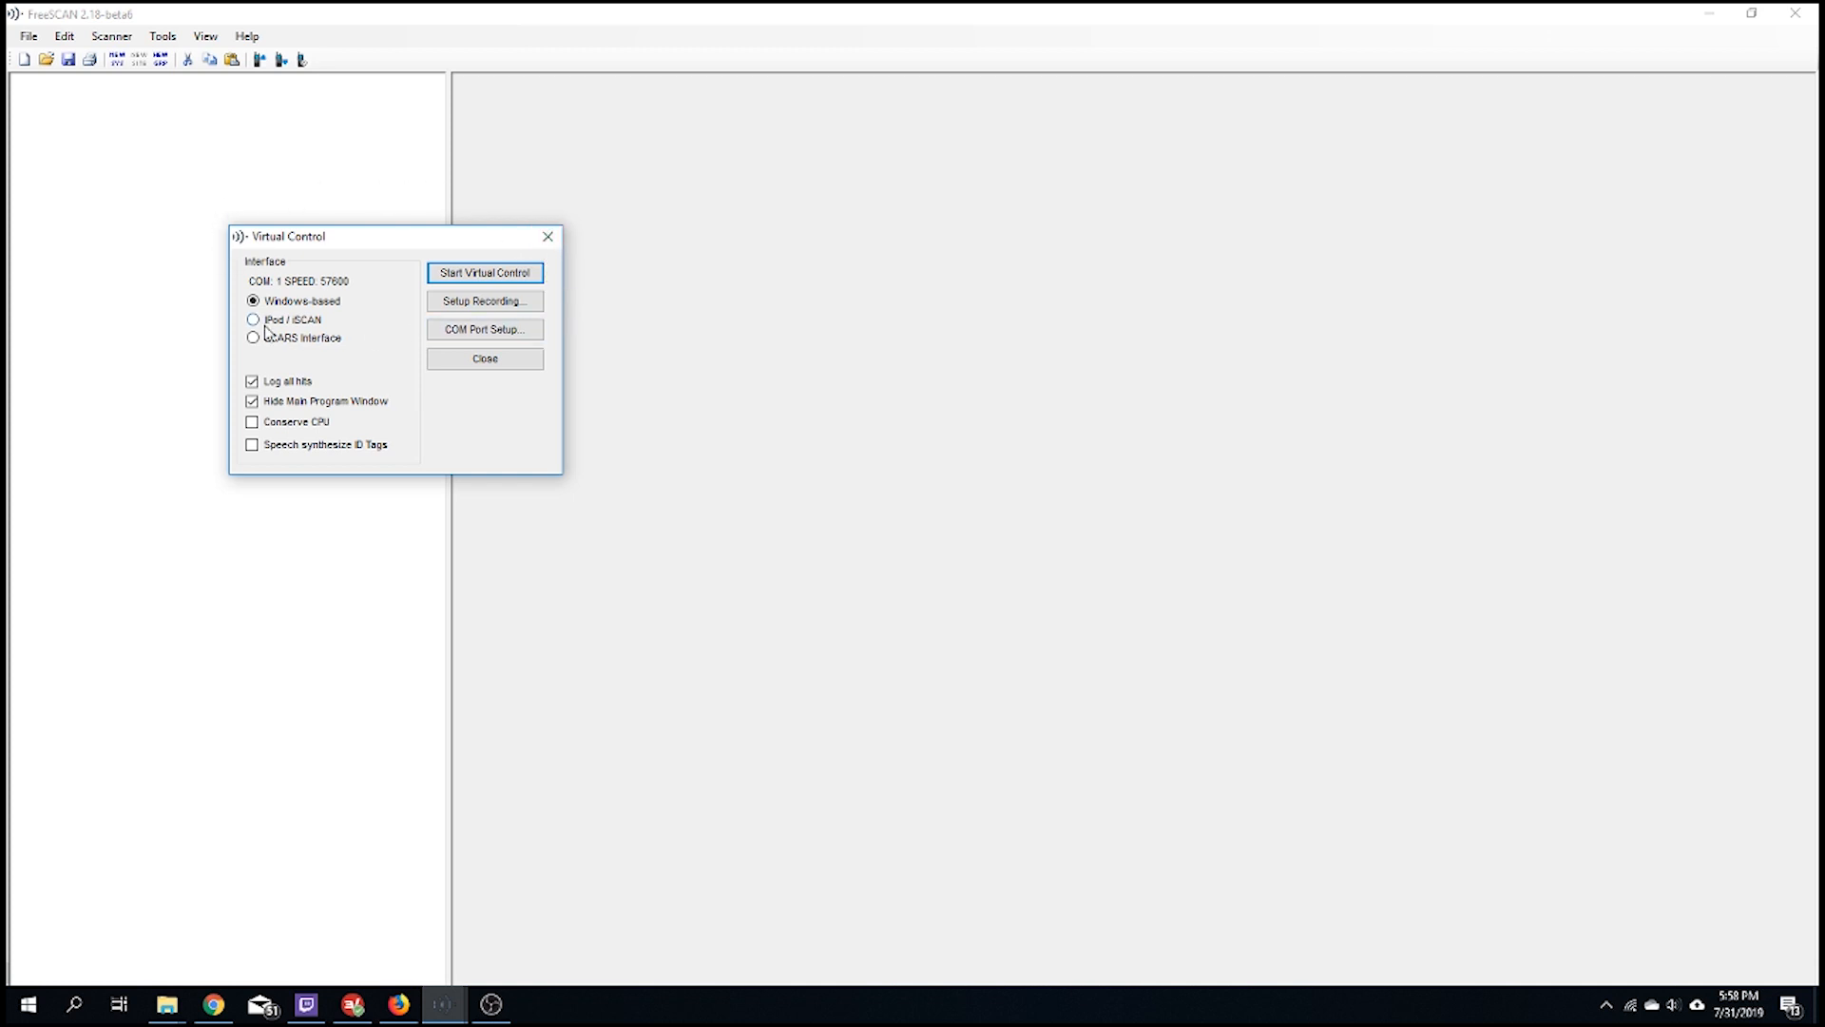
click(547, 235)
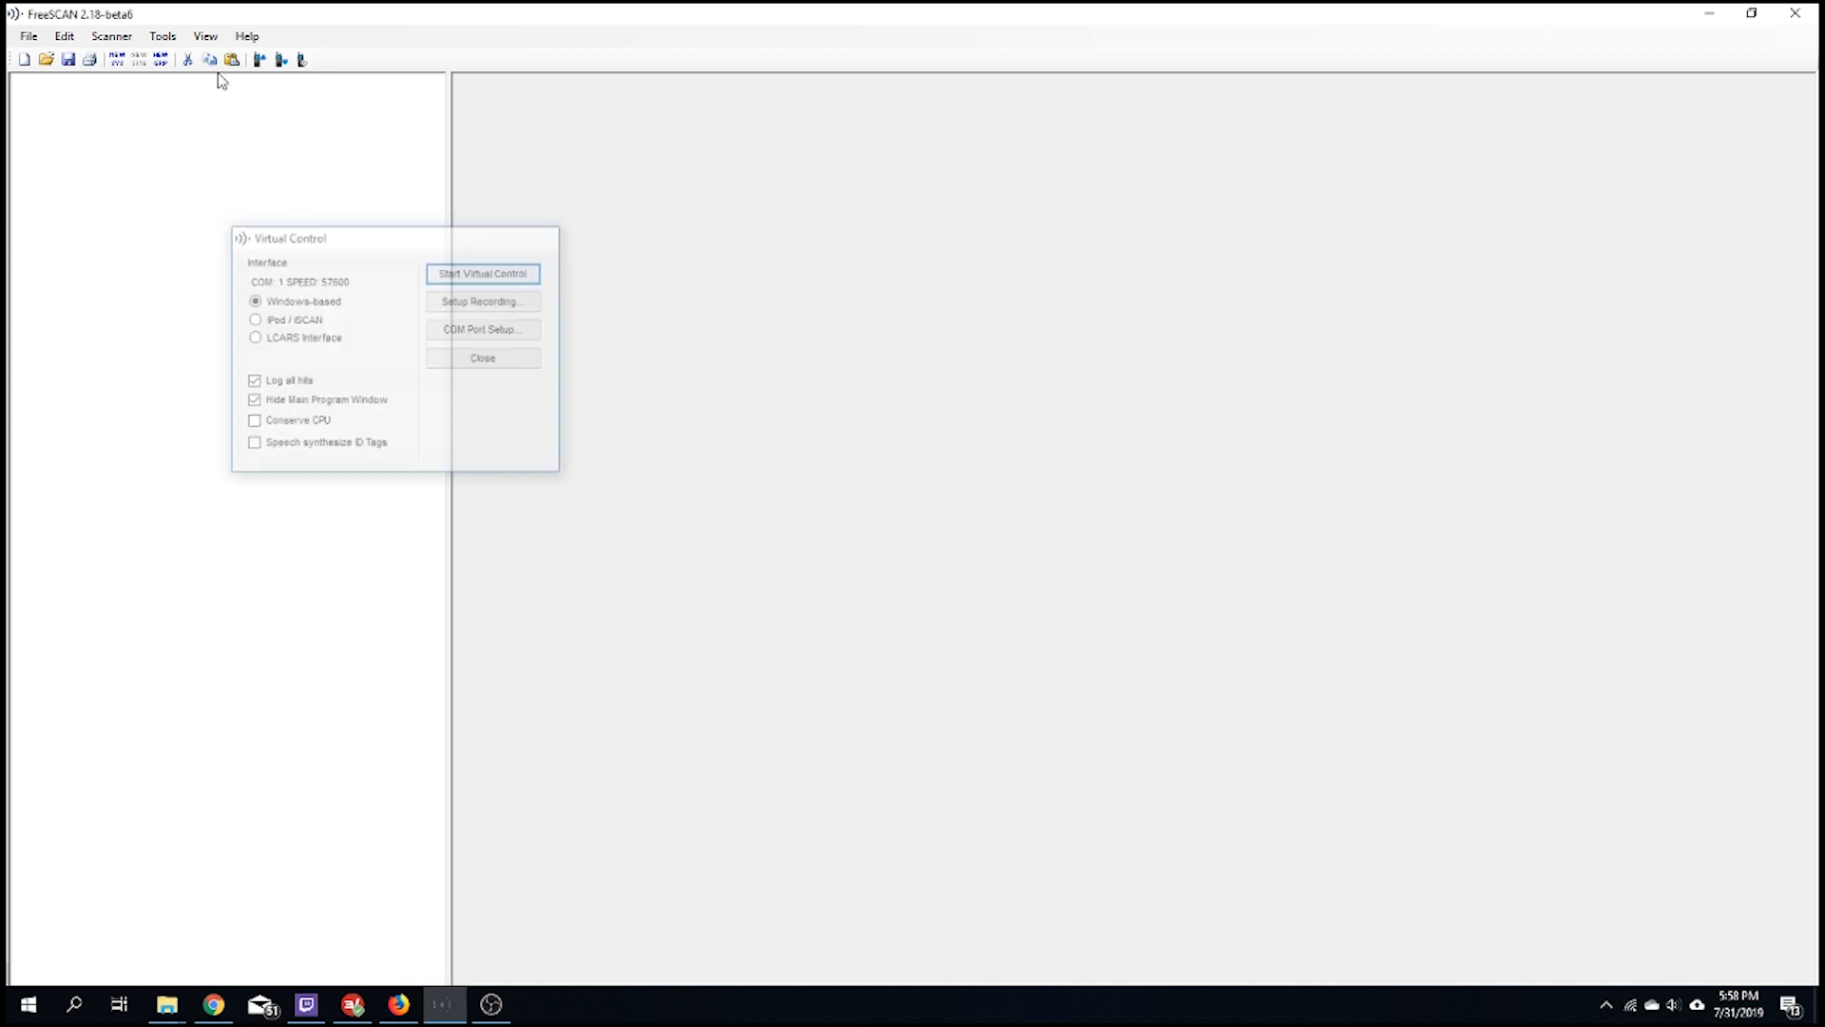
Open the scanner options and examine the general settings, including the startup message lines
click(134, 38)
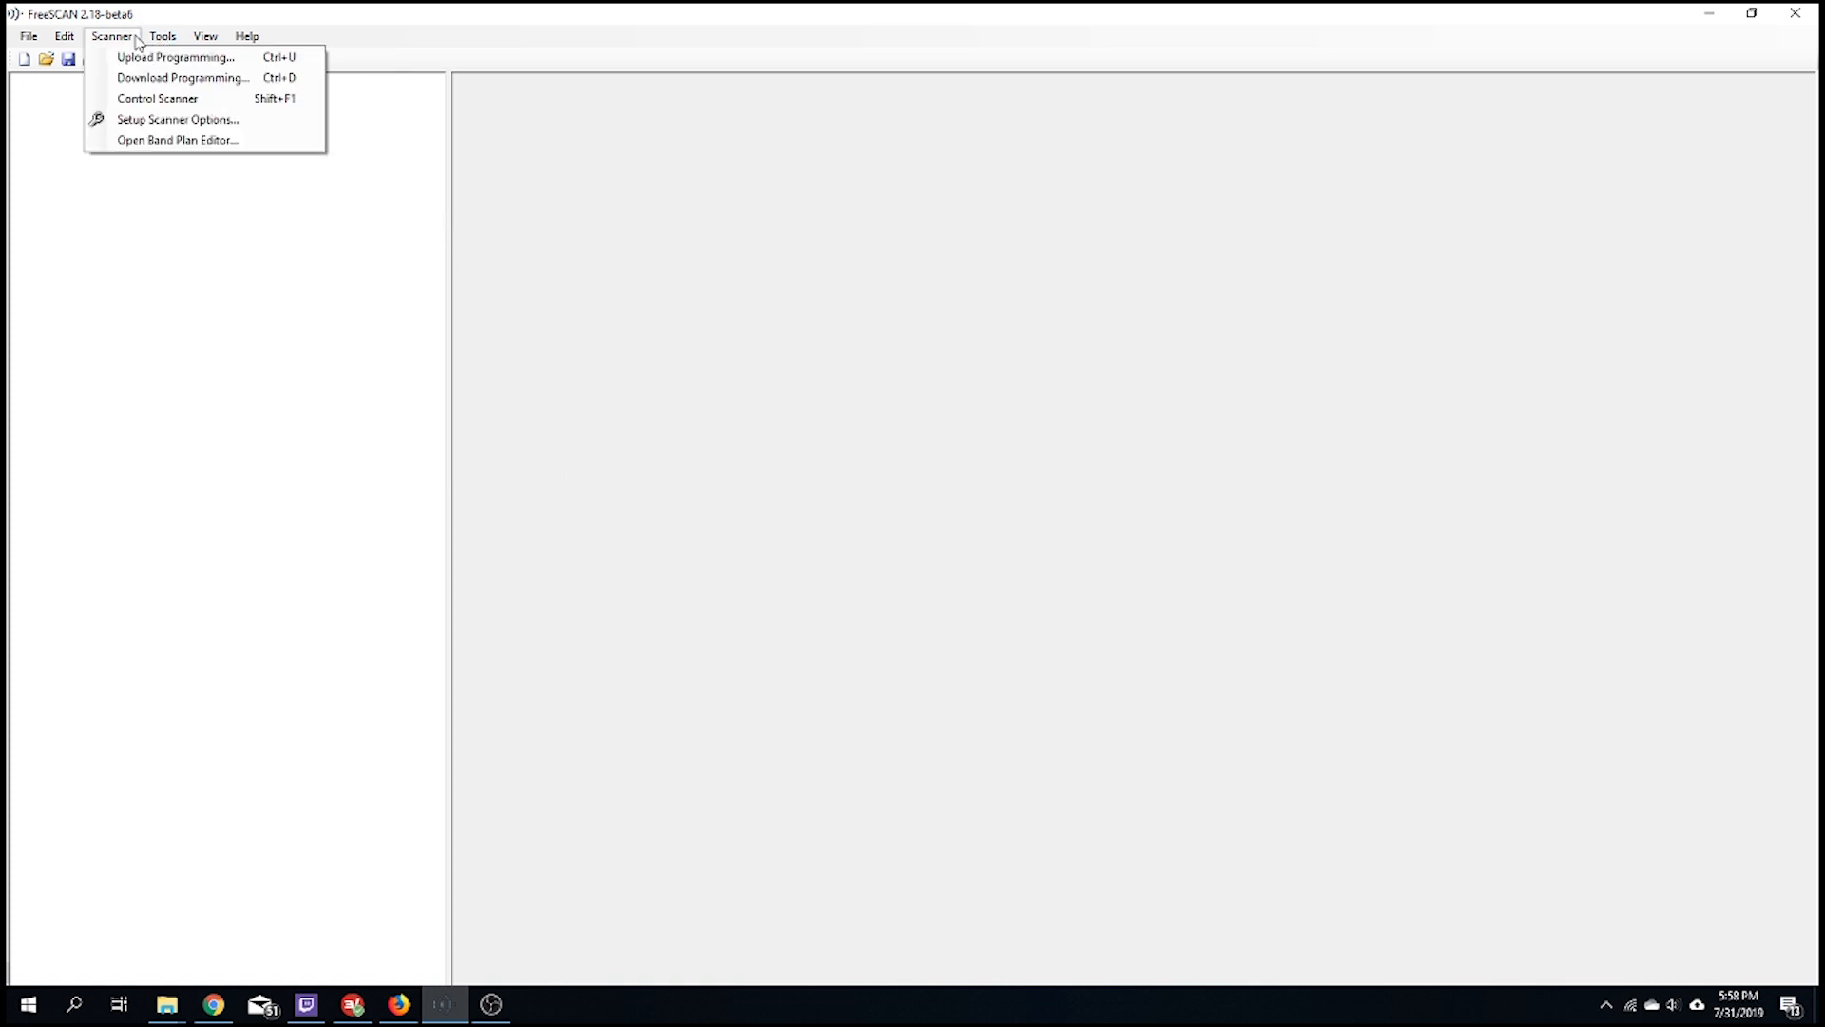
click(152, 120)
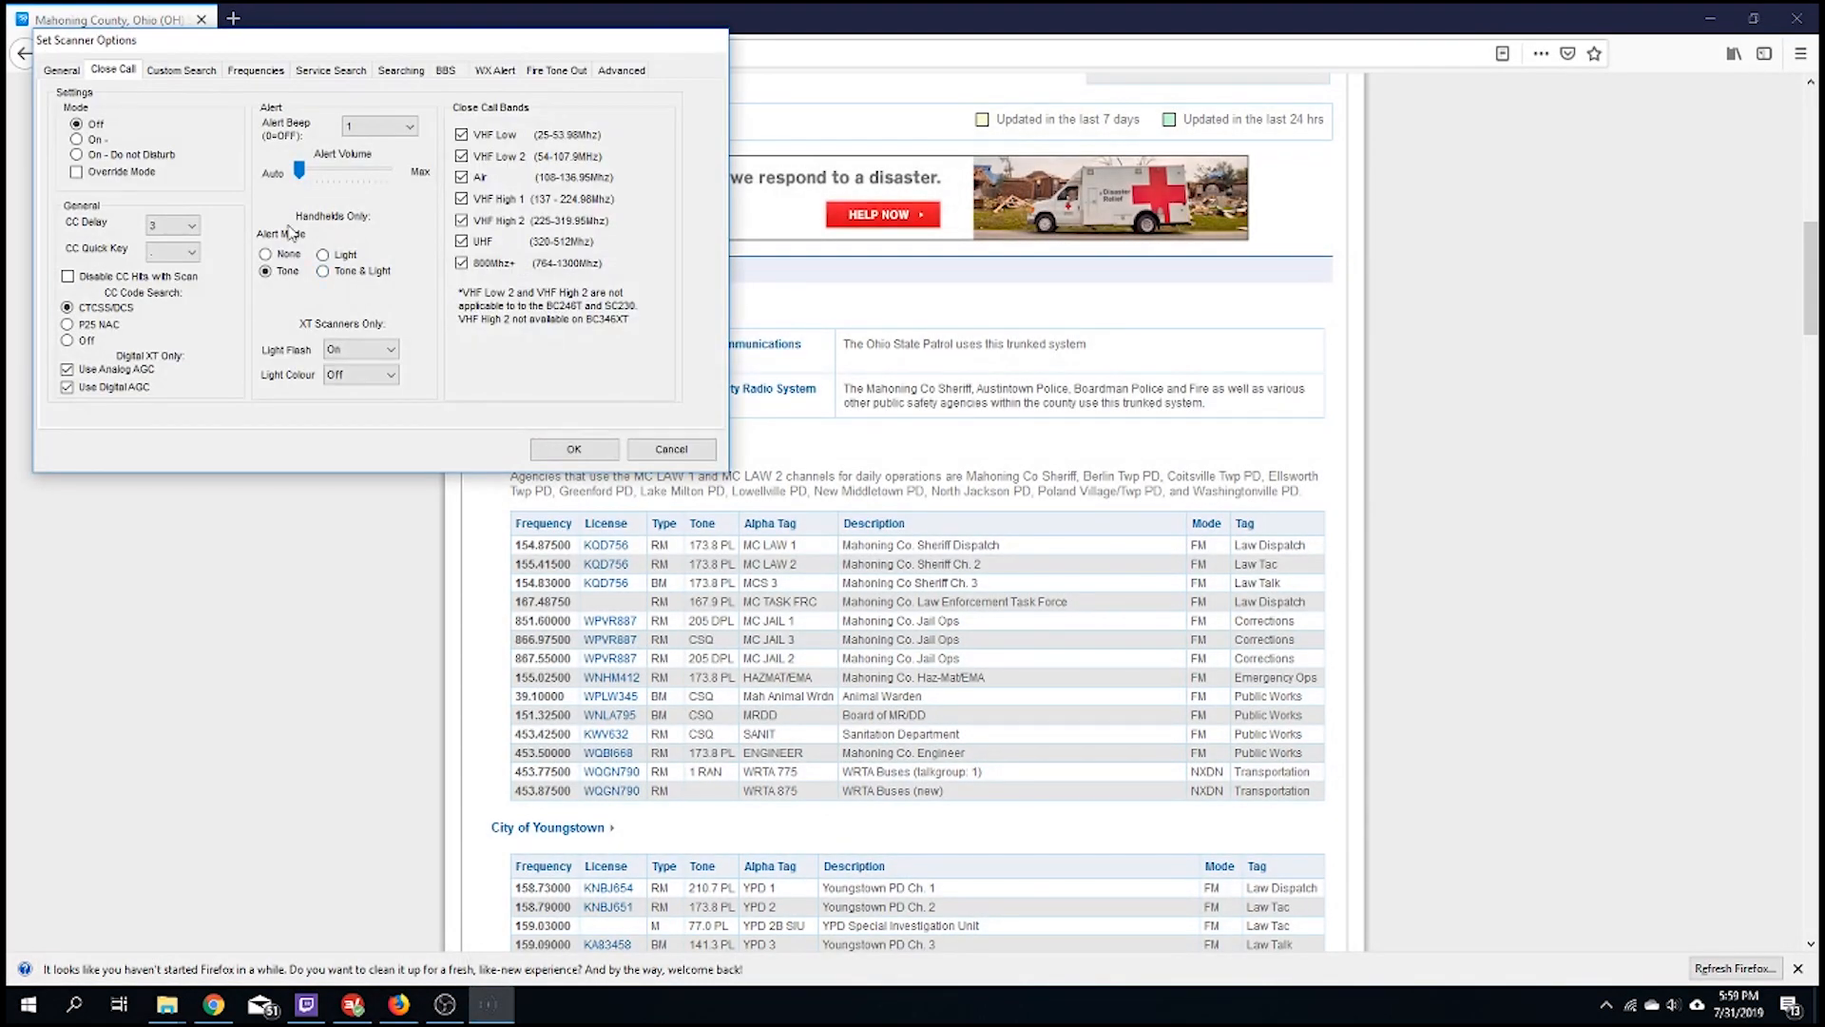
click(55, 72)
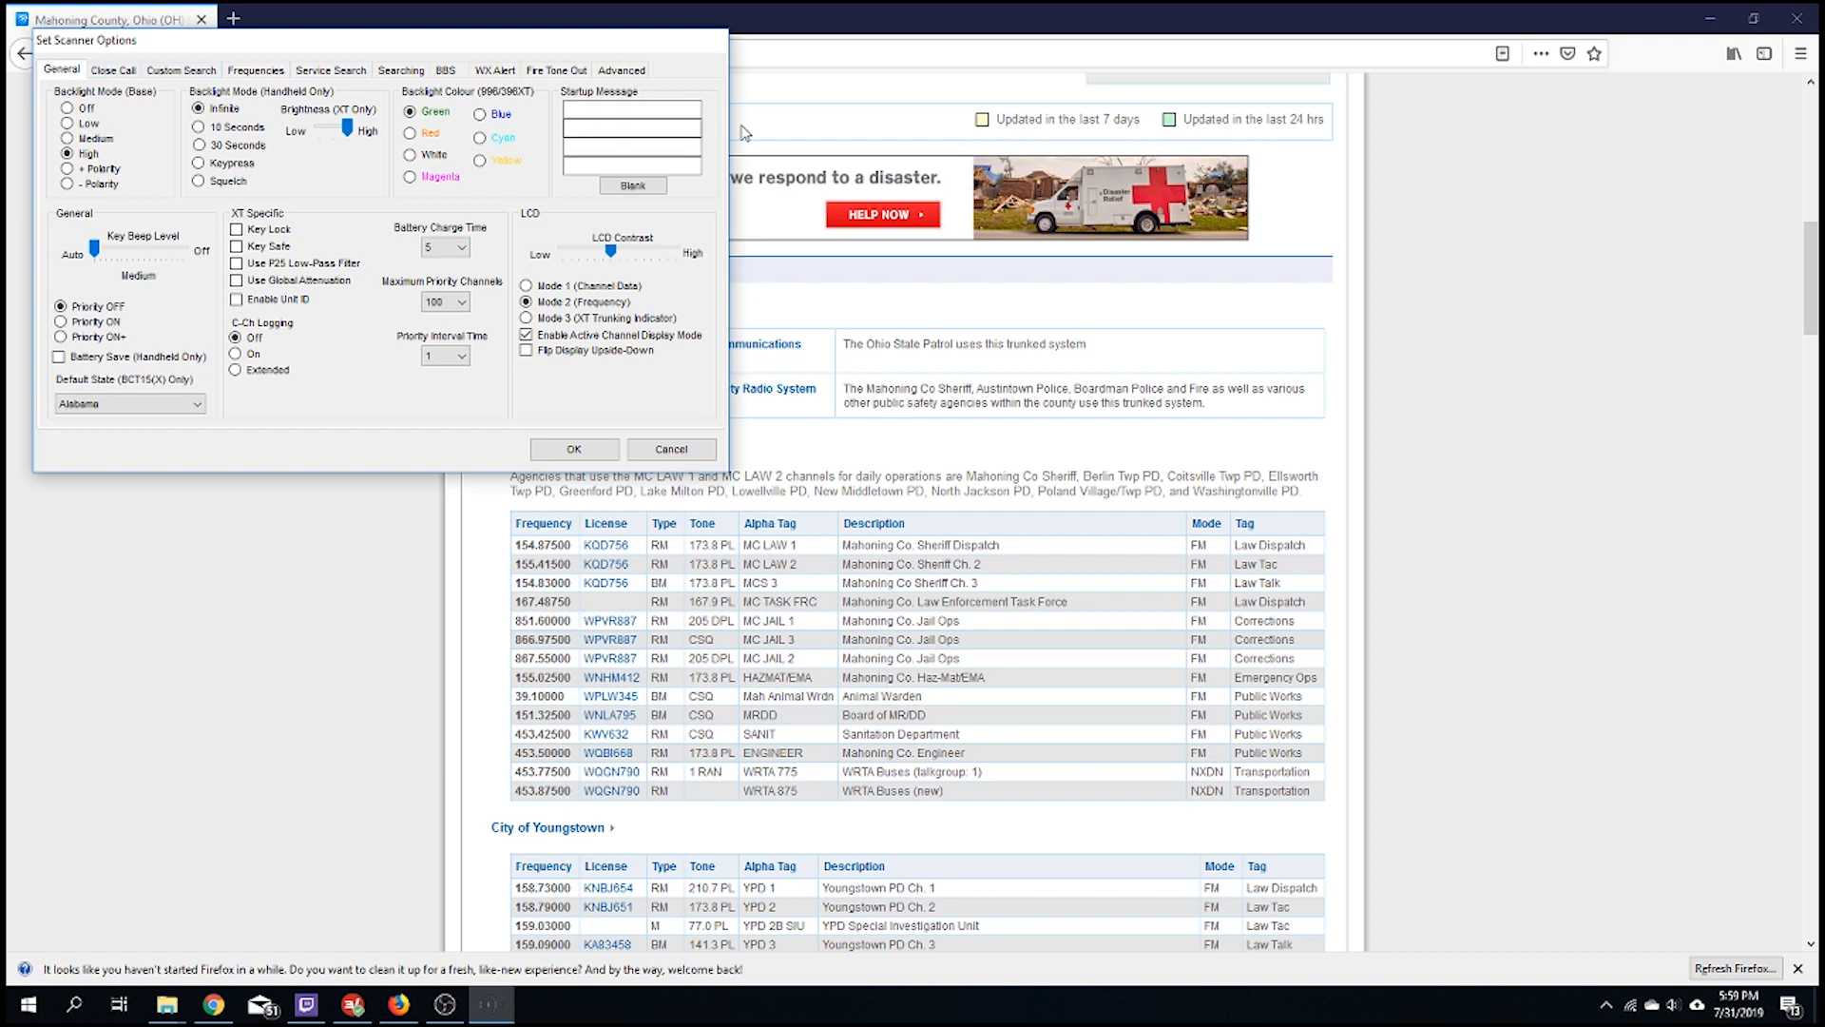
click(612, 111)
click(628, 166)
Look through the remaining scanner options from Close Call and Custom Search to Fire Tone Out and Advanced, and close the dialog
click(117, 71)
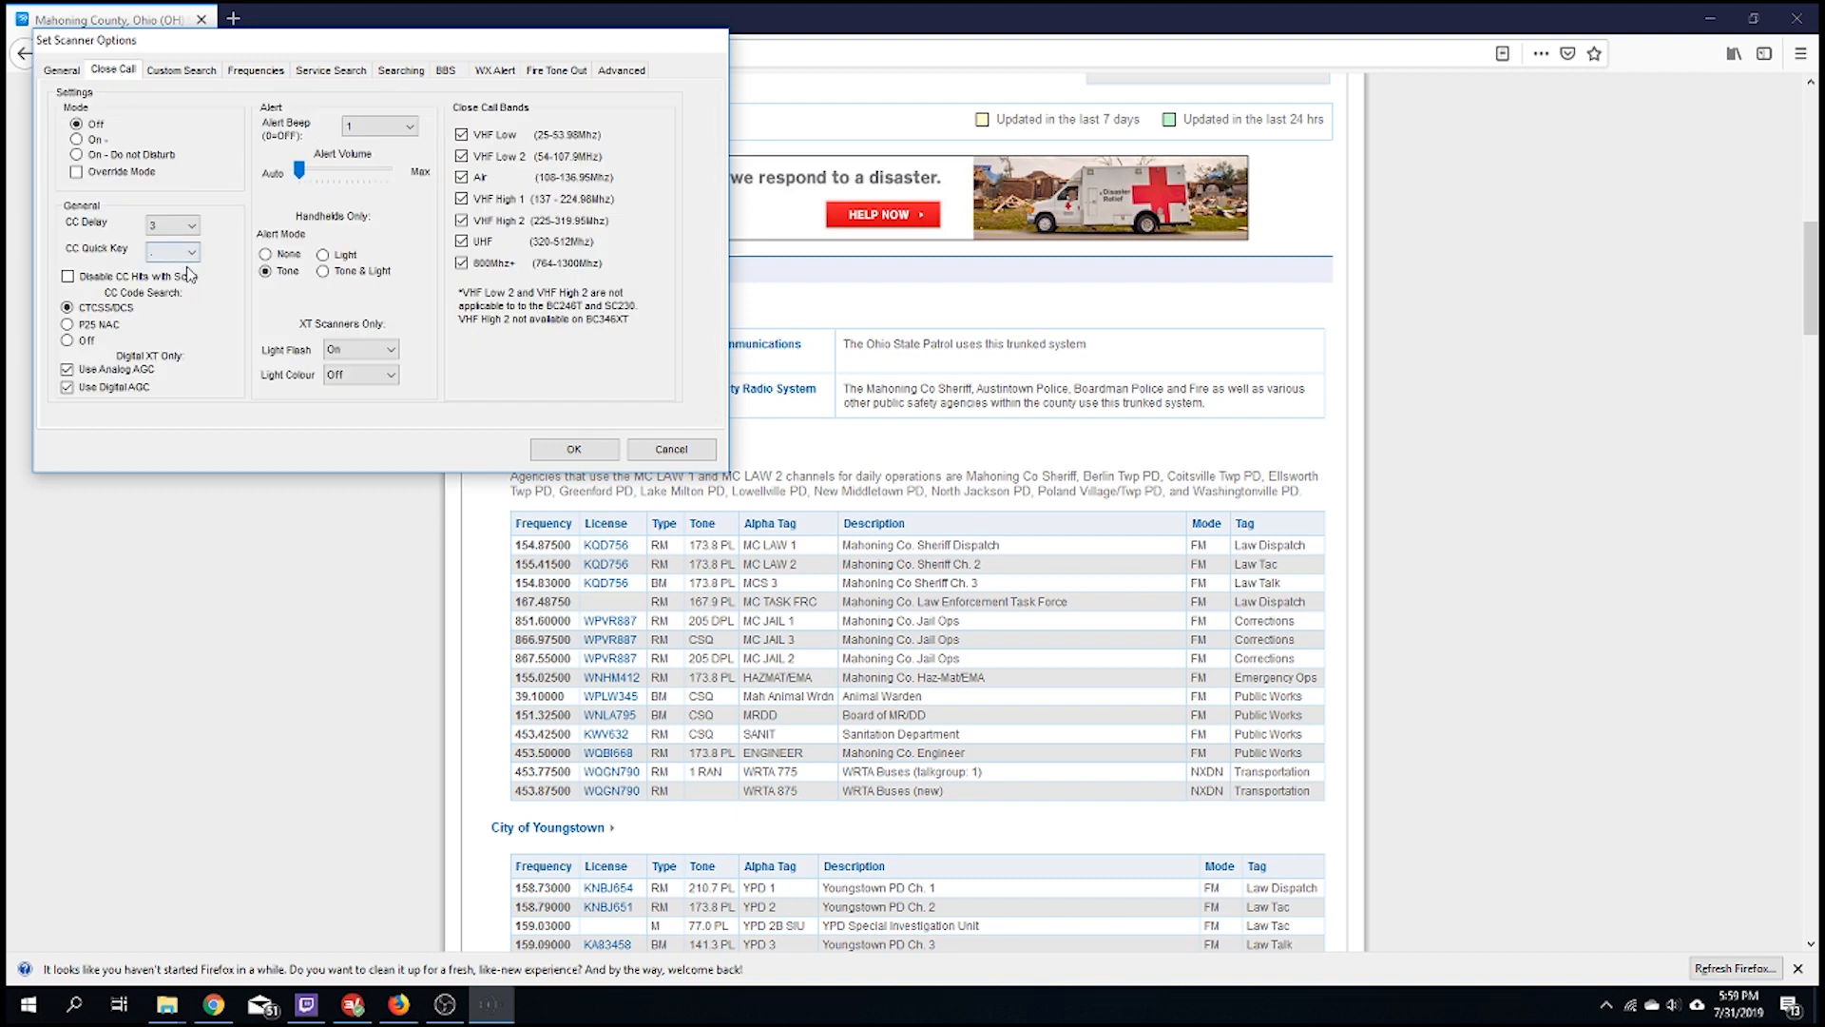
click(184, 76)
click(255, 71)
click(330, 72)
click(400, 71)
click(486, 71)
click(556, 71)
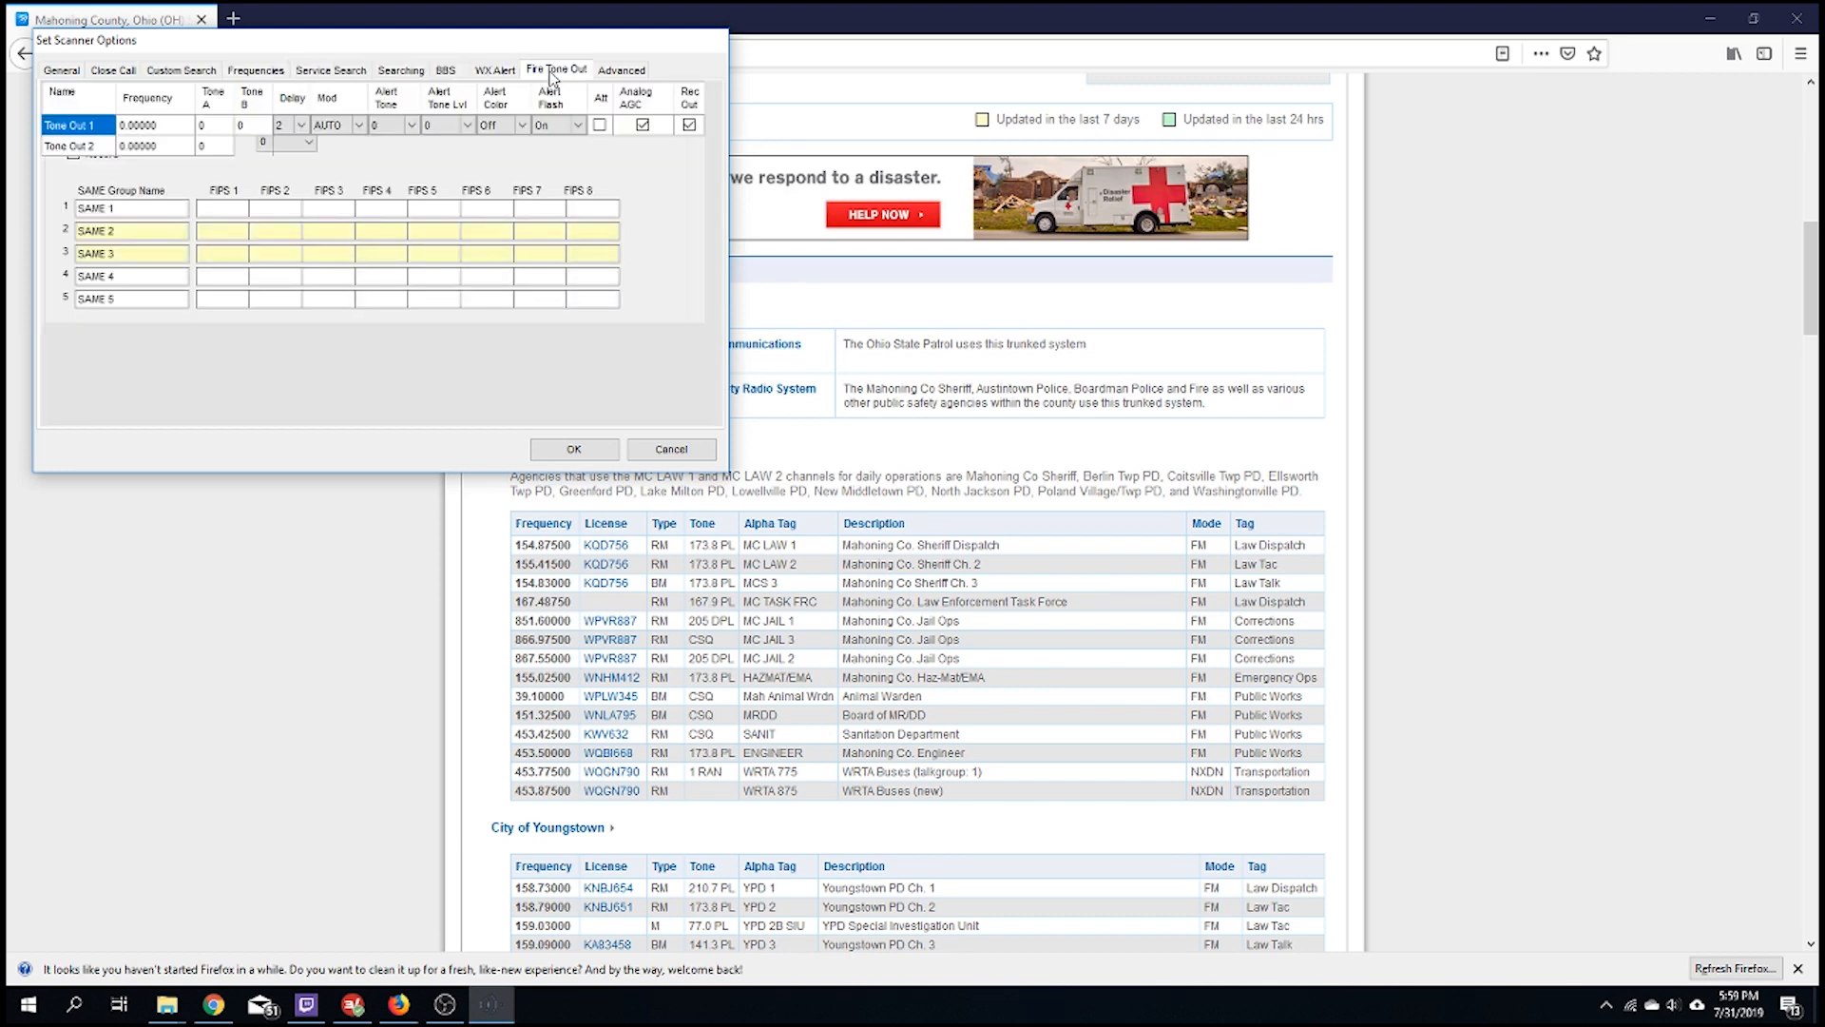
click(612, 72)
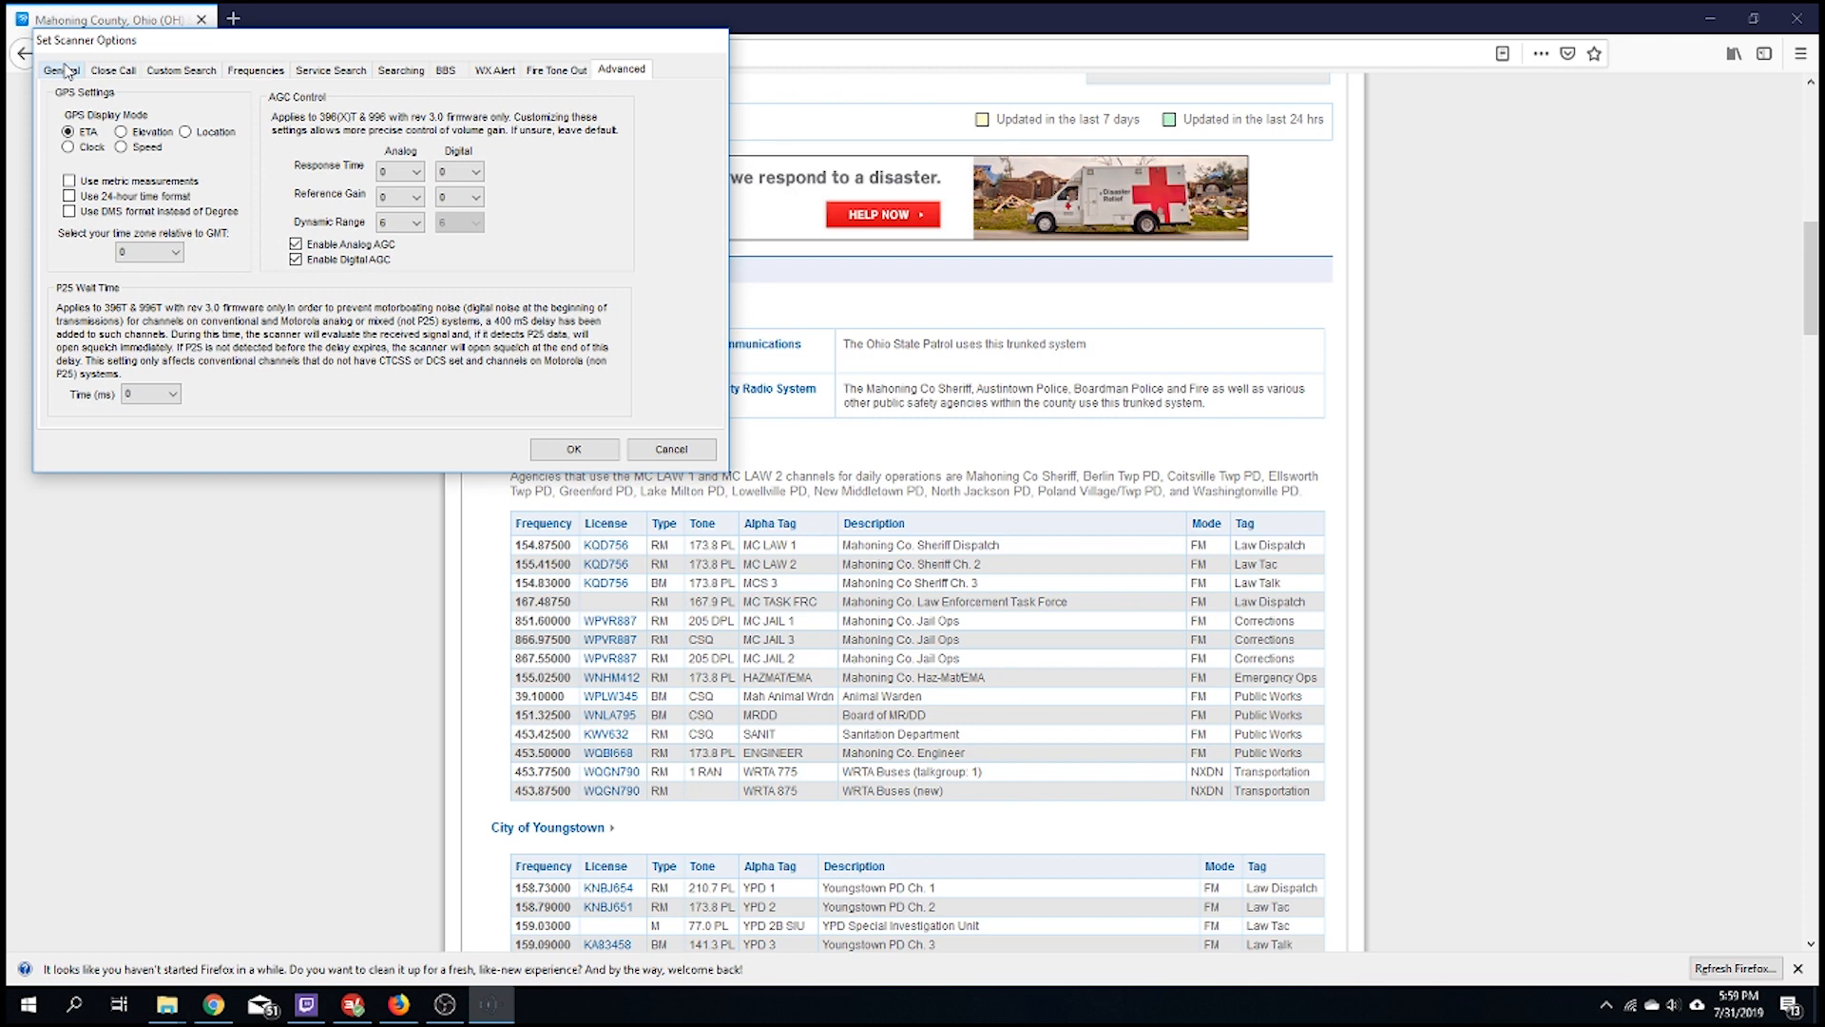
click(573, 449)
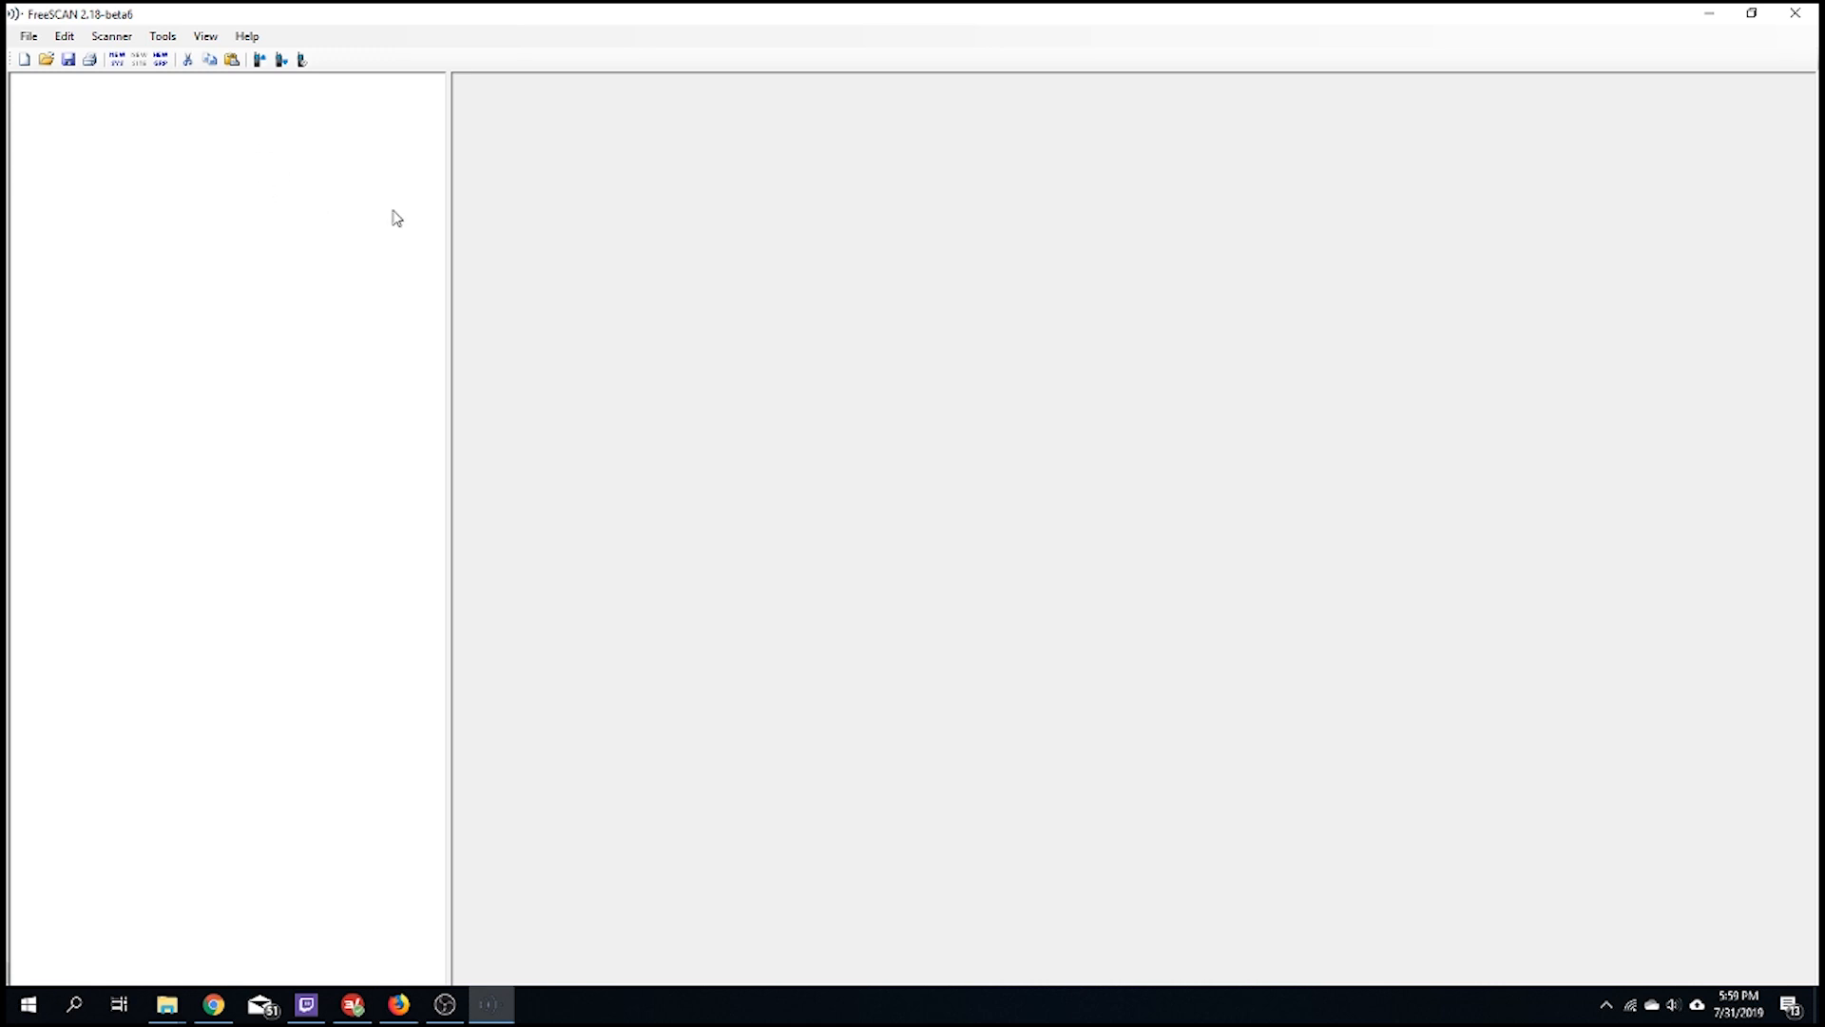
Create a new Mot 800Mhz Type I system named "Warren City"
right_click(151, 161)
click(116, 119)
right_click(211, 139)
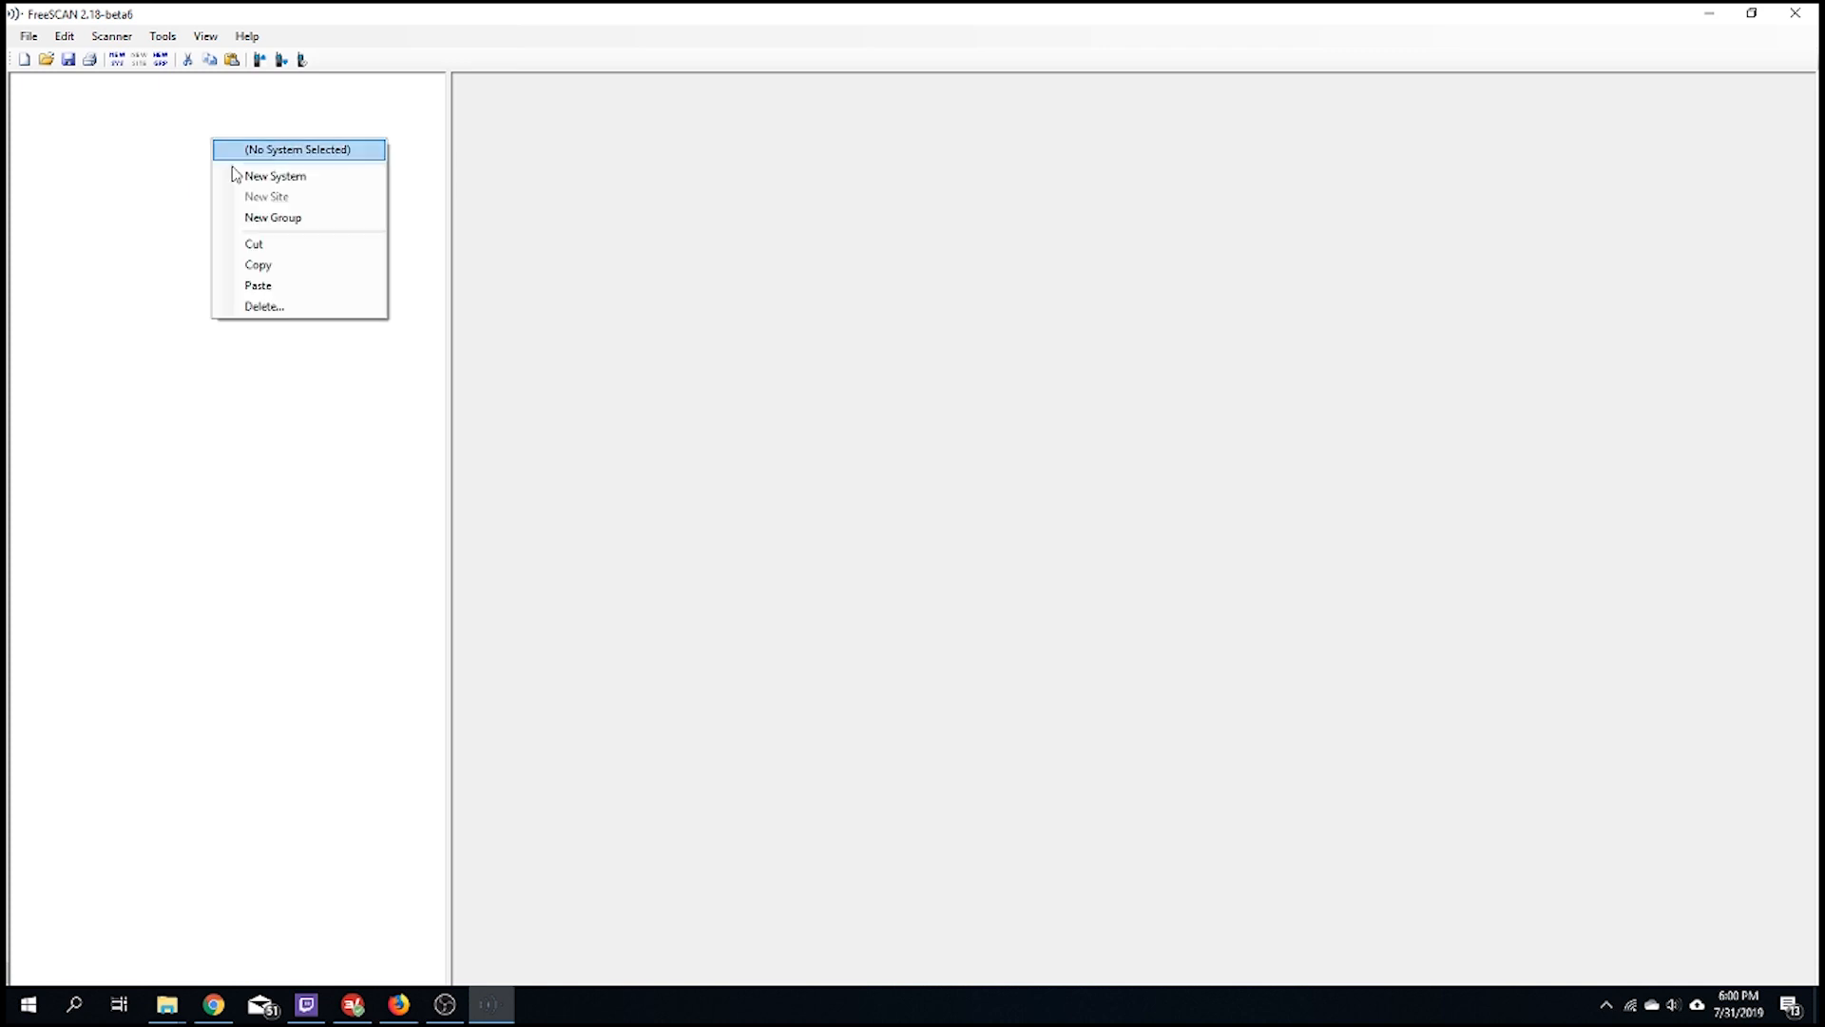
click(285, 176)
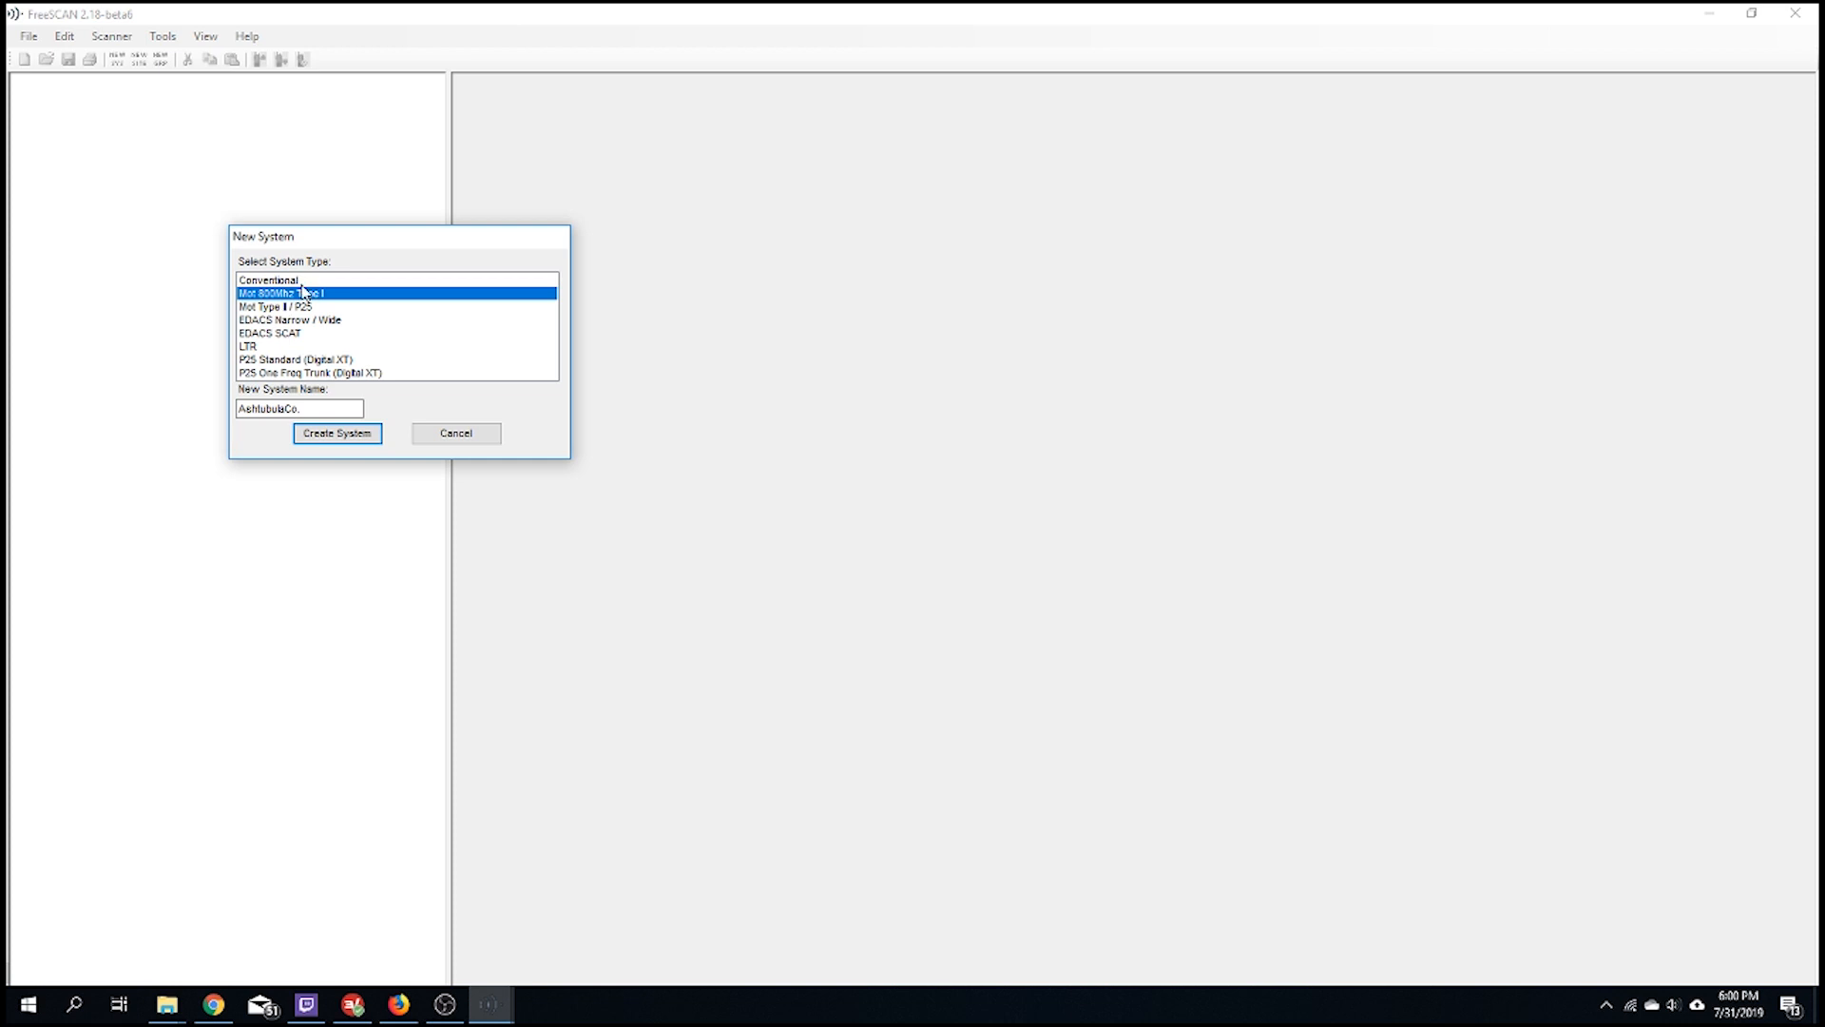
drag(325, 406, 89, 413)
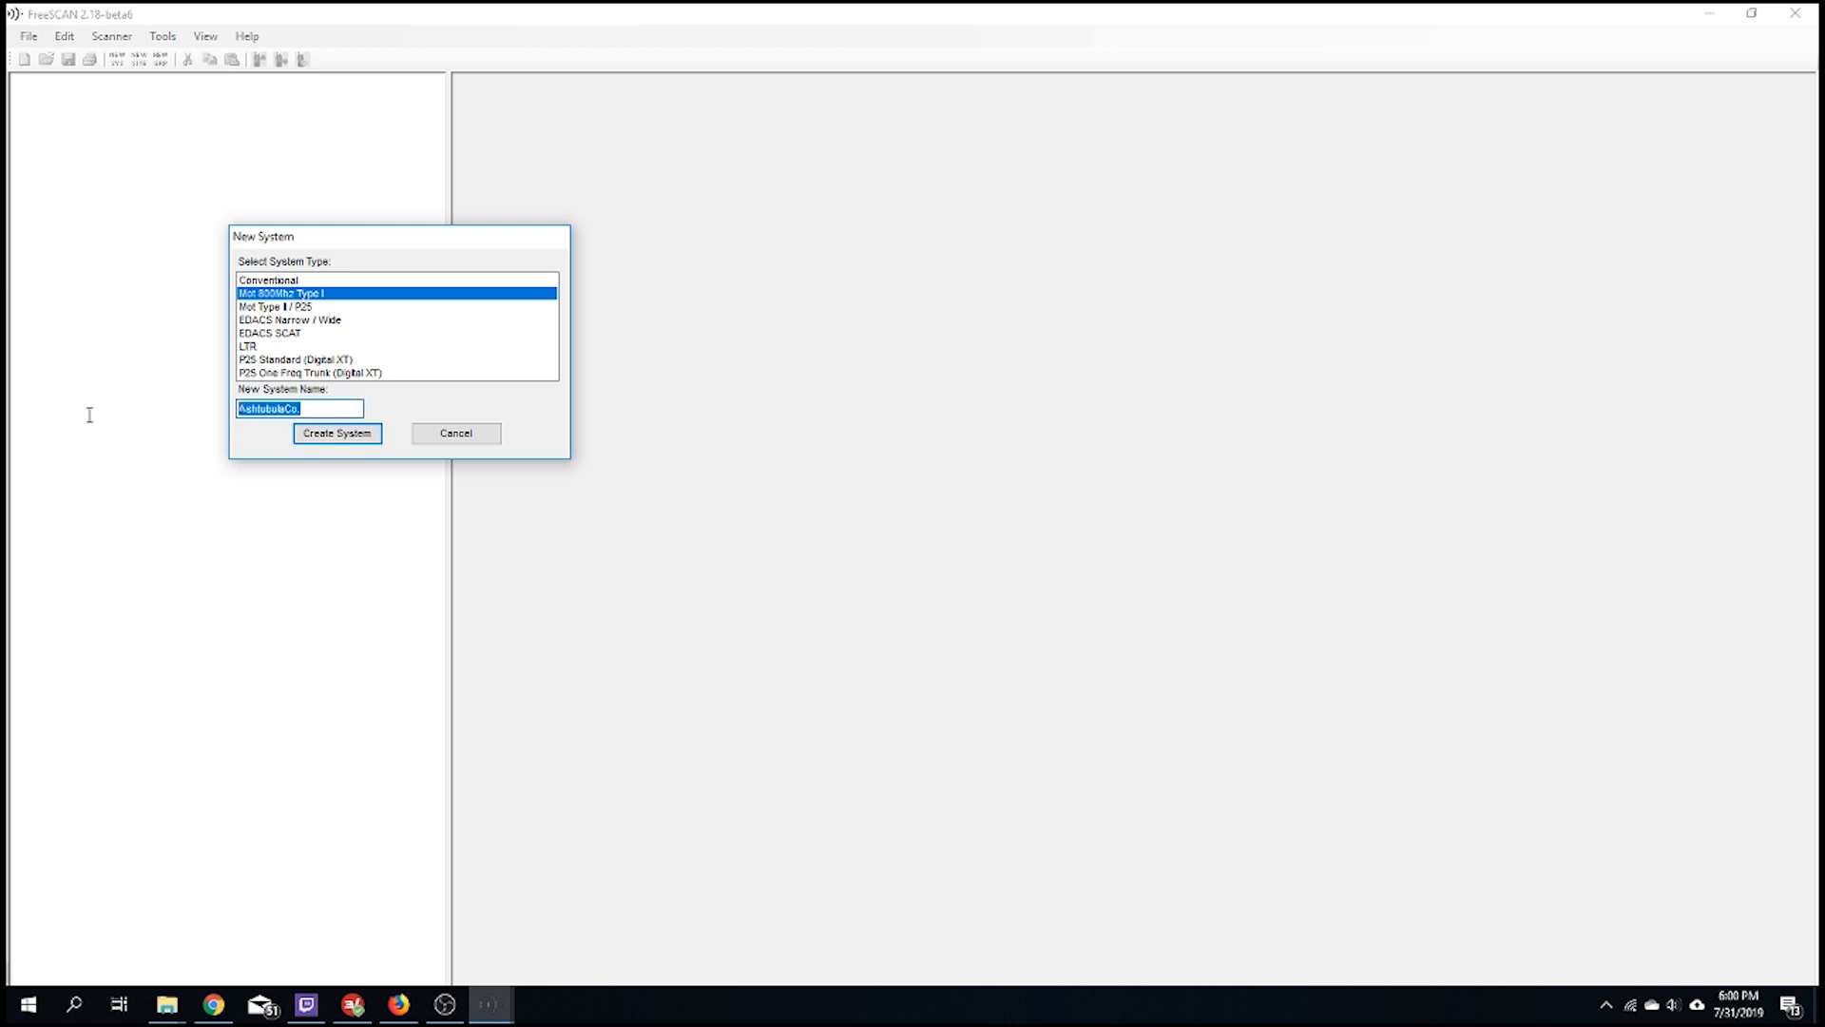
text(Warren)
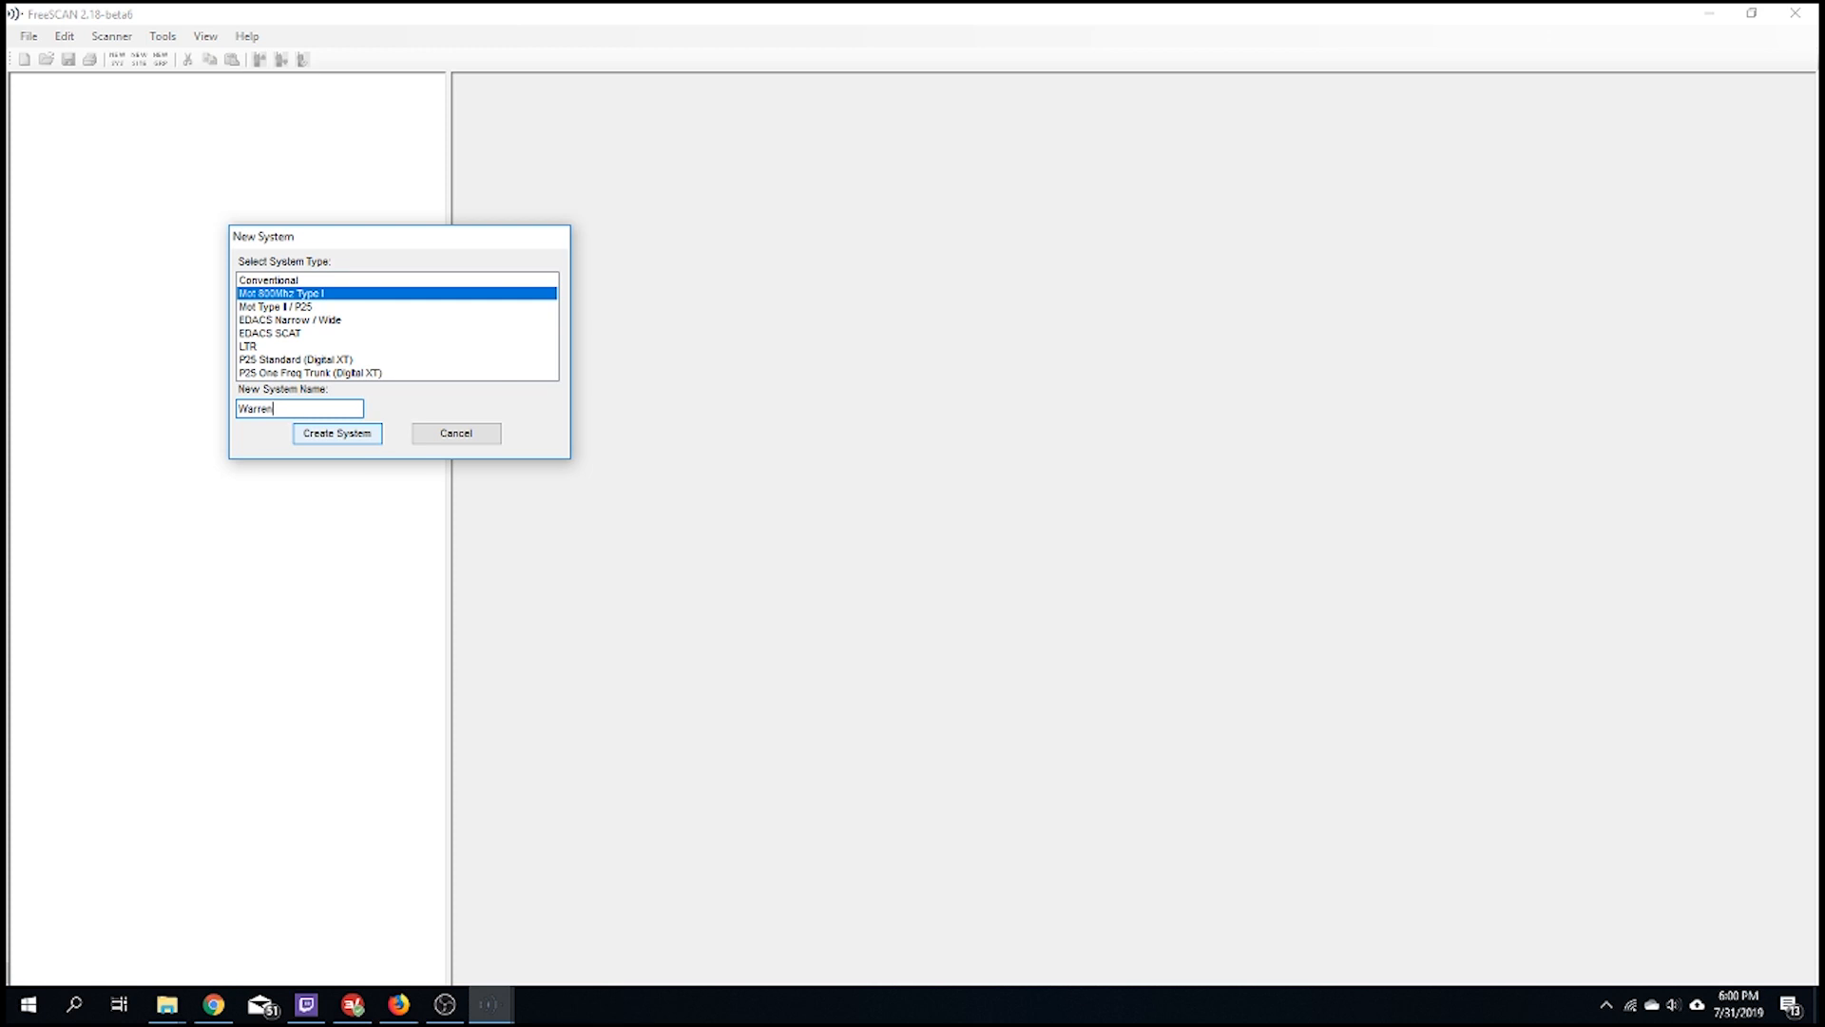
text( City)
click(337, 434)
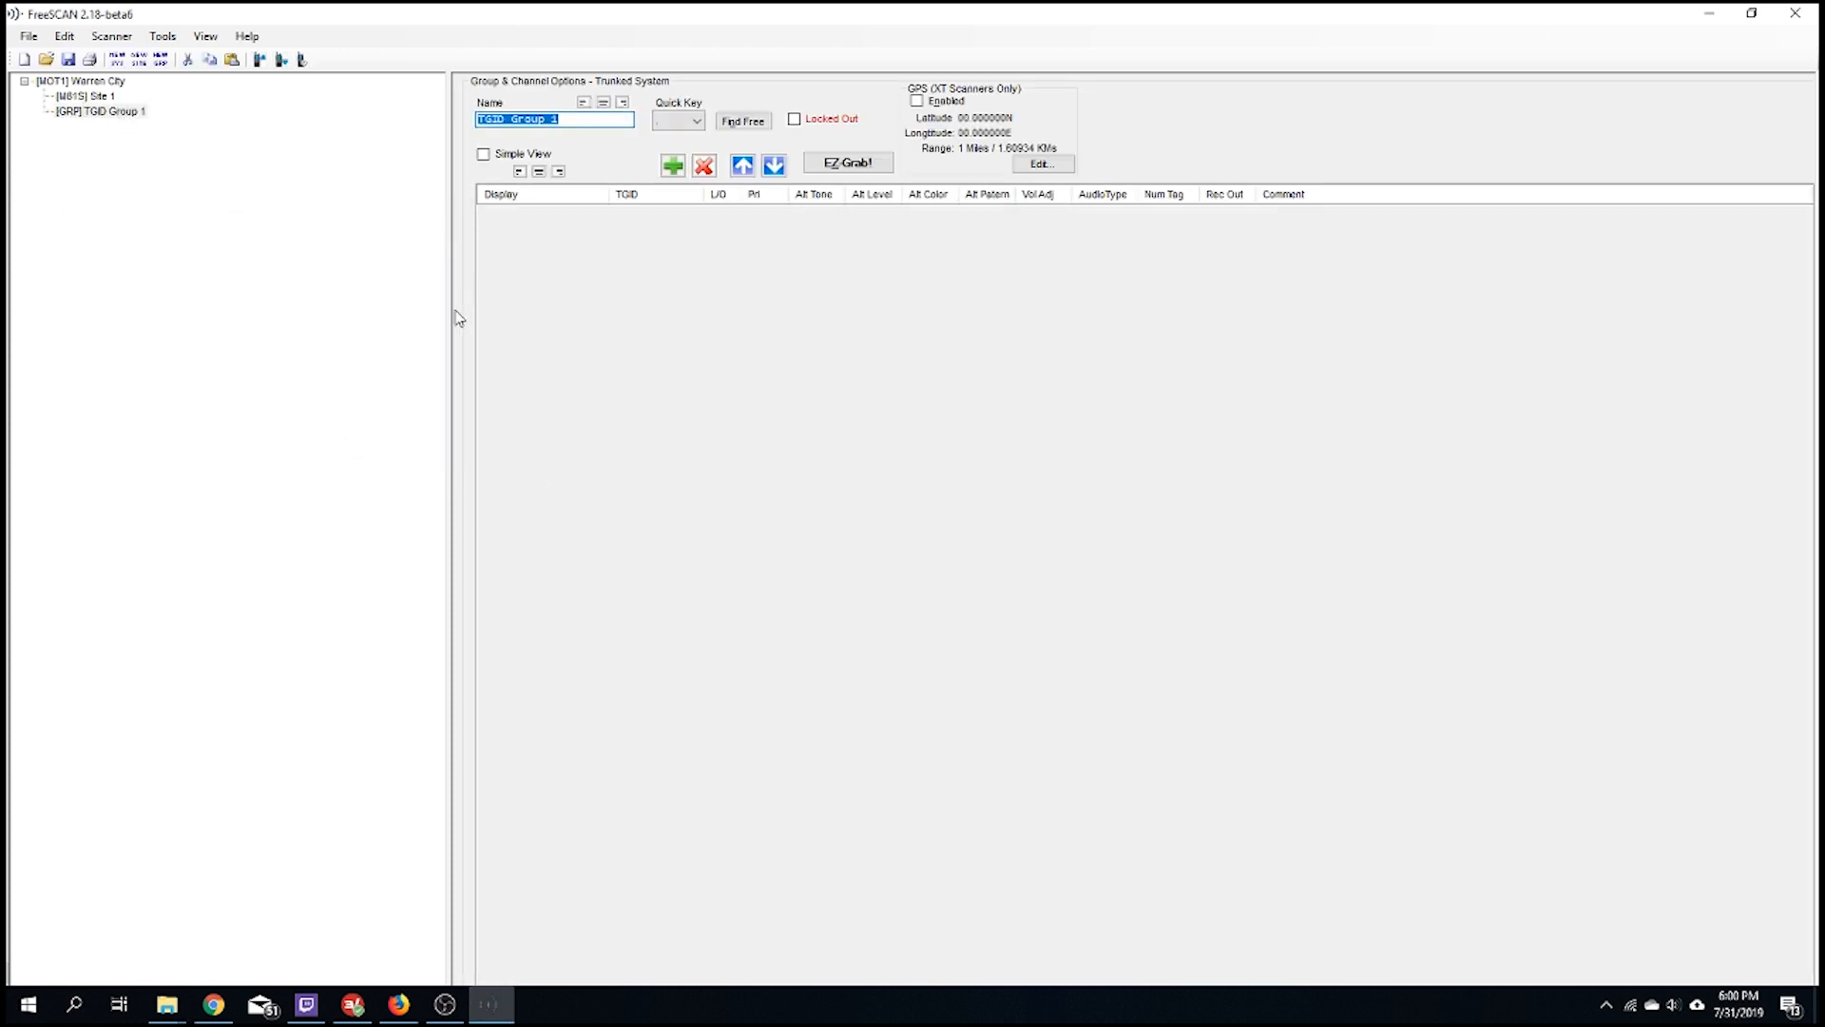
click(224, 230)
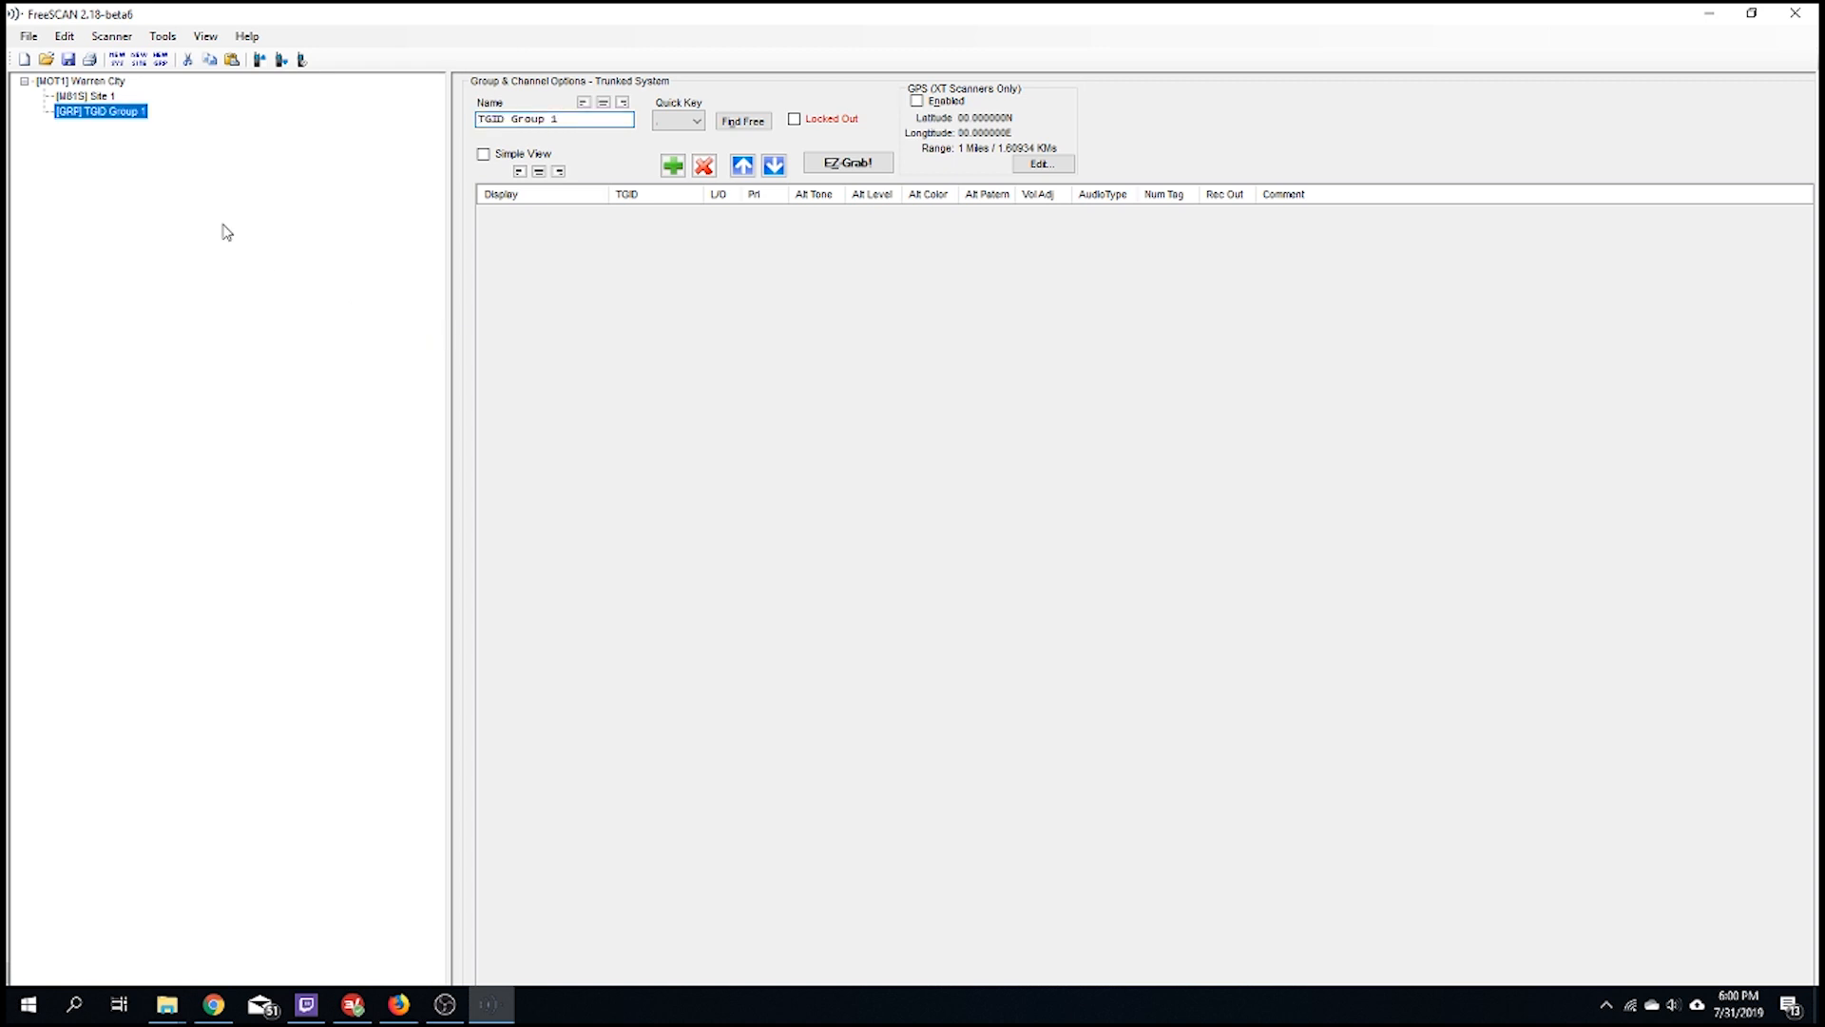
right_click(251, 224)
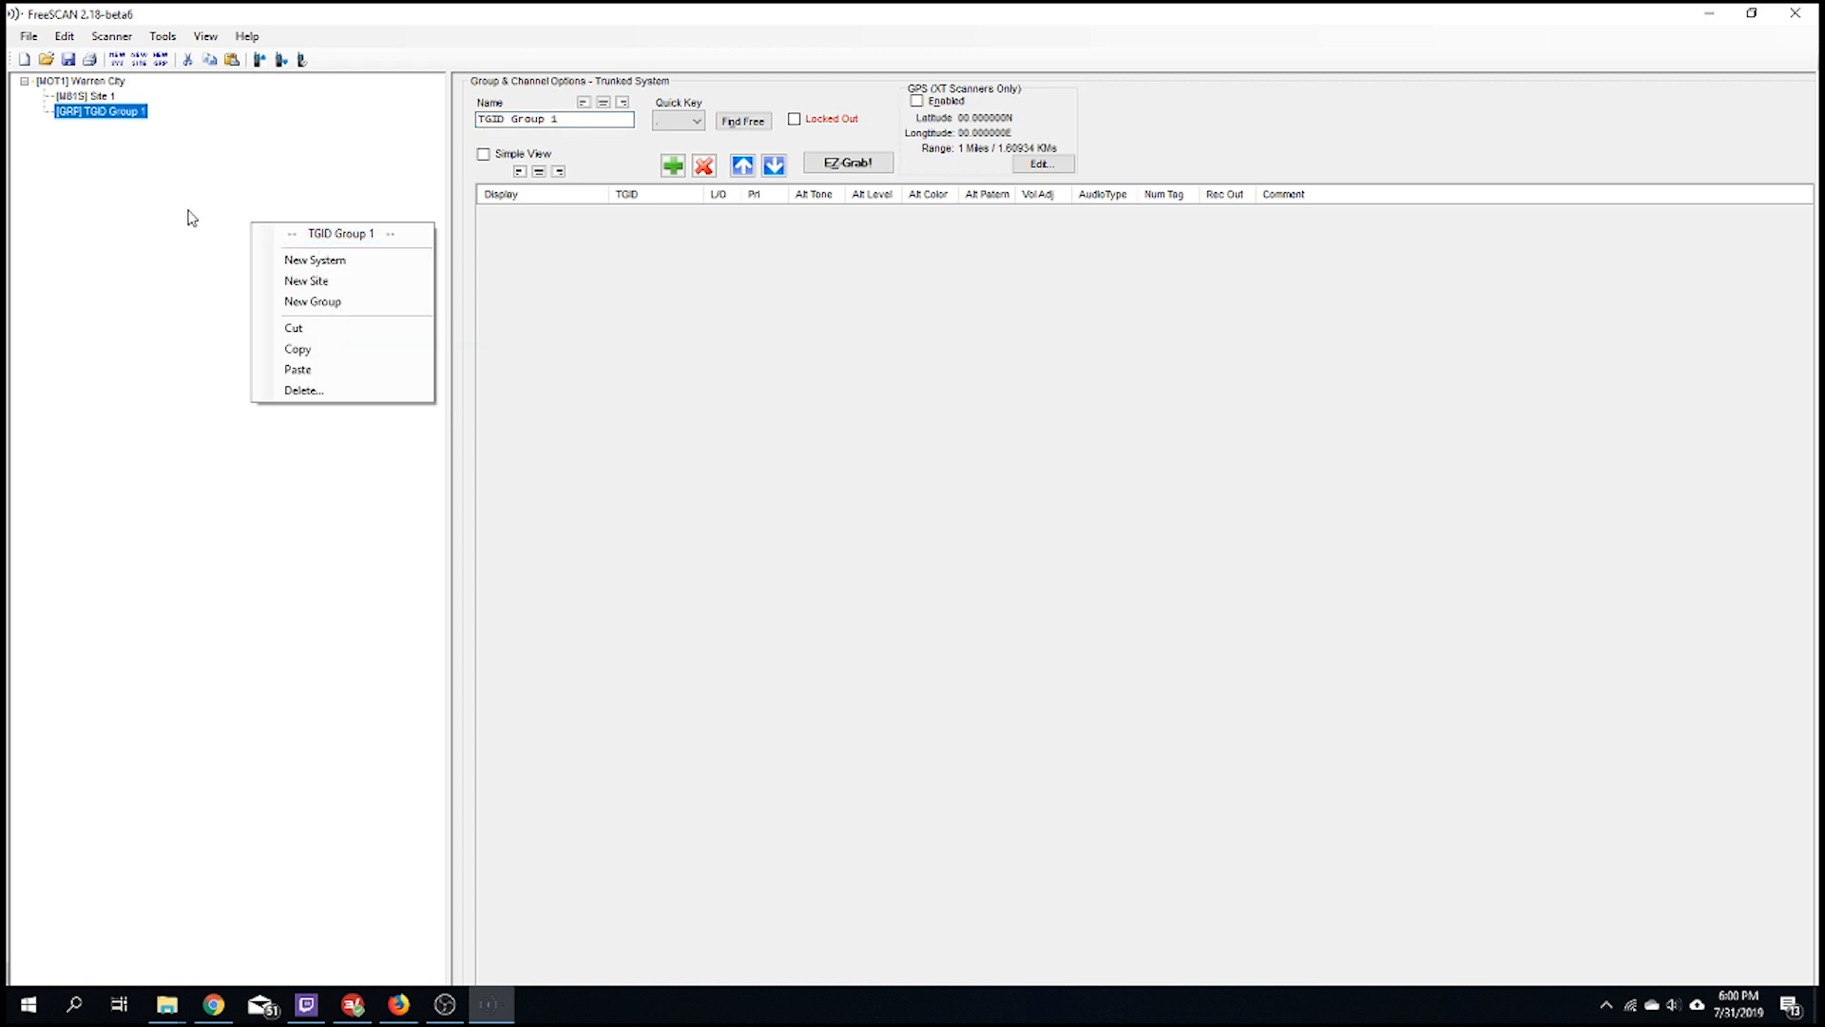
click(100, 132)
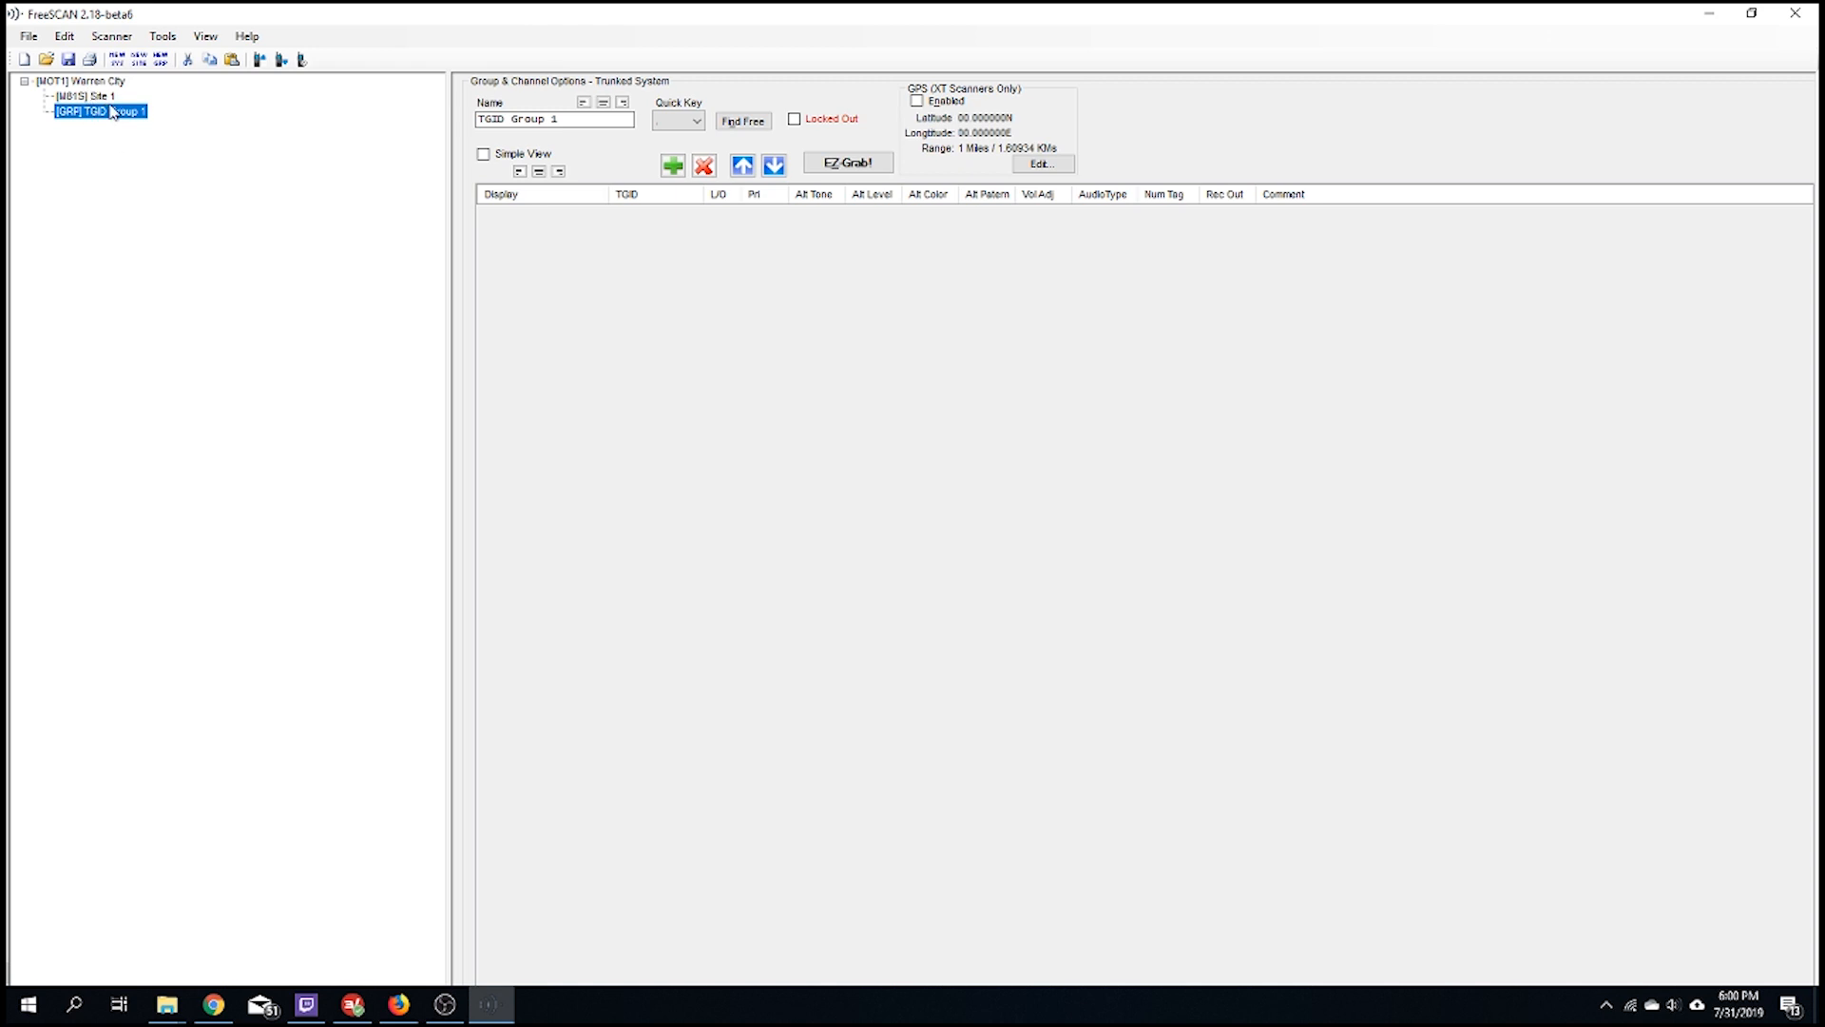
Rename the site under the Warren City system as "warren"
click(103, 99)
click(119, 111)
click(104, 96)
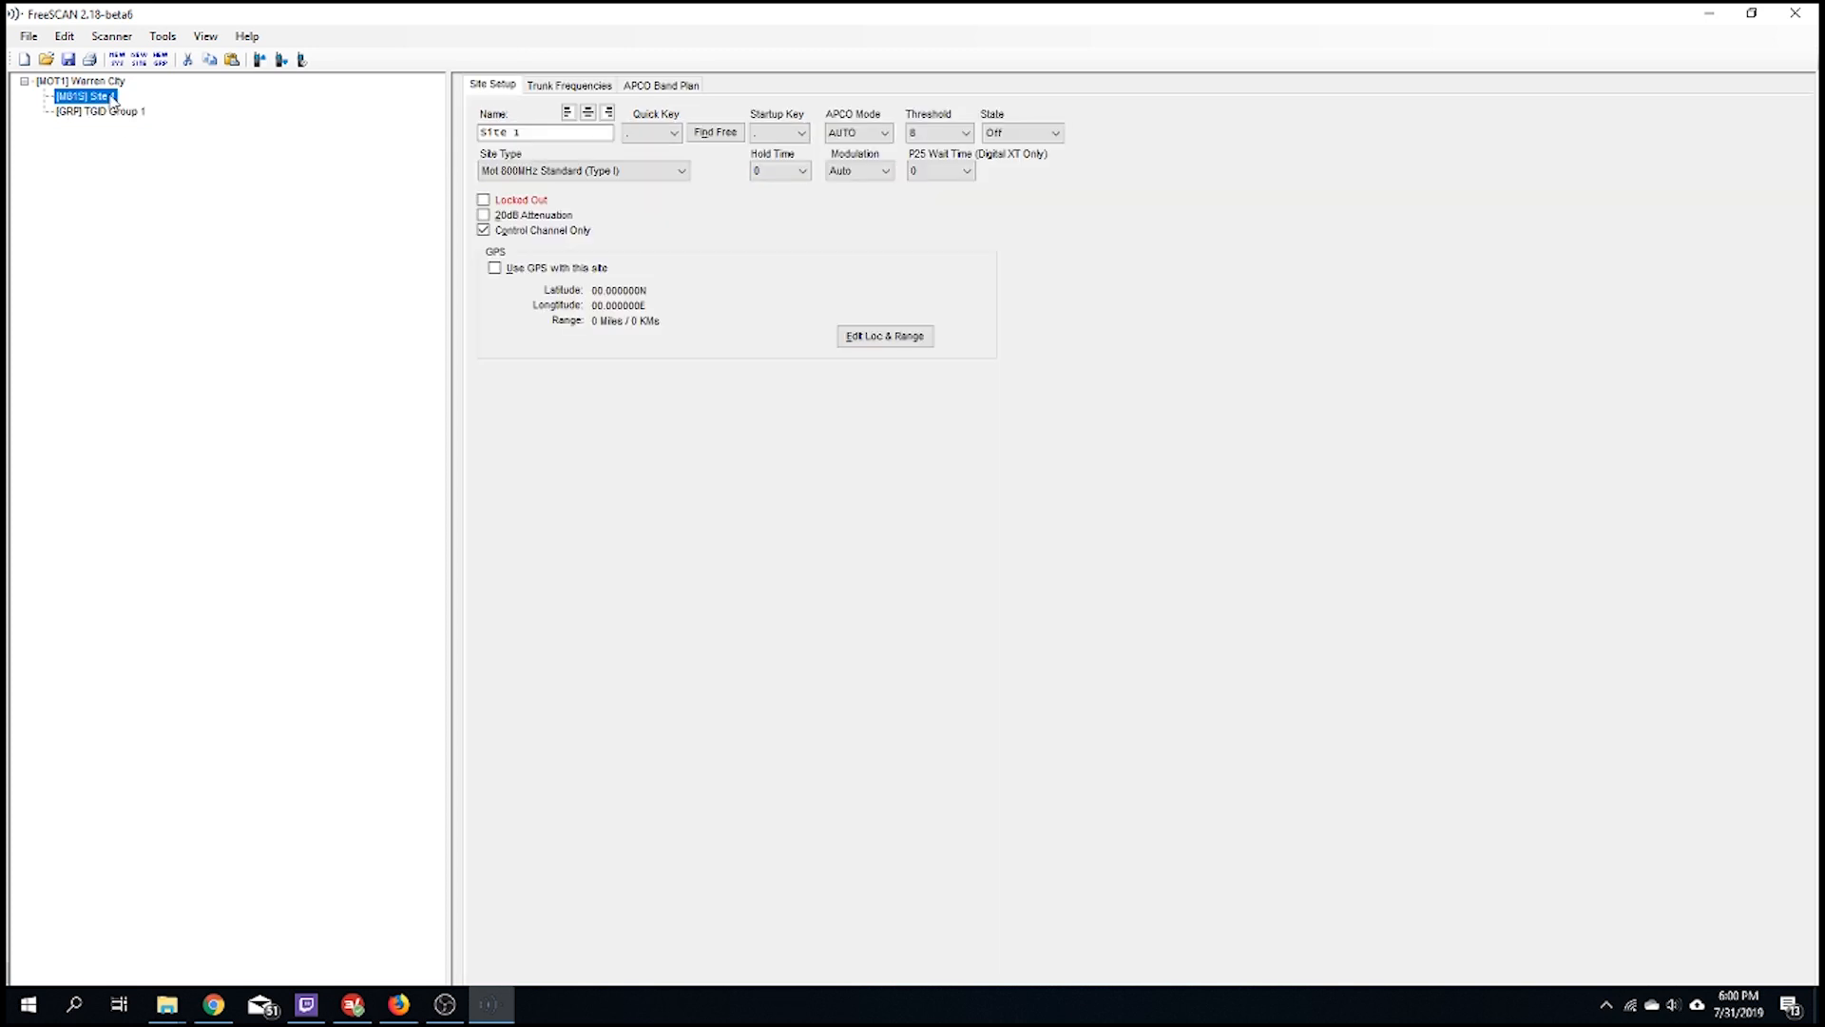
drag(534, 133, 477, 134)
text(wa)
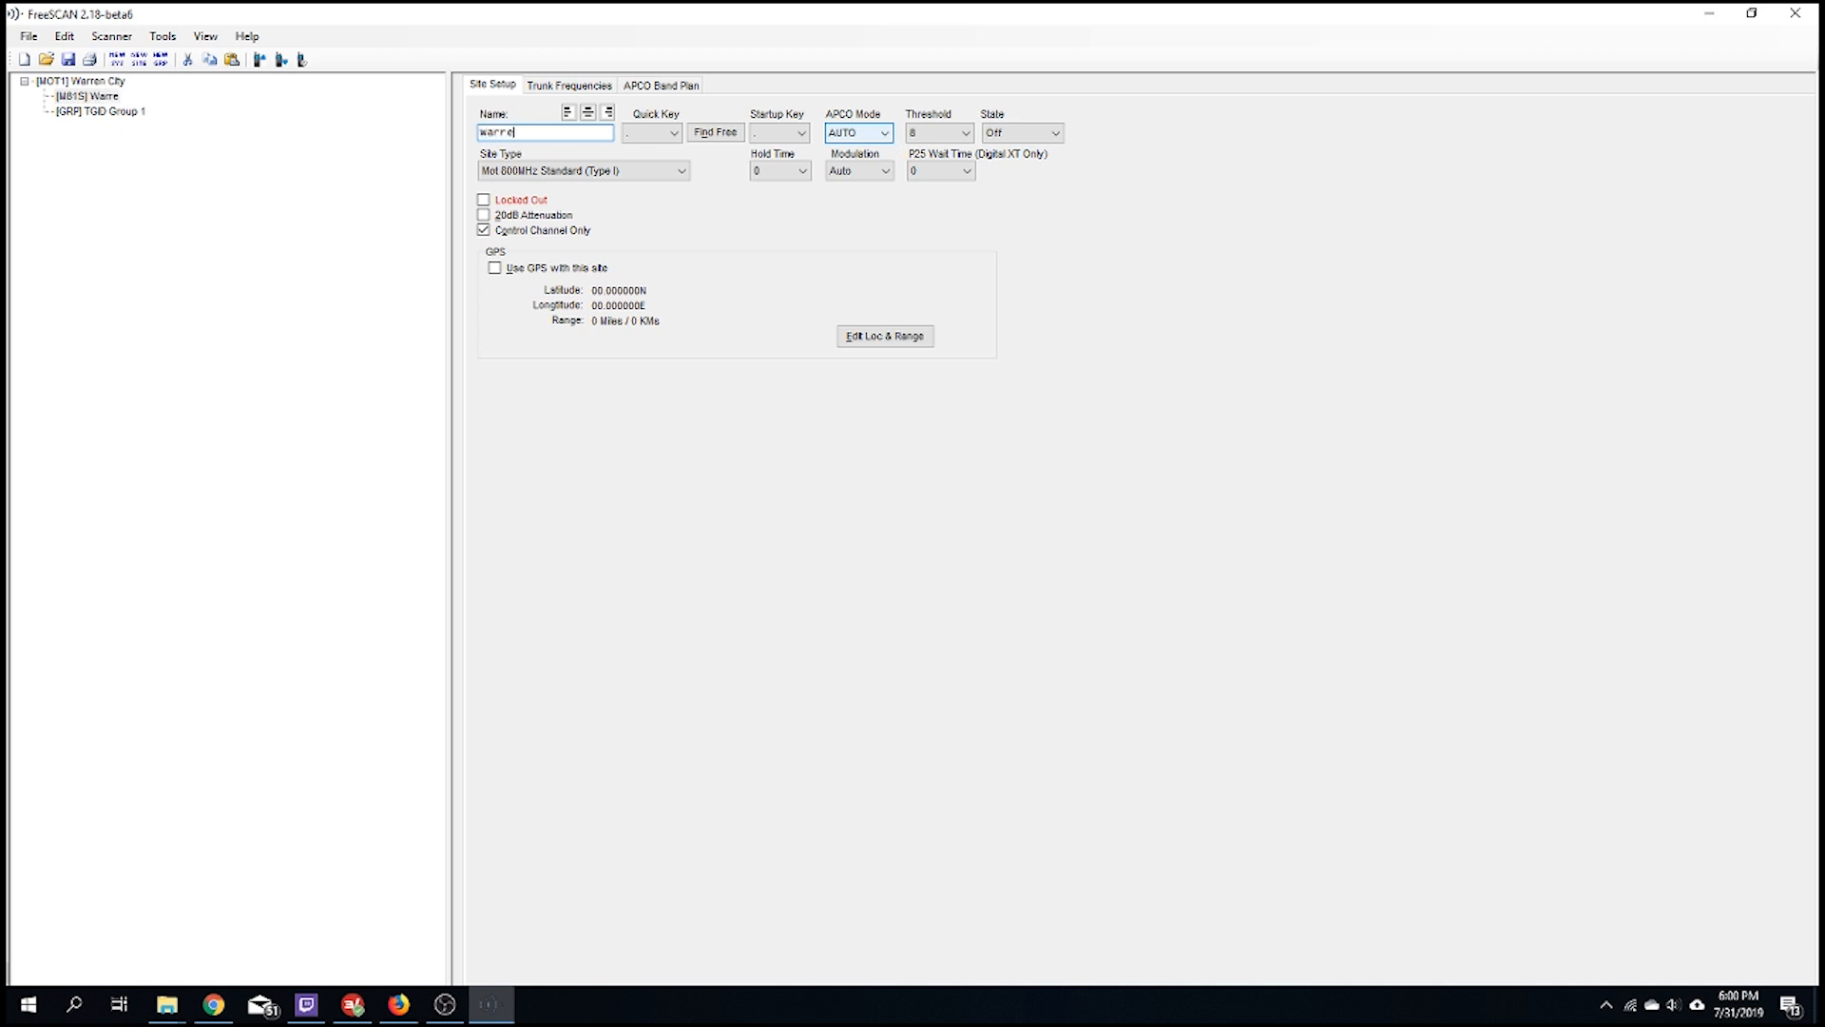
click(567, 135)
click(495, 269)
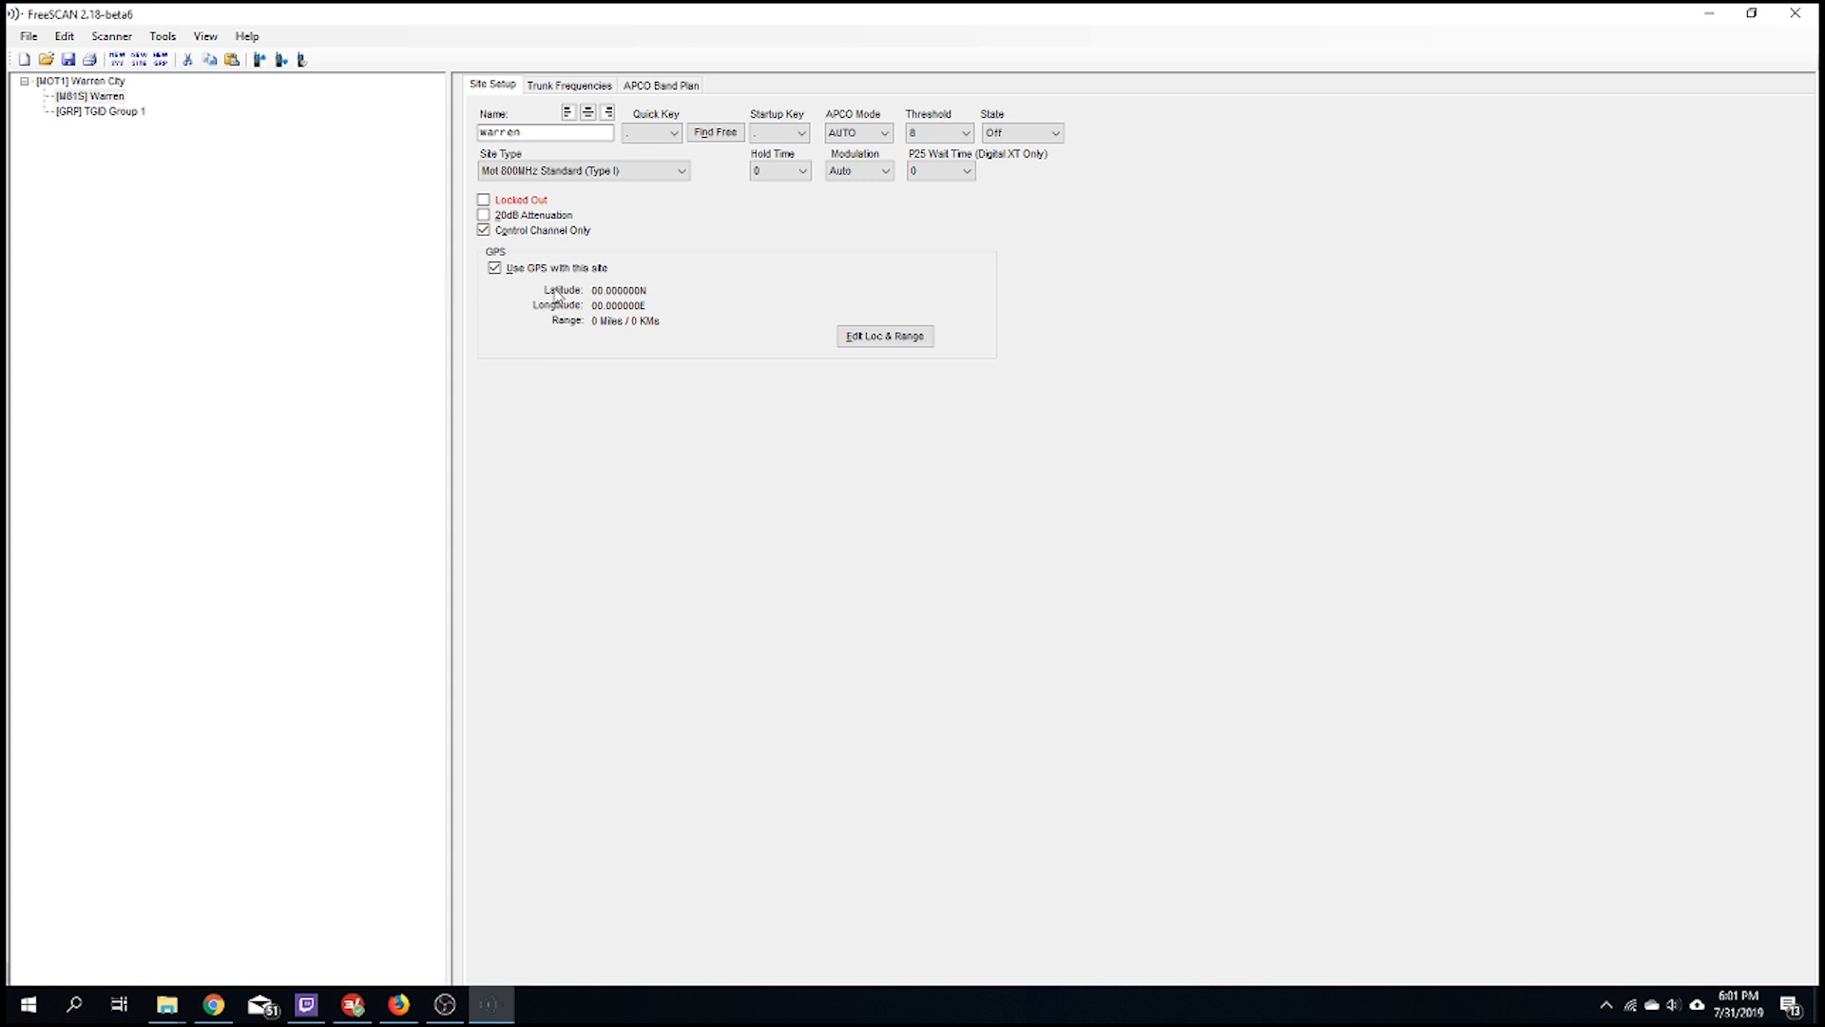
click(903, 337)
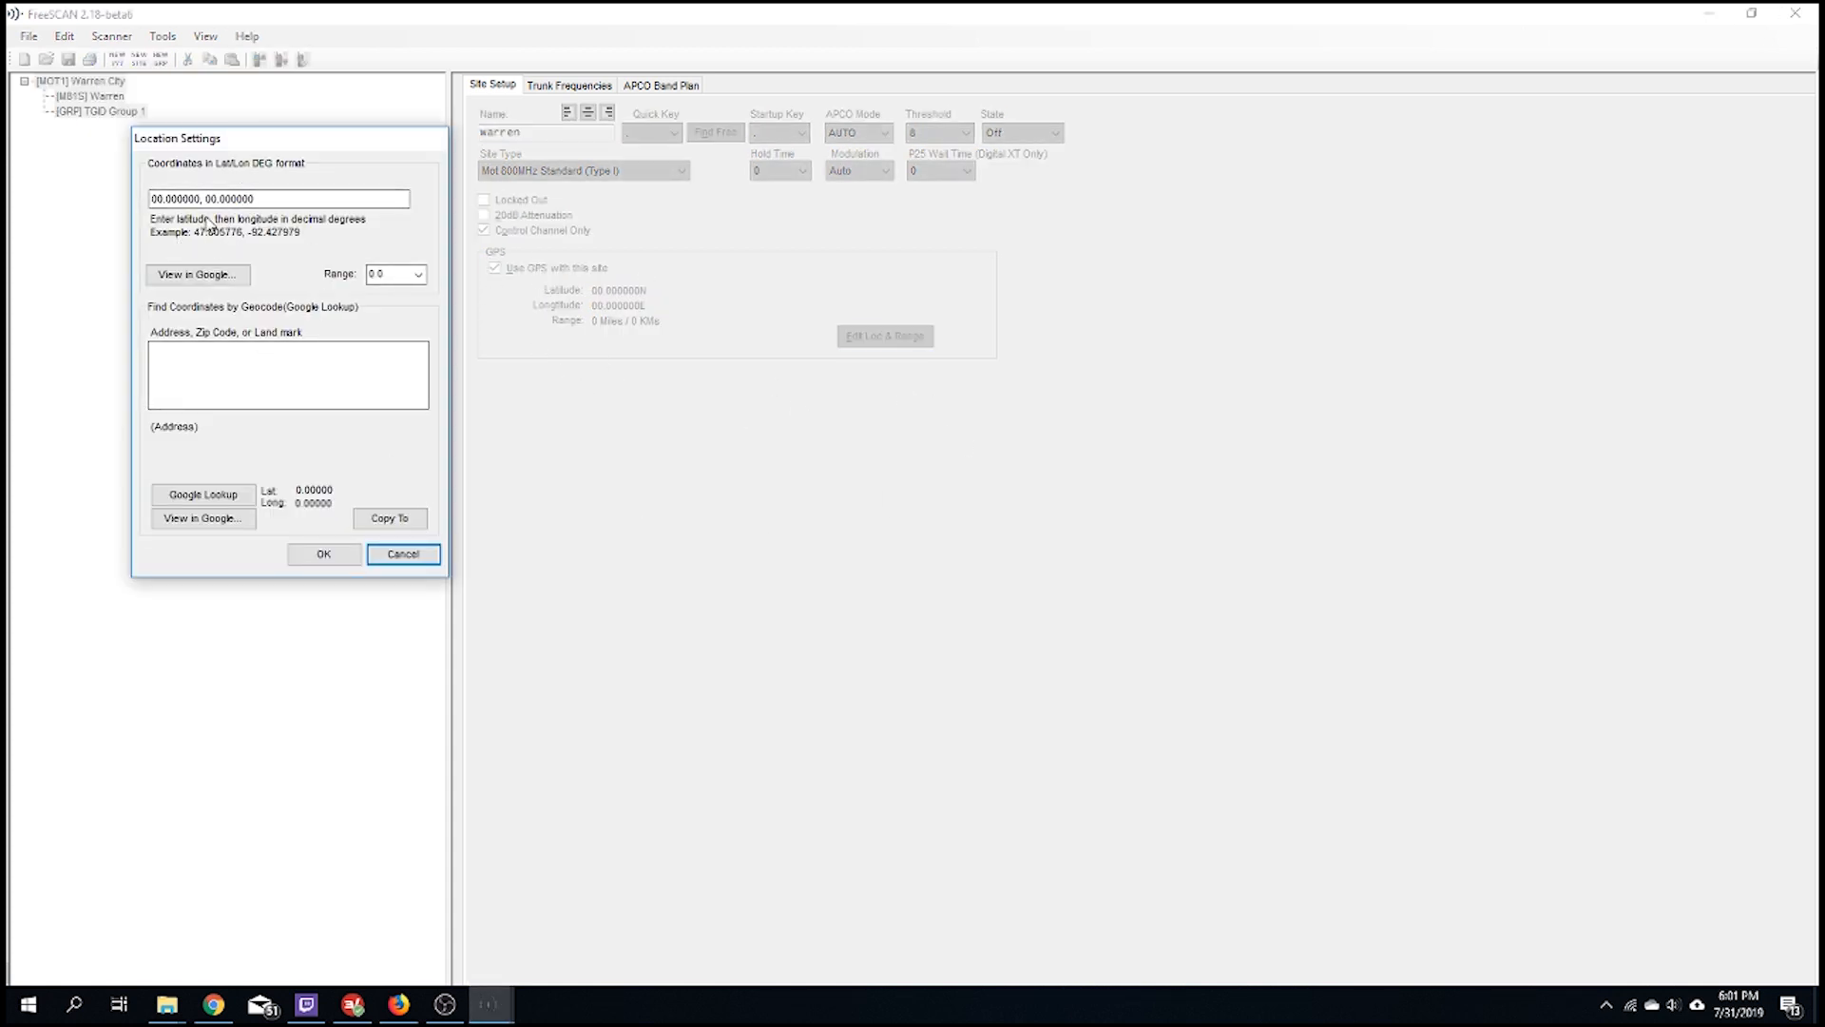
click(411, 273)
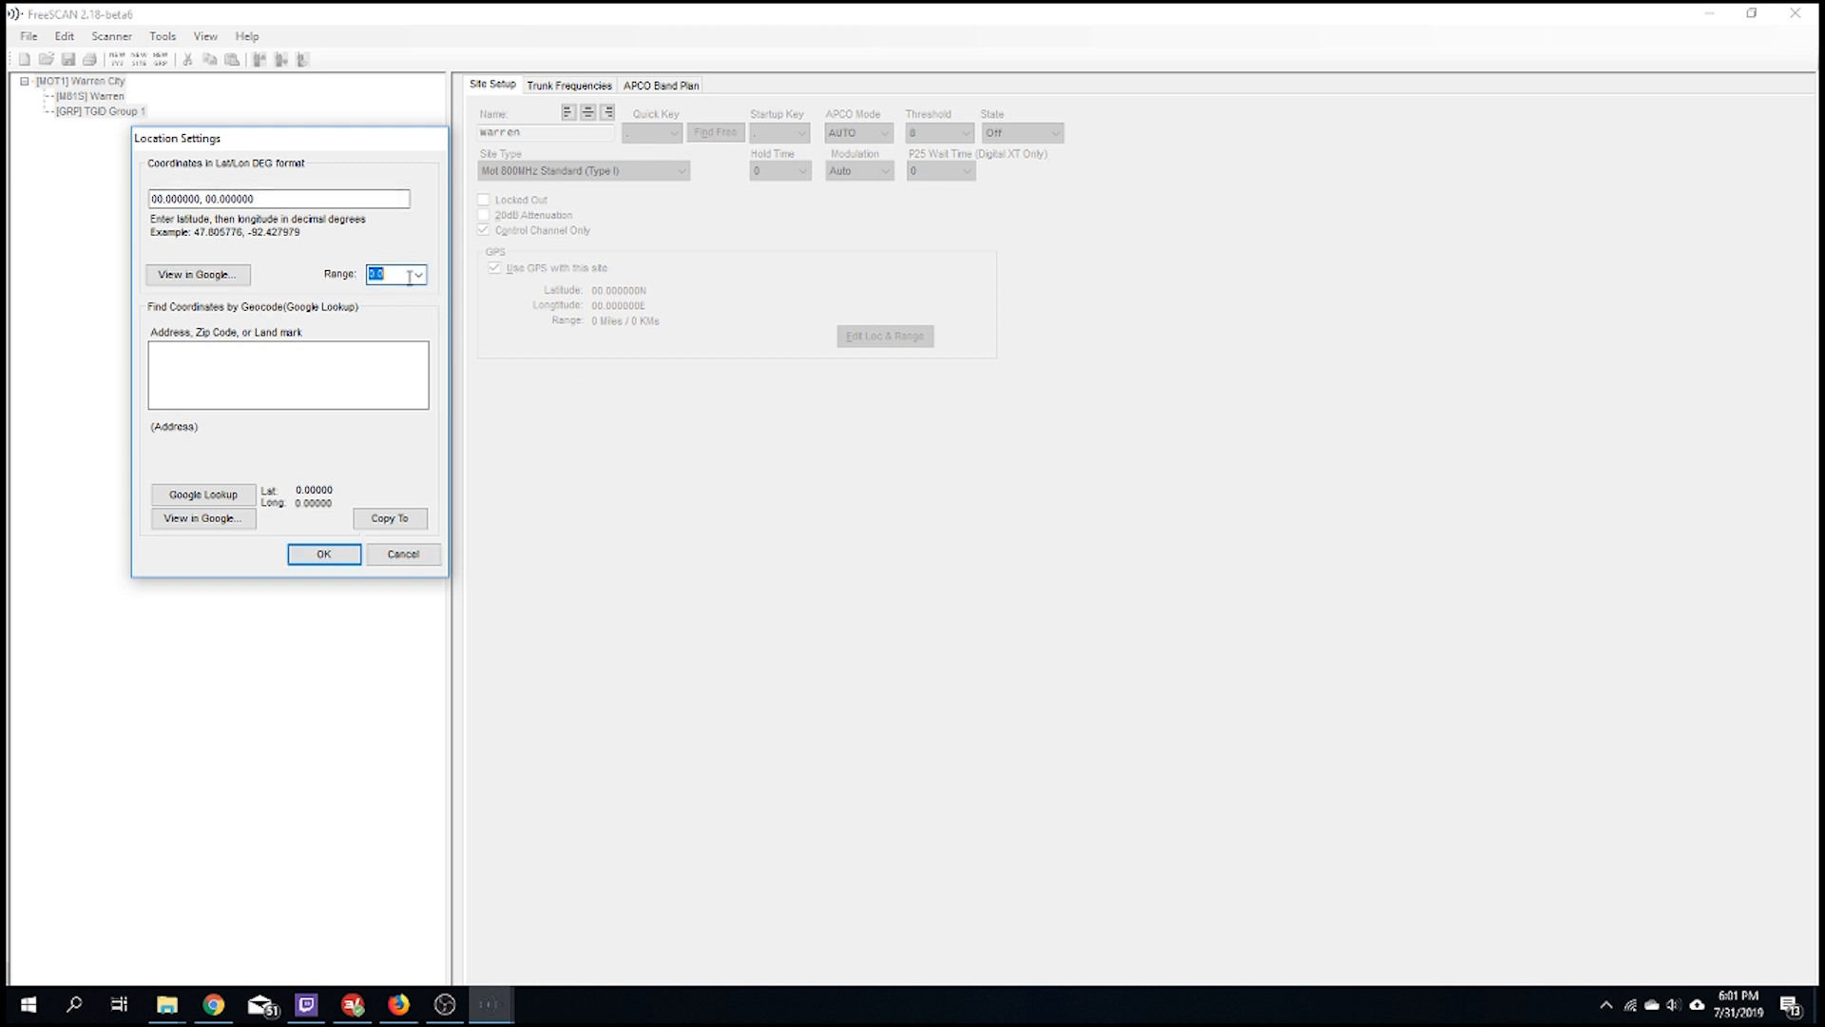
click(415, 274)
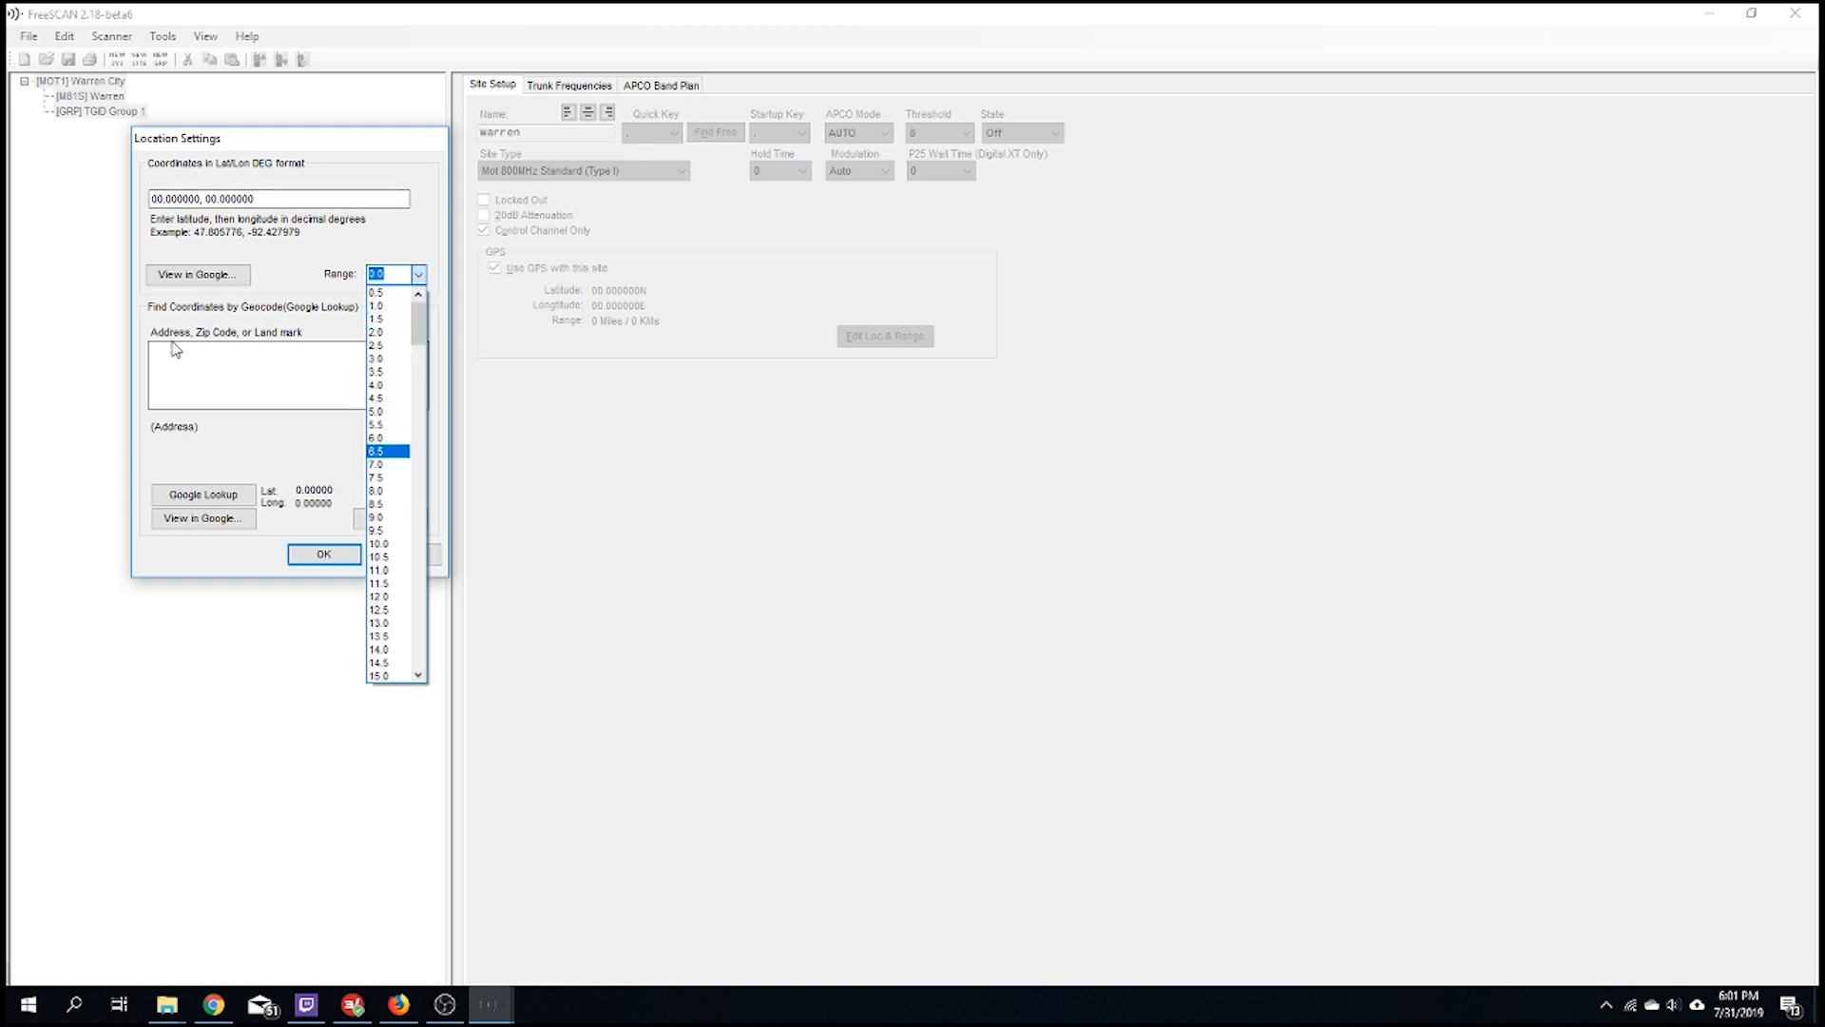
click(258, 384)
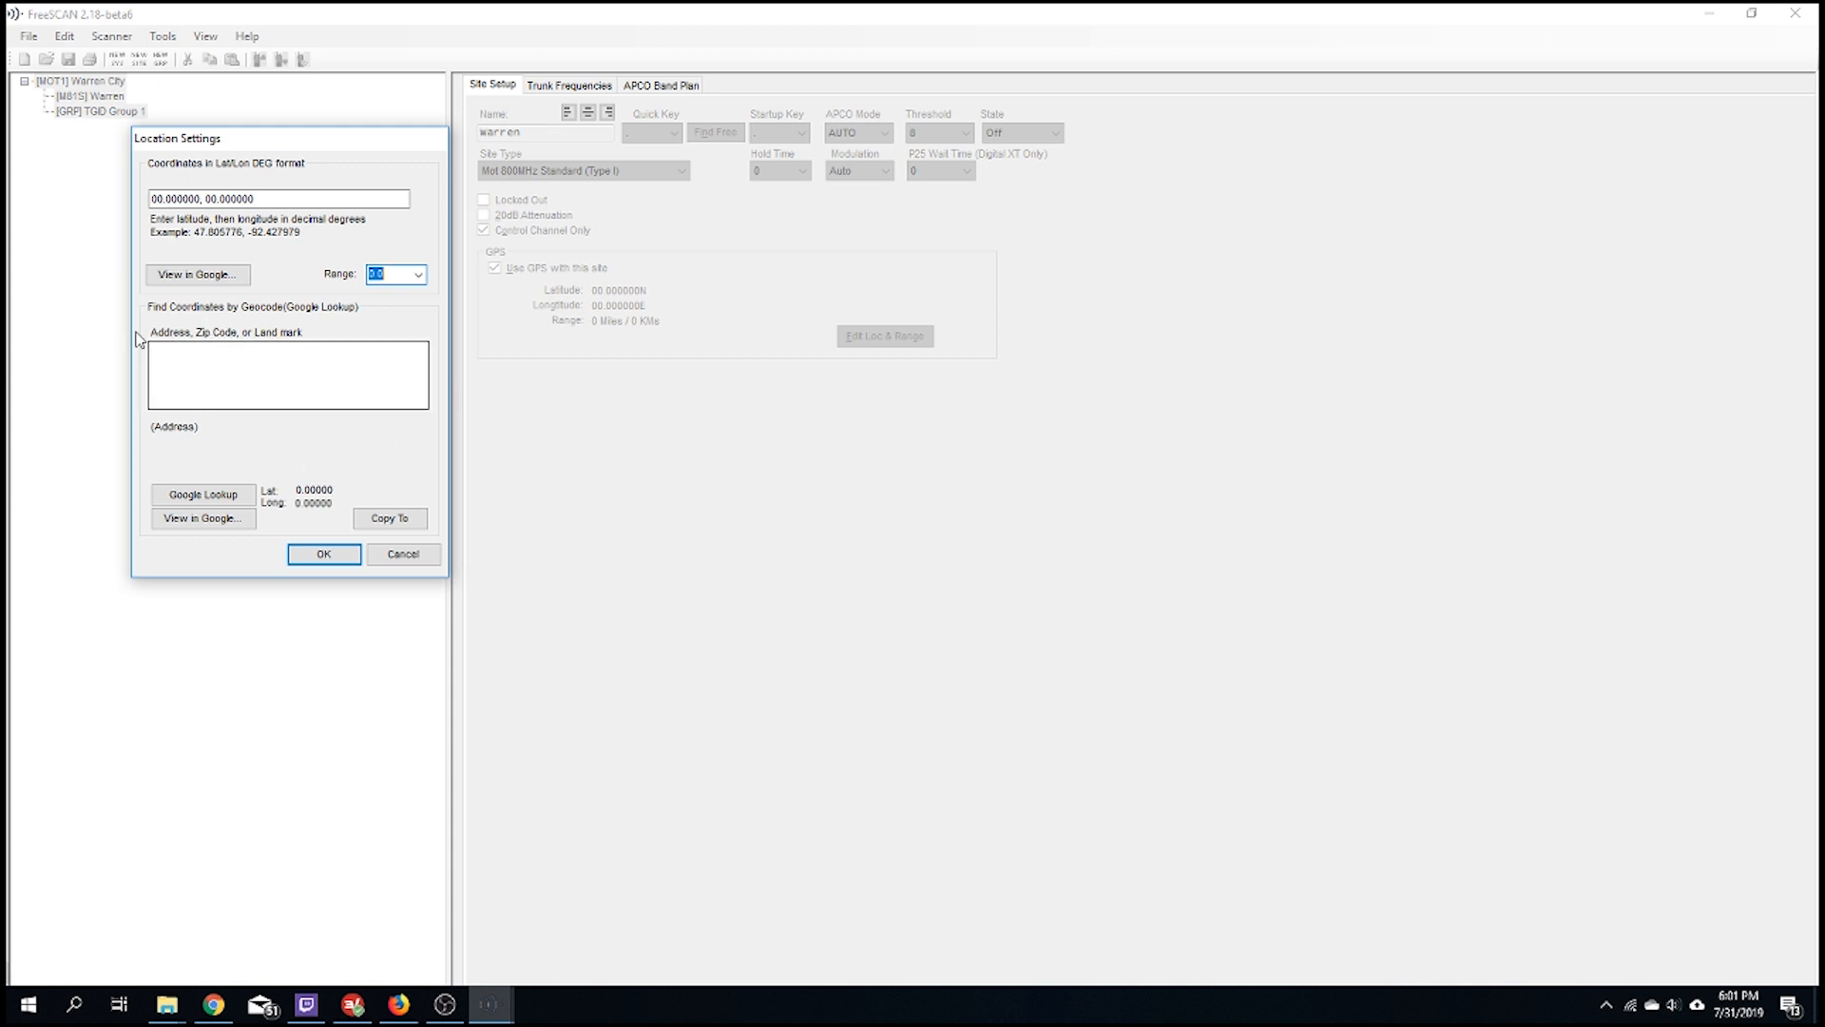
click(392, 554)
click(522, 270)
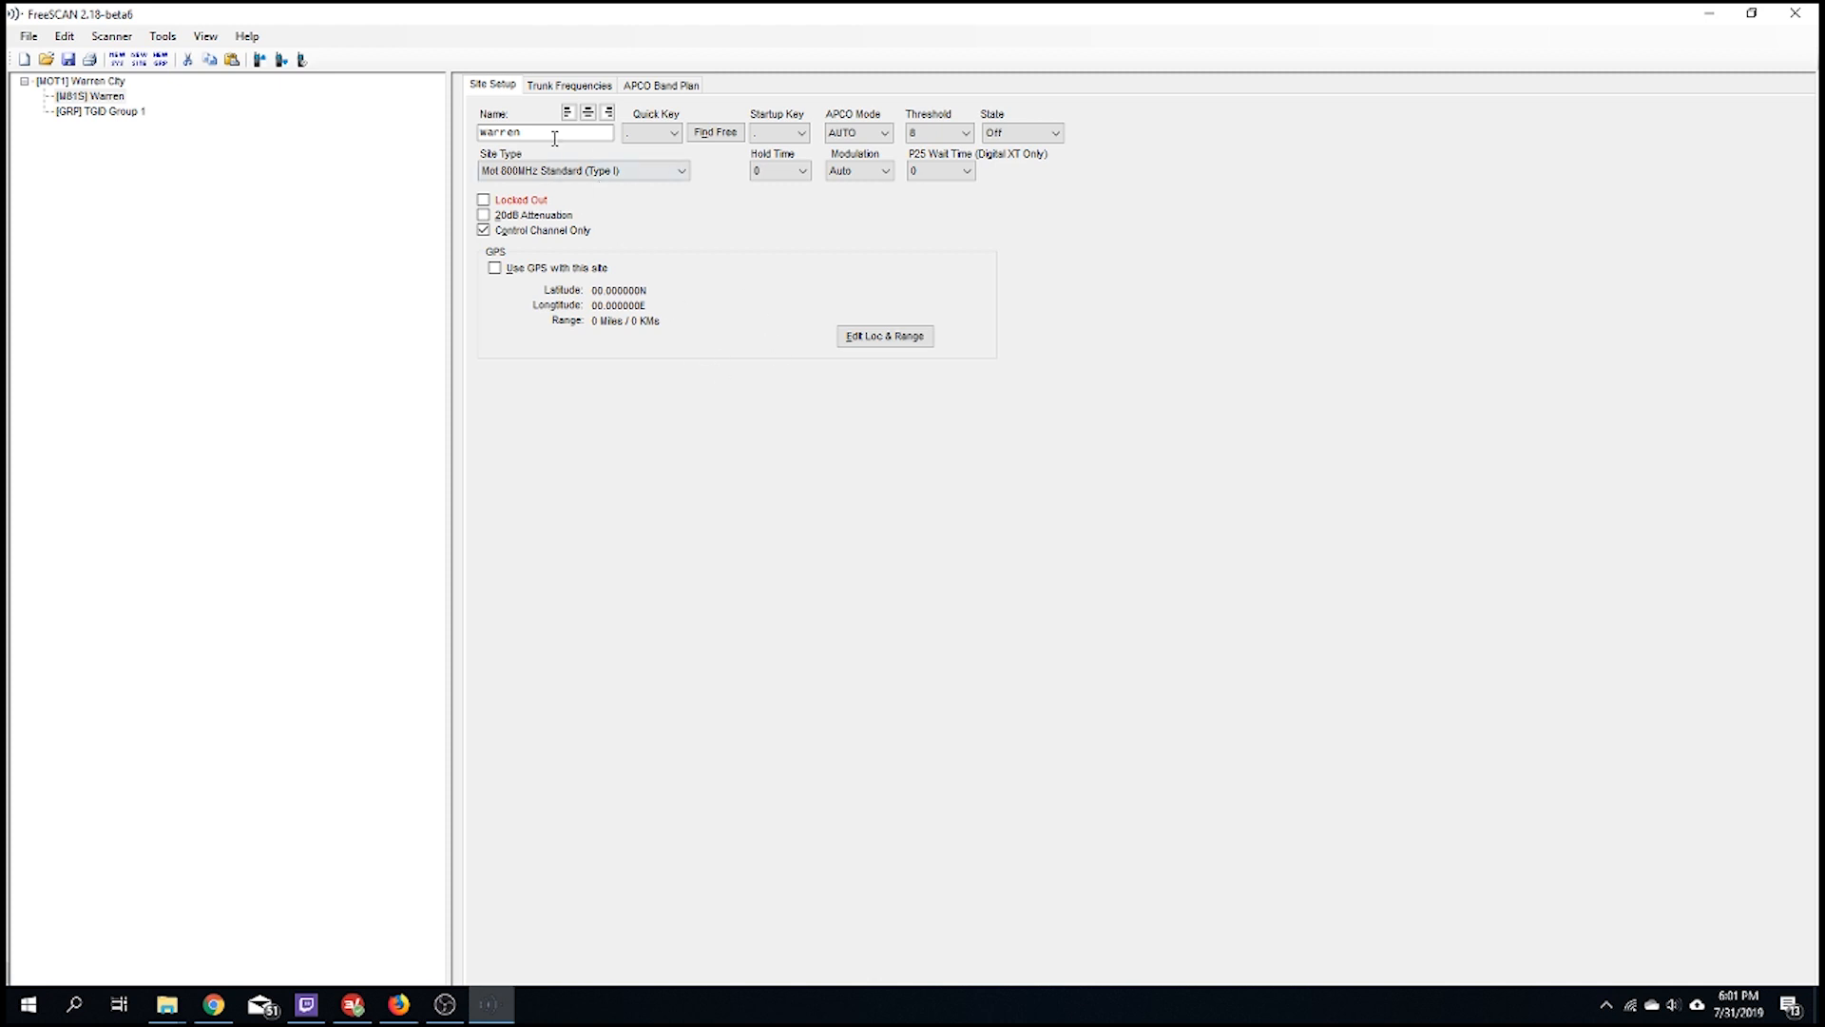
Switch to Firefox and open the Trumbull County, Ohio page on RadioReference
click(399, 1006)
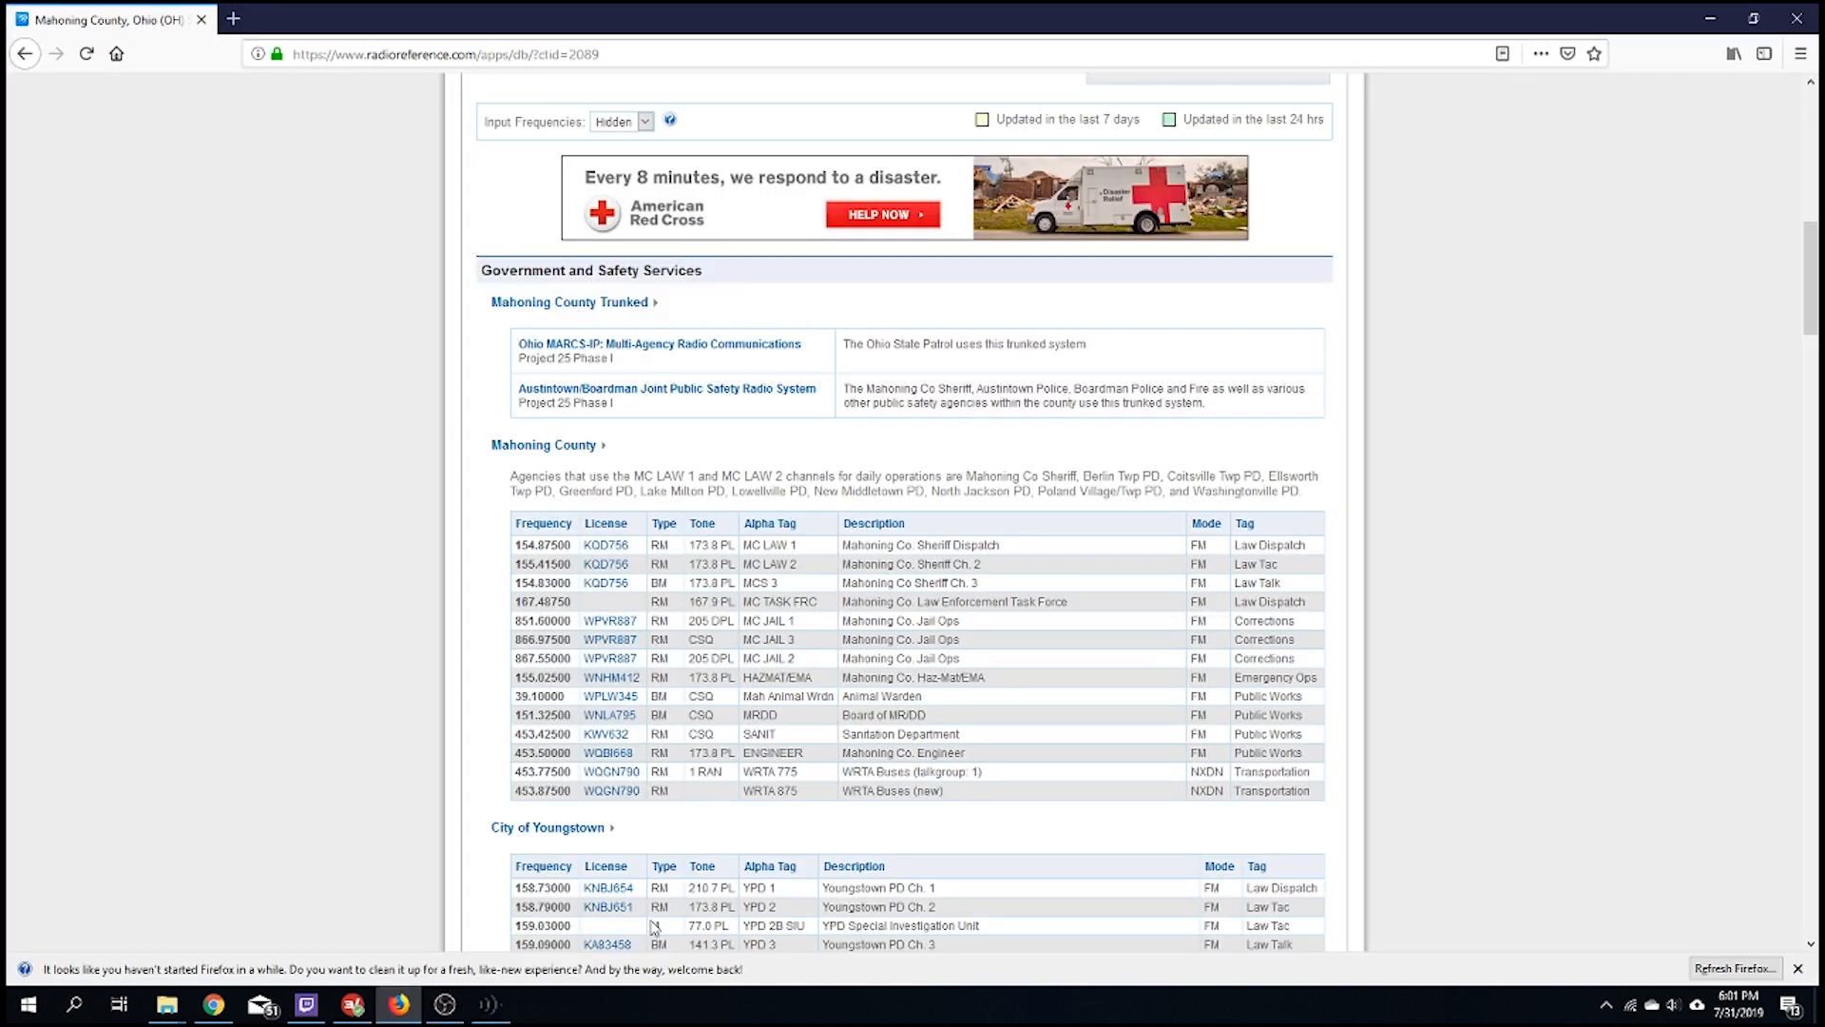
scroll(471, 390, up, 10)
click(766, 442)
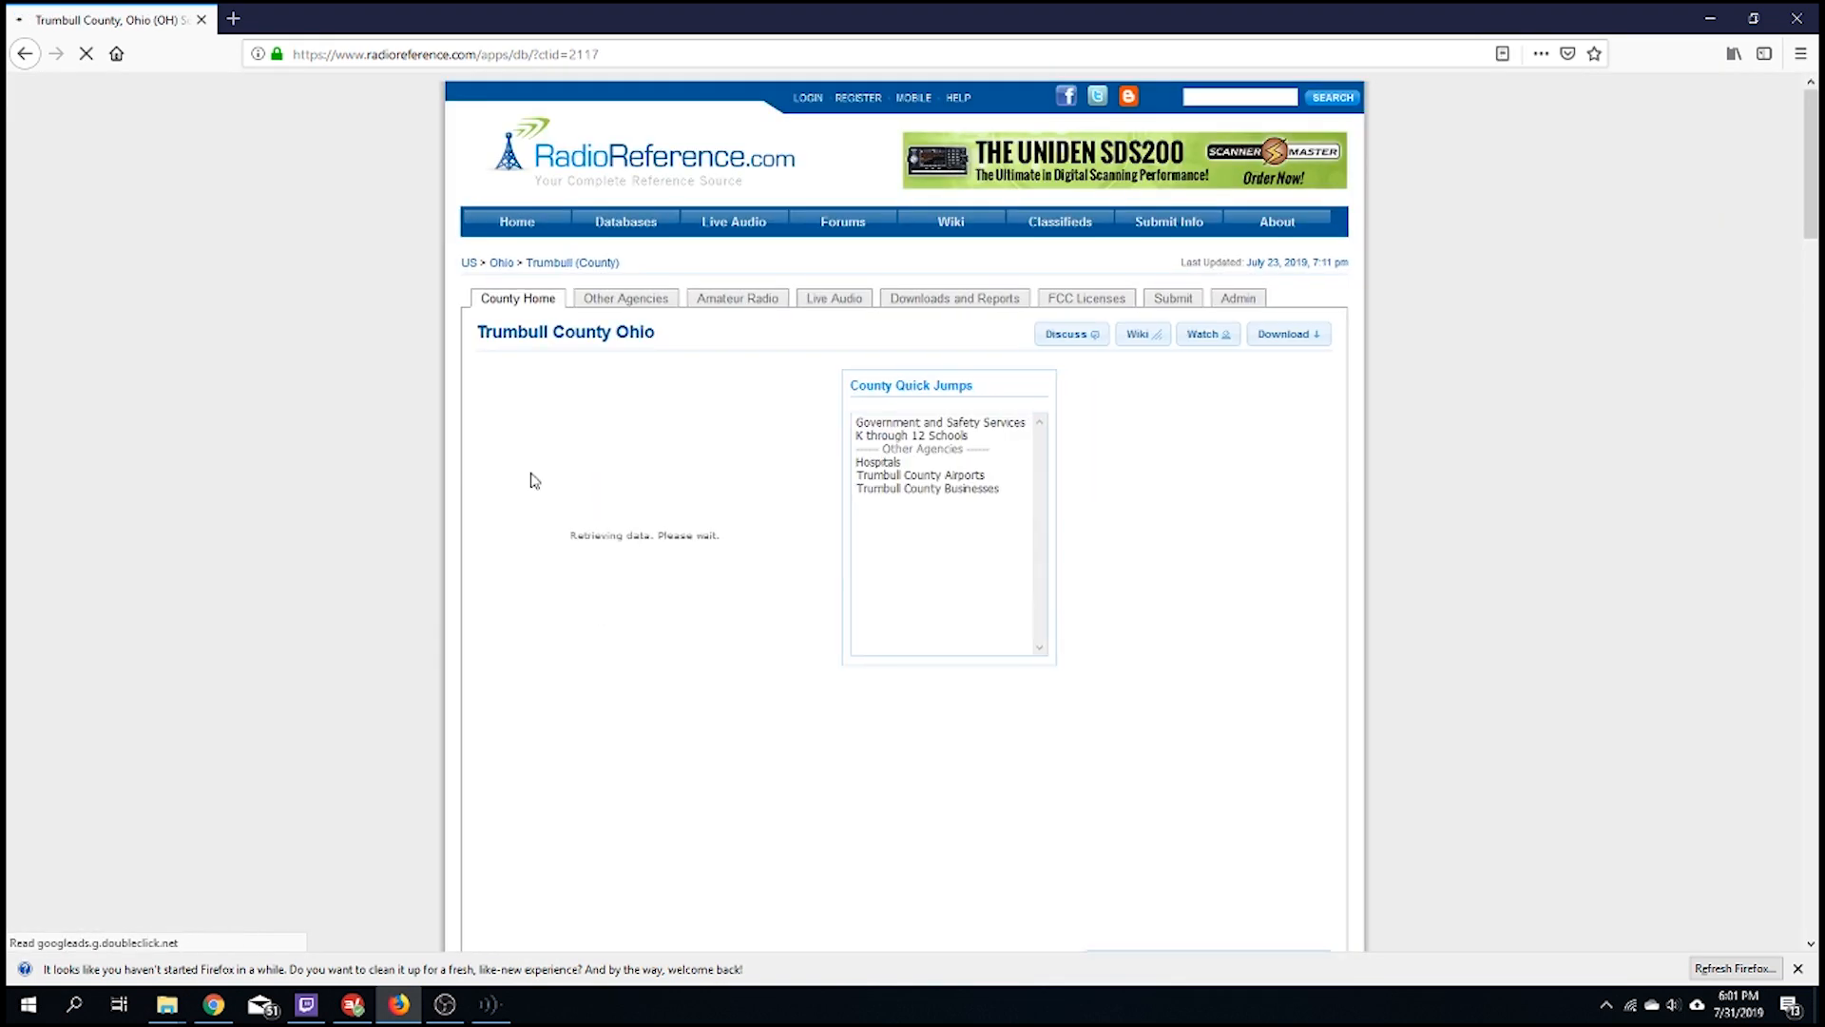
Find the Warren system in Trumbull County's list of trunked radio systems and open it in a new tab
scroll(612, 469, down, 4)
scroll(616, 469, down, 4)
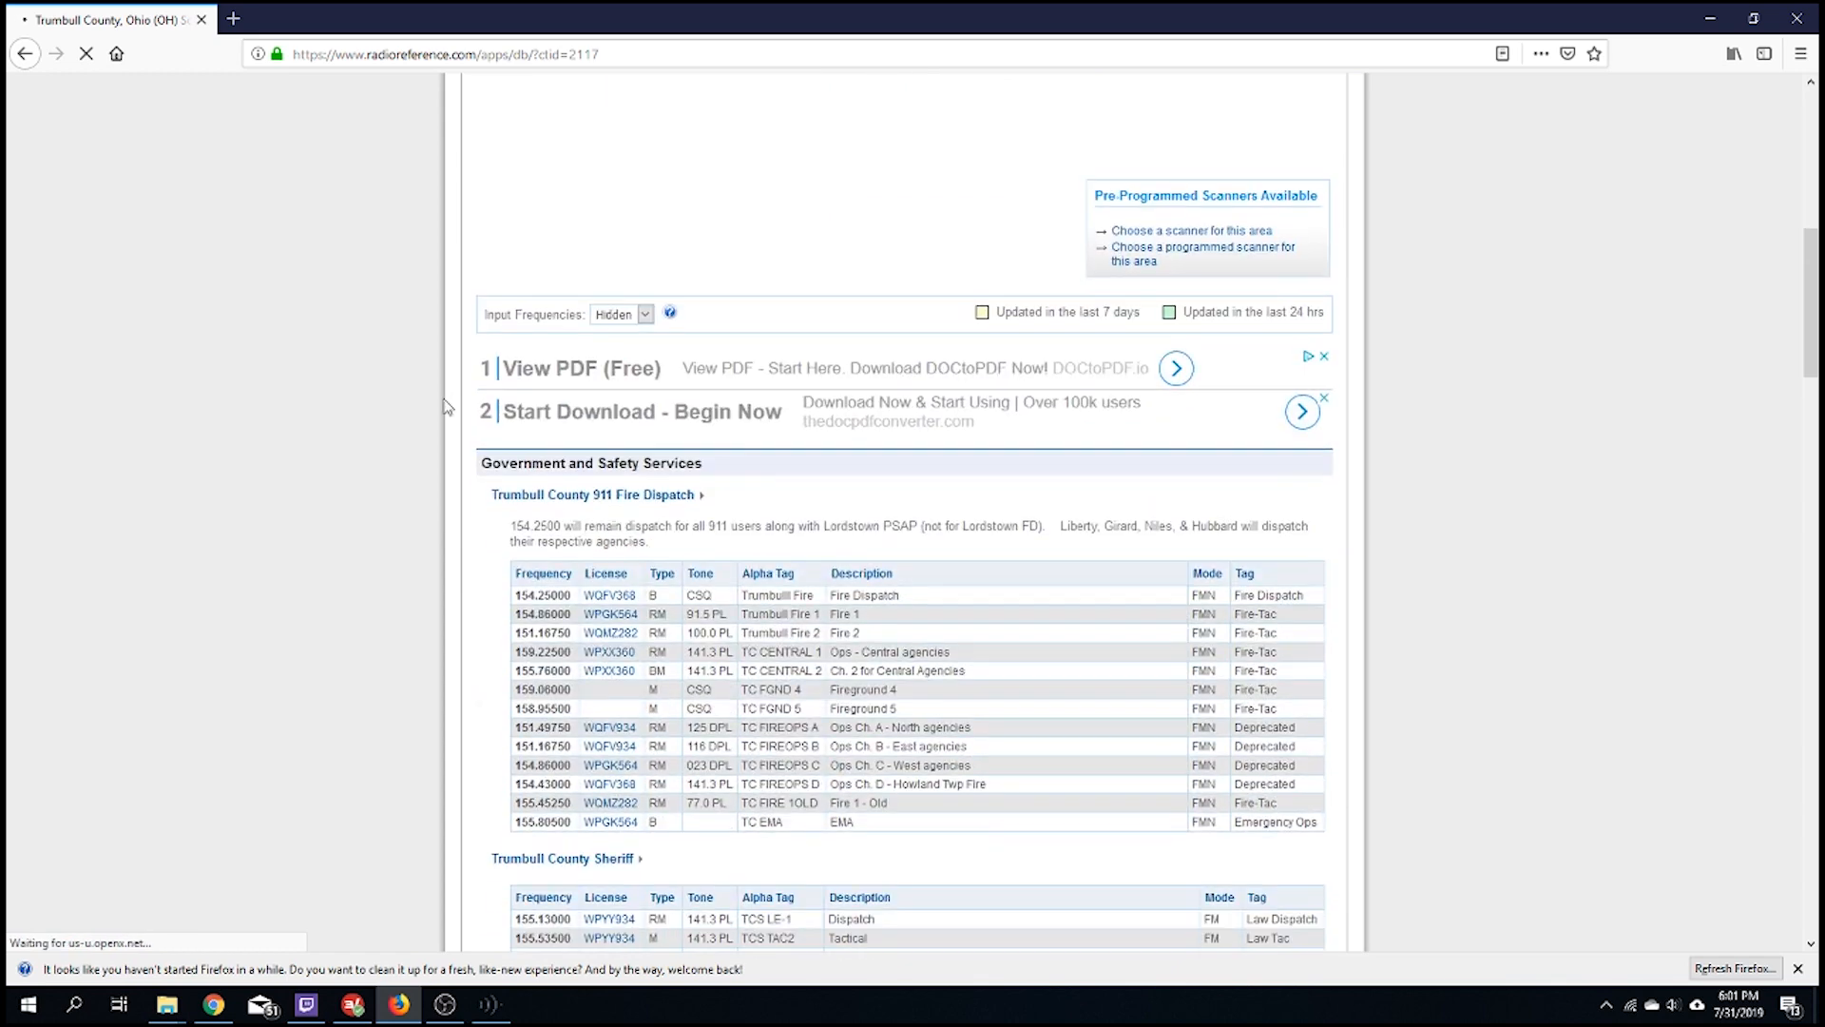
scroll(477, 455, down, 2)
scroll(477, 456, down, 15)
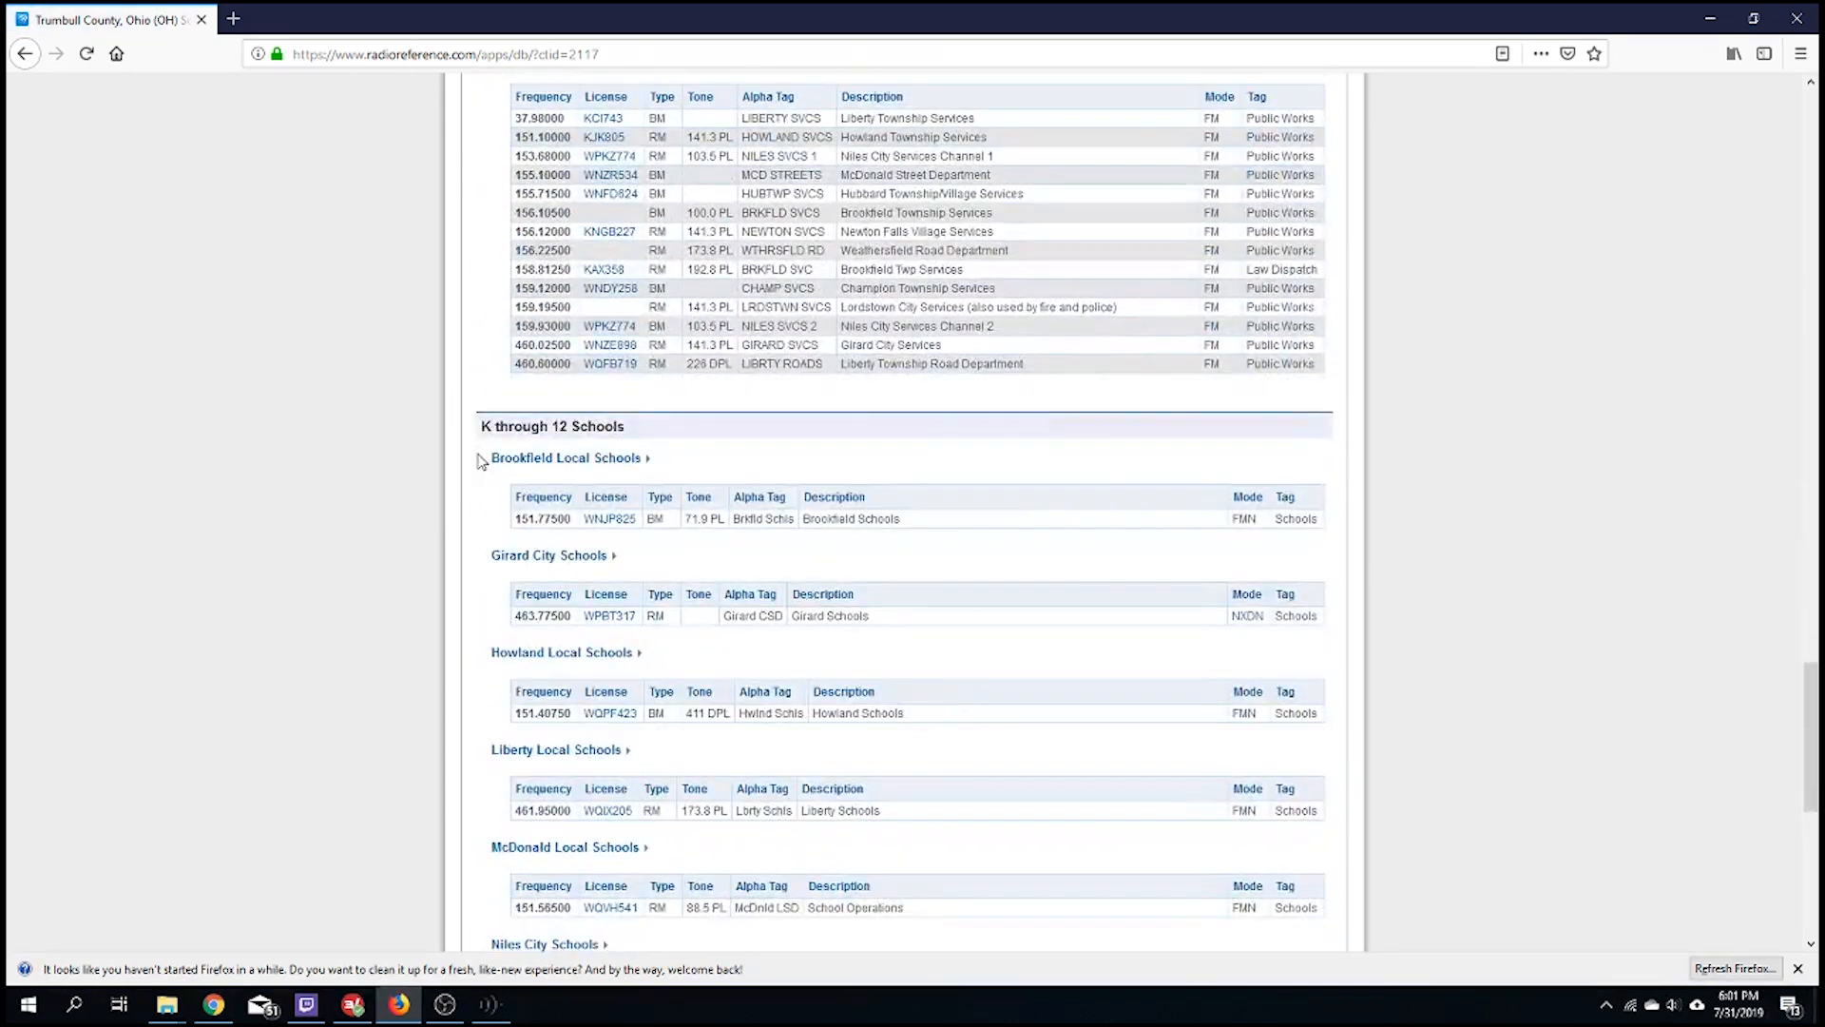
scroll(480, 461, up, 8)
scroll(480, 461, down, 5)
scroll(478, 460, down, 10)
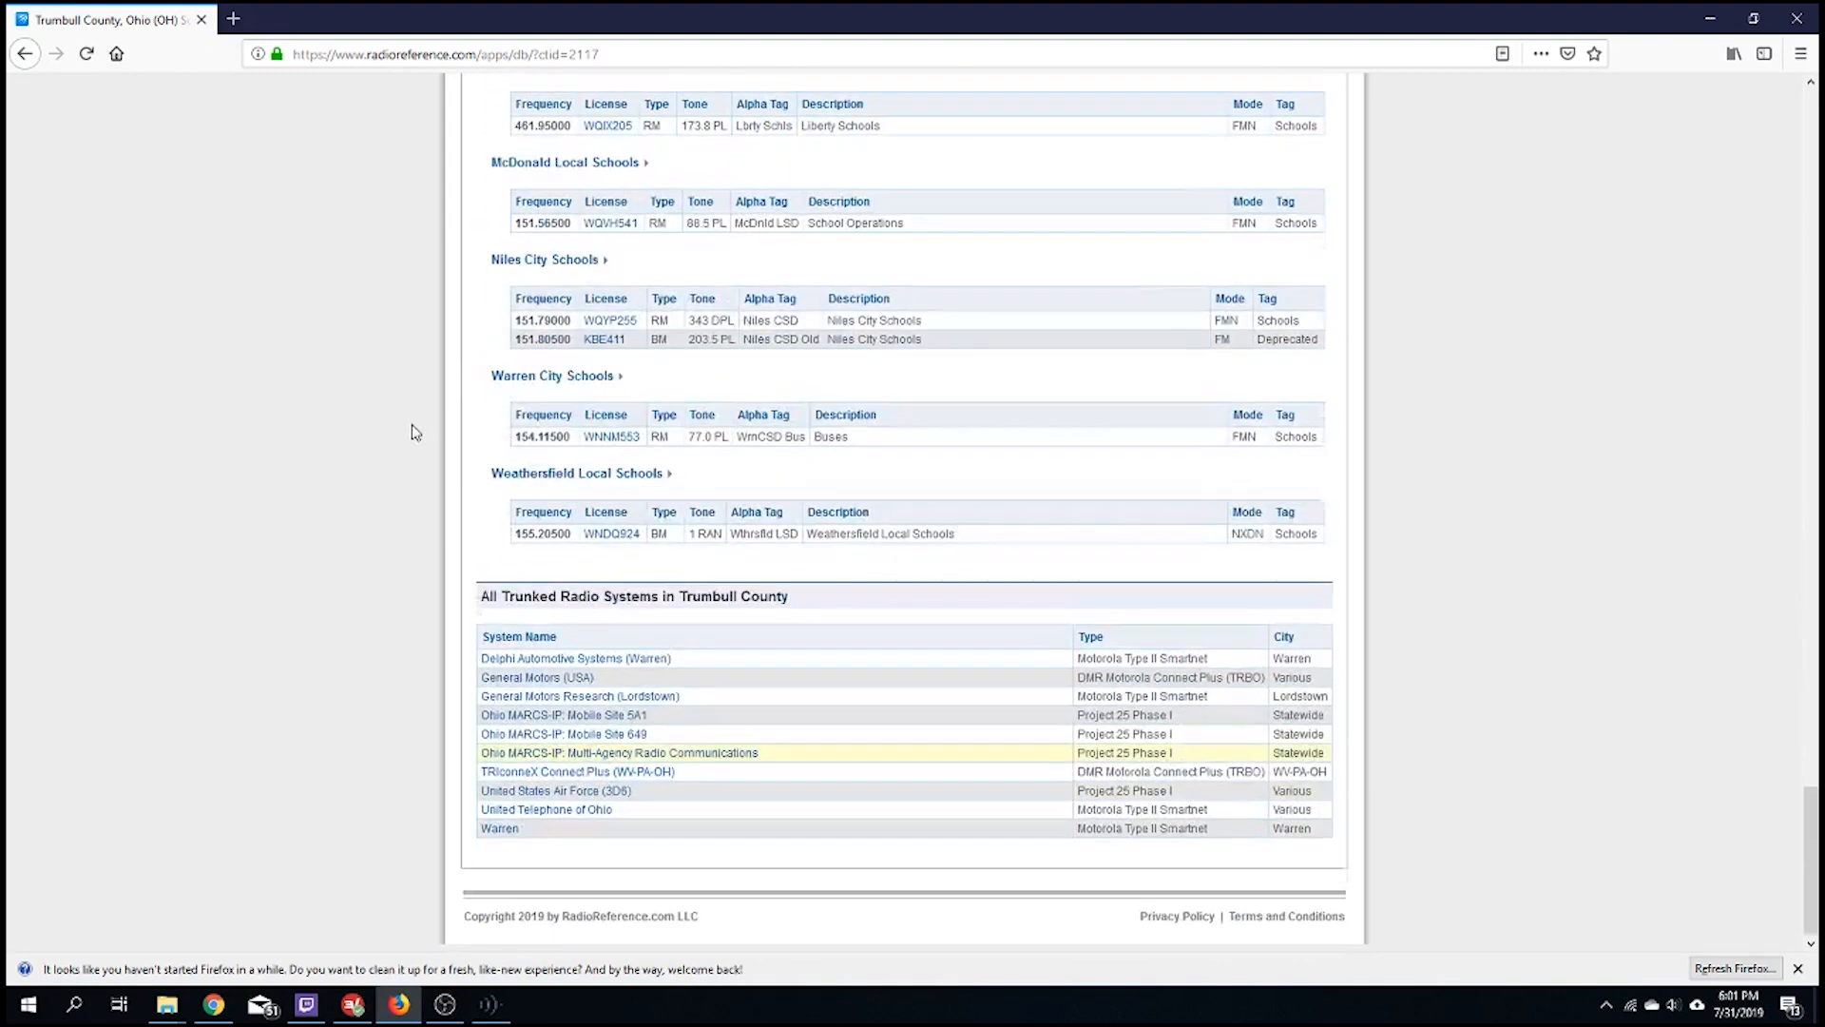
middle_click(500, 830)
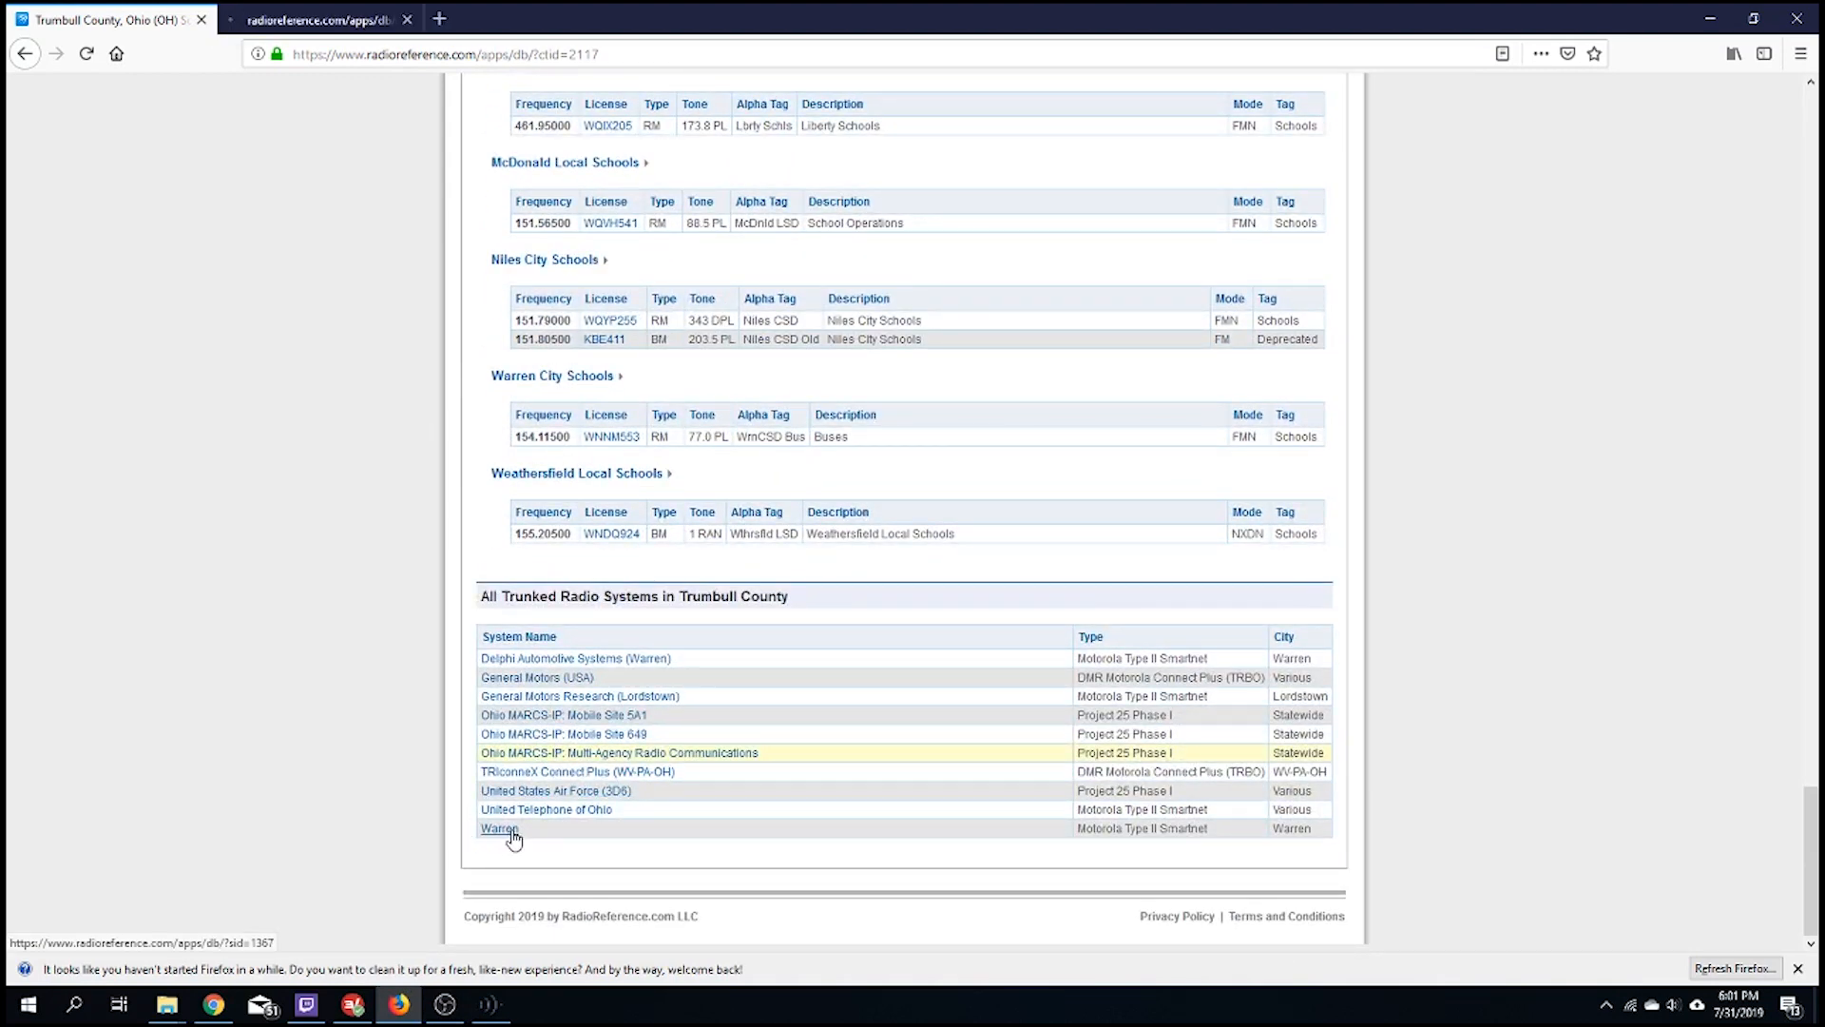
Check the Warren system's details on its RadioReference page and switch back to FreeSCAN
click(368, 13)
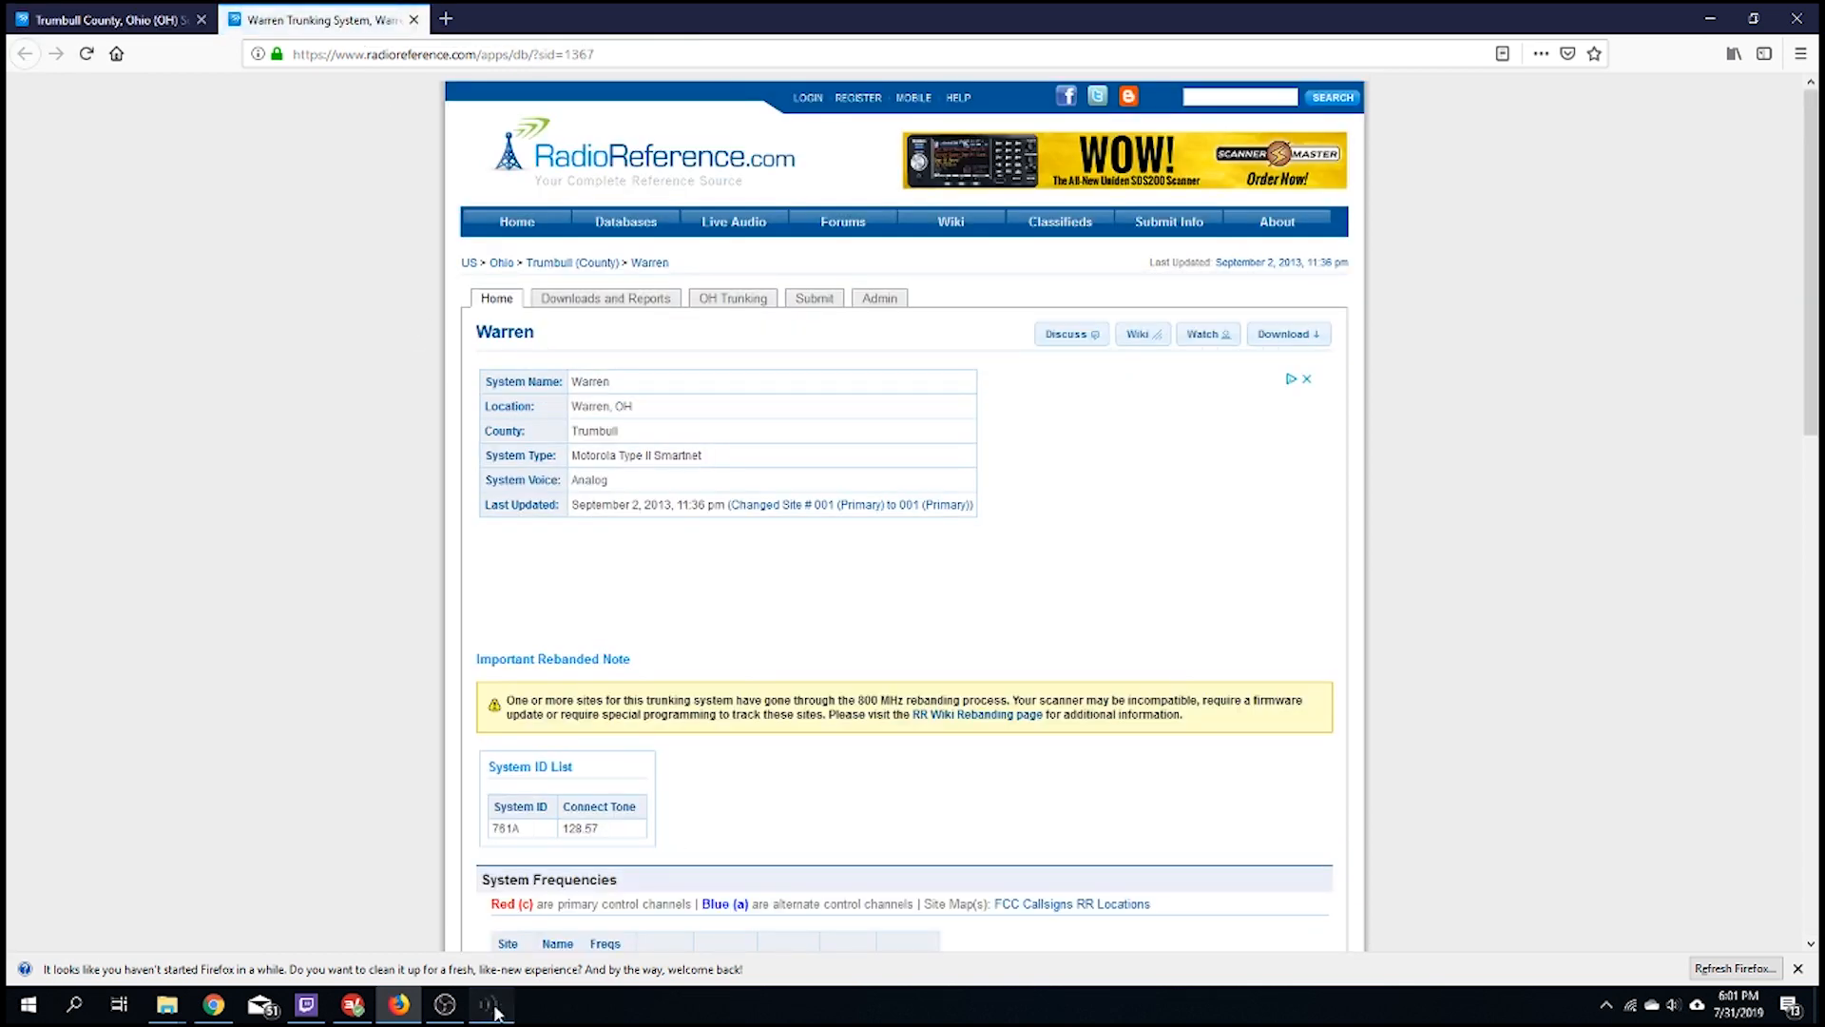
click(491, 1003)
click(92, 95)
right_click(108, 89)
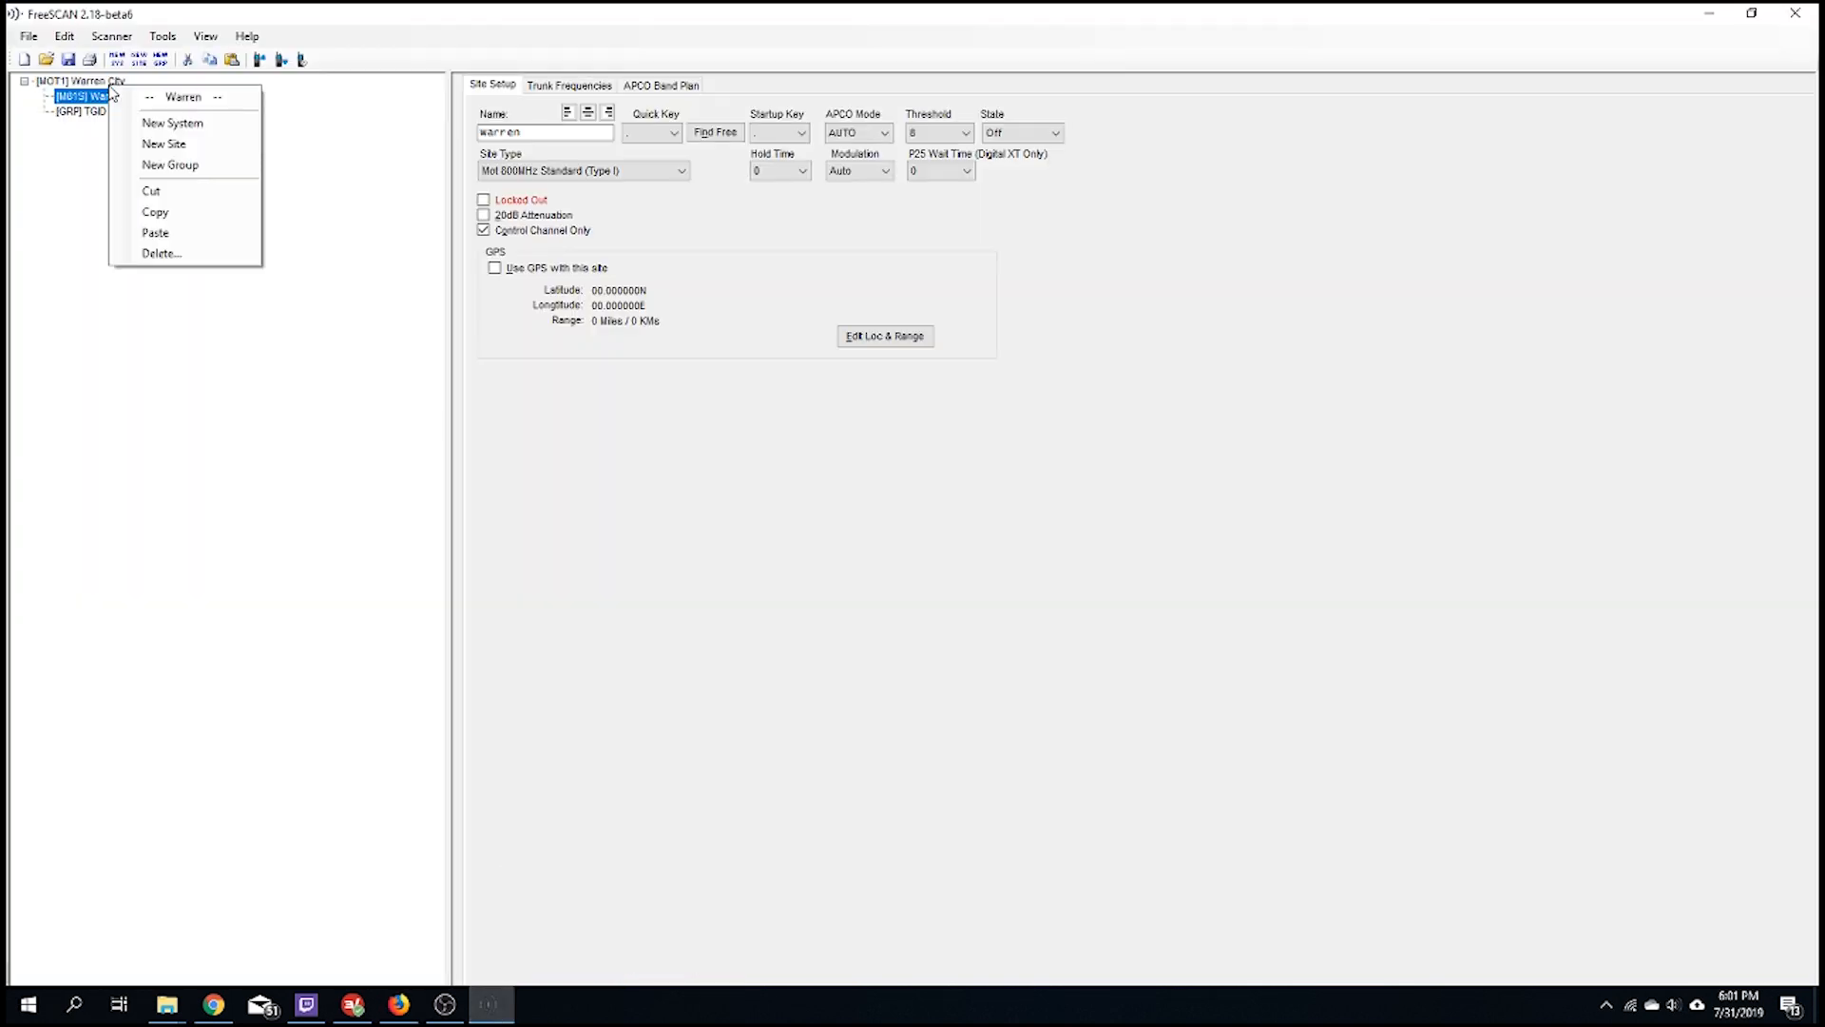
click(162, 253)
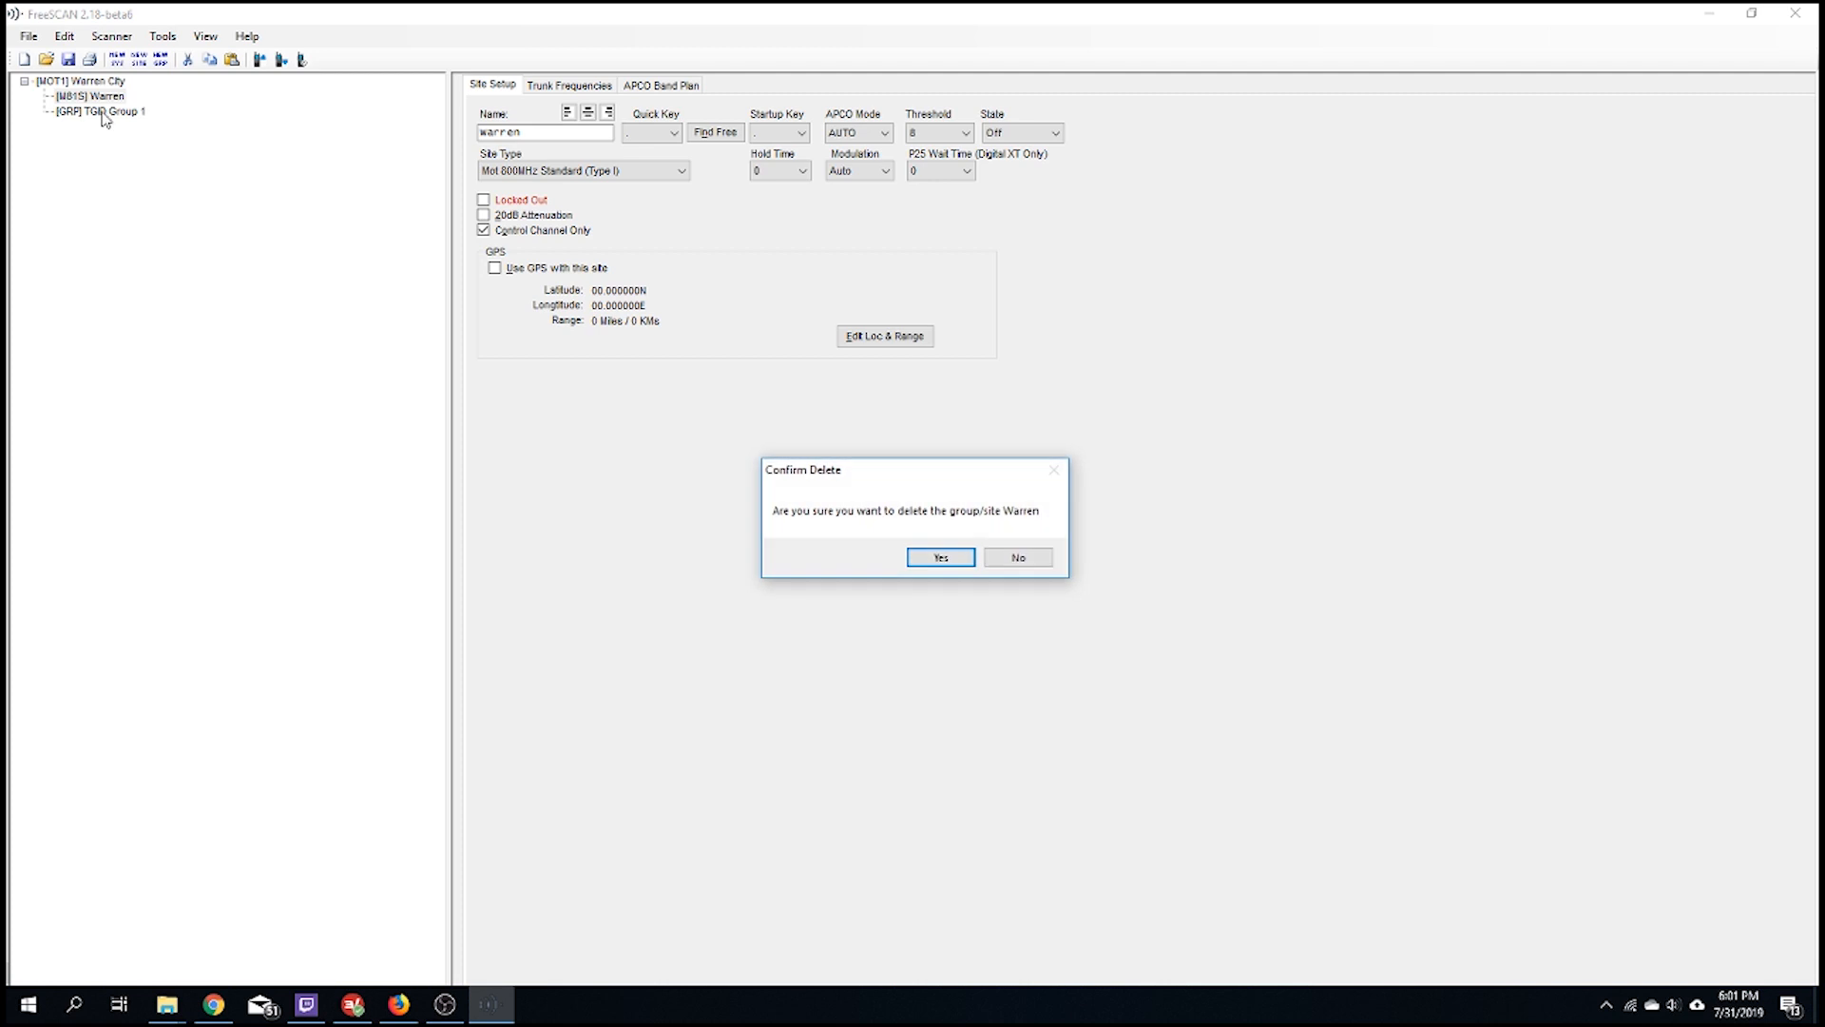
click(1018, 563)
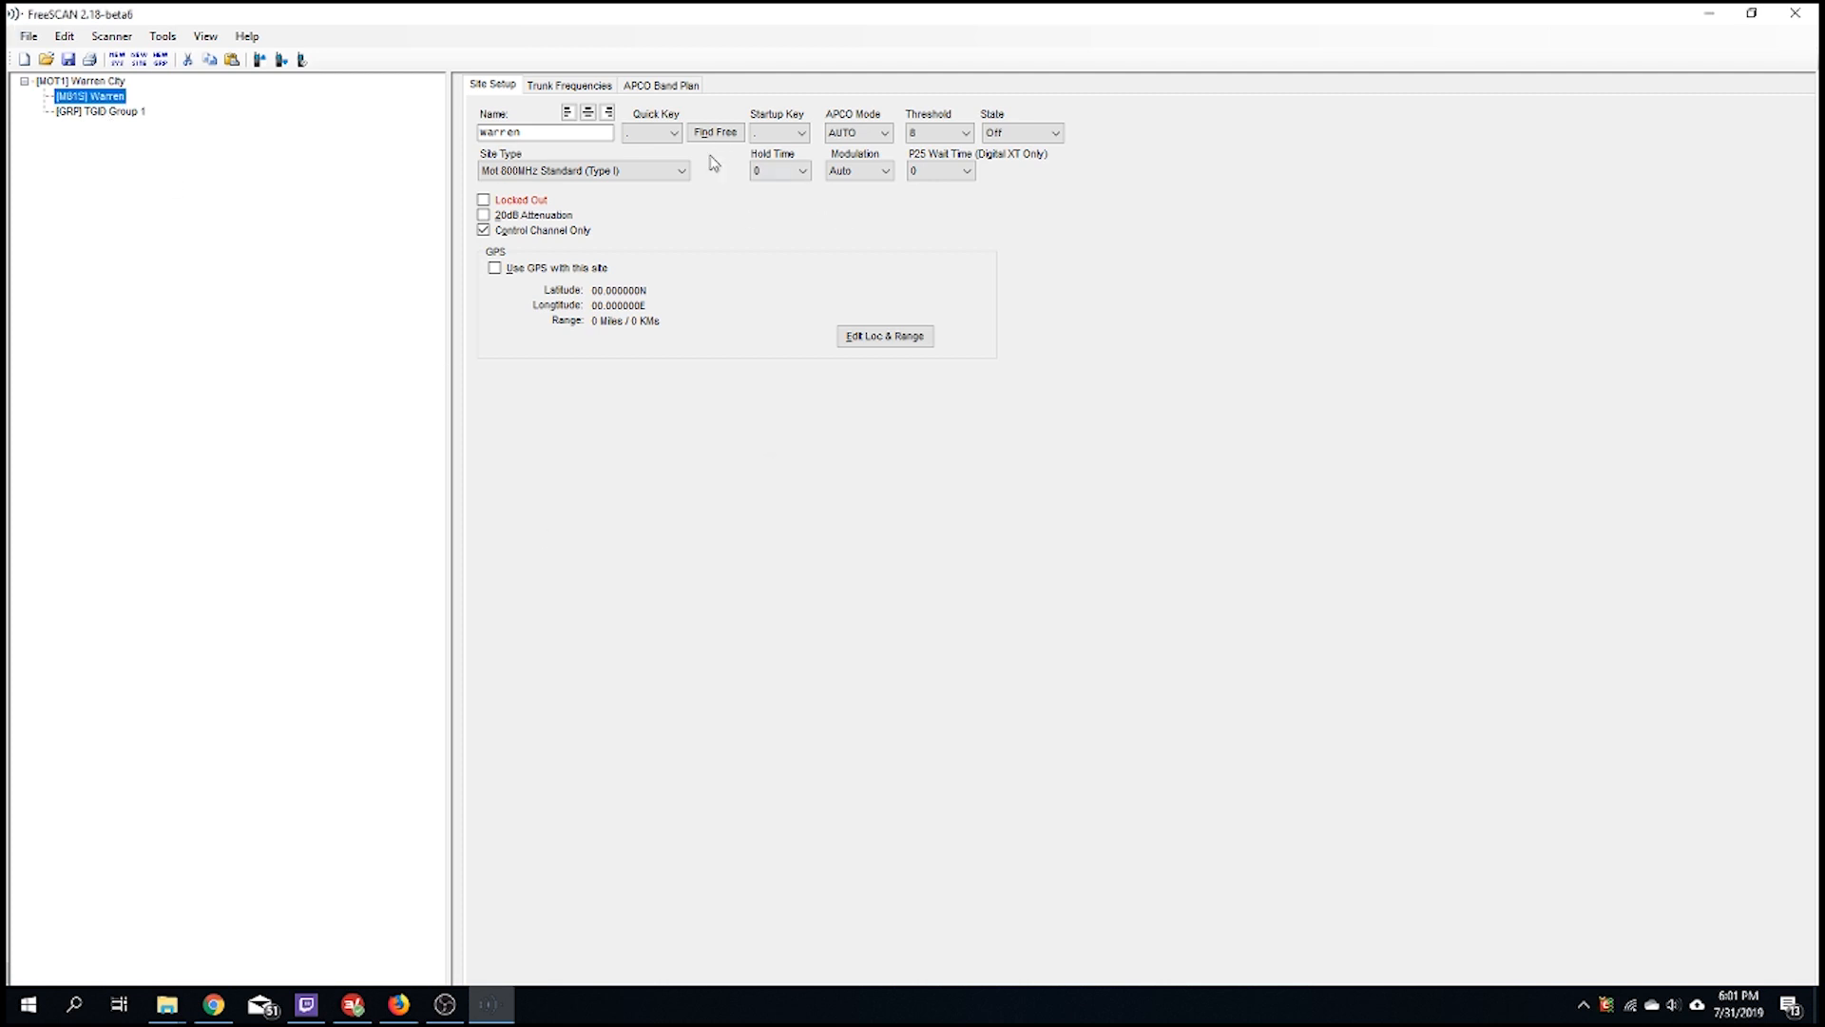
click(658, 170)
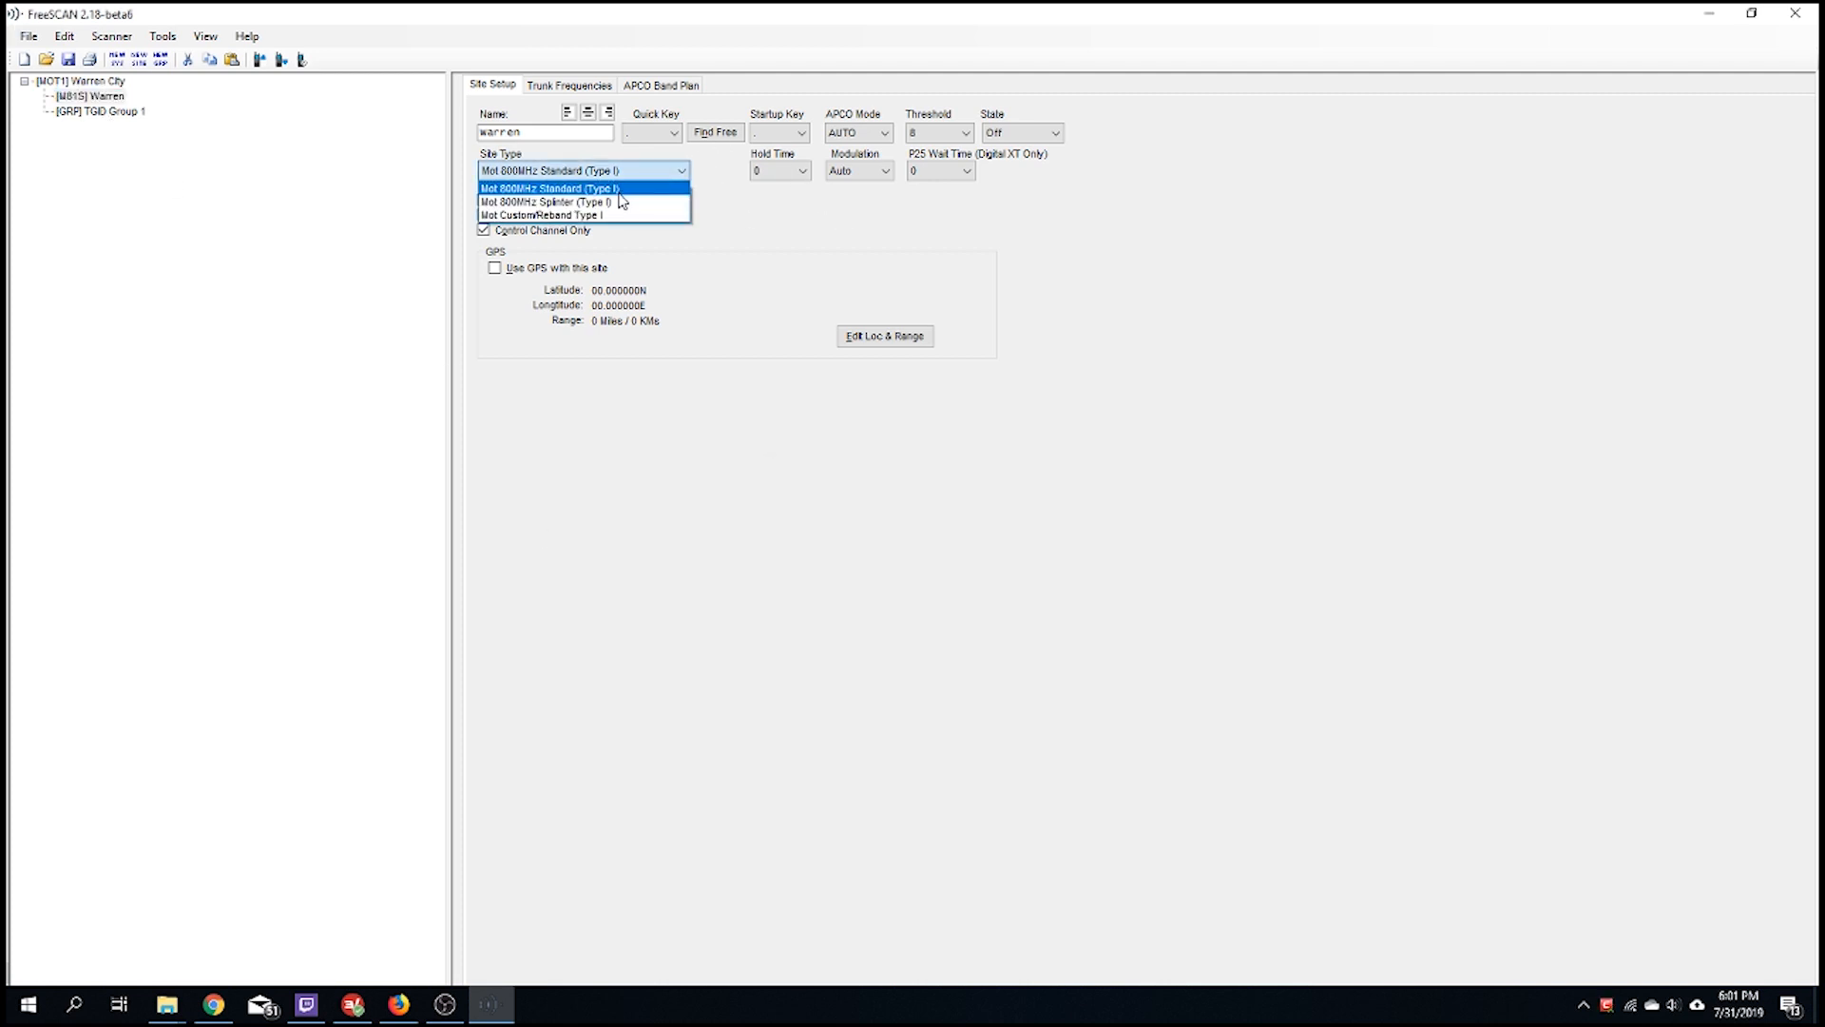
click(224, 203)
right_click(111, 87)
right_click(104, 78)
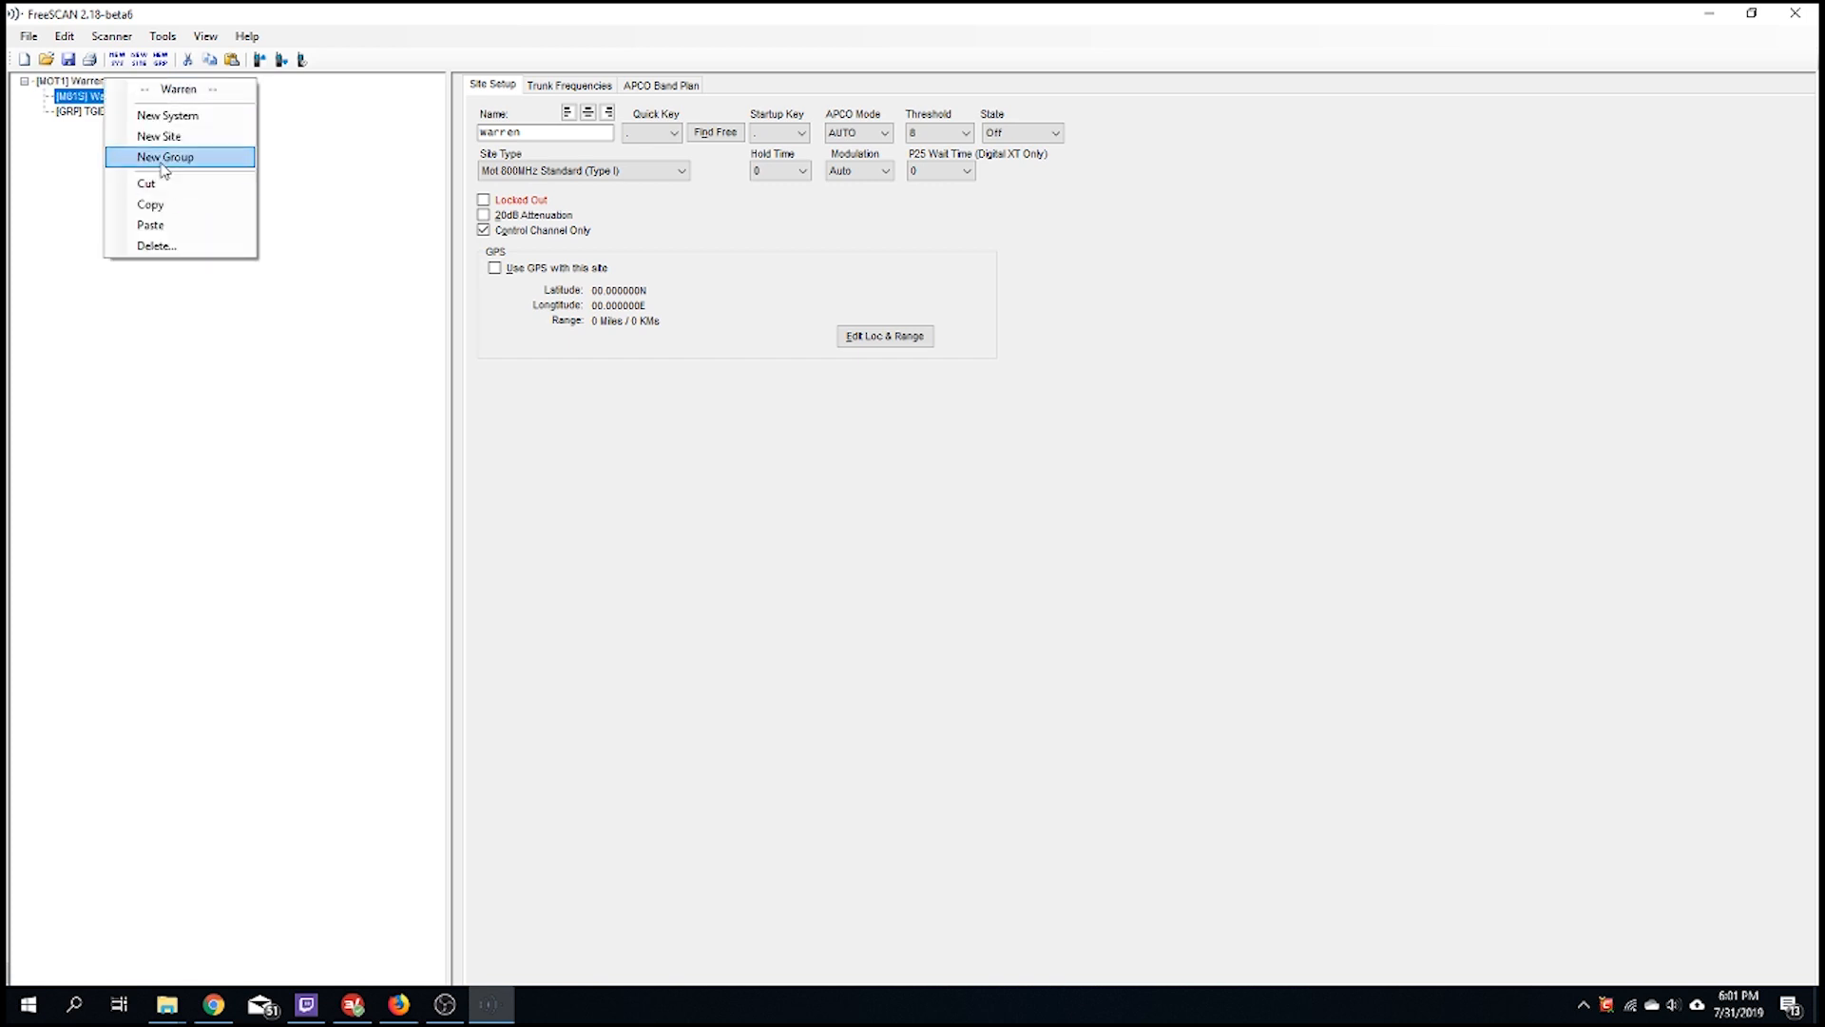
Create a new Mot Type II / P25 system named "Warren City"
right_click(247, 359)
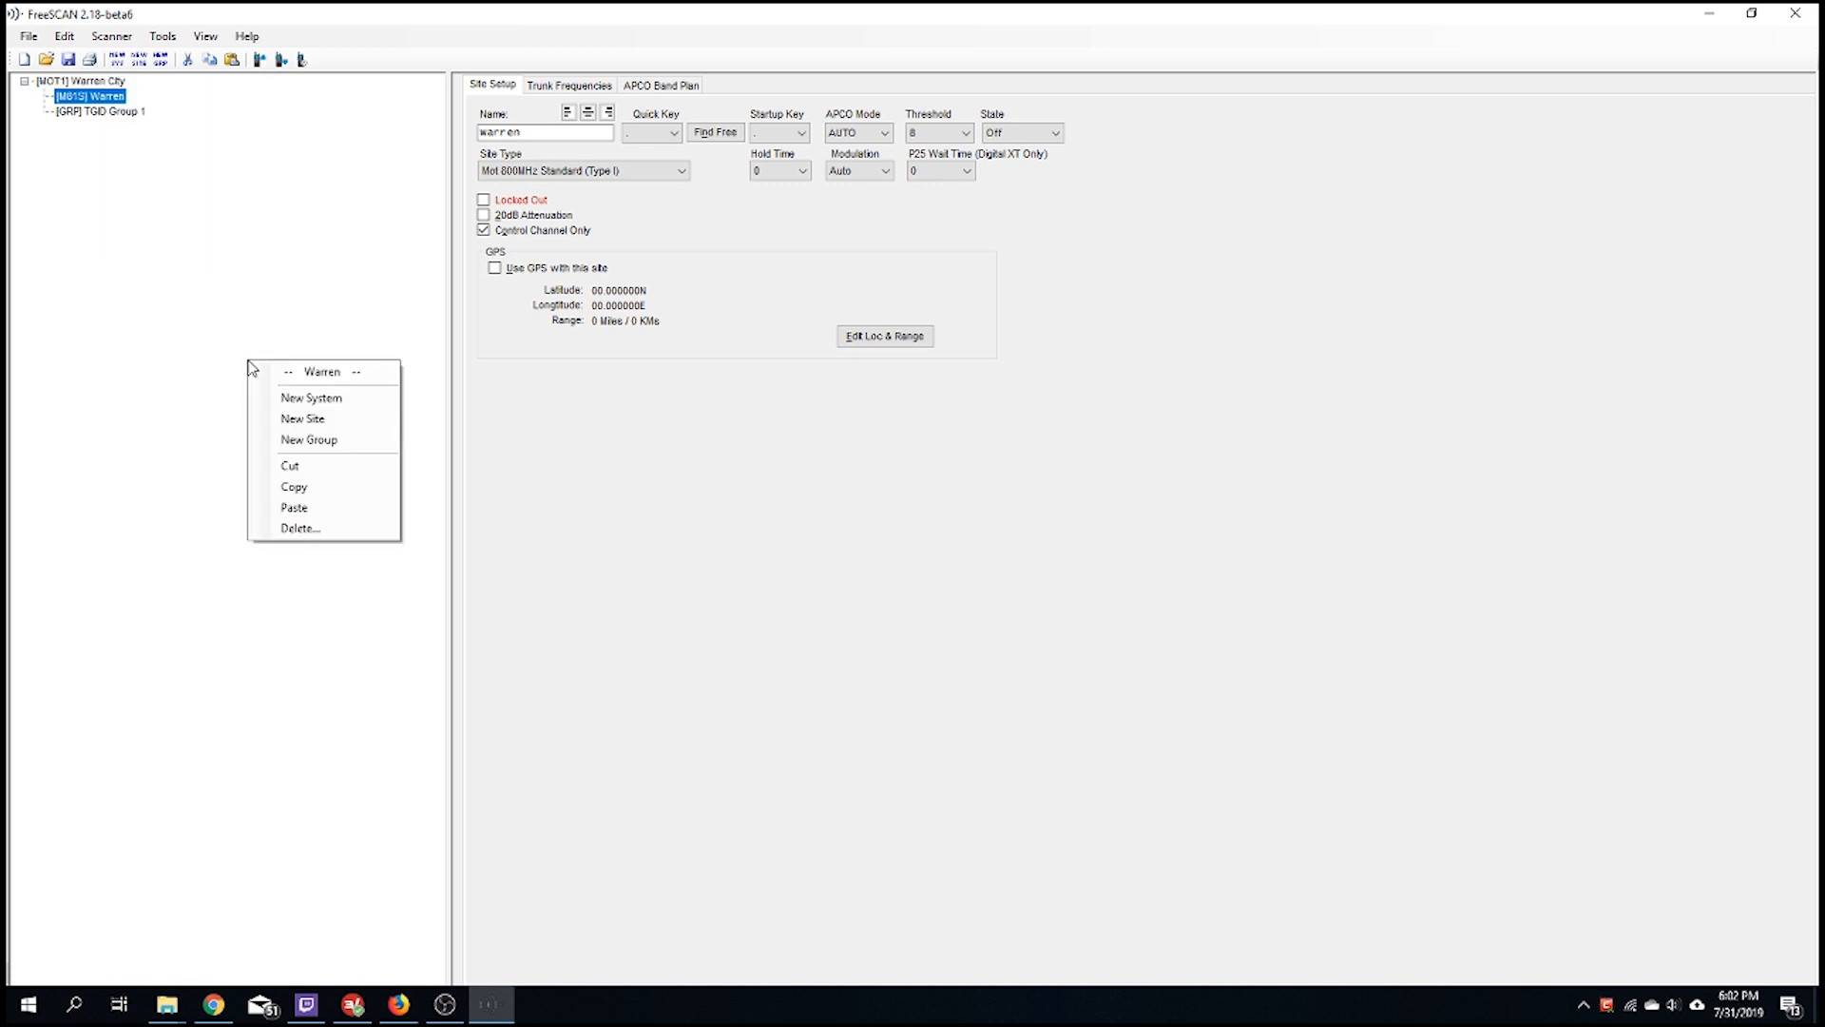
click(301, 405)
click(306, 310)
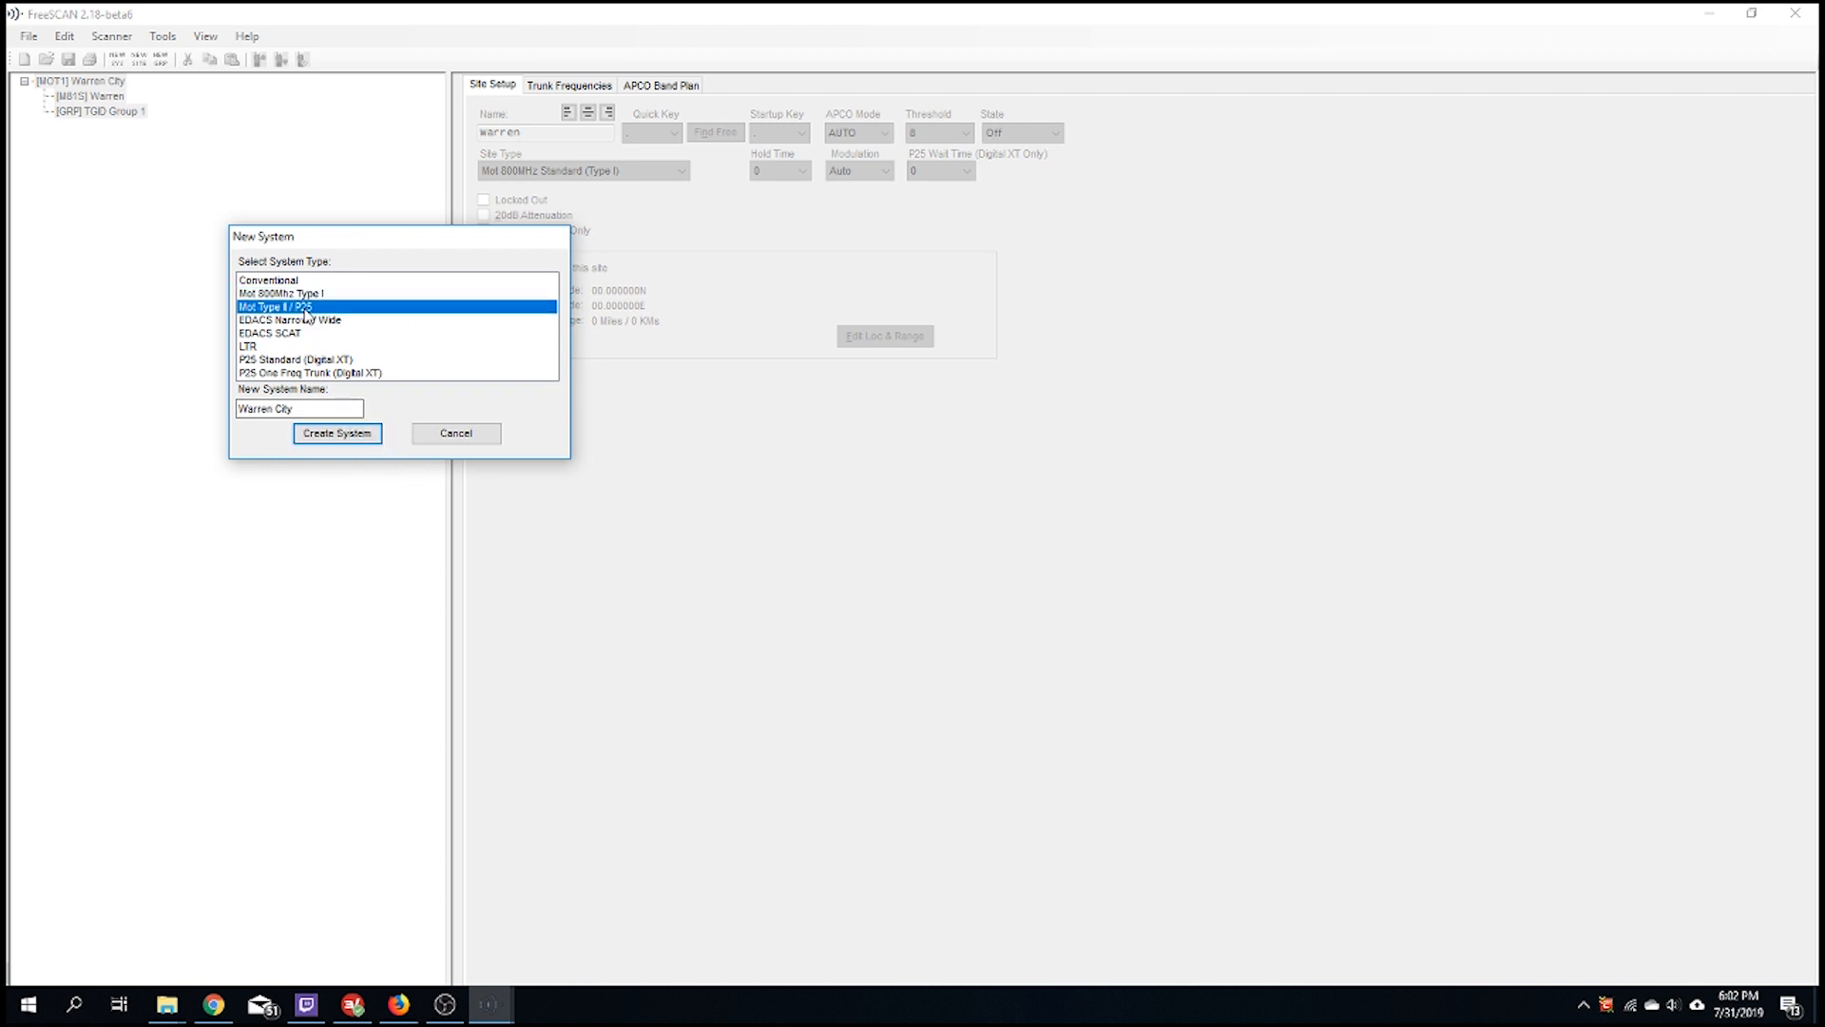
click(328, 434)
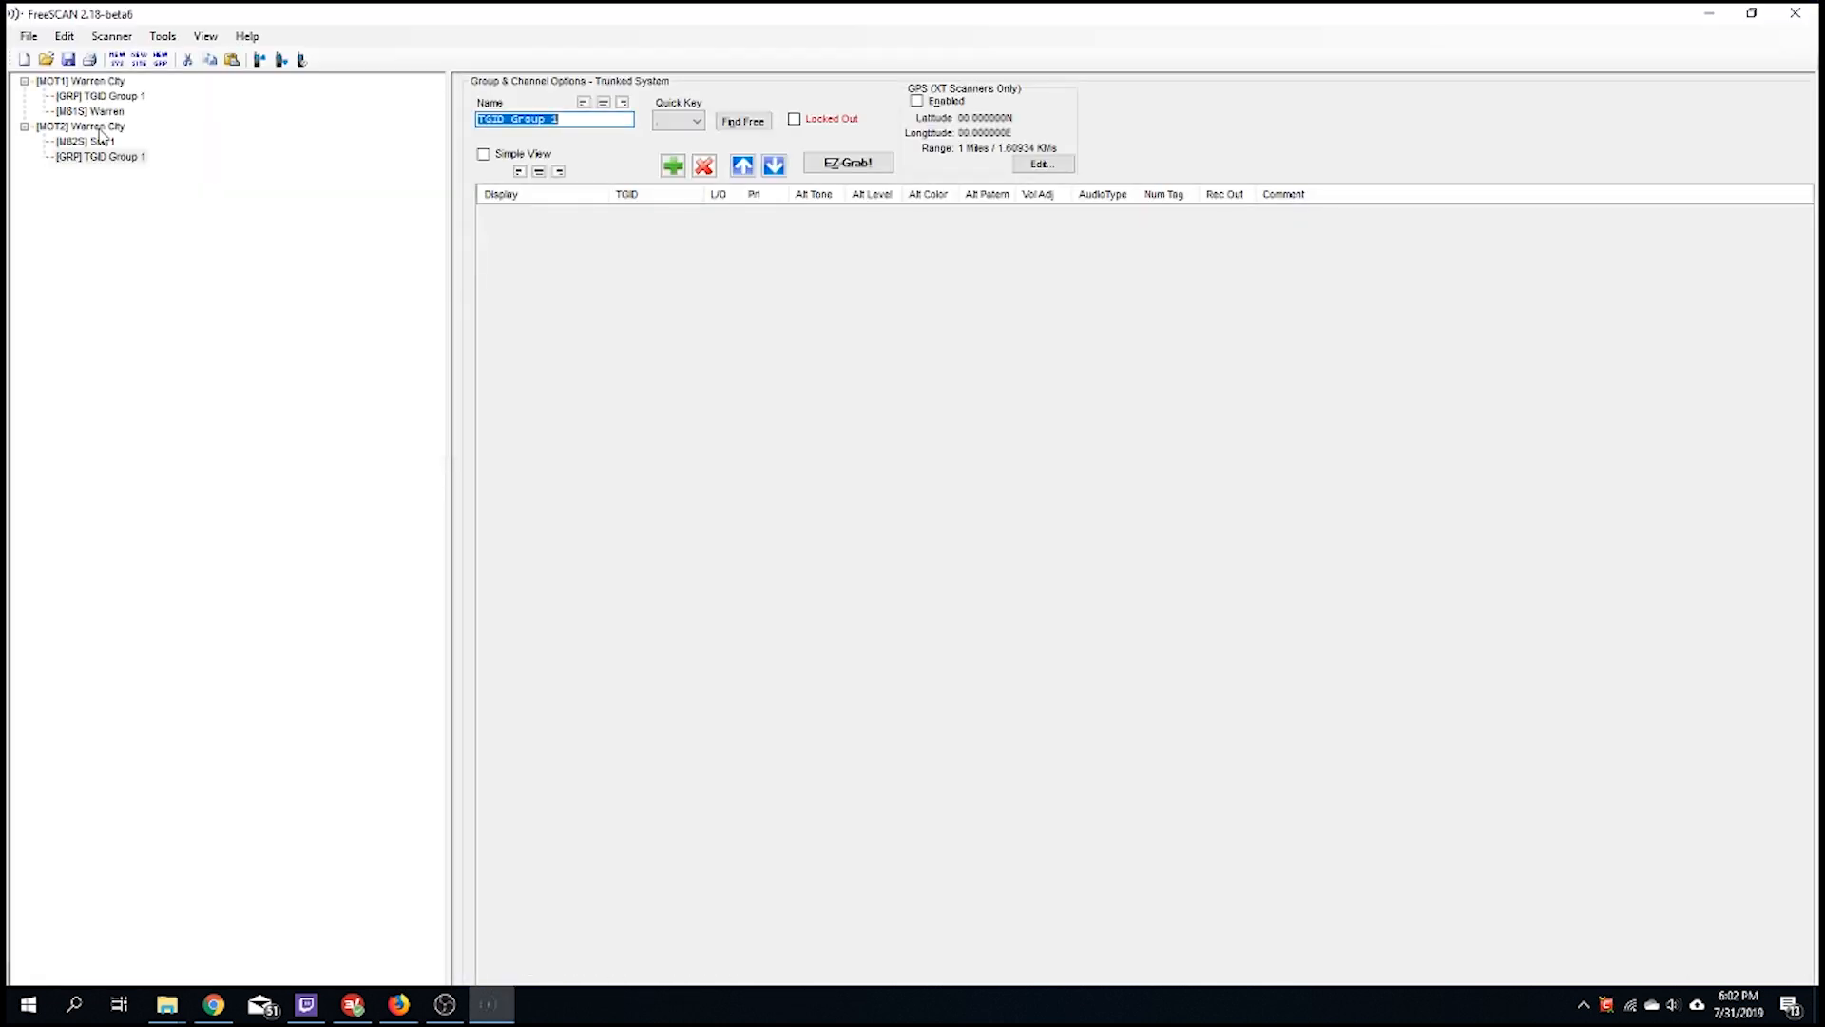
Delete the old Mot 800Mhz Type I Warren City system and select the Mot Type II / P25 system
right_drag(97, 92, 96, 82)
drag(98, 82, 93, 81)
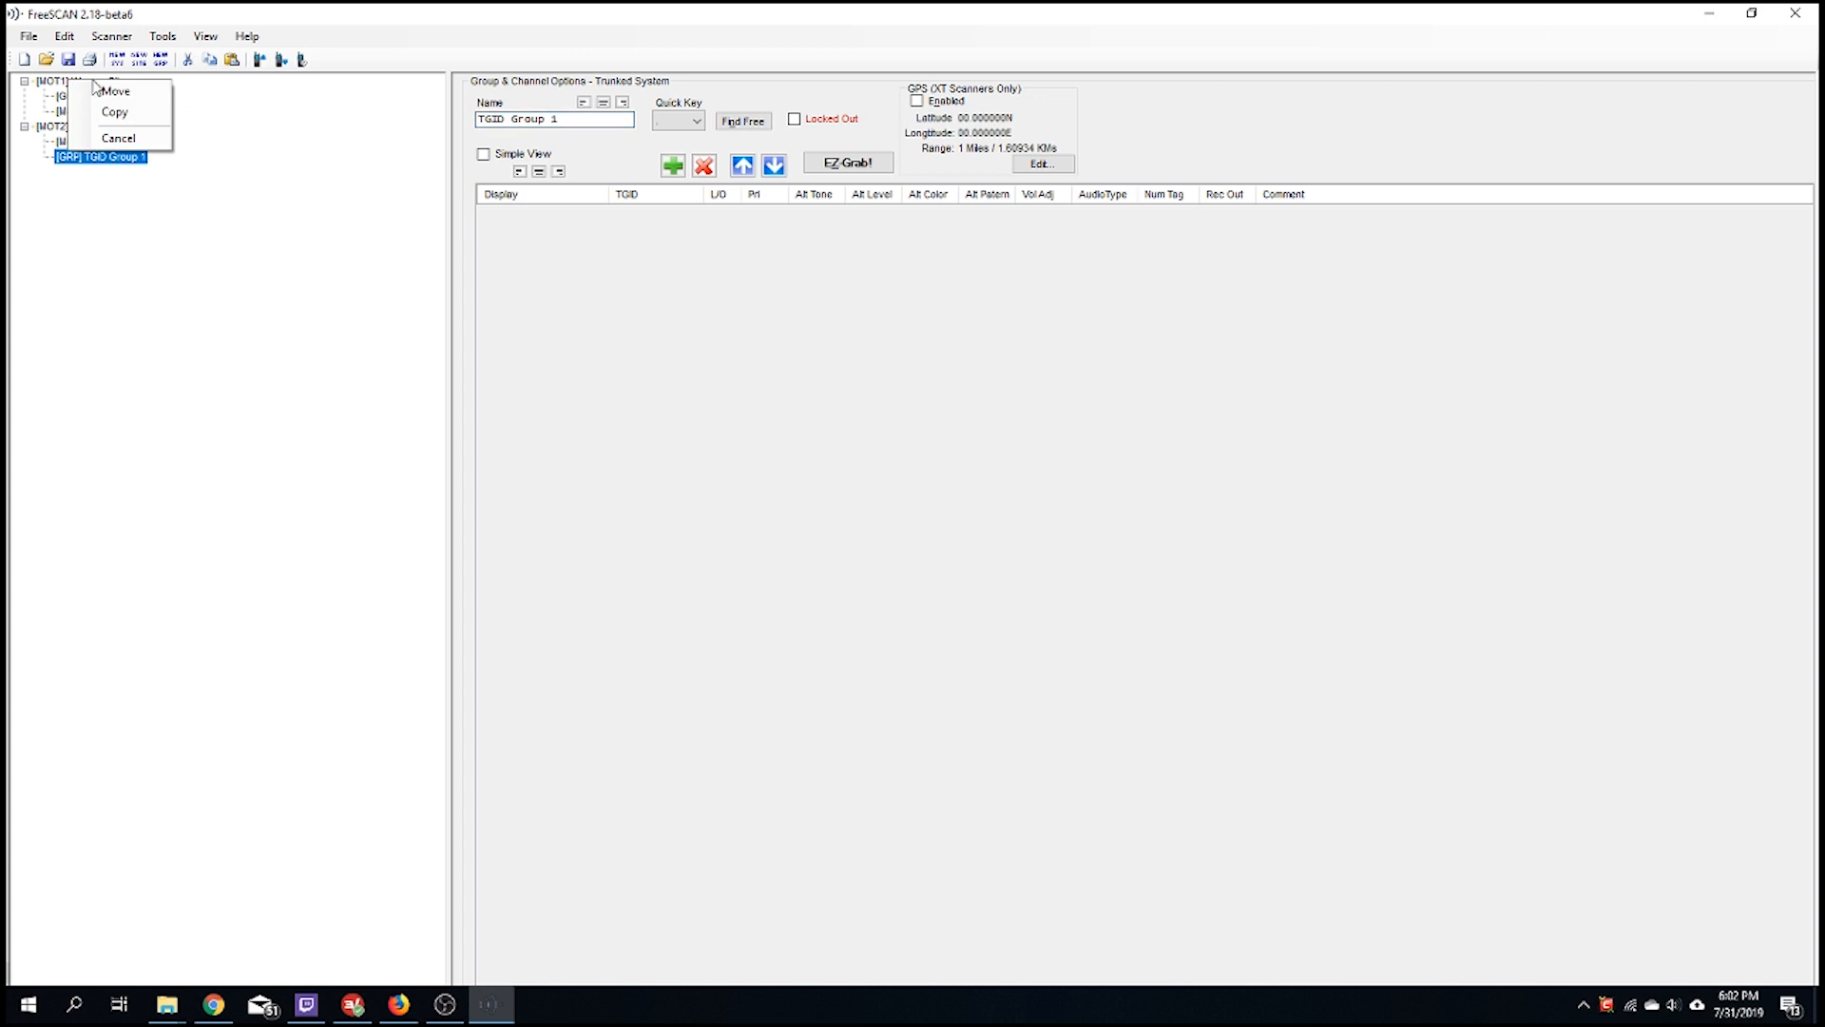
click(71, 82)
right_click(71, 82)
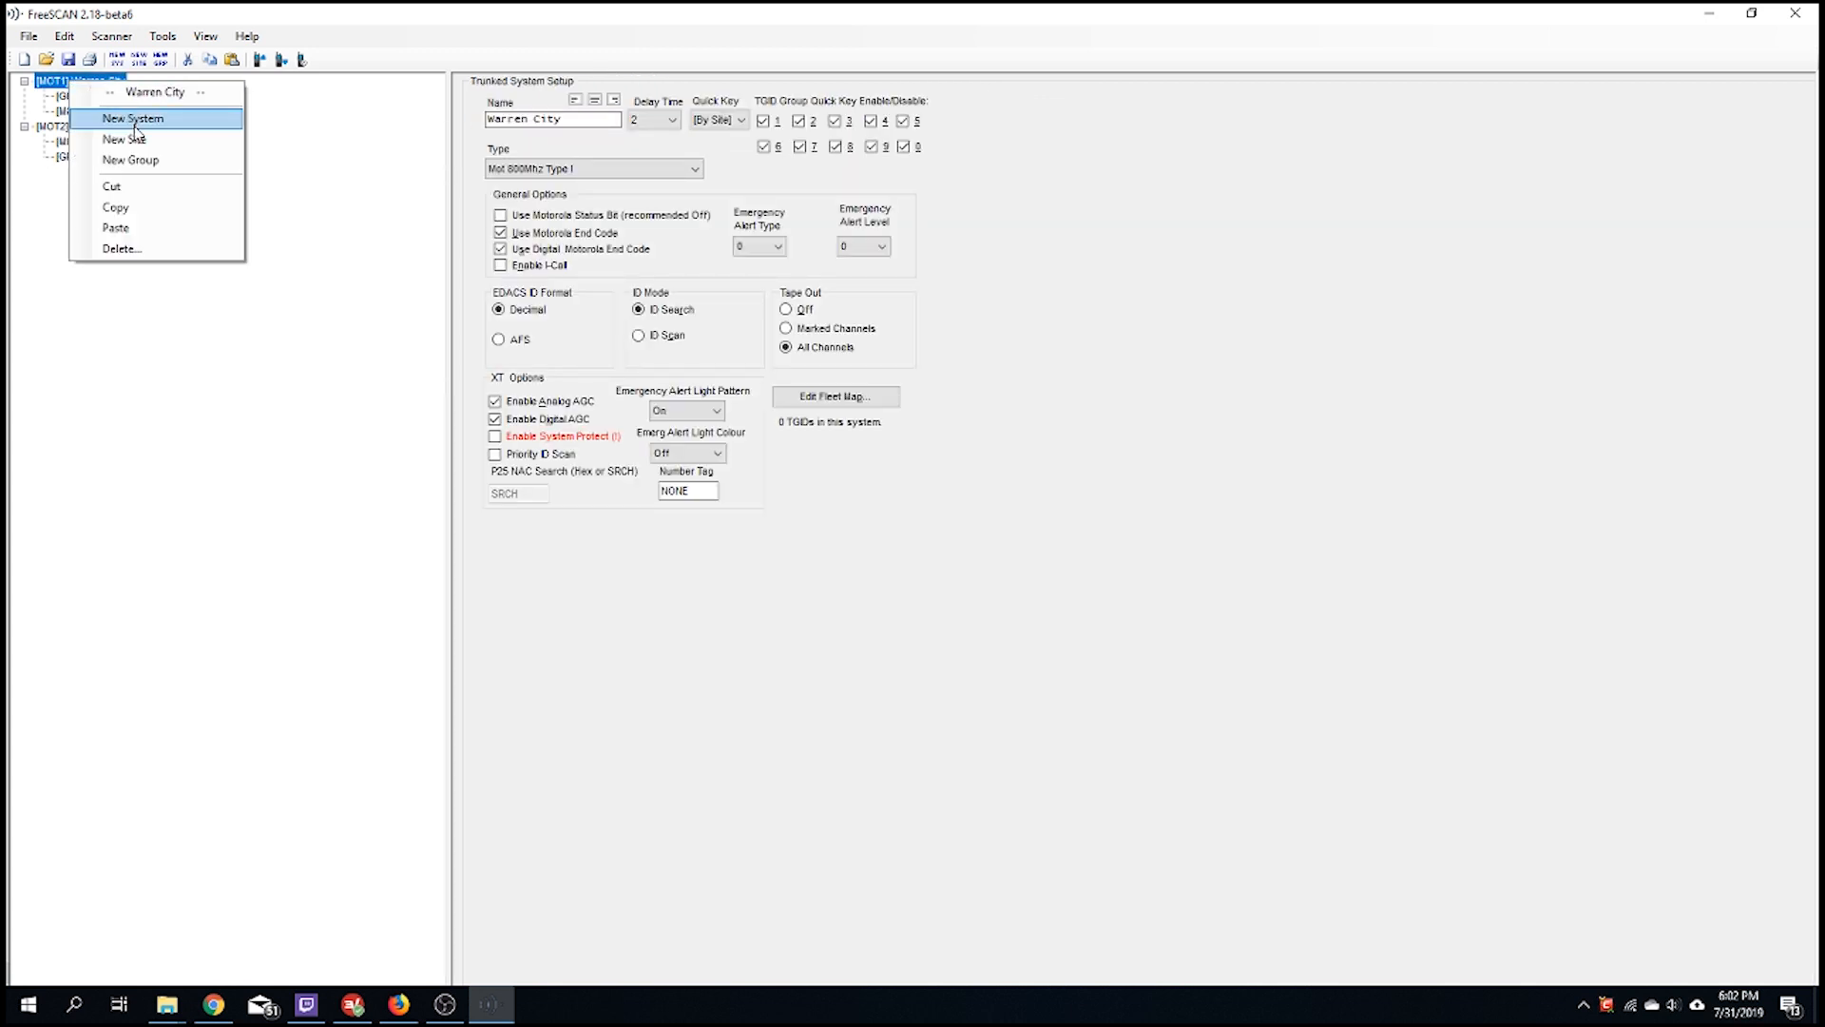
click(174, 248)
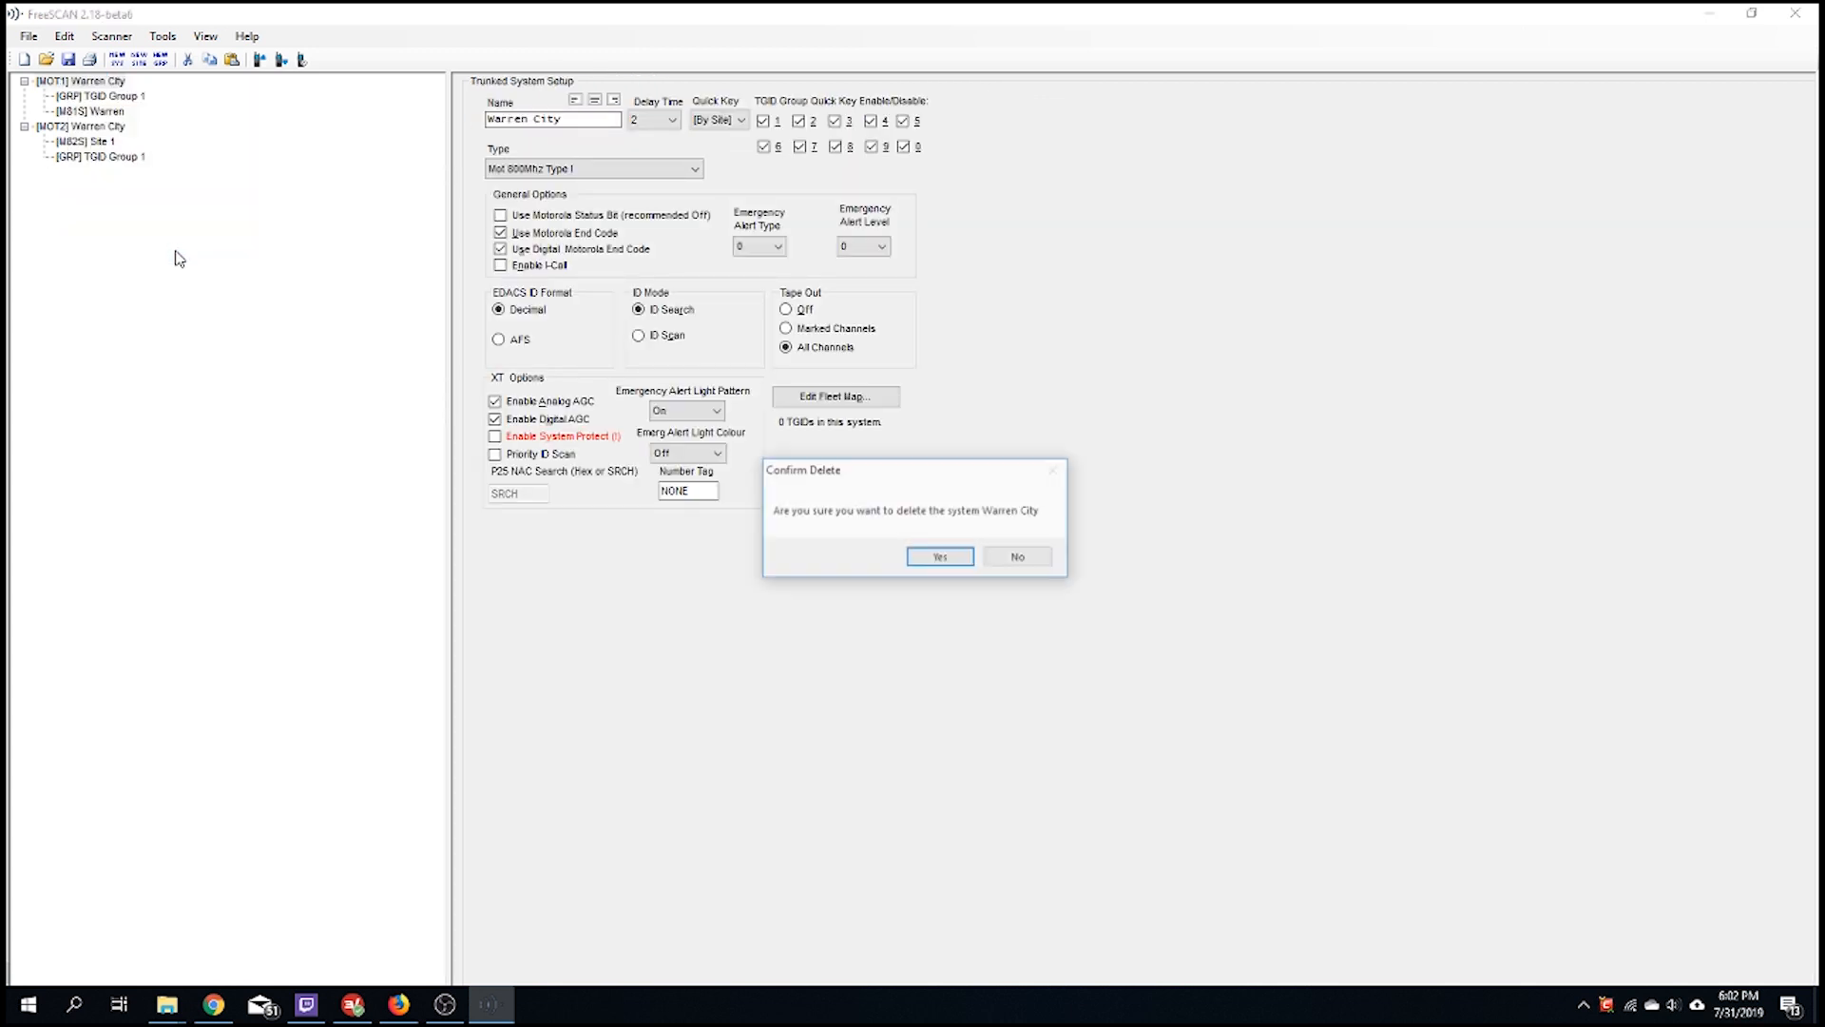
click(958, 559)
click(118, 84)
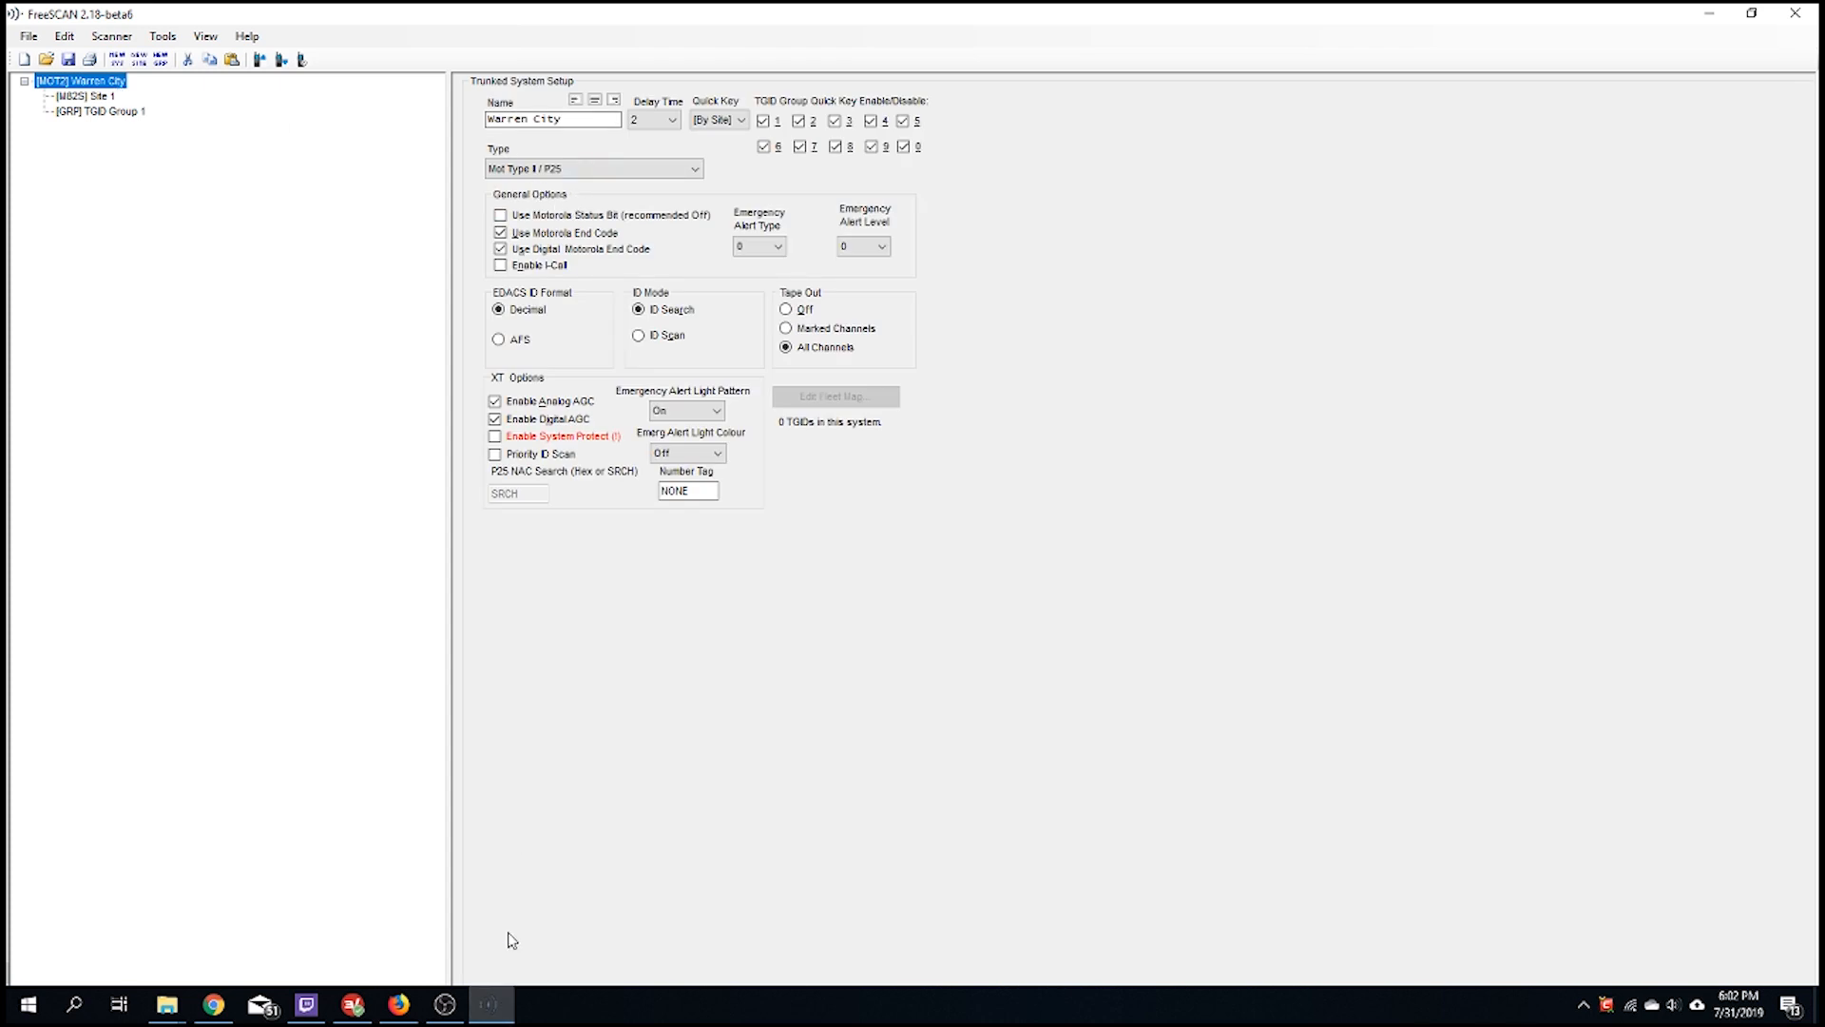
Switch to Firefox and check the Warren system's type and voice mode on RadioReference
click(399, 1004)
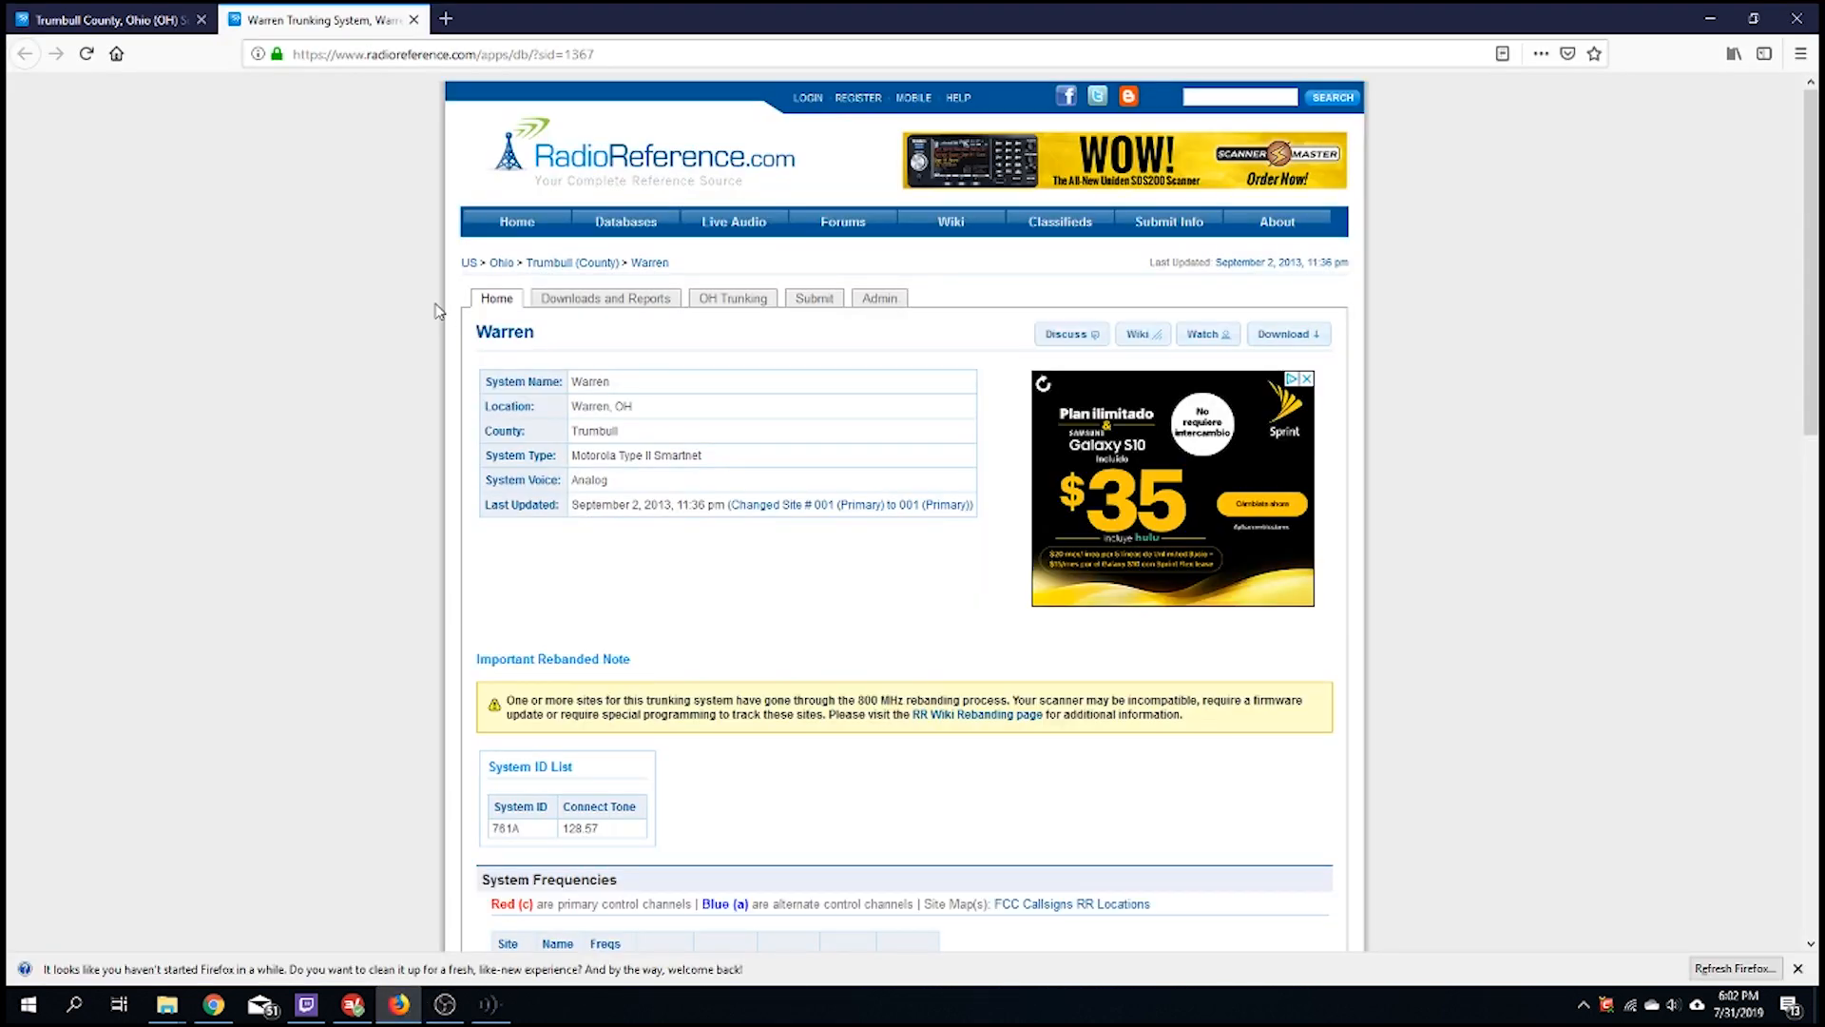
drag(714, 456, 573, 465)
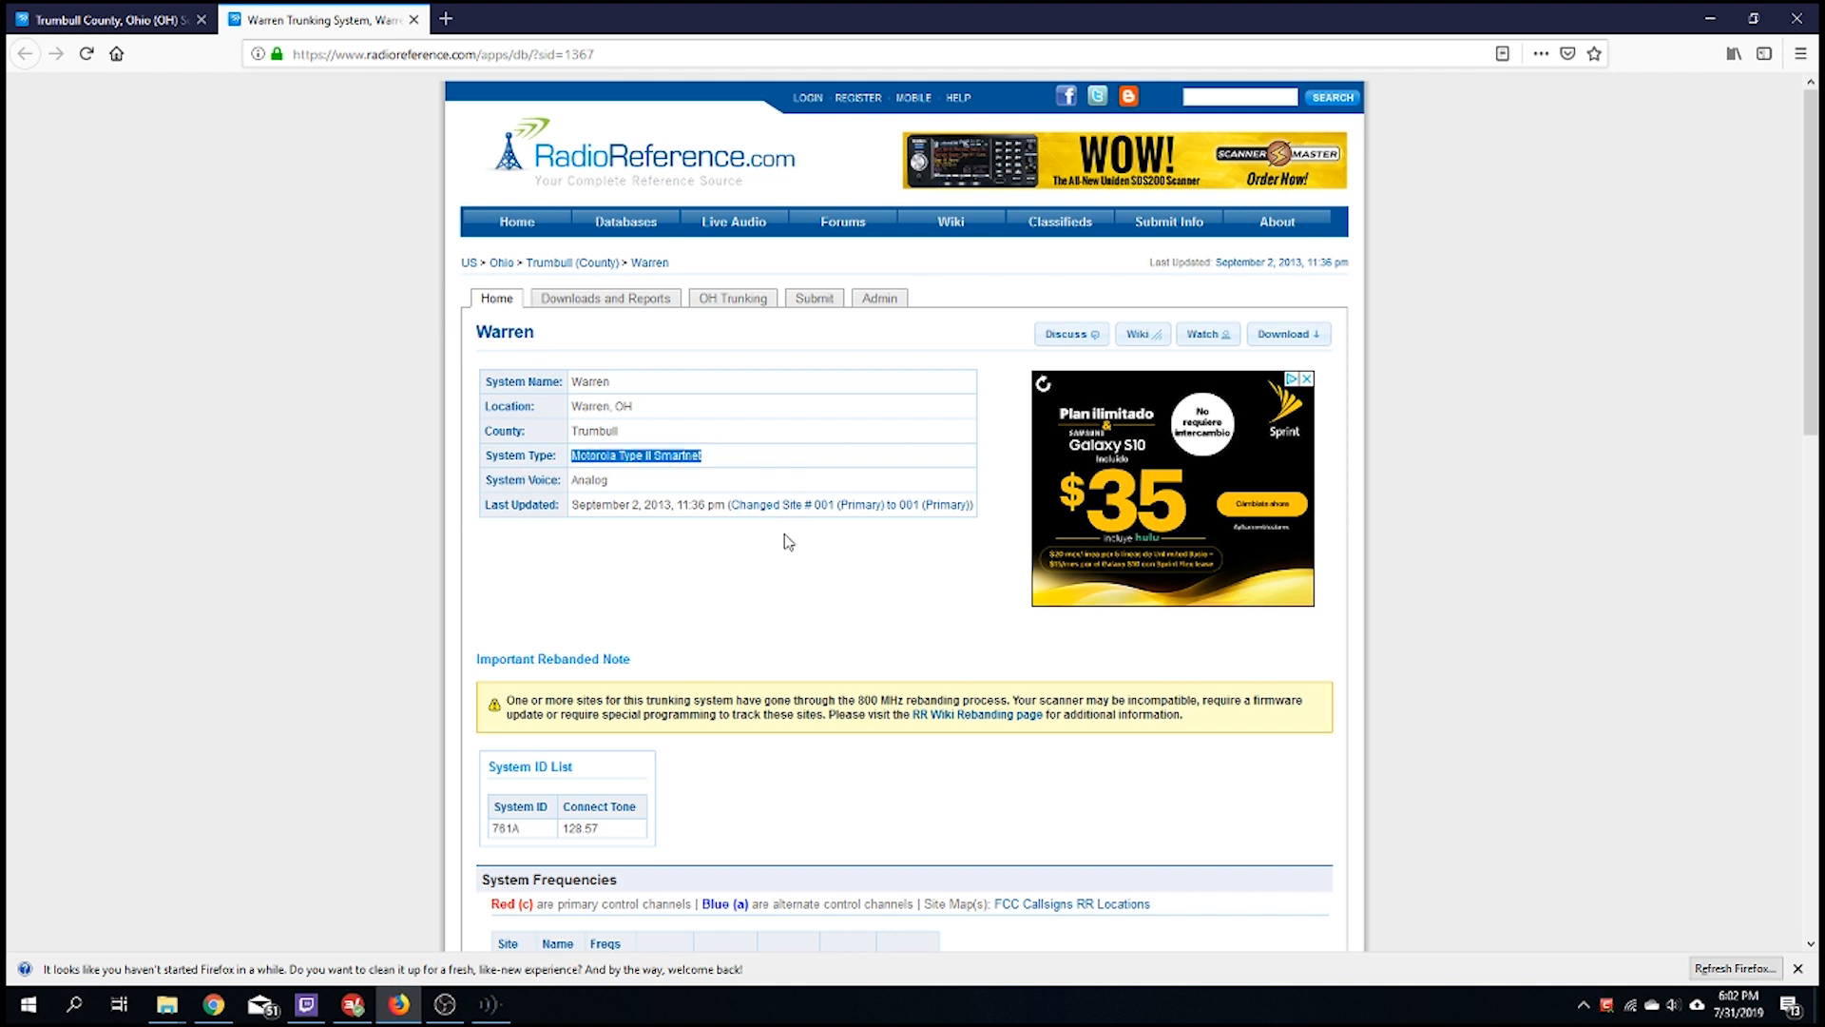
click(620, 490)
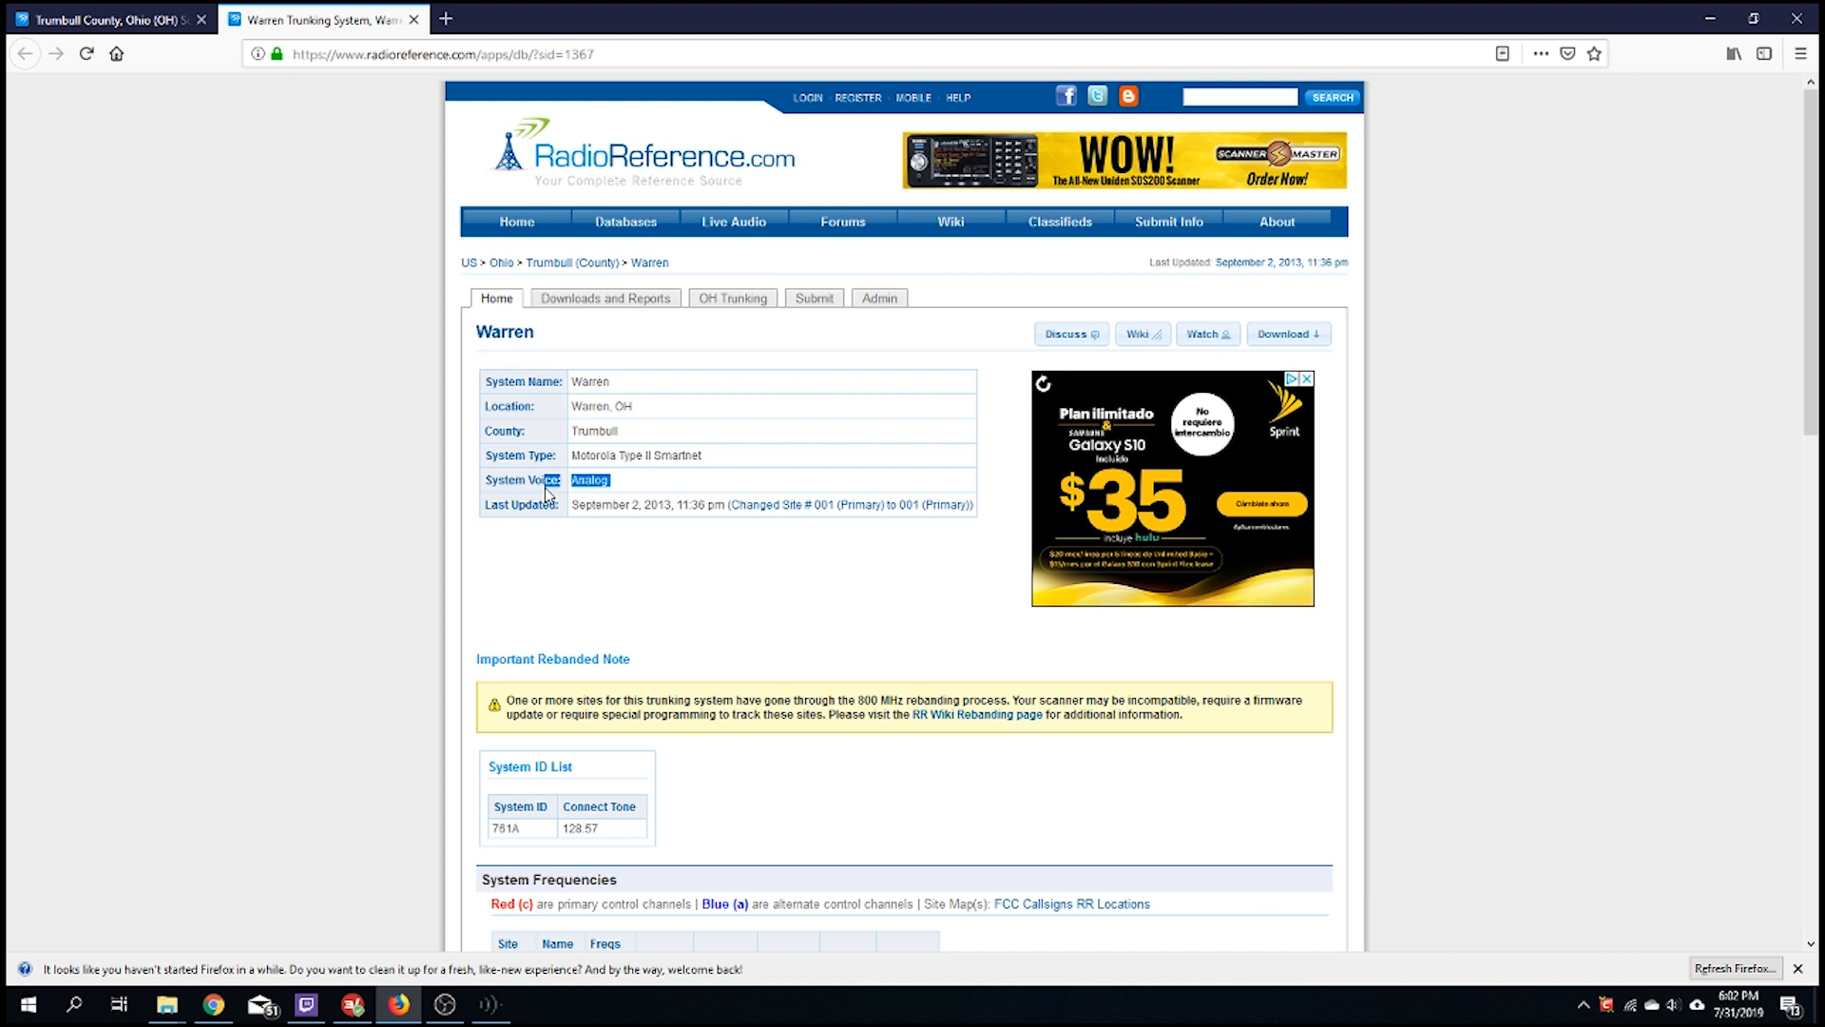
double_click(584, 480)
Switch to FreeSCAN and look at the quick key choices for the Warren City system
click(491, 1004)
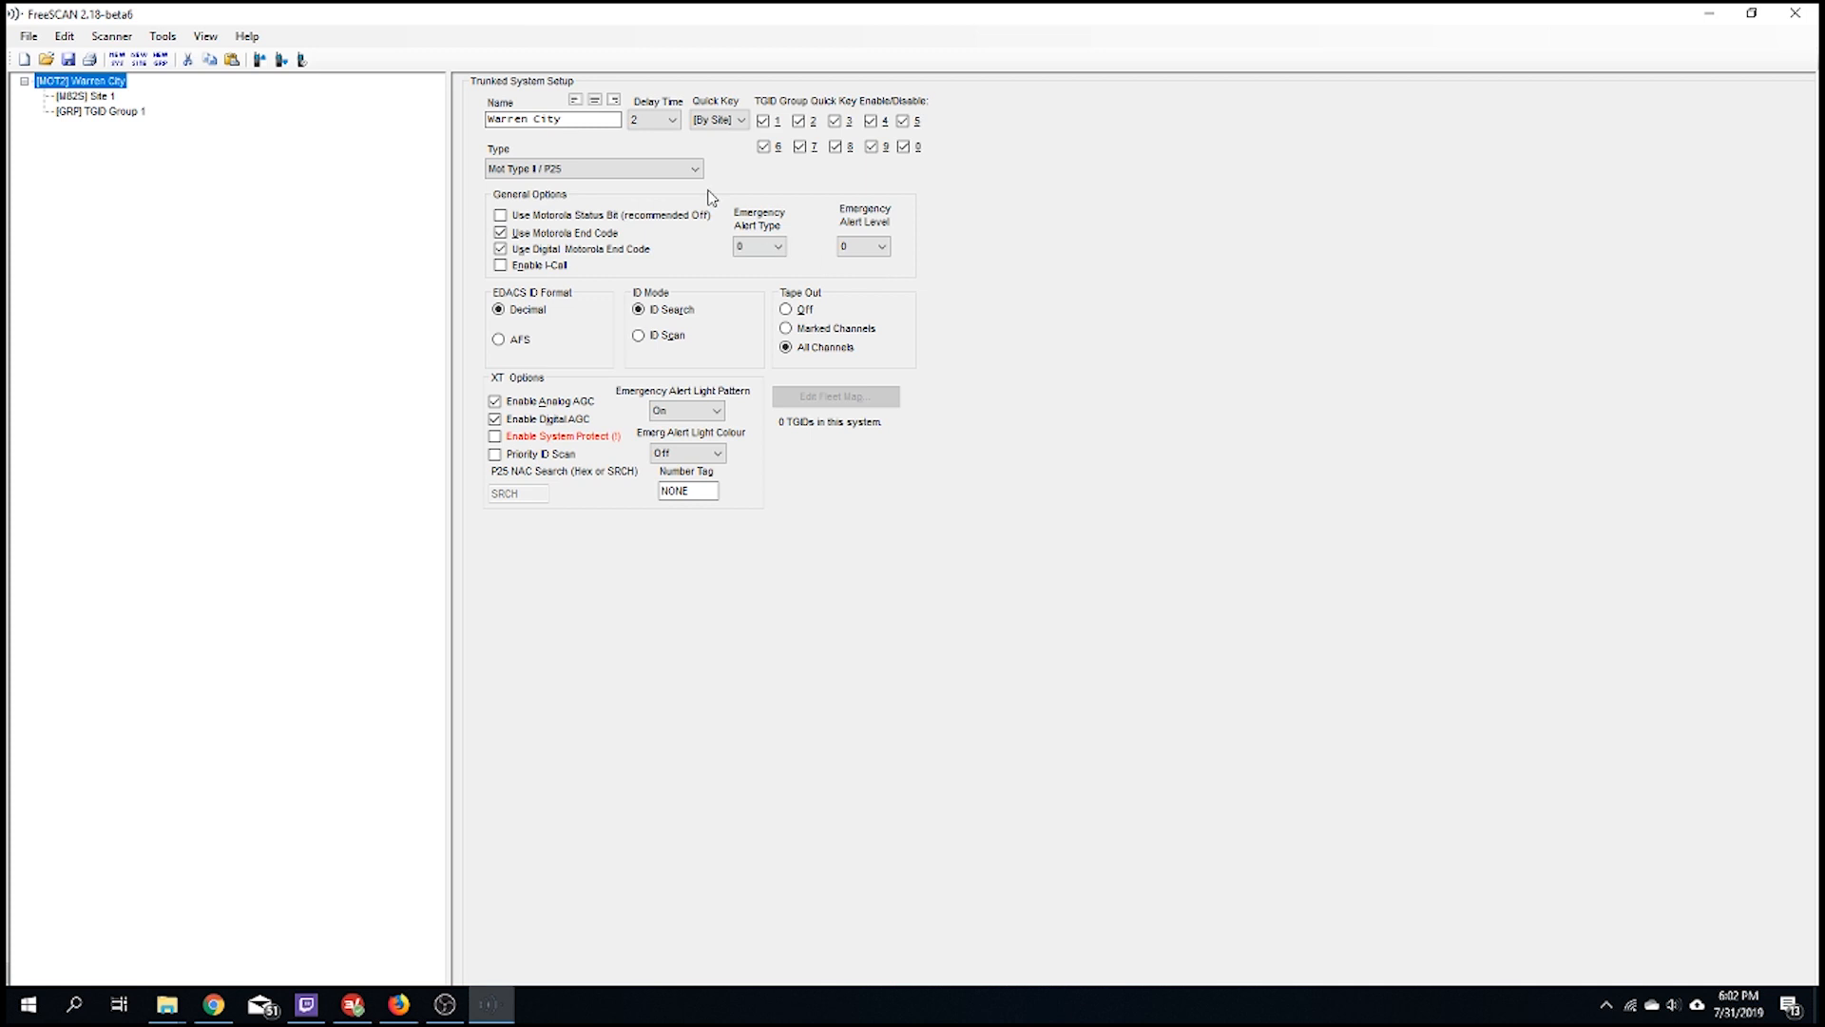
click(741, 120)
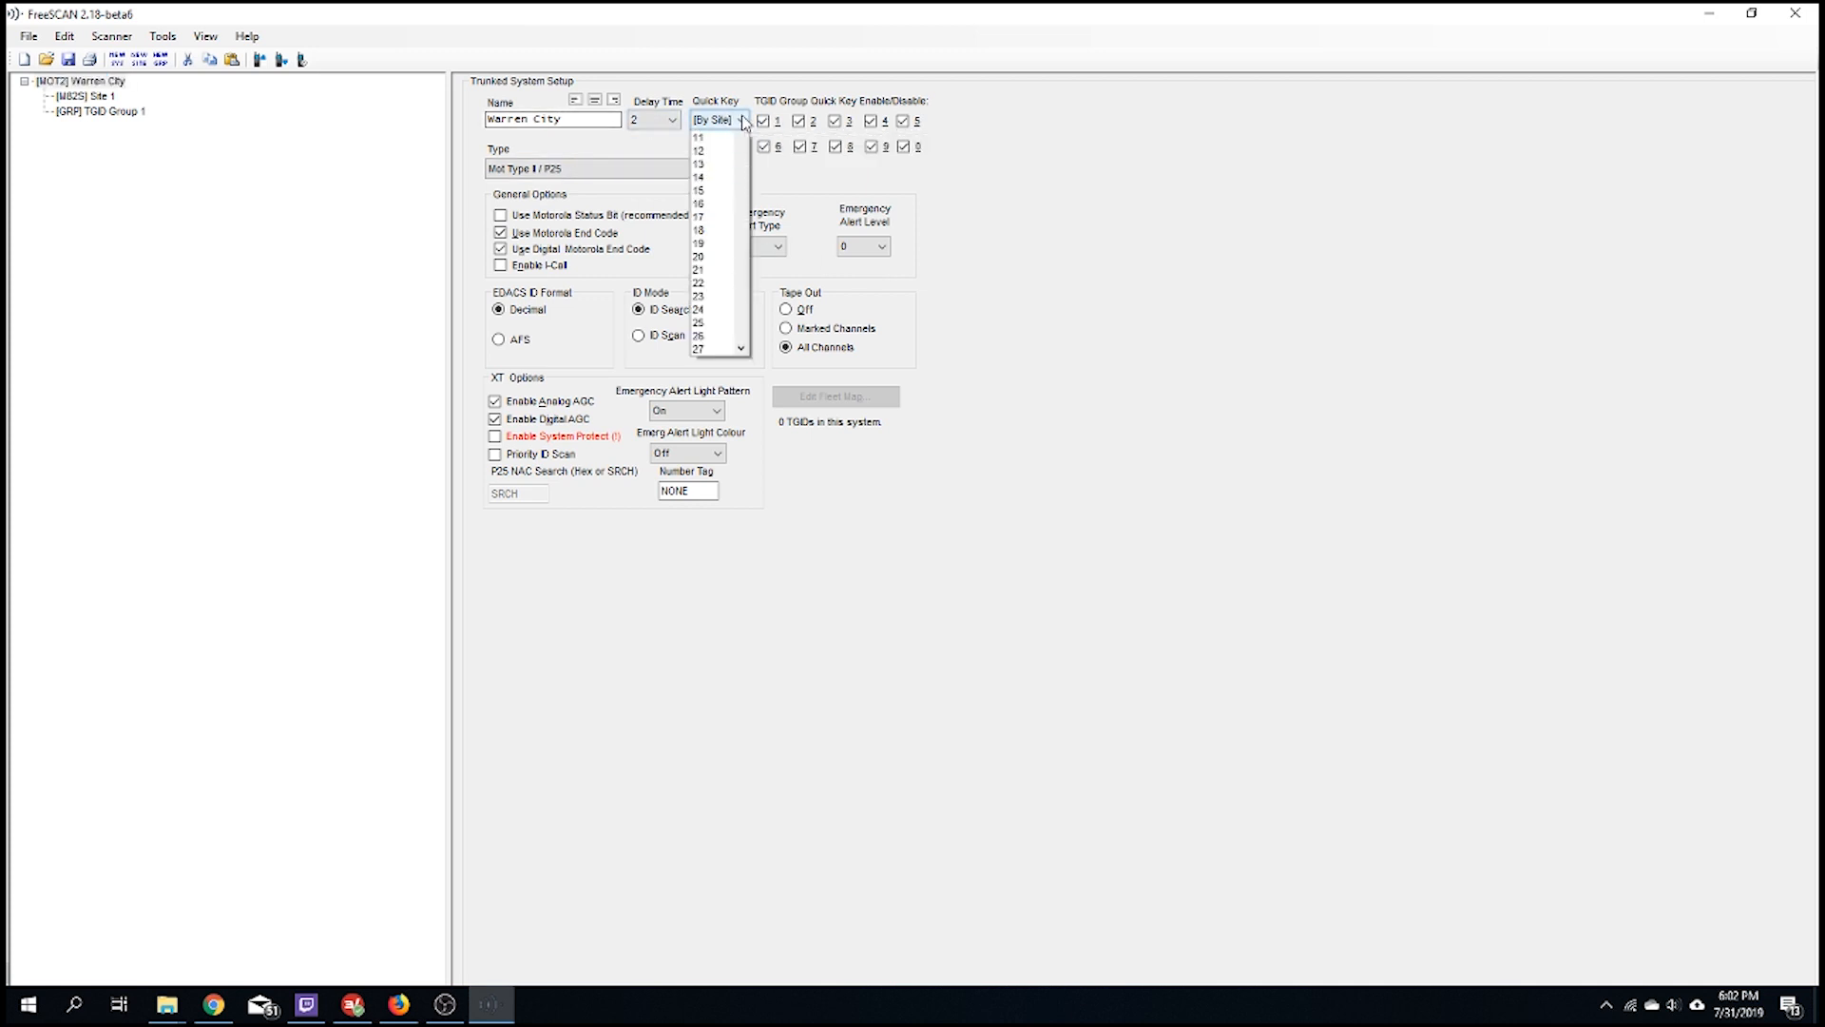
click(1110, 273)
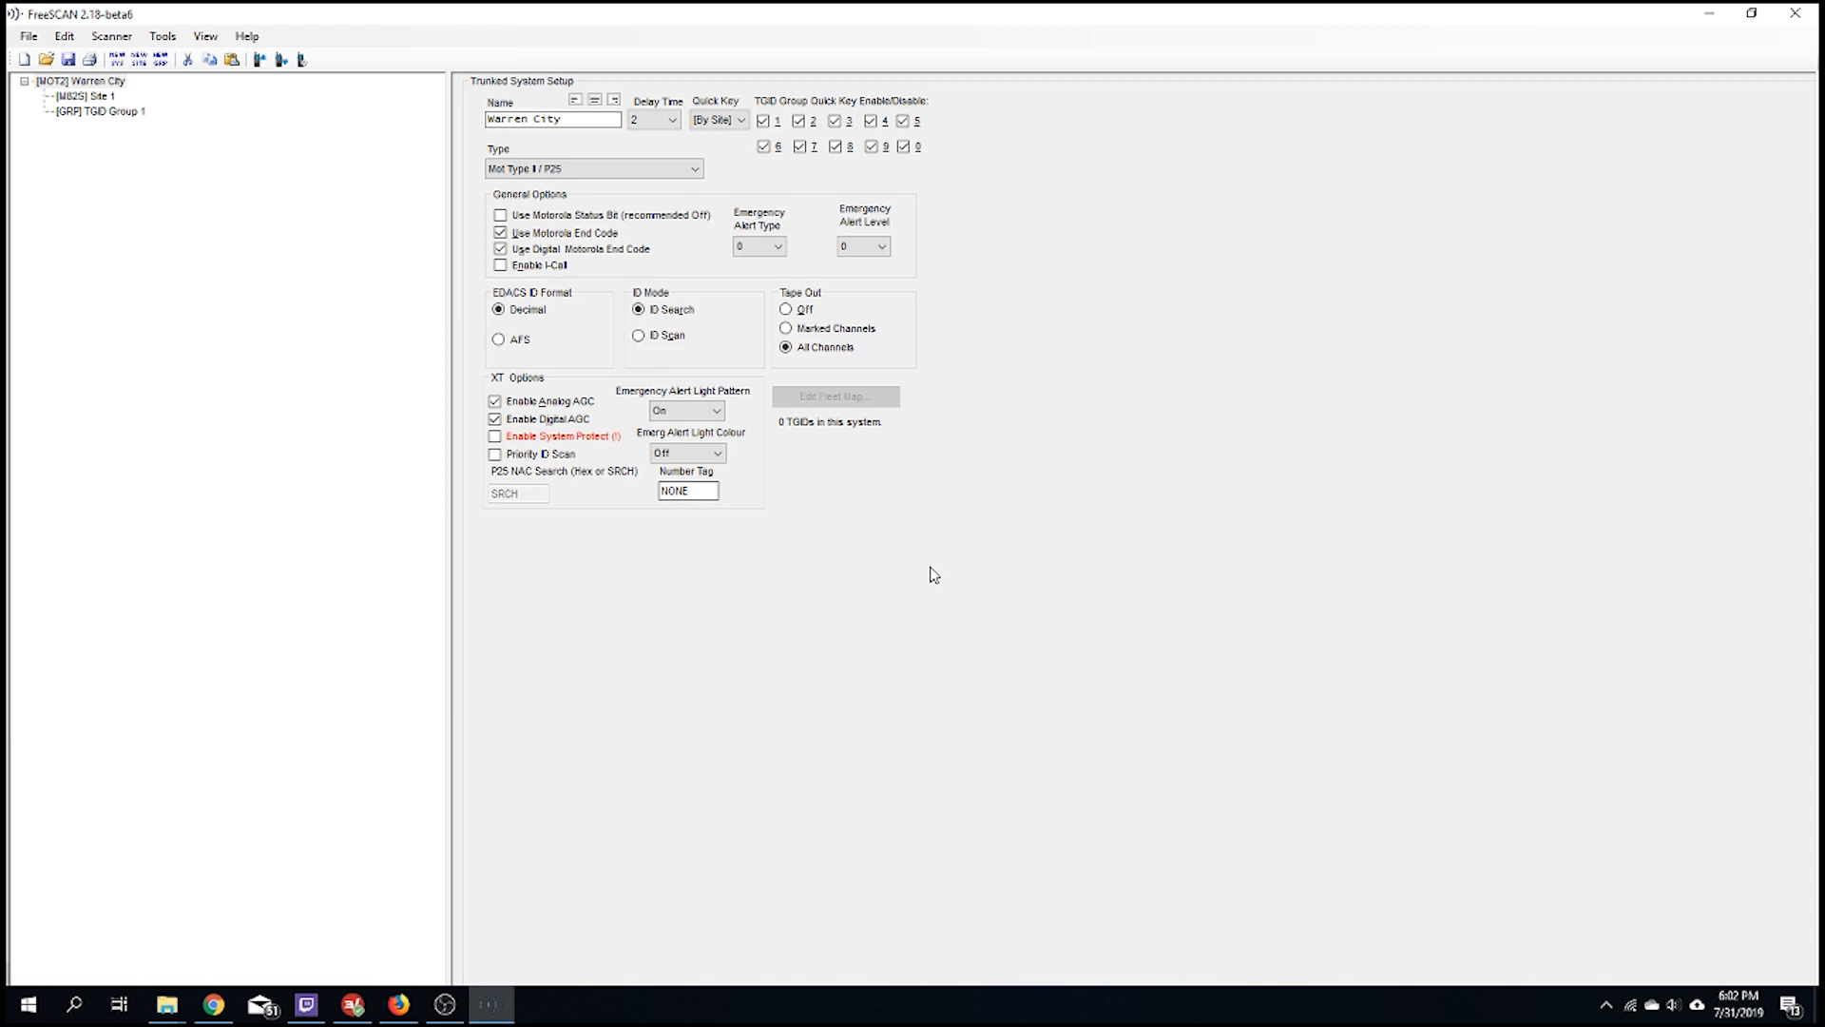
Look over Warren's talkgroups on RadioReference and the emergency alert light colour choices in FreeSCAN
click(411, 1014)
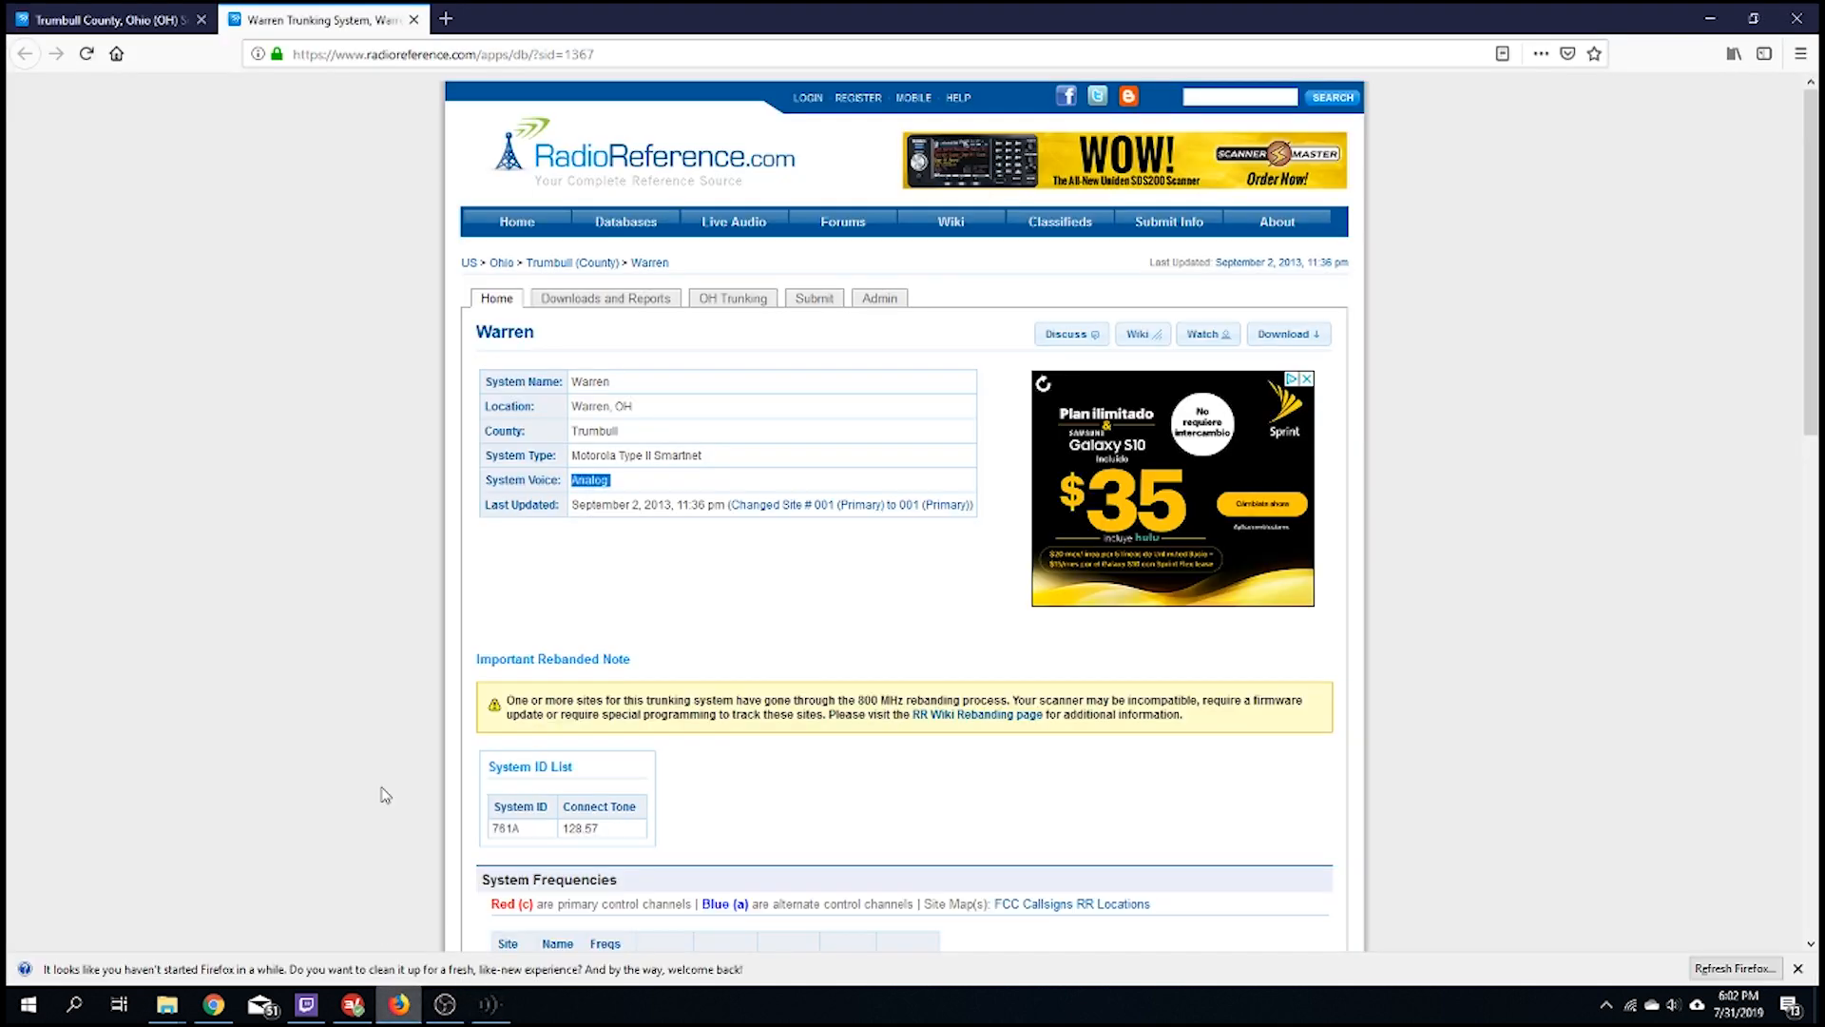
scroll(385, 619, down, 10)
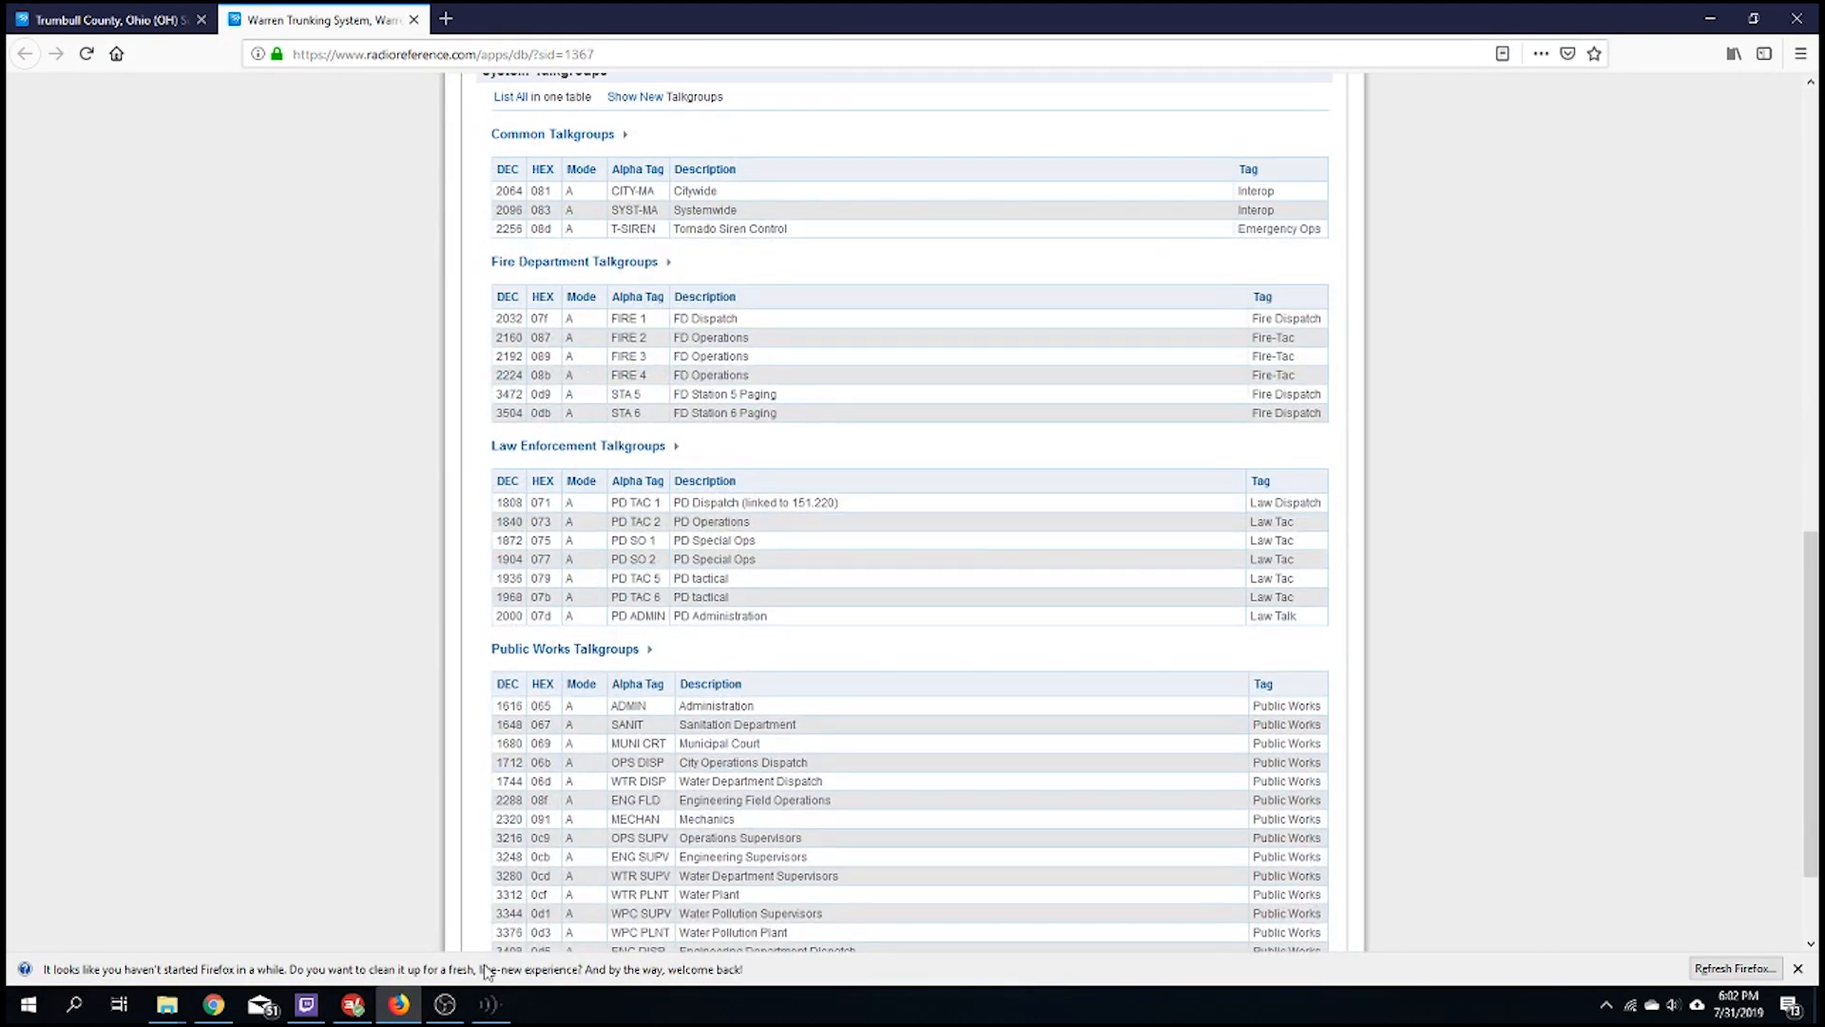
click(491, 1005)
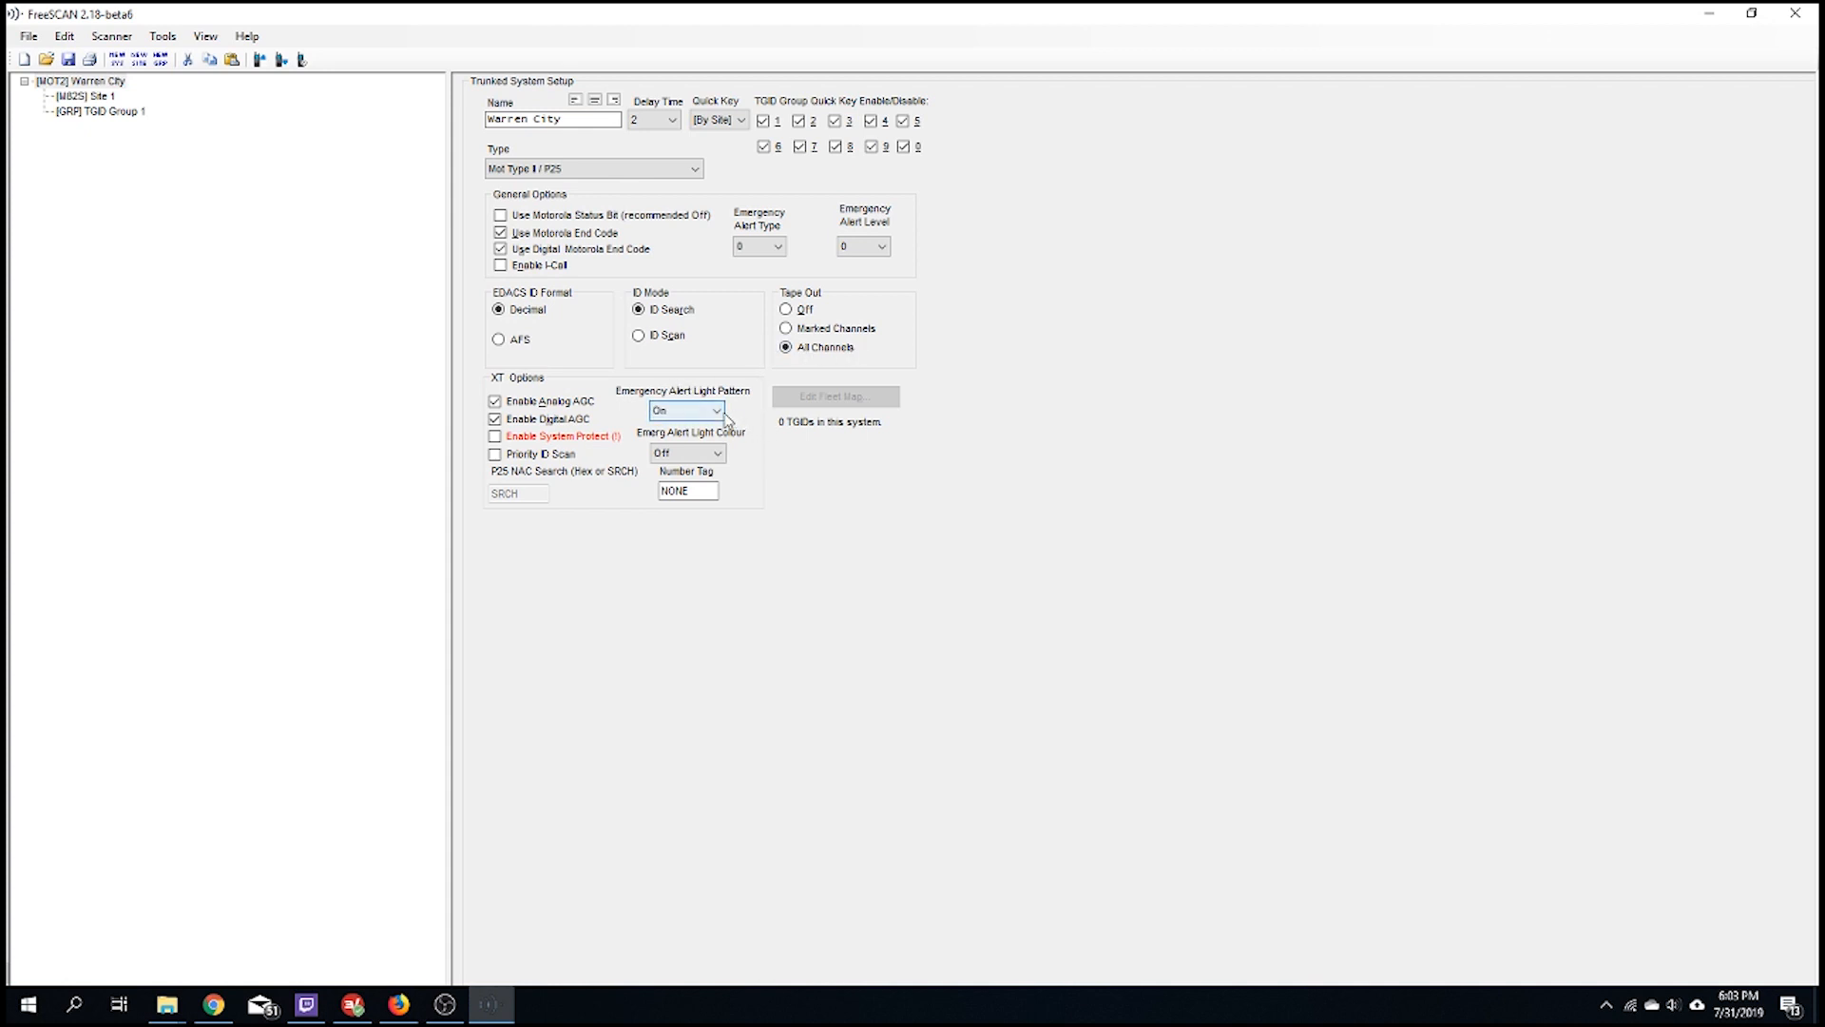
click(715, 453)
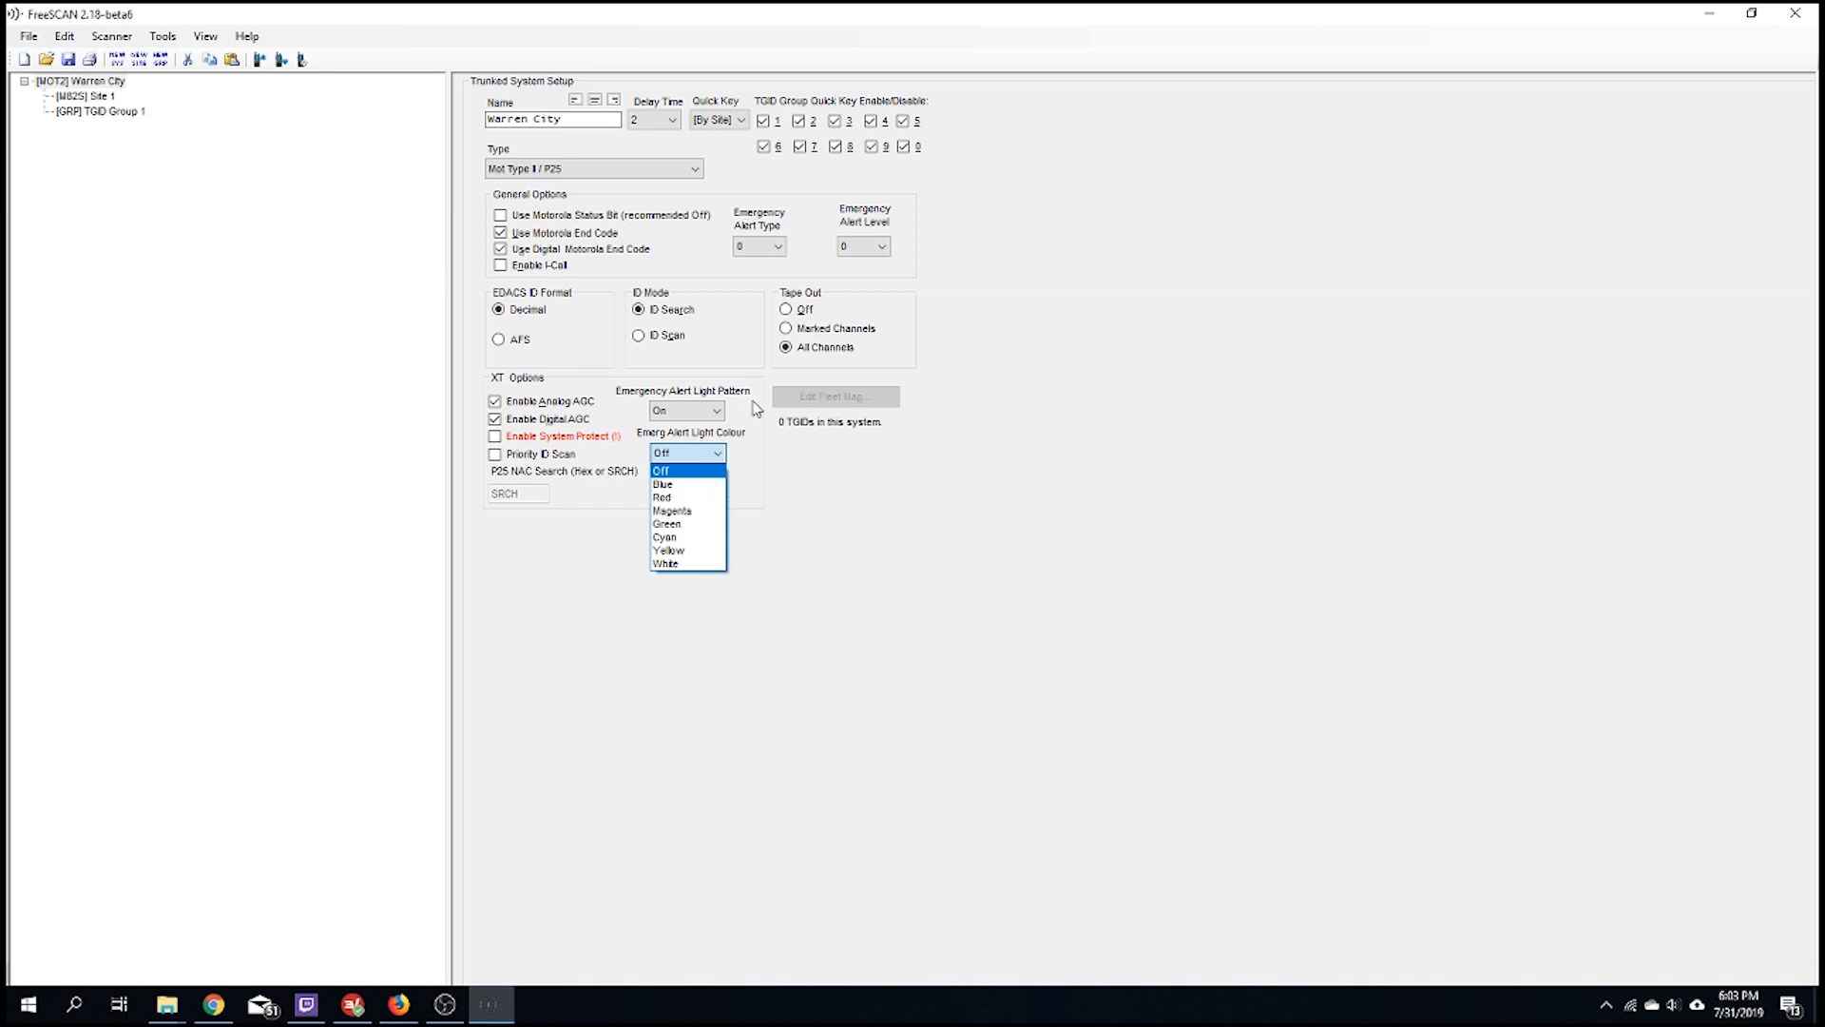
click(1147, 391)
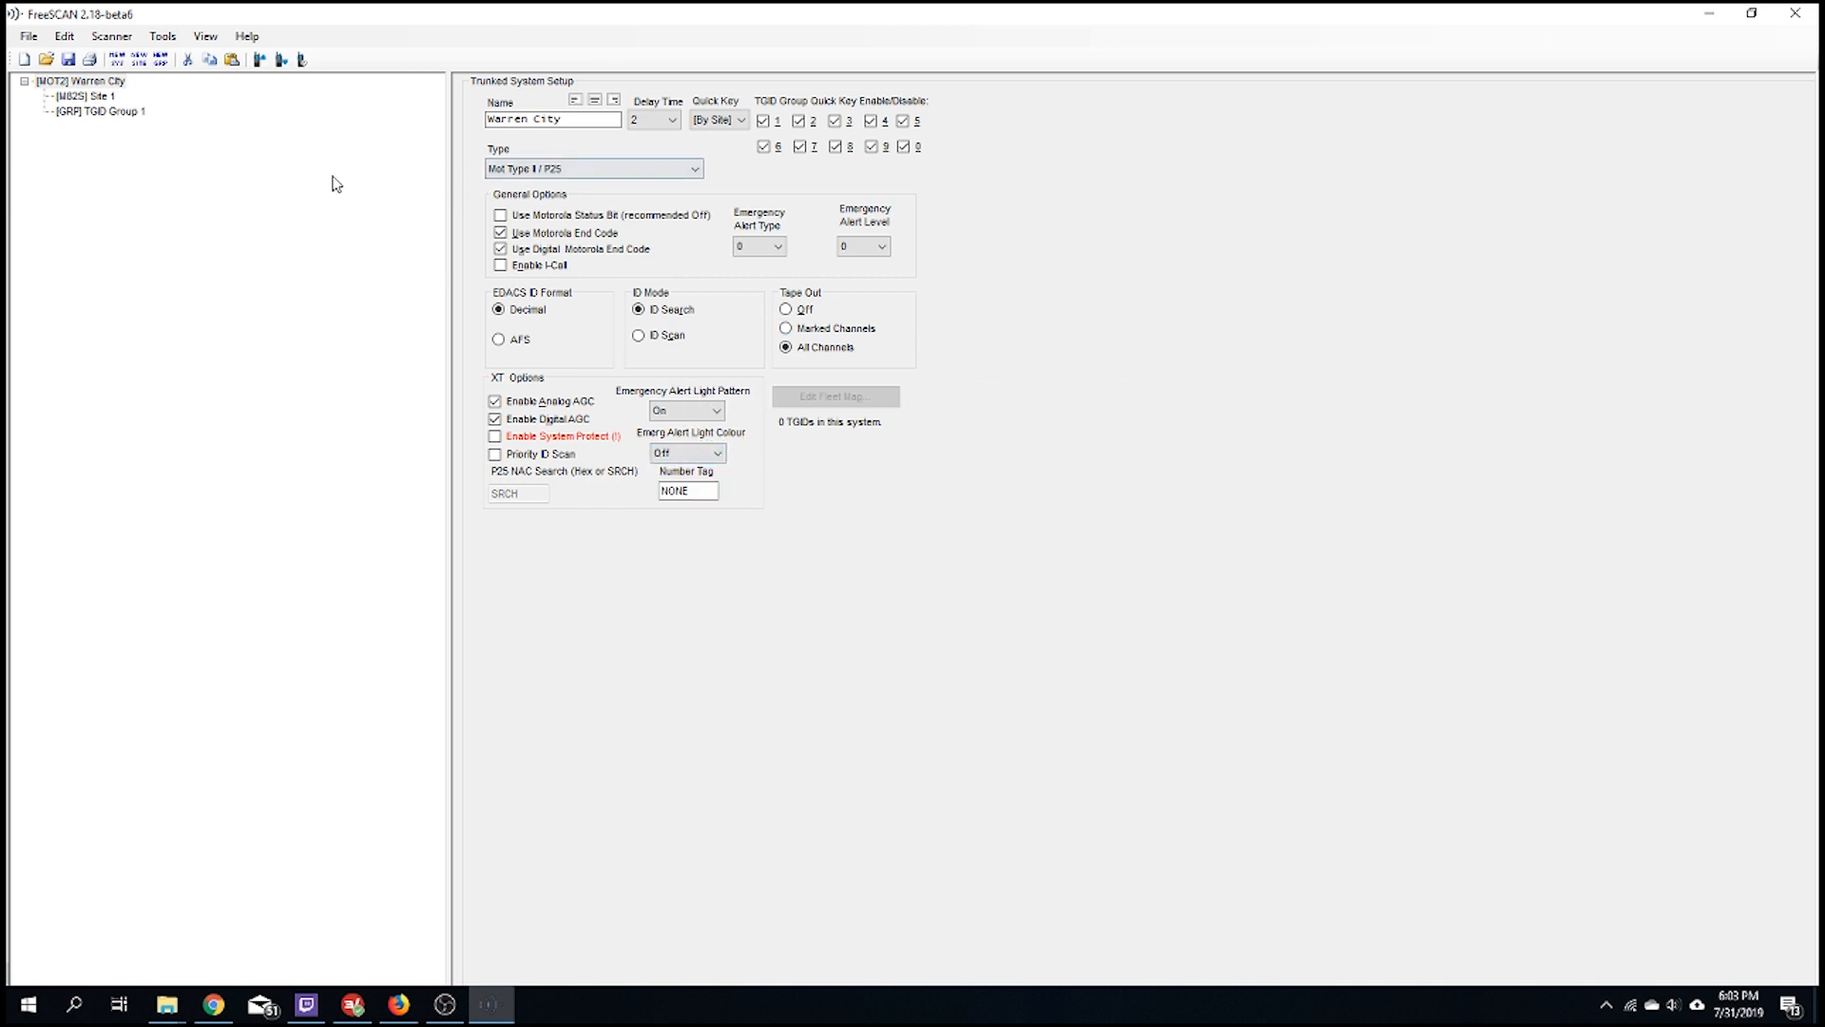
Rename the site under the Warren City system as "Warren" and open its trunk frequencies list
click(87, 97)
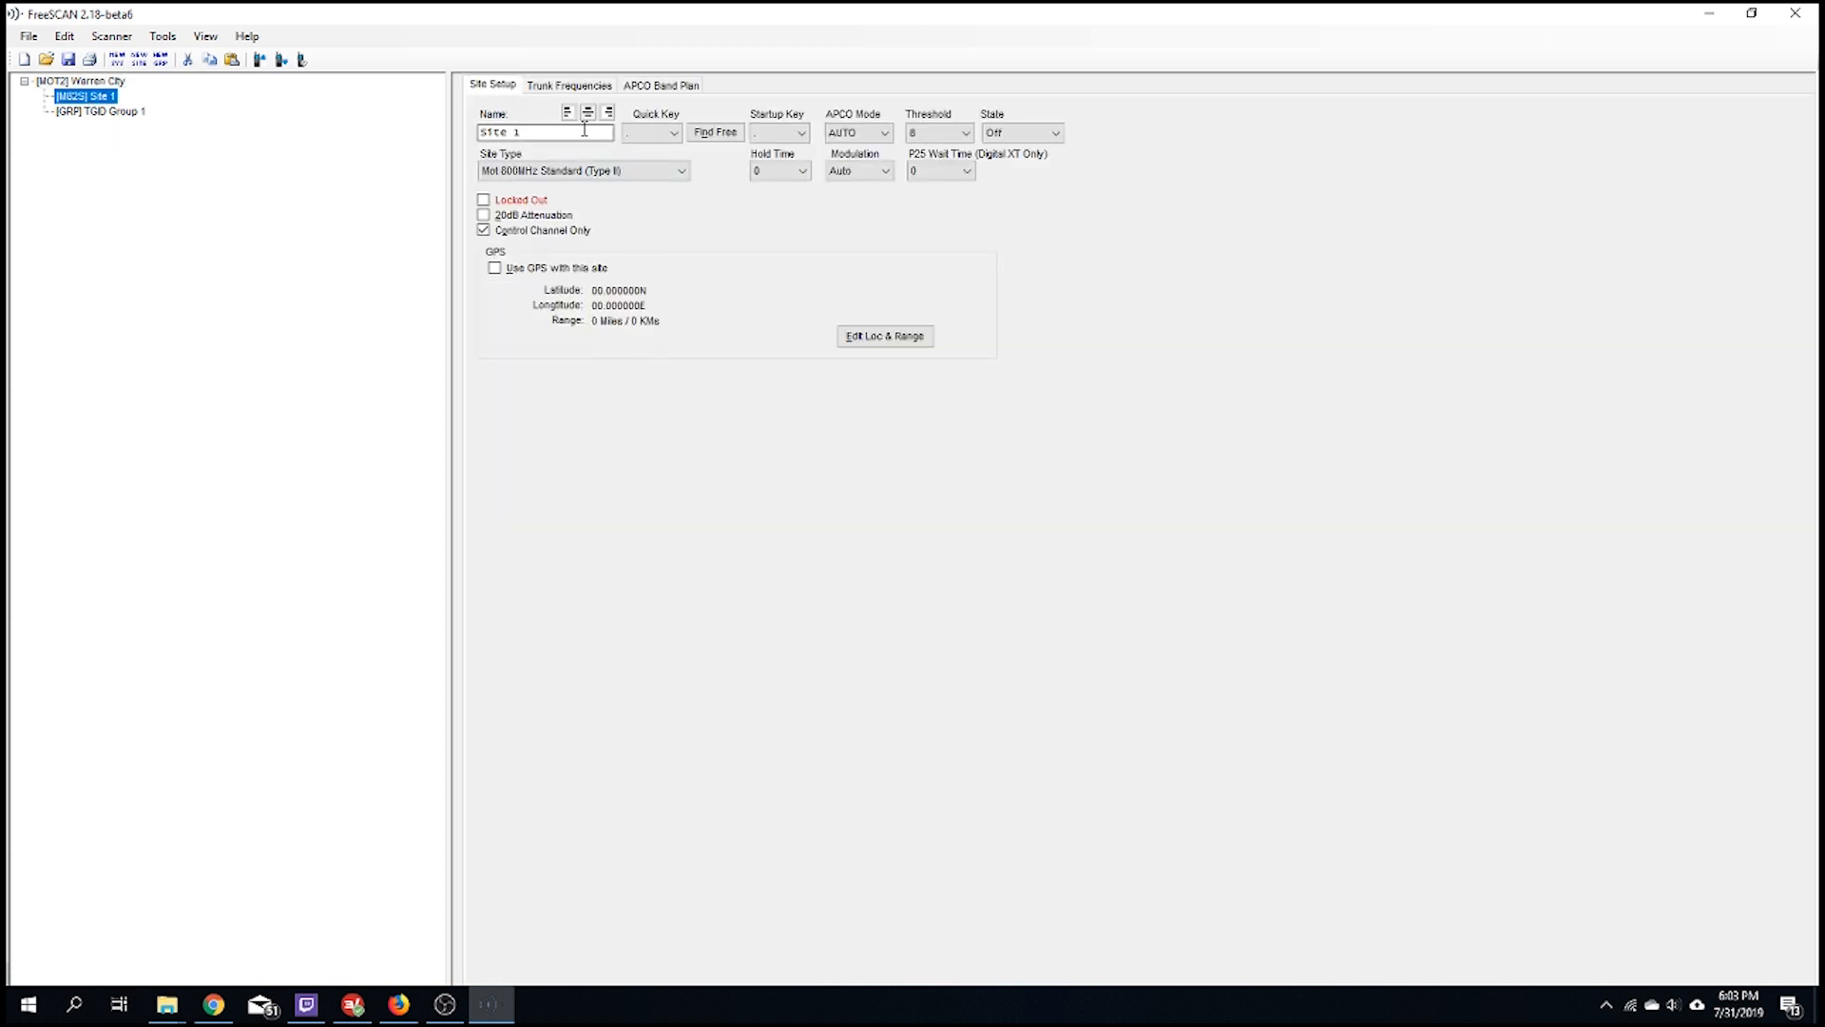
drag(585, 130, 456, 136)
text(war)
click(553, 86)
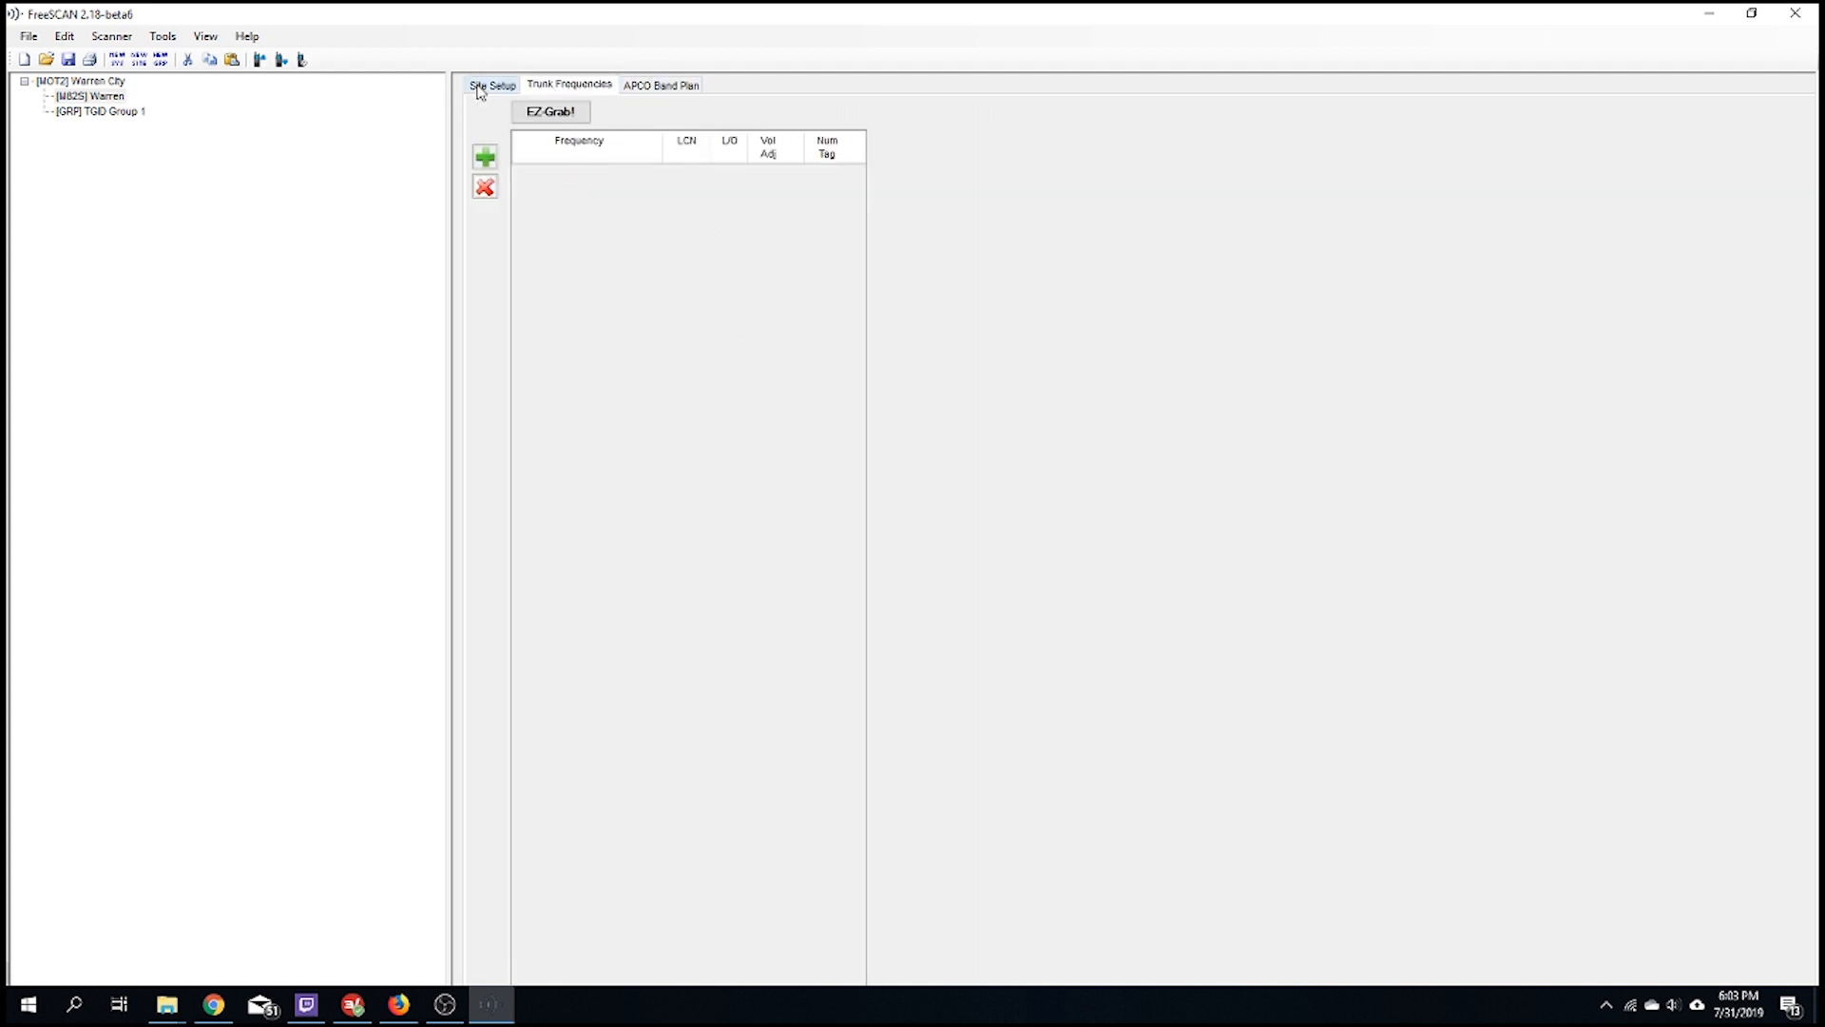
Locate the system frequencies on the Warren page in Firefox and highlight all frequencies of the Primary site
click(398, 1005)
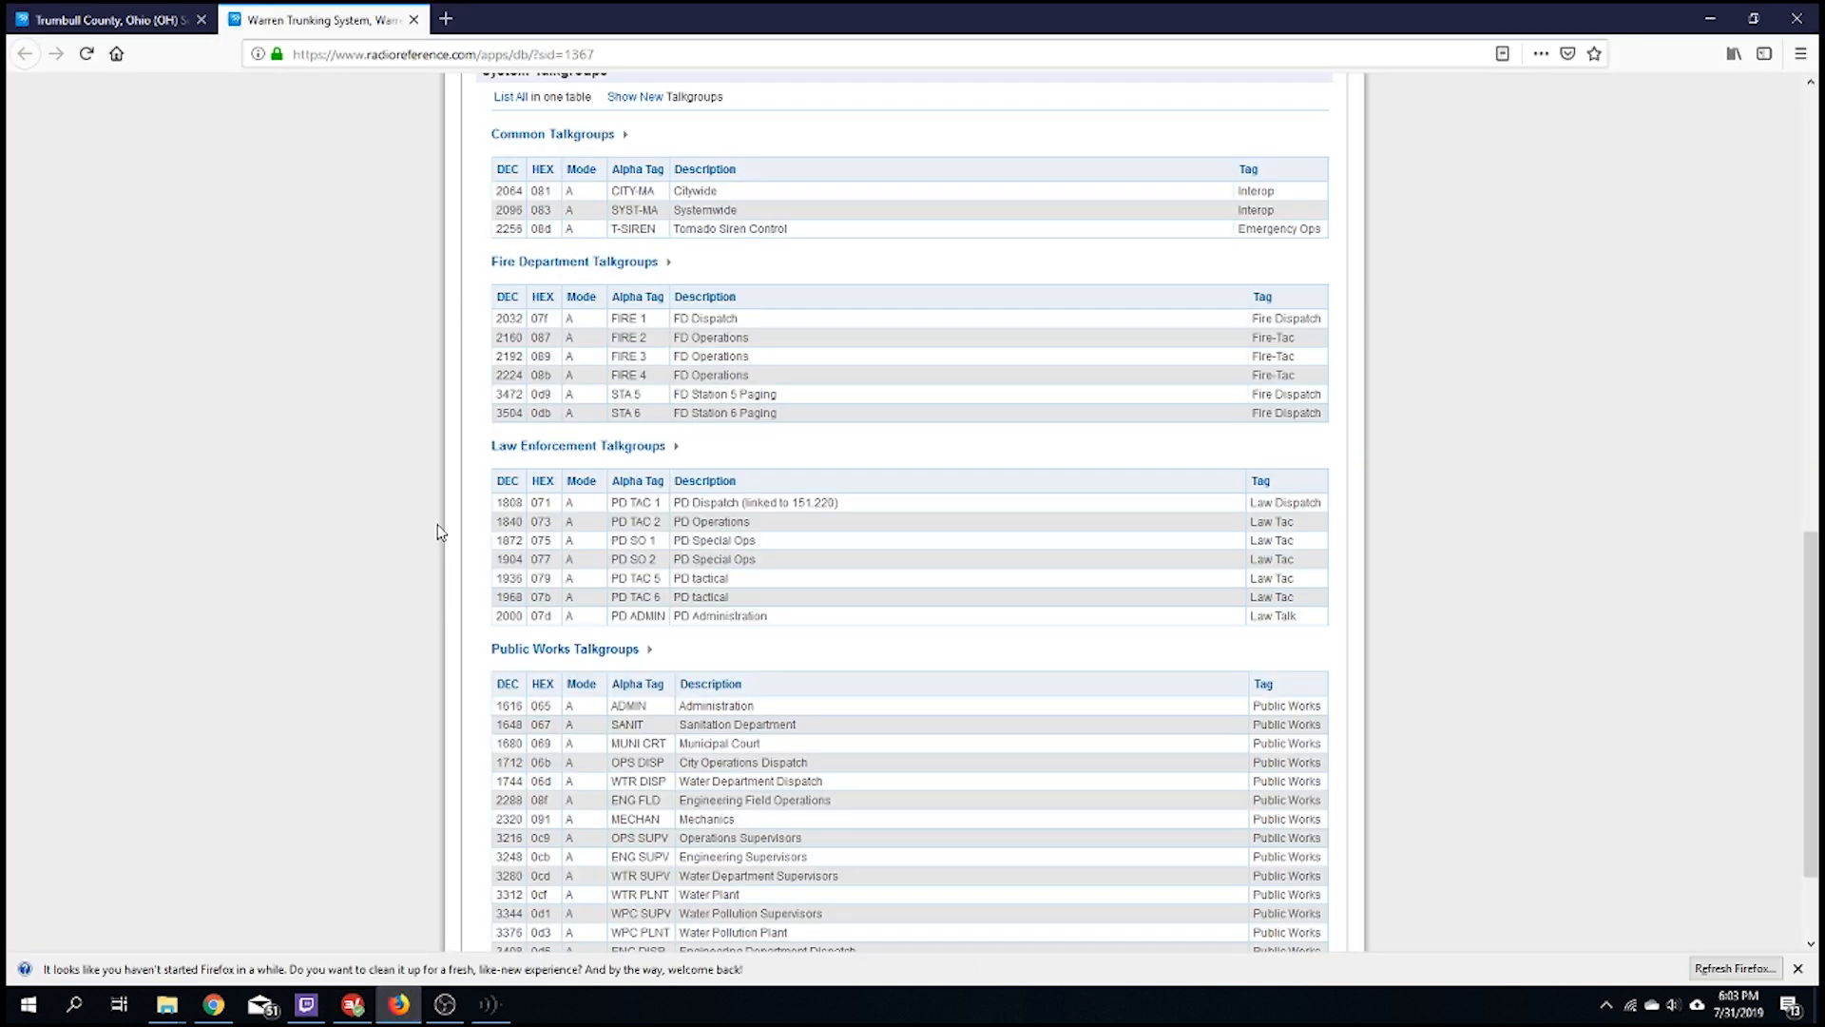
scroll(504, 514, up, 3)
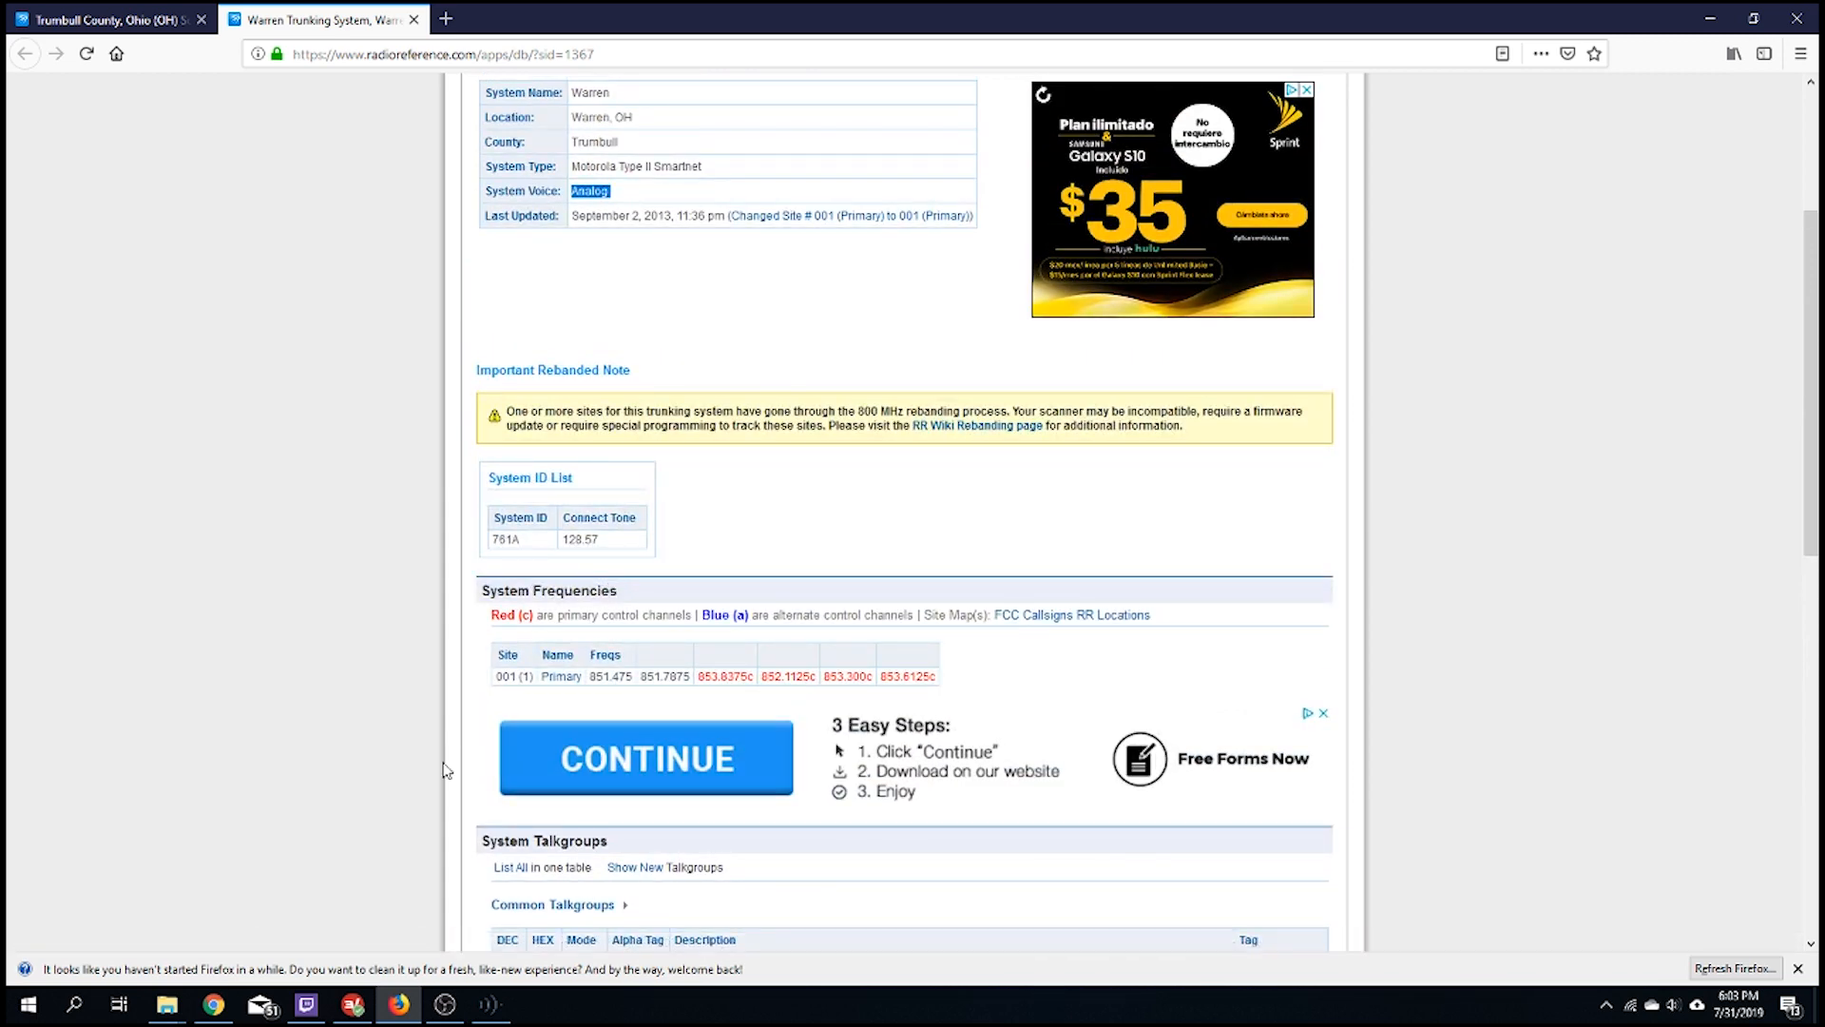
click(490, 1004)
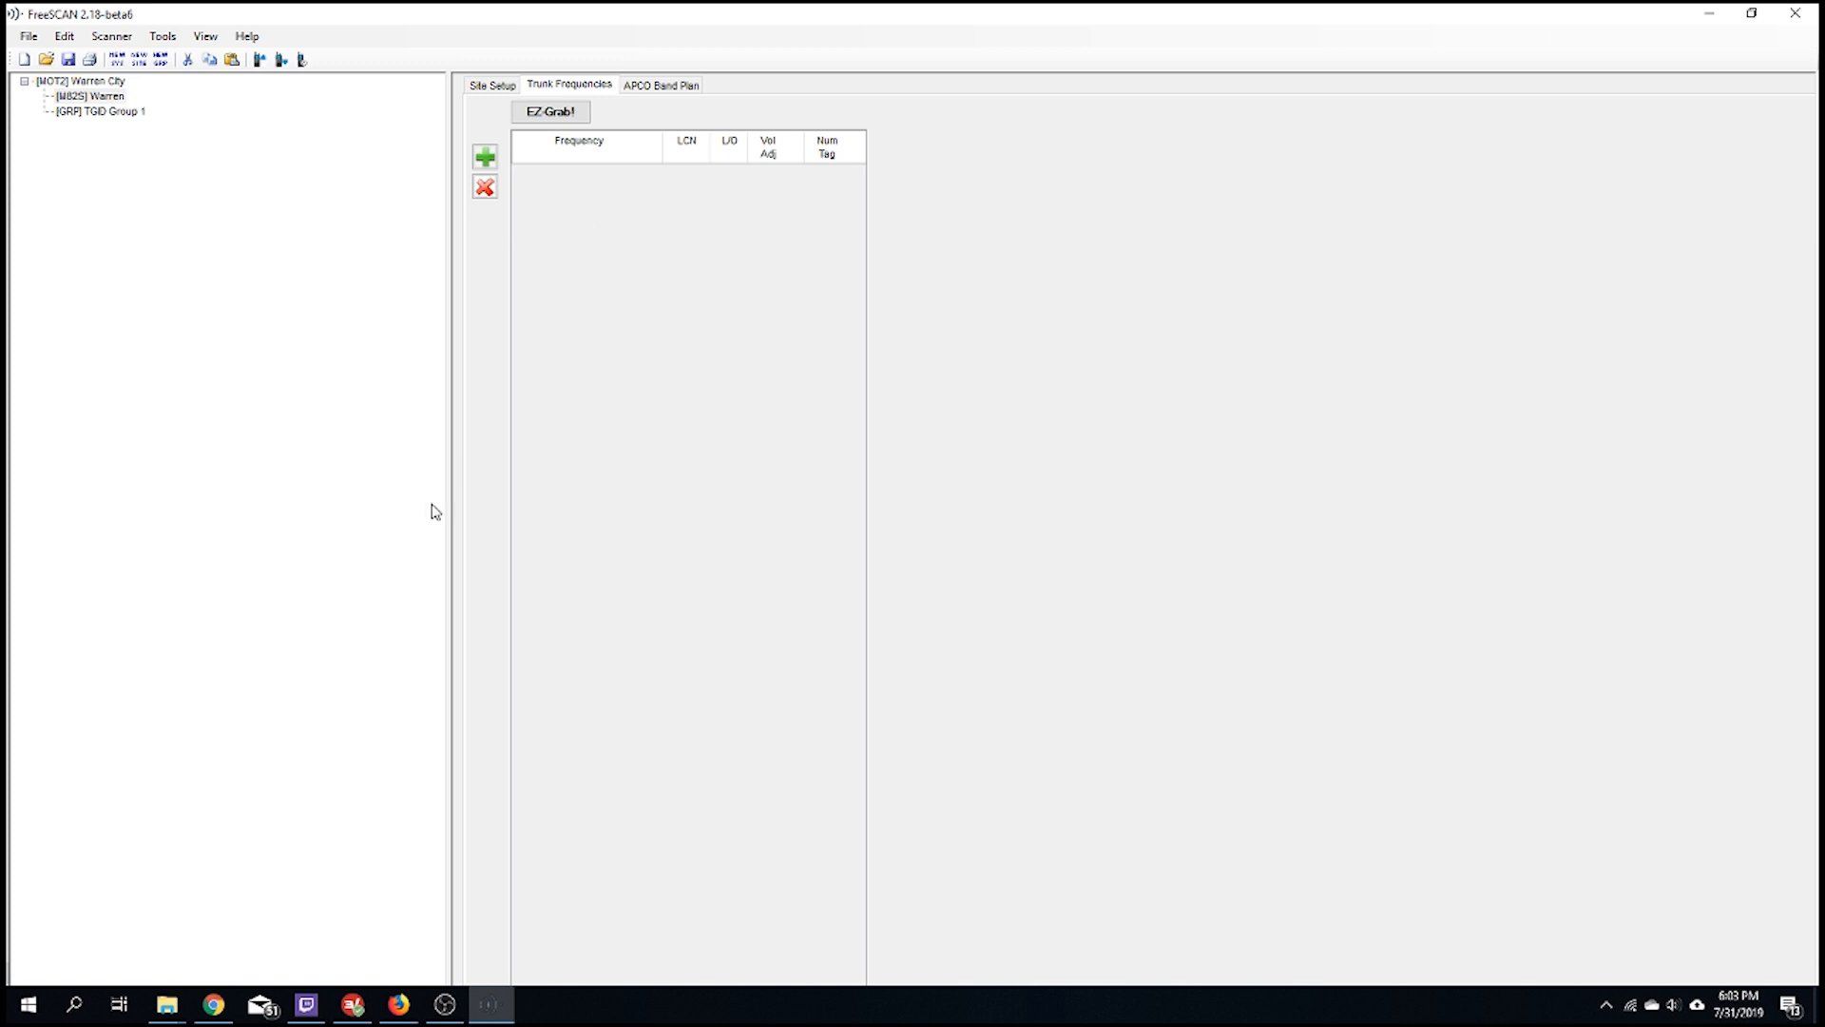
mouse_move(397, 1013)
click(398, 1013)
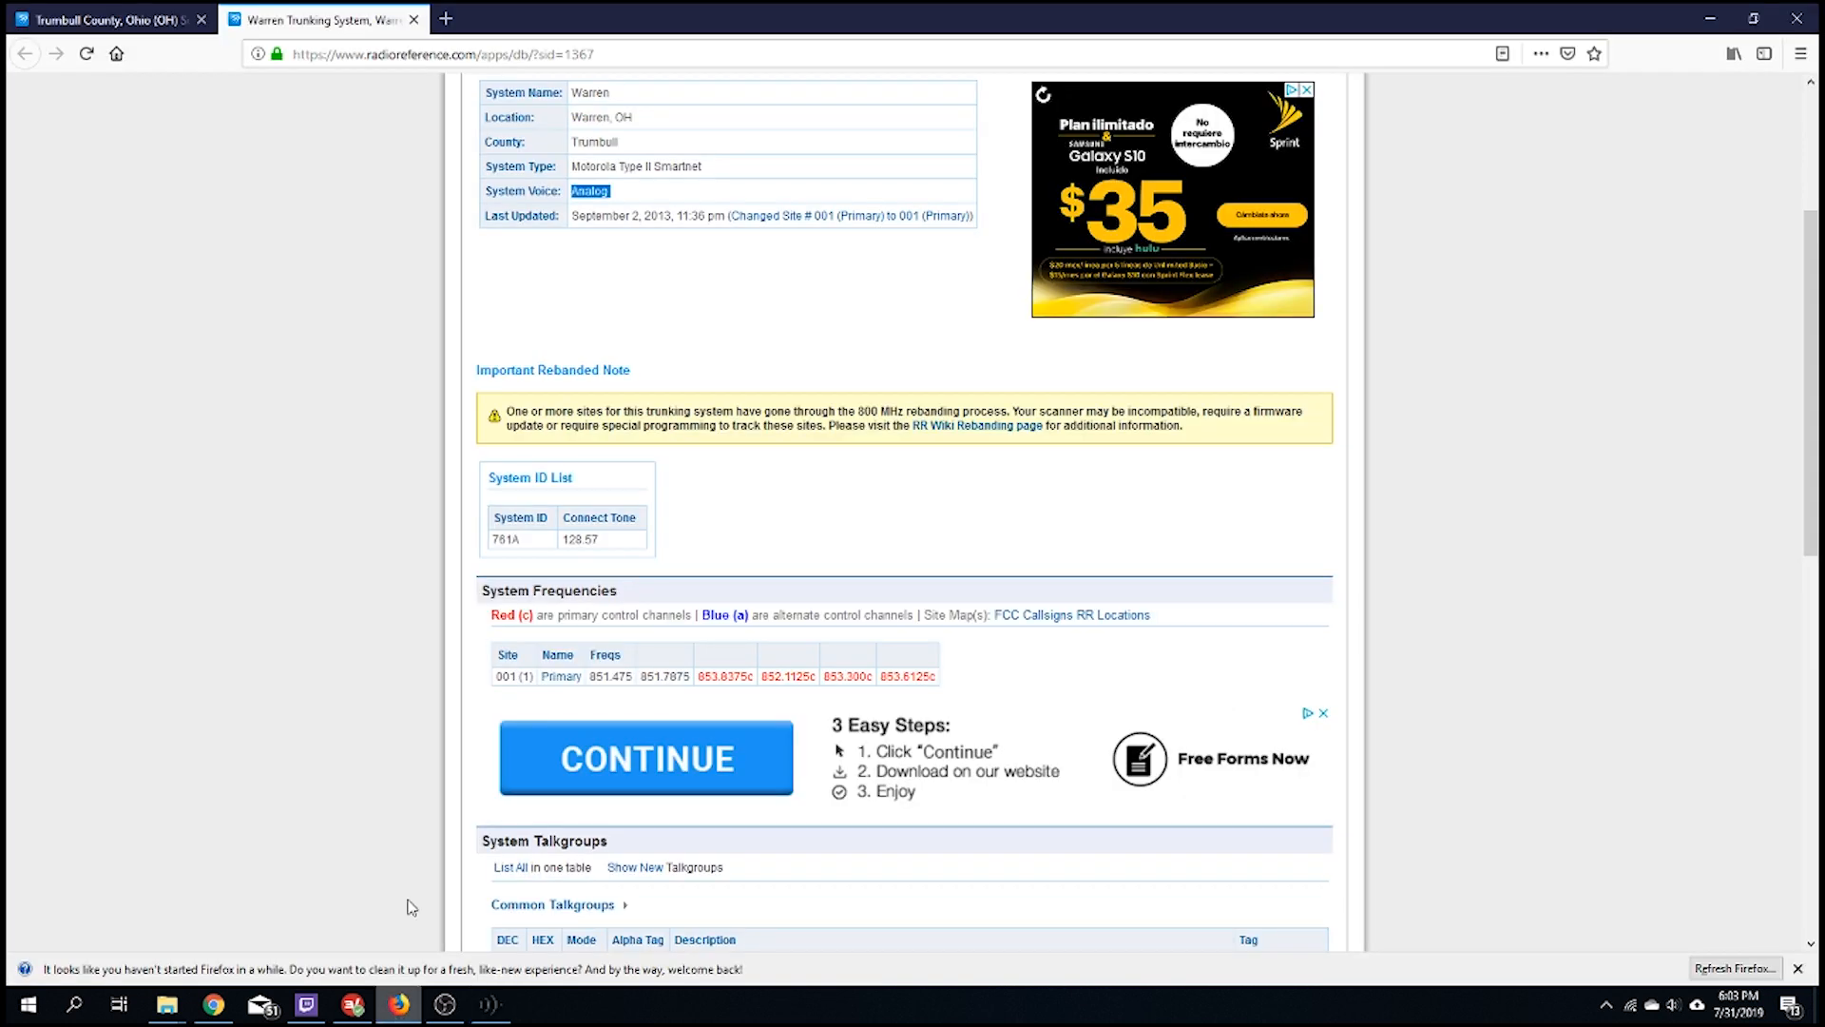
scroll(399, 375, up, 3)
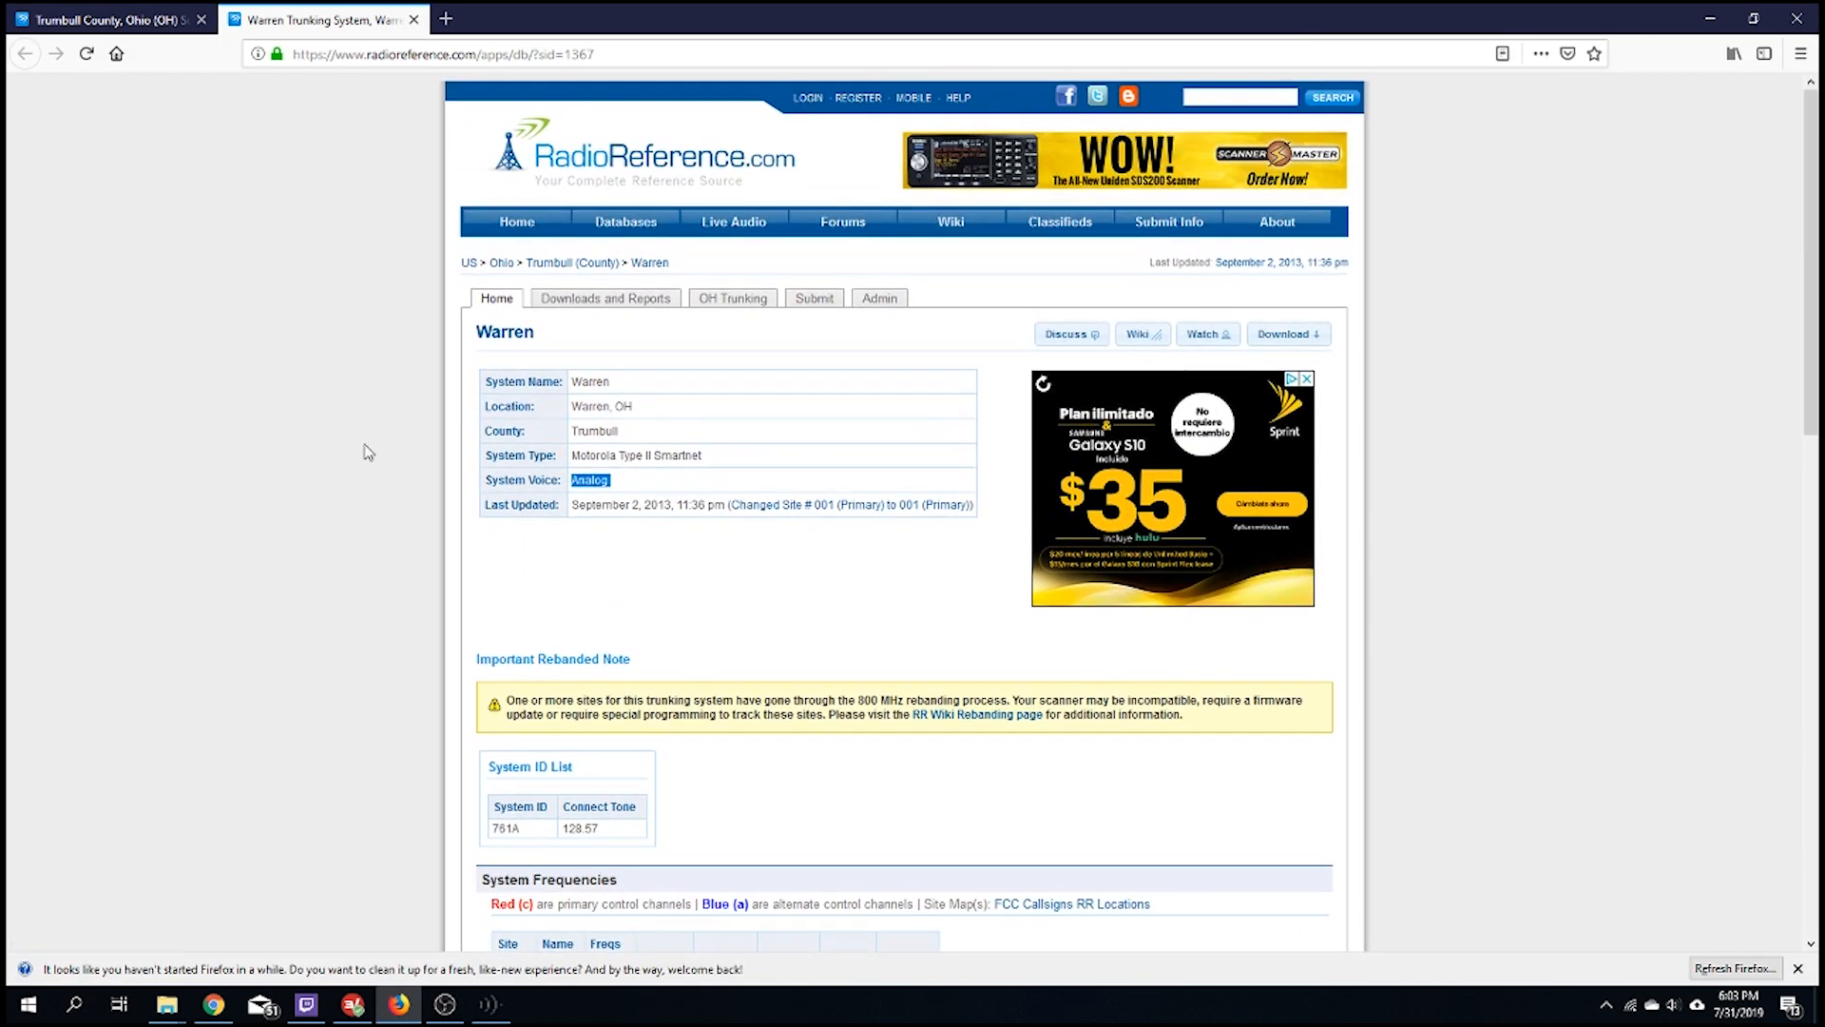
scroll(387, 419, down, 2)
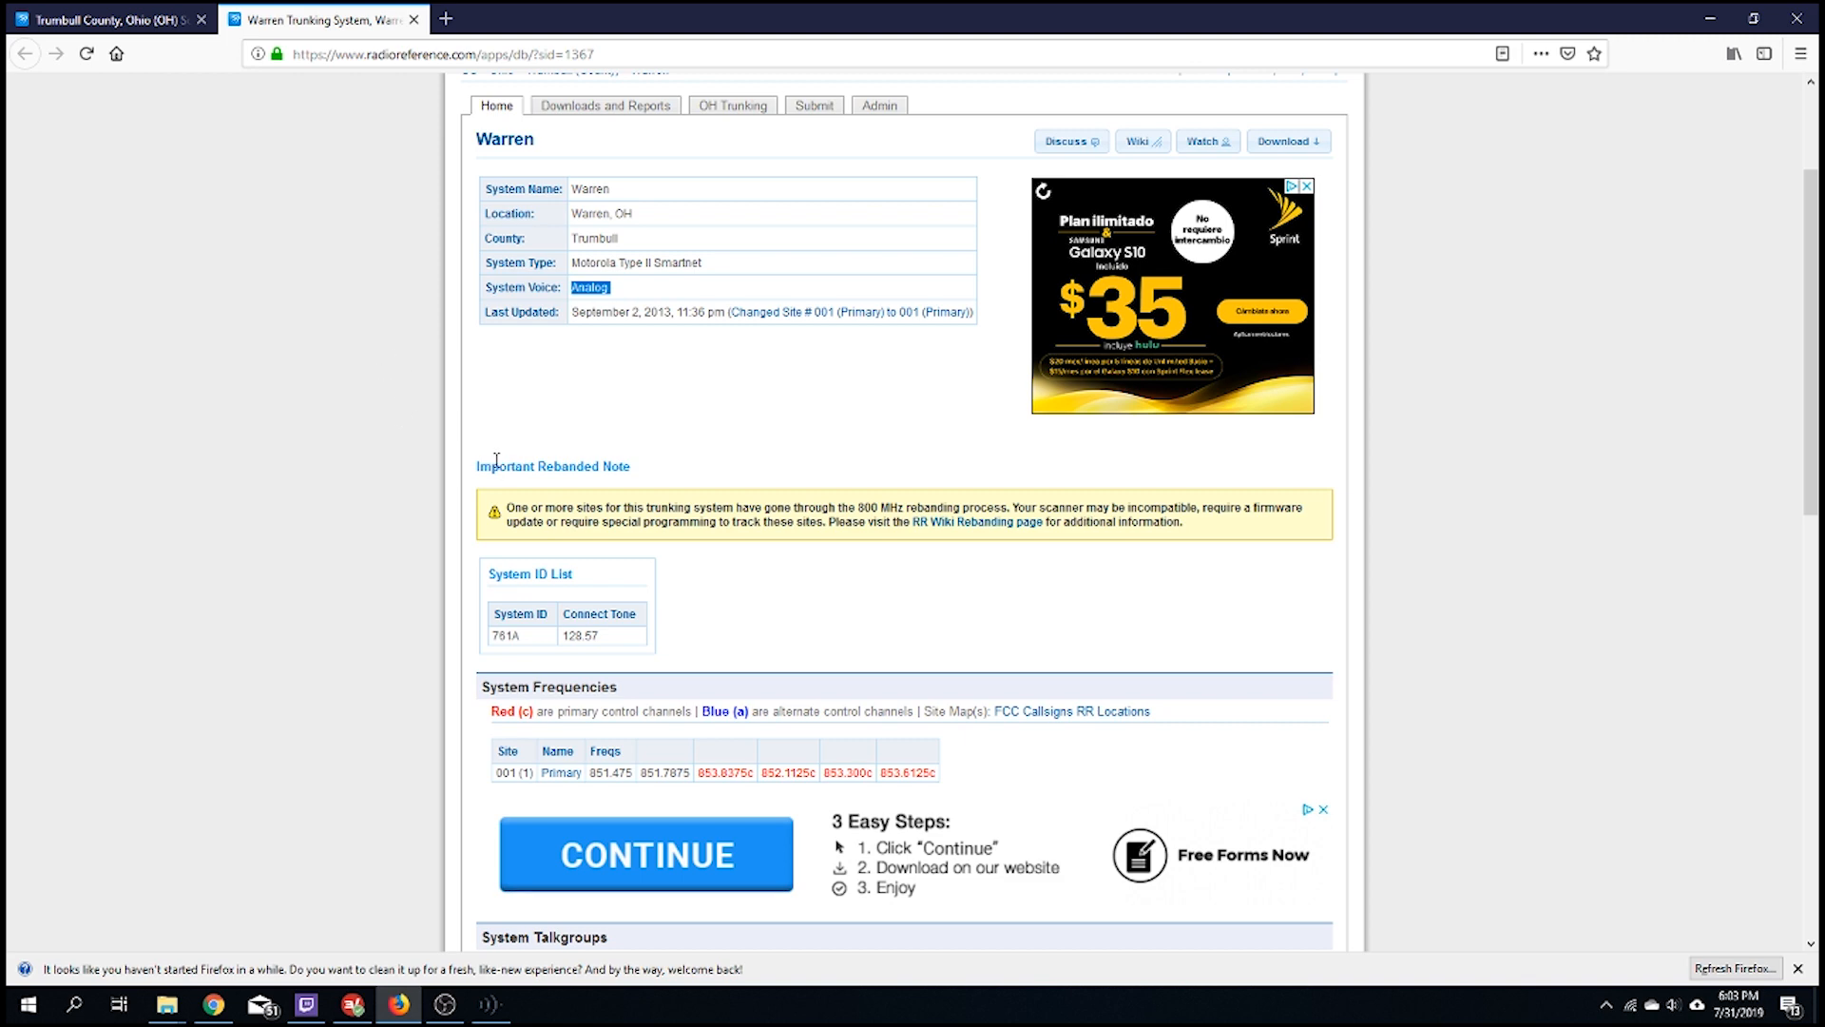
scroll(509, 469, down, 2)
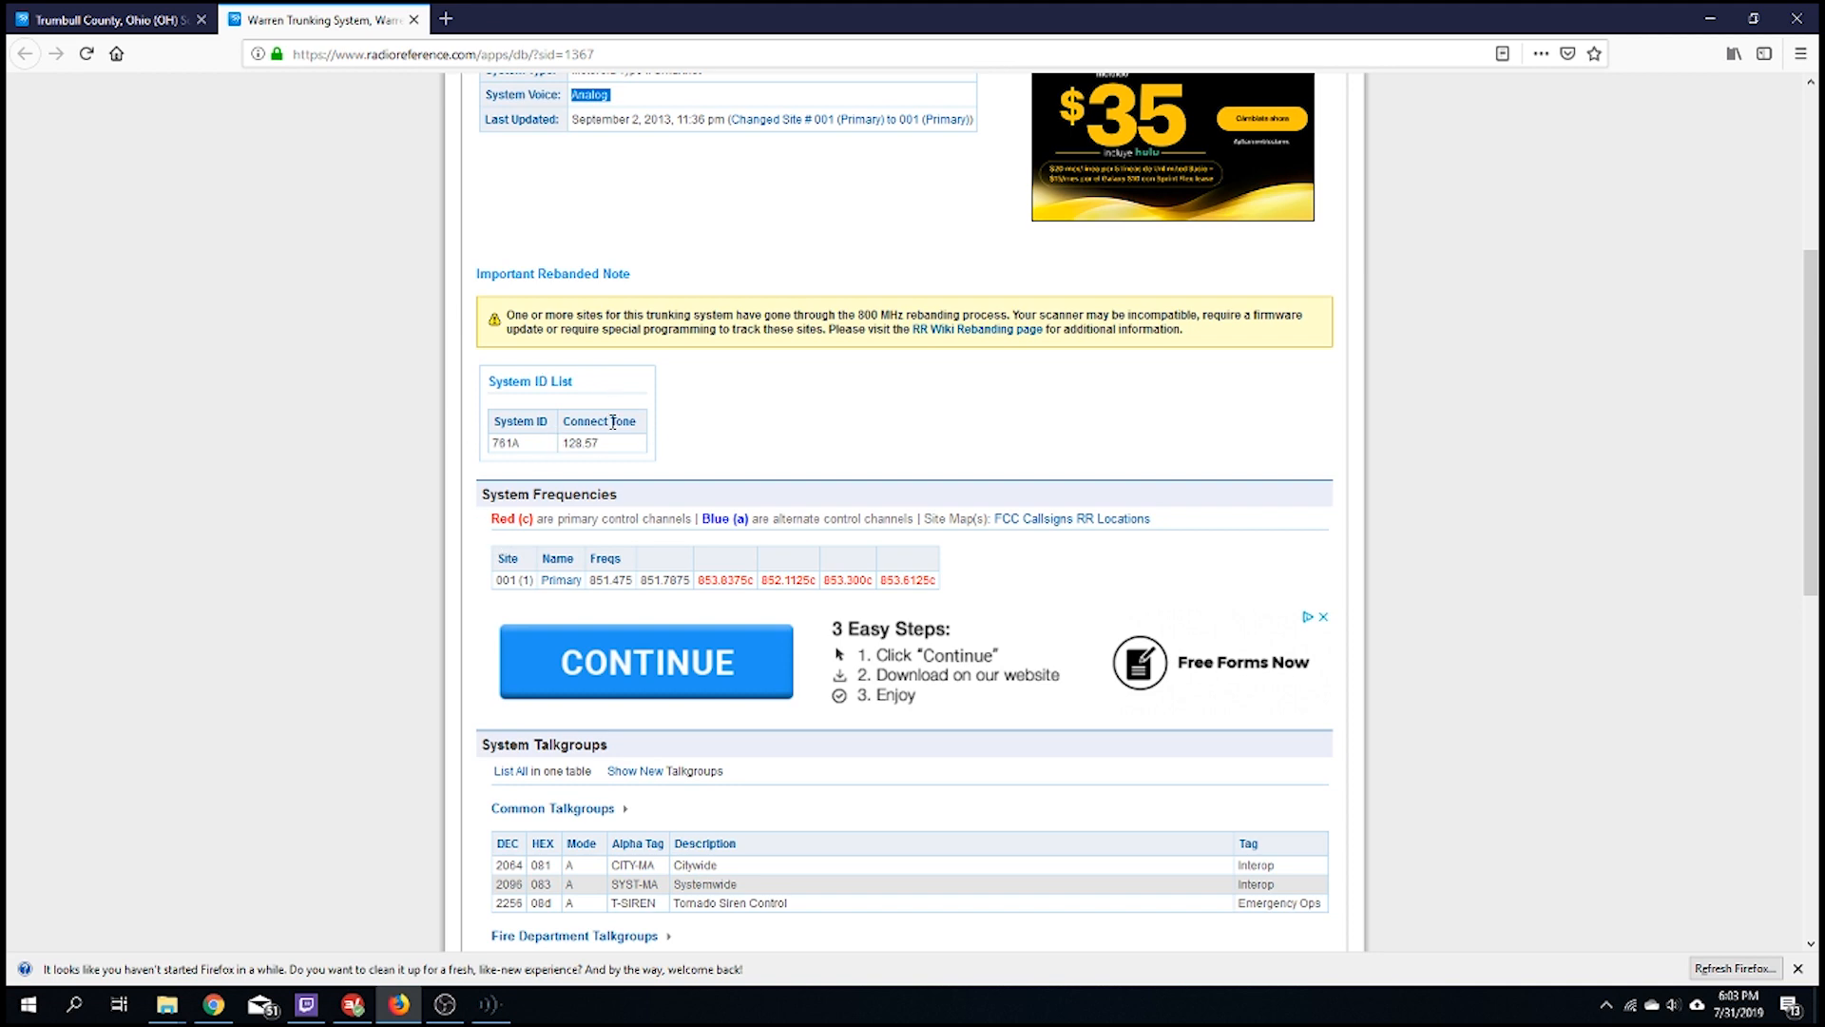
scroll(741, 432, down, 2)
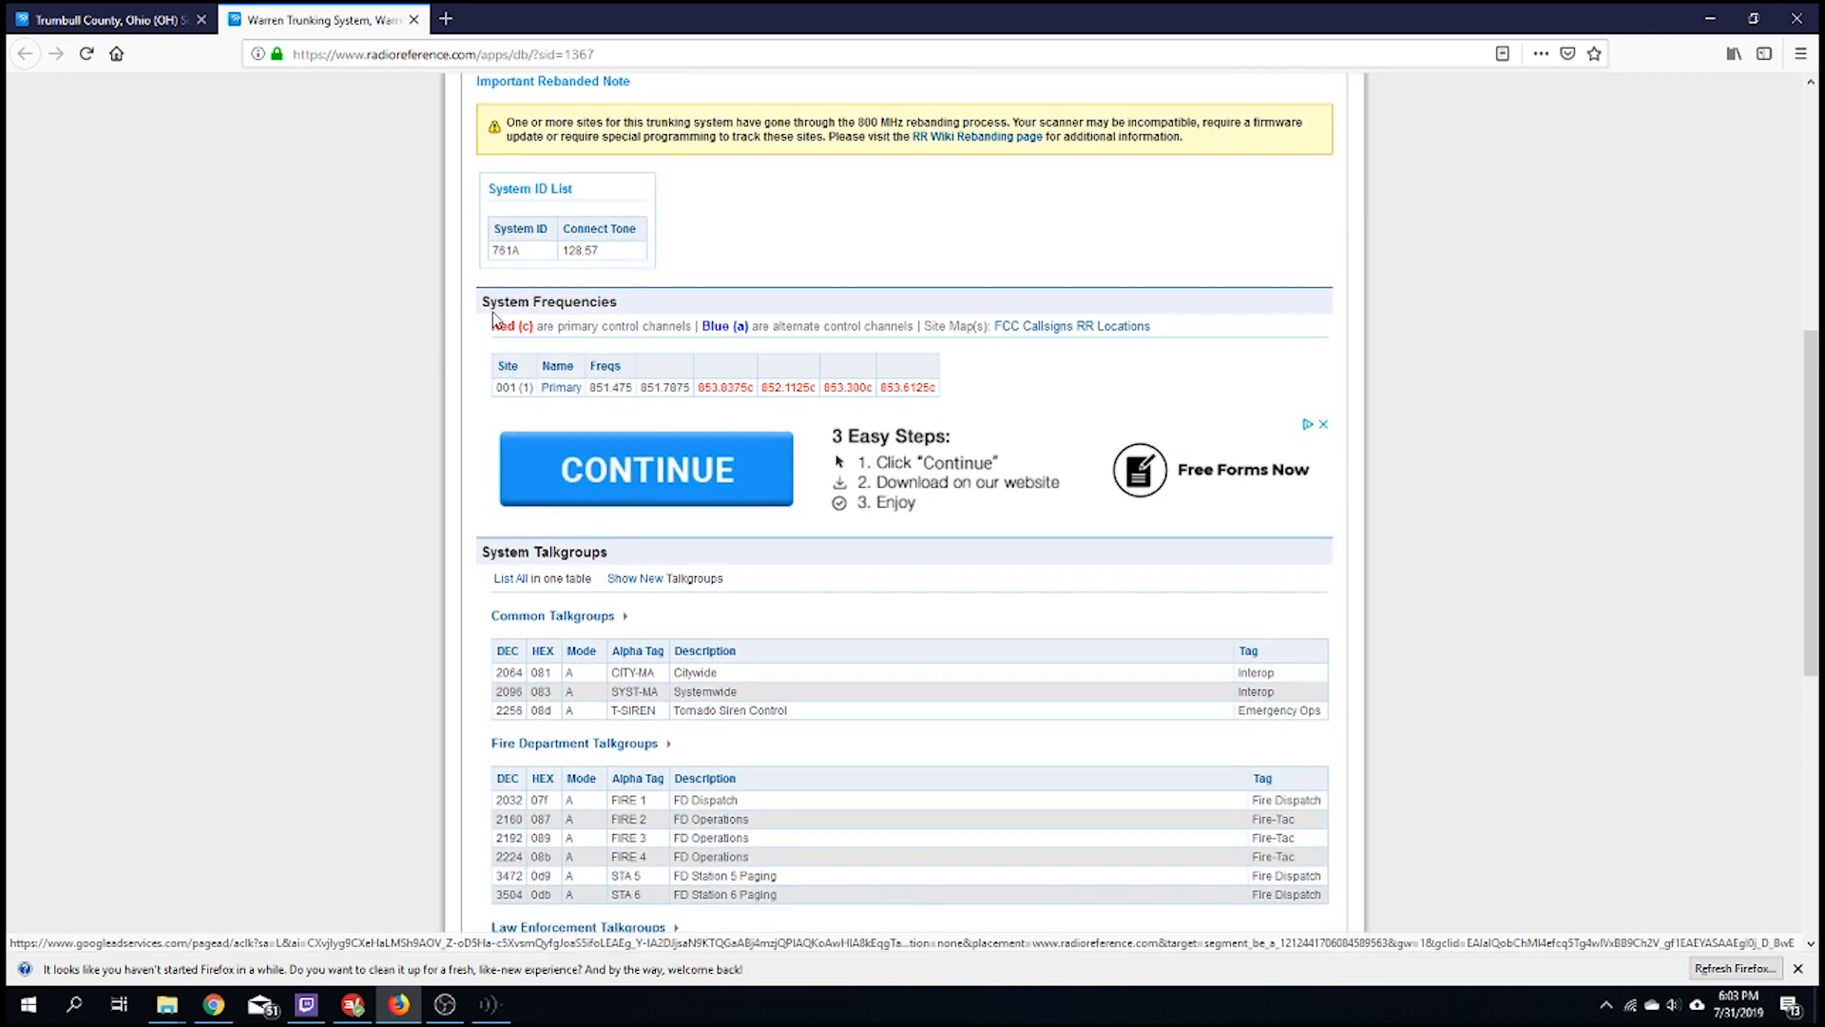
drag(936, 390, 586, 393)
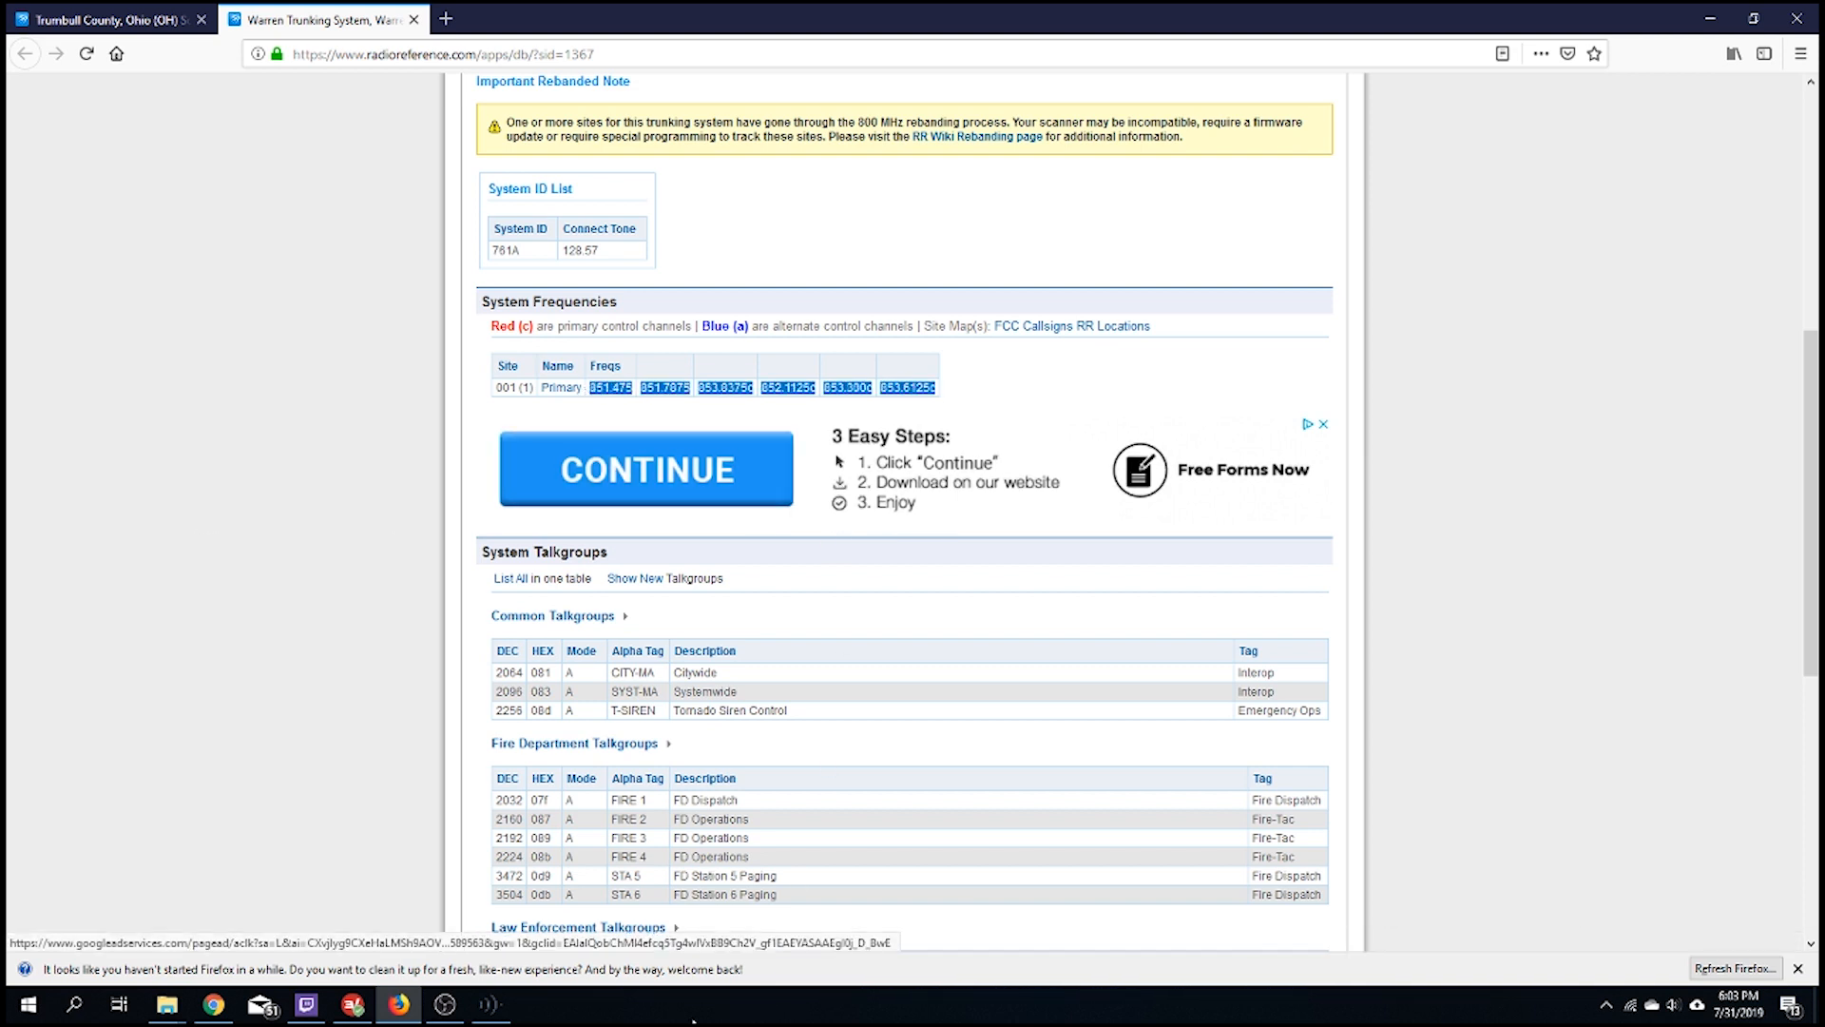
Switch to FreeSCAN and import the copied Primary site frequencies into the Warren trunk frequencies with EZ-Grab, clearing its old list first
click(490, 1016)
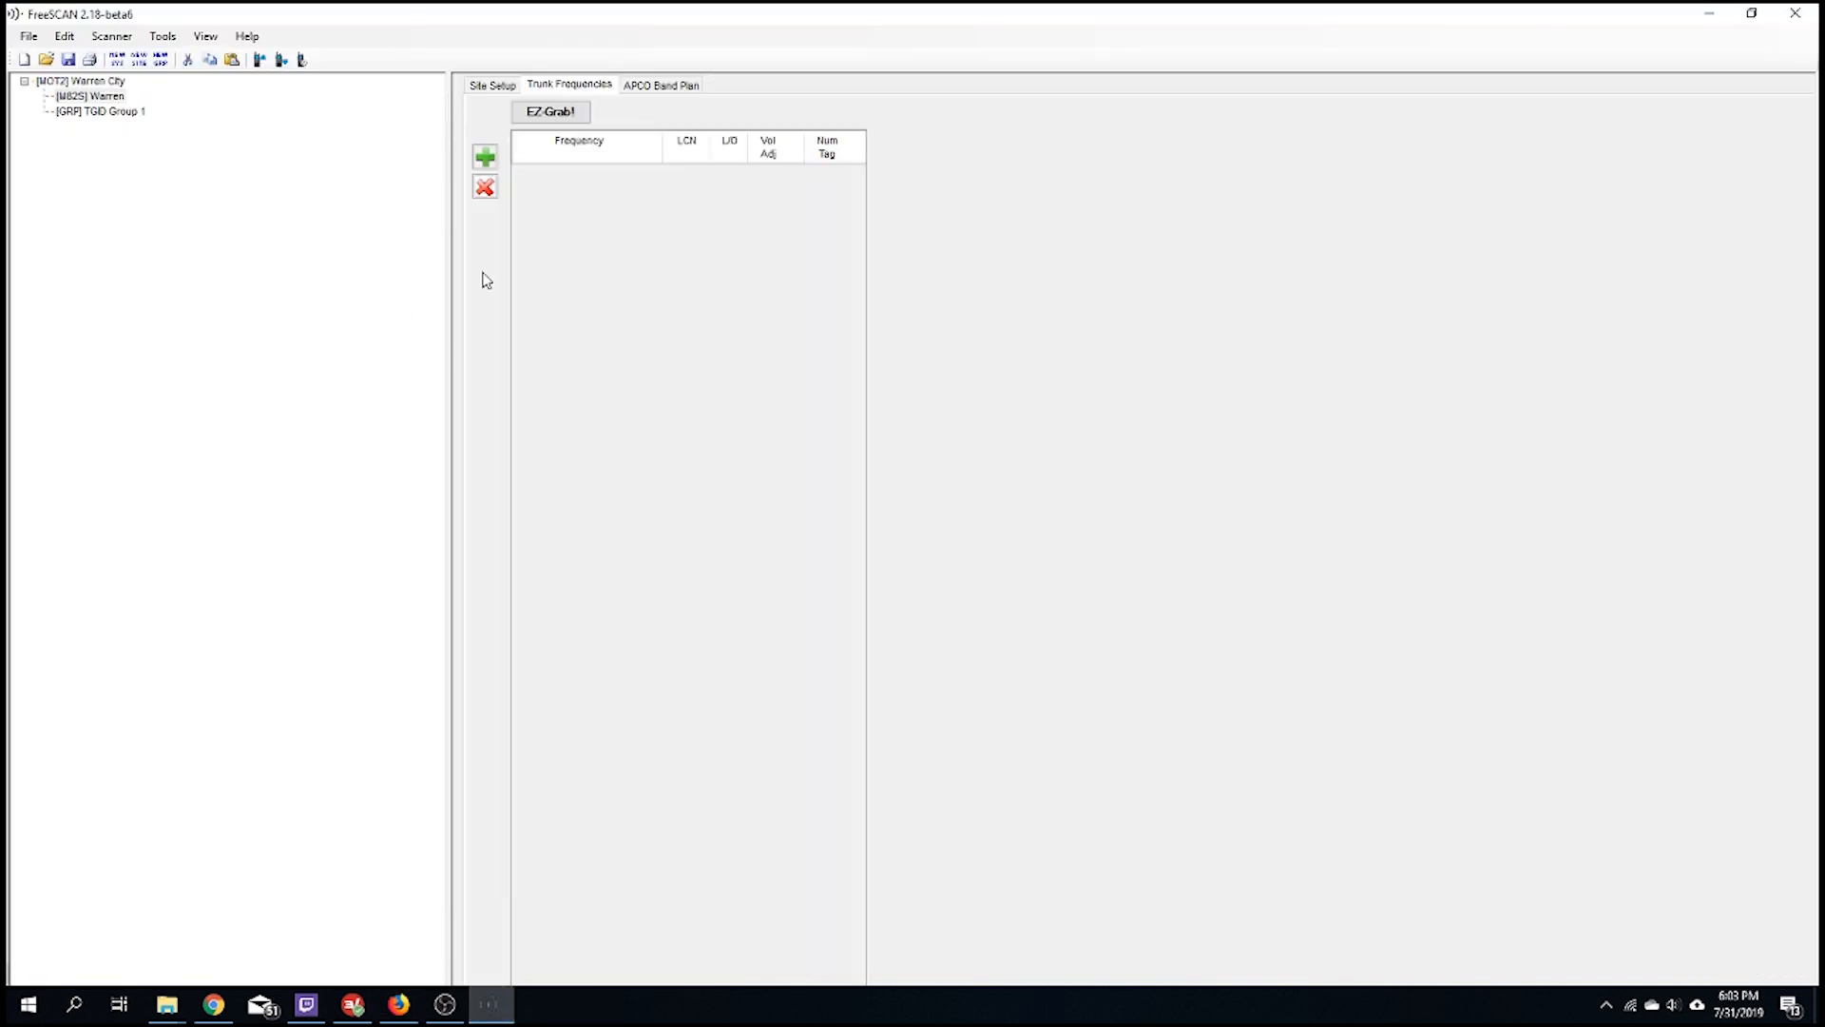
click(569, 119)
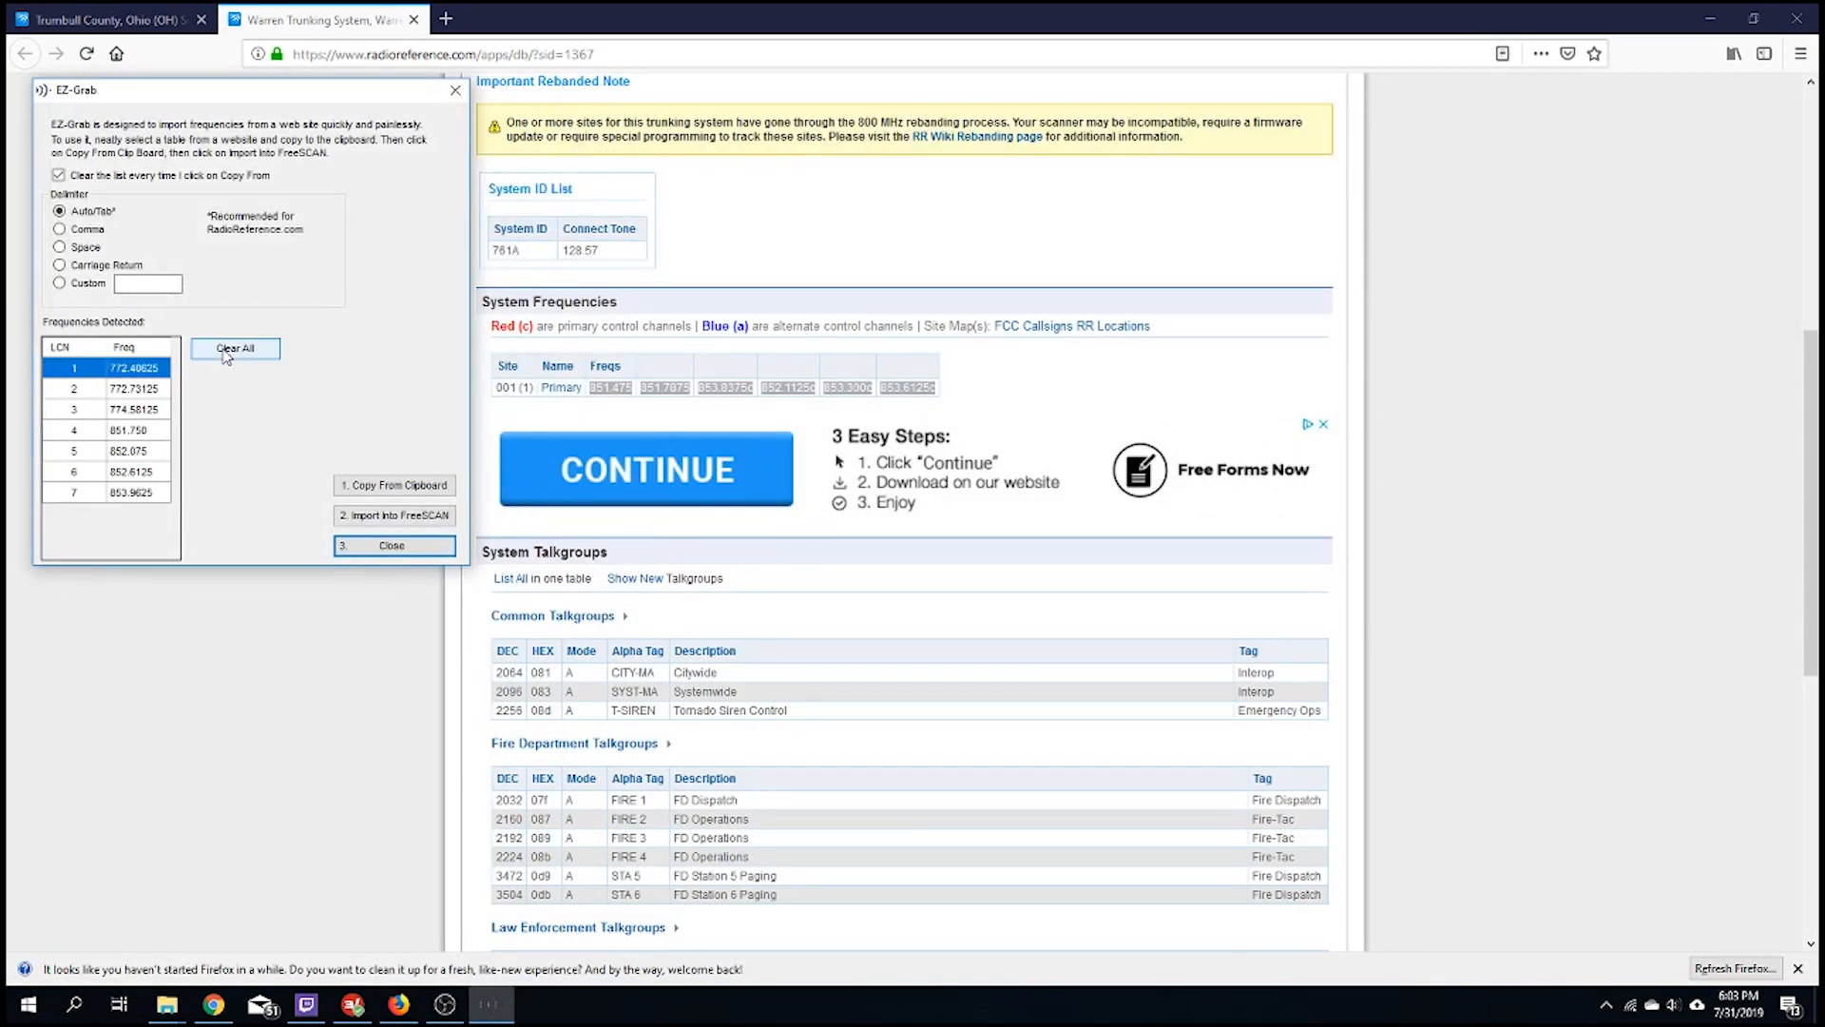
click(234, 348)
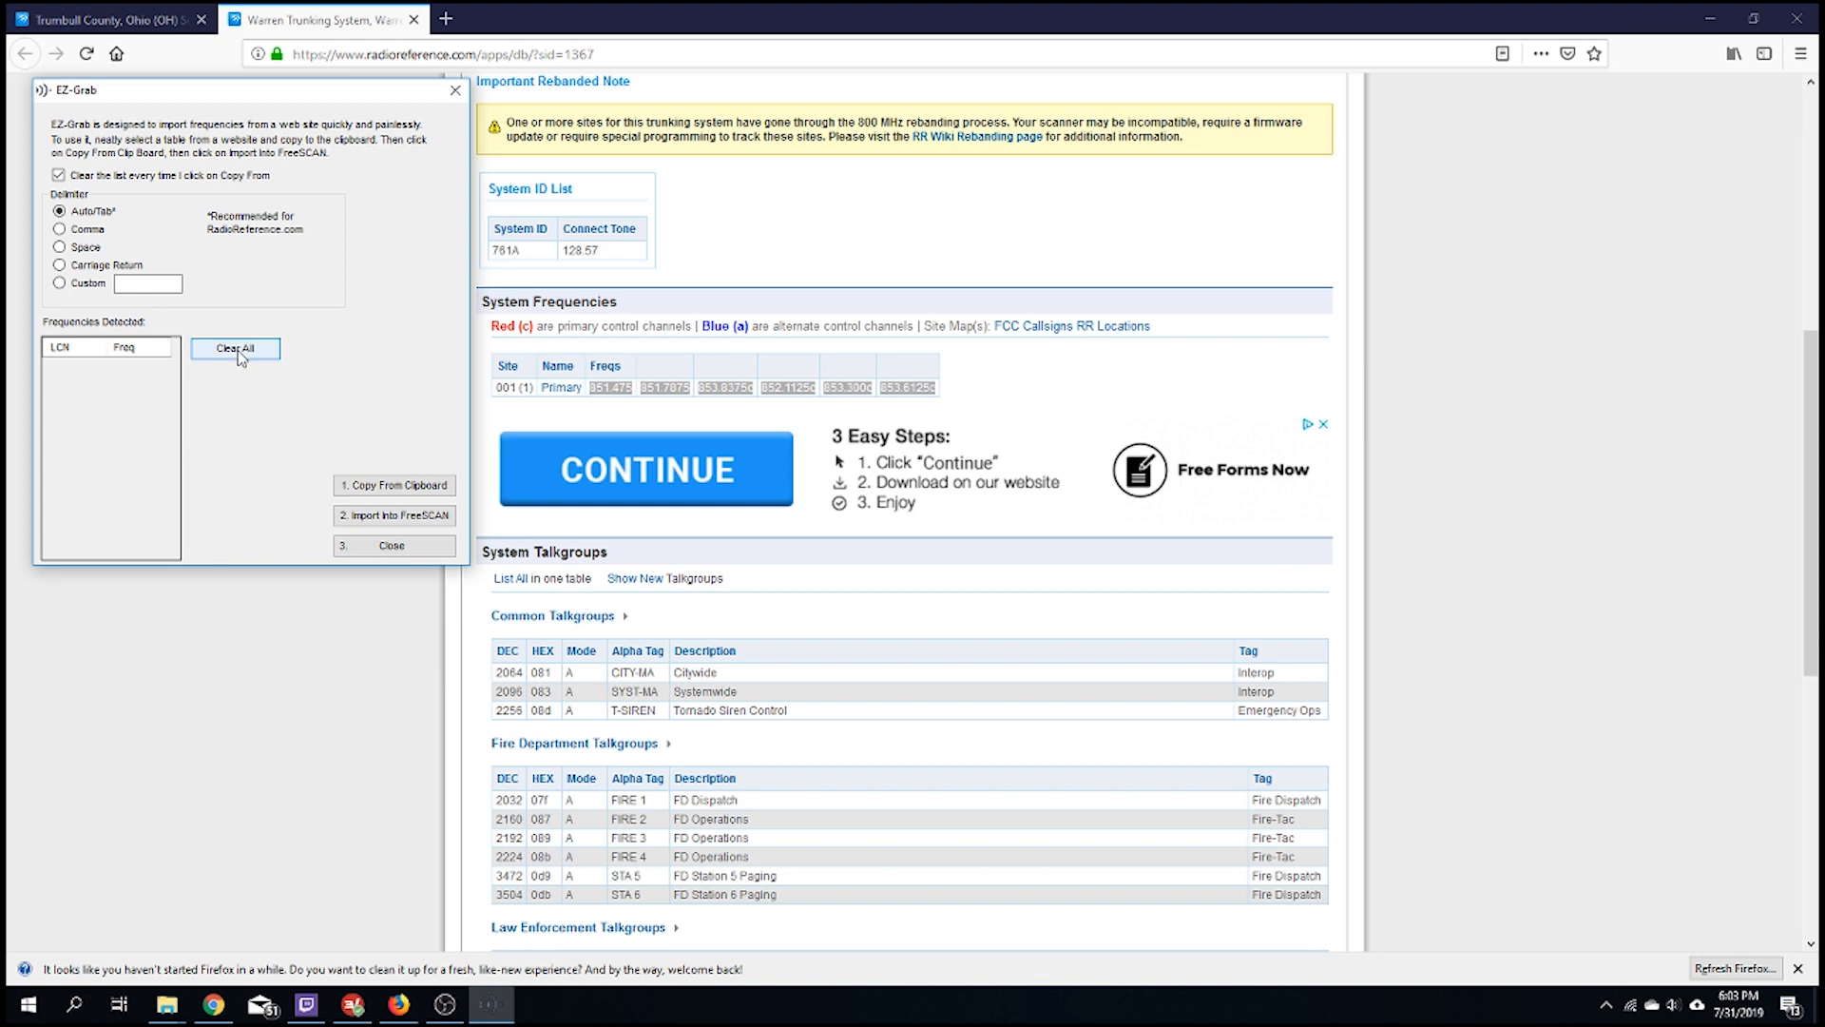
drag(233, 101, 468, 101)
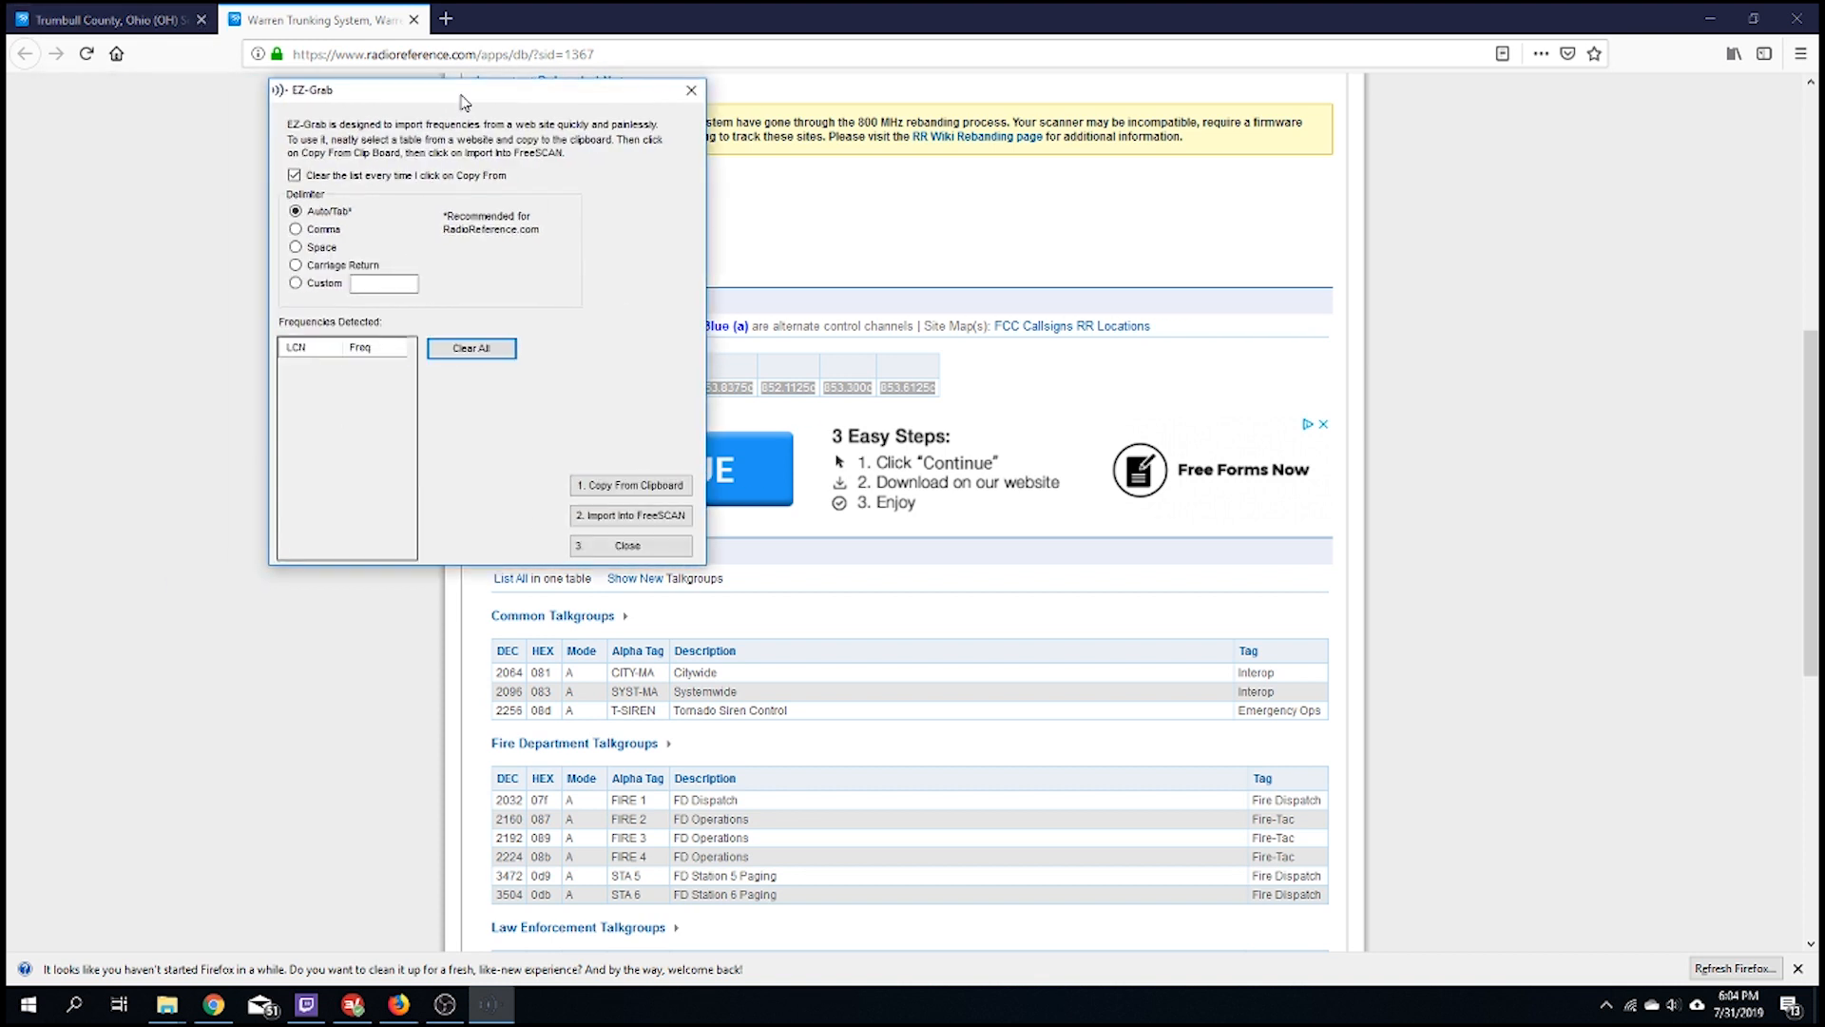
click(629, 484)
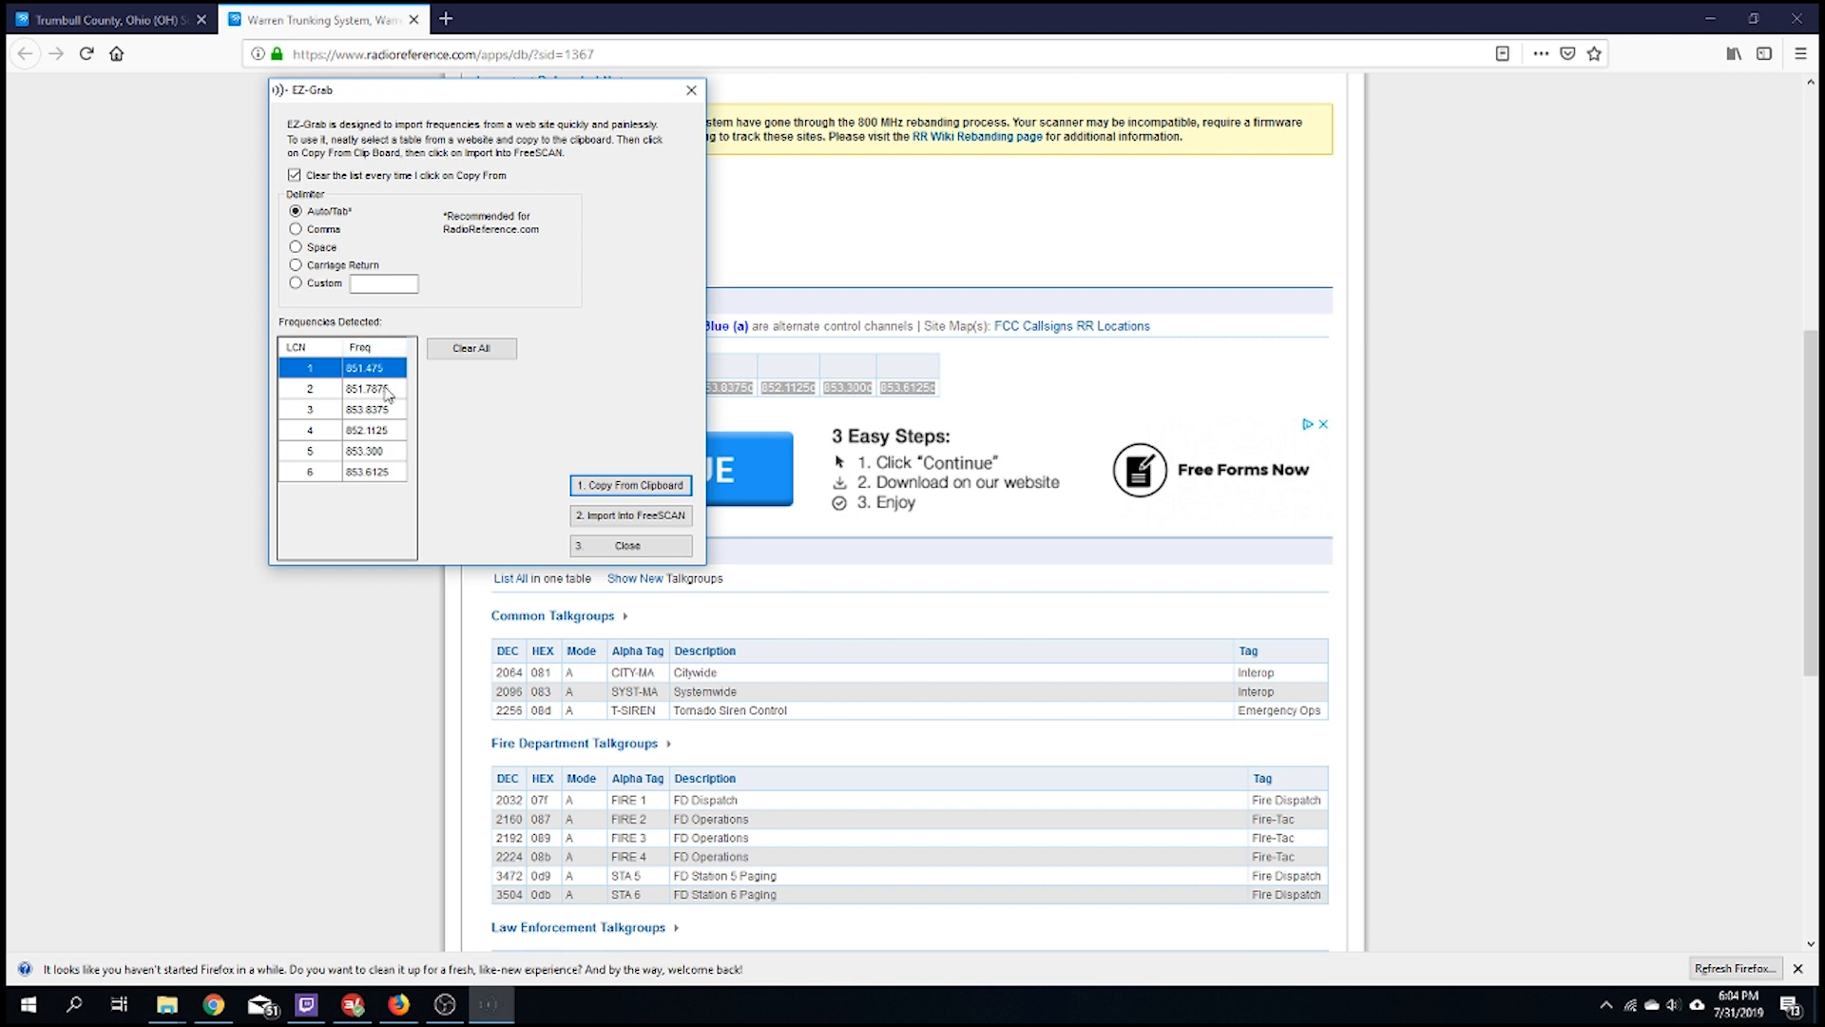
click(629, 515)
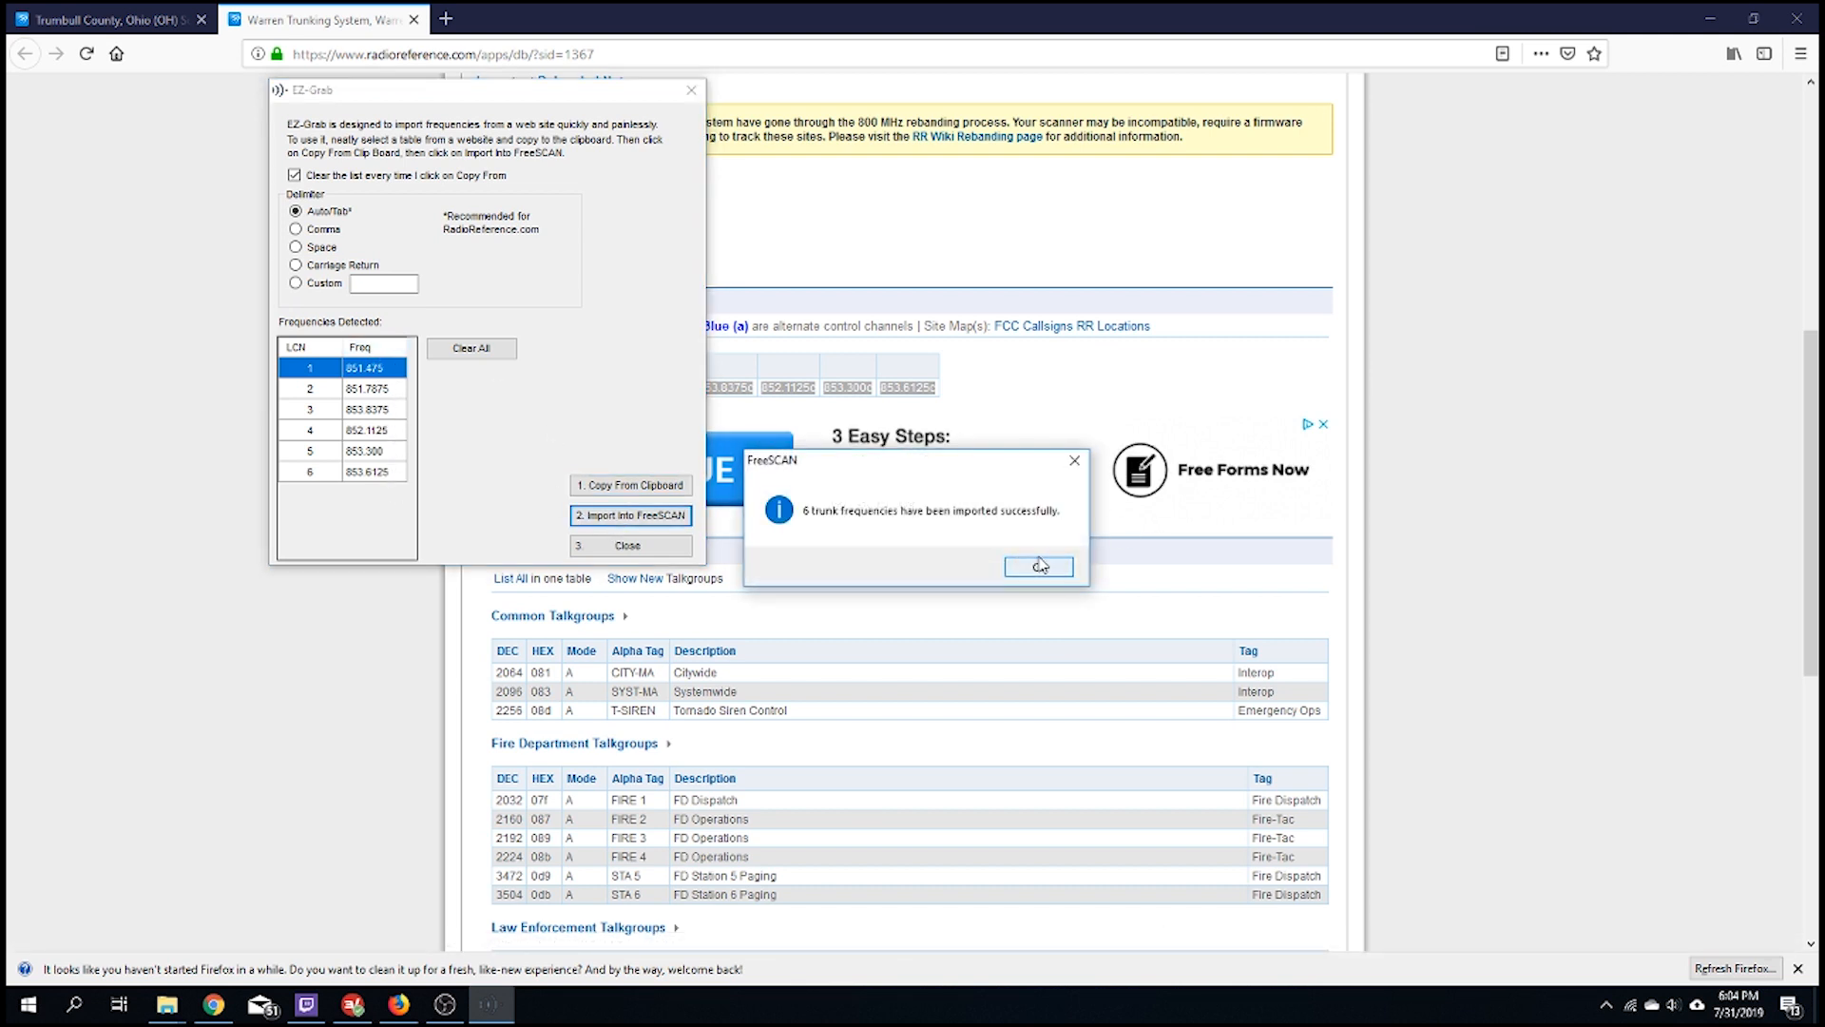
click(1039, 567)
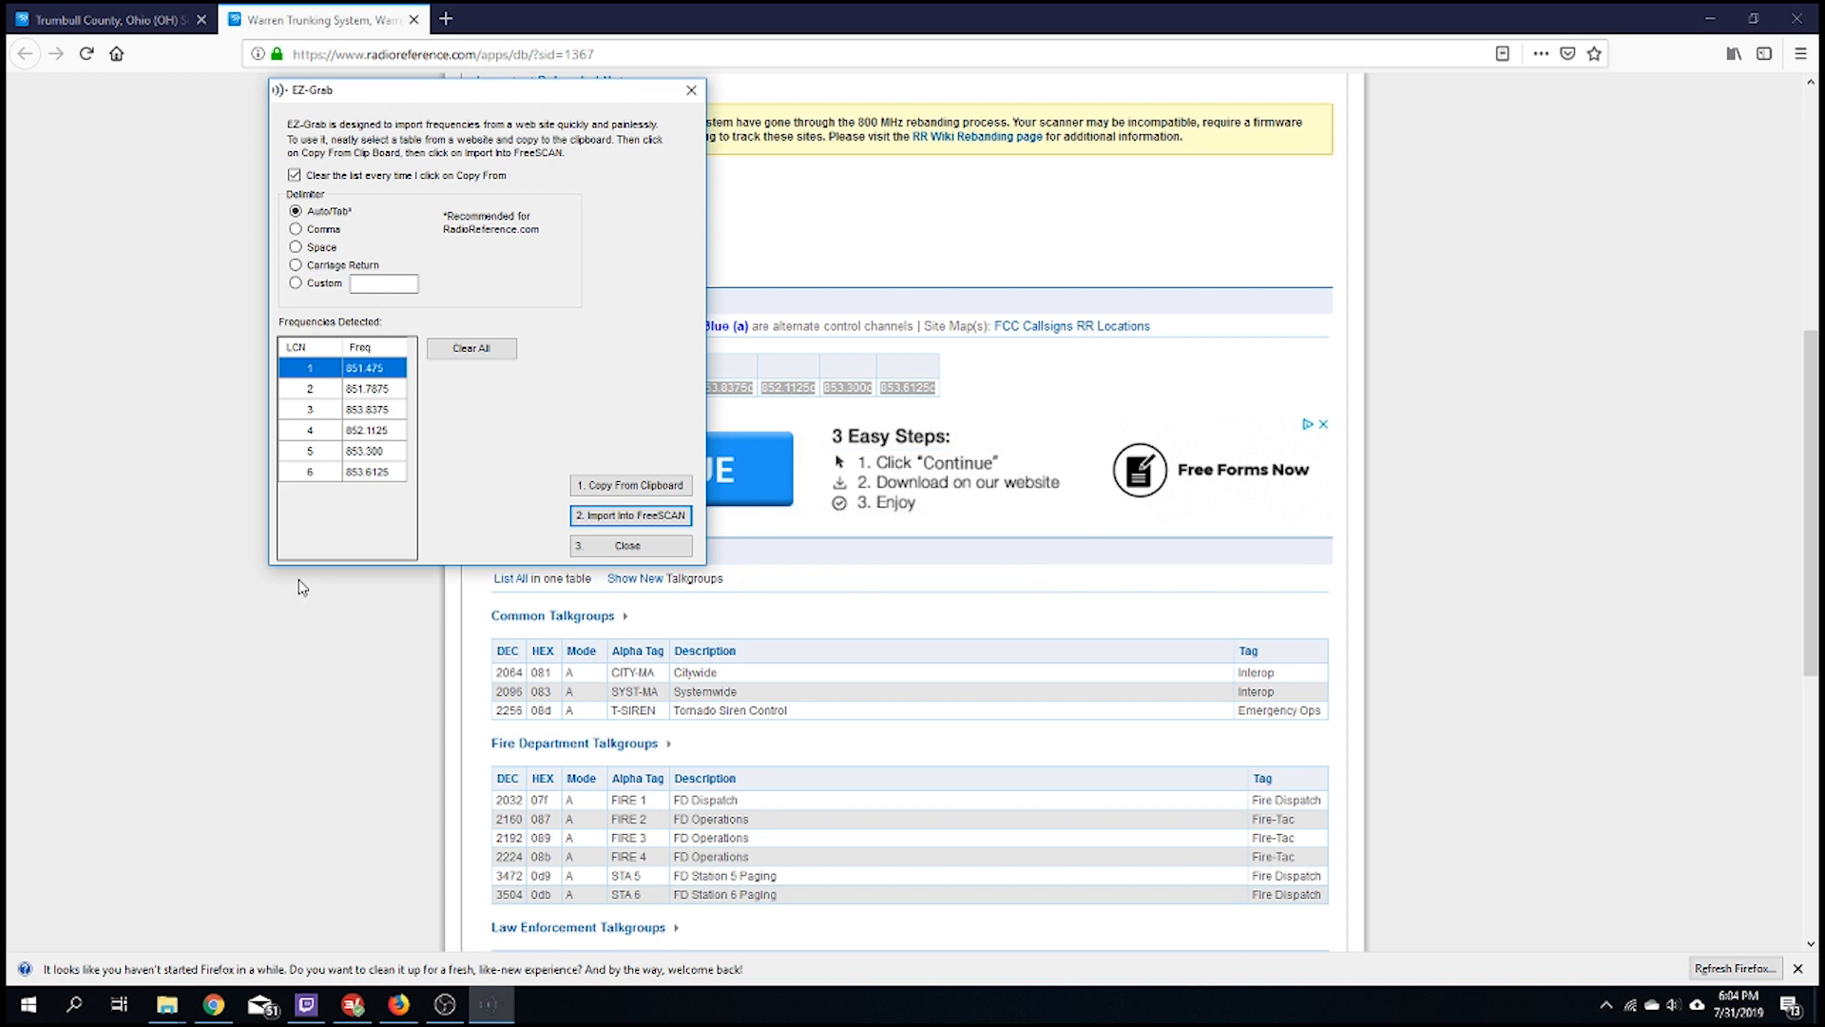
click(614, 545)
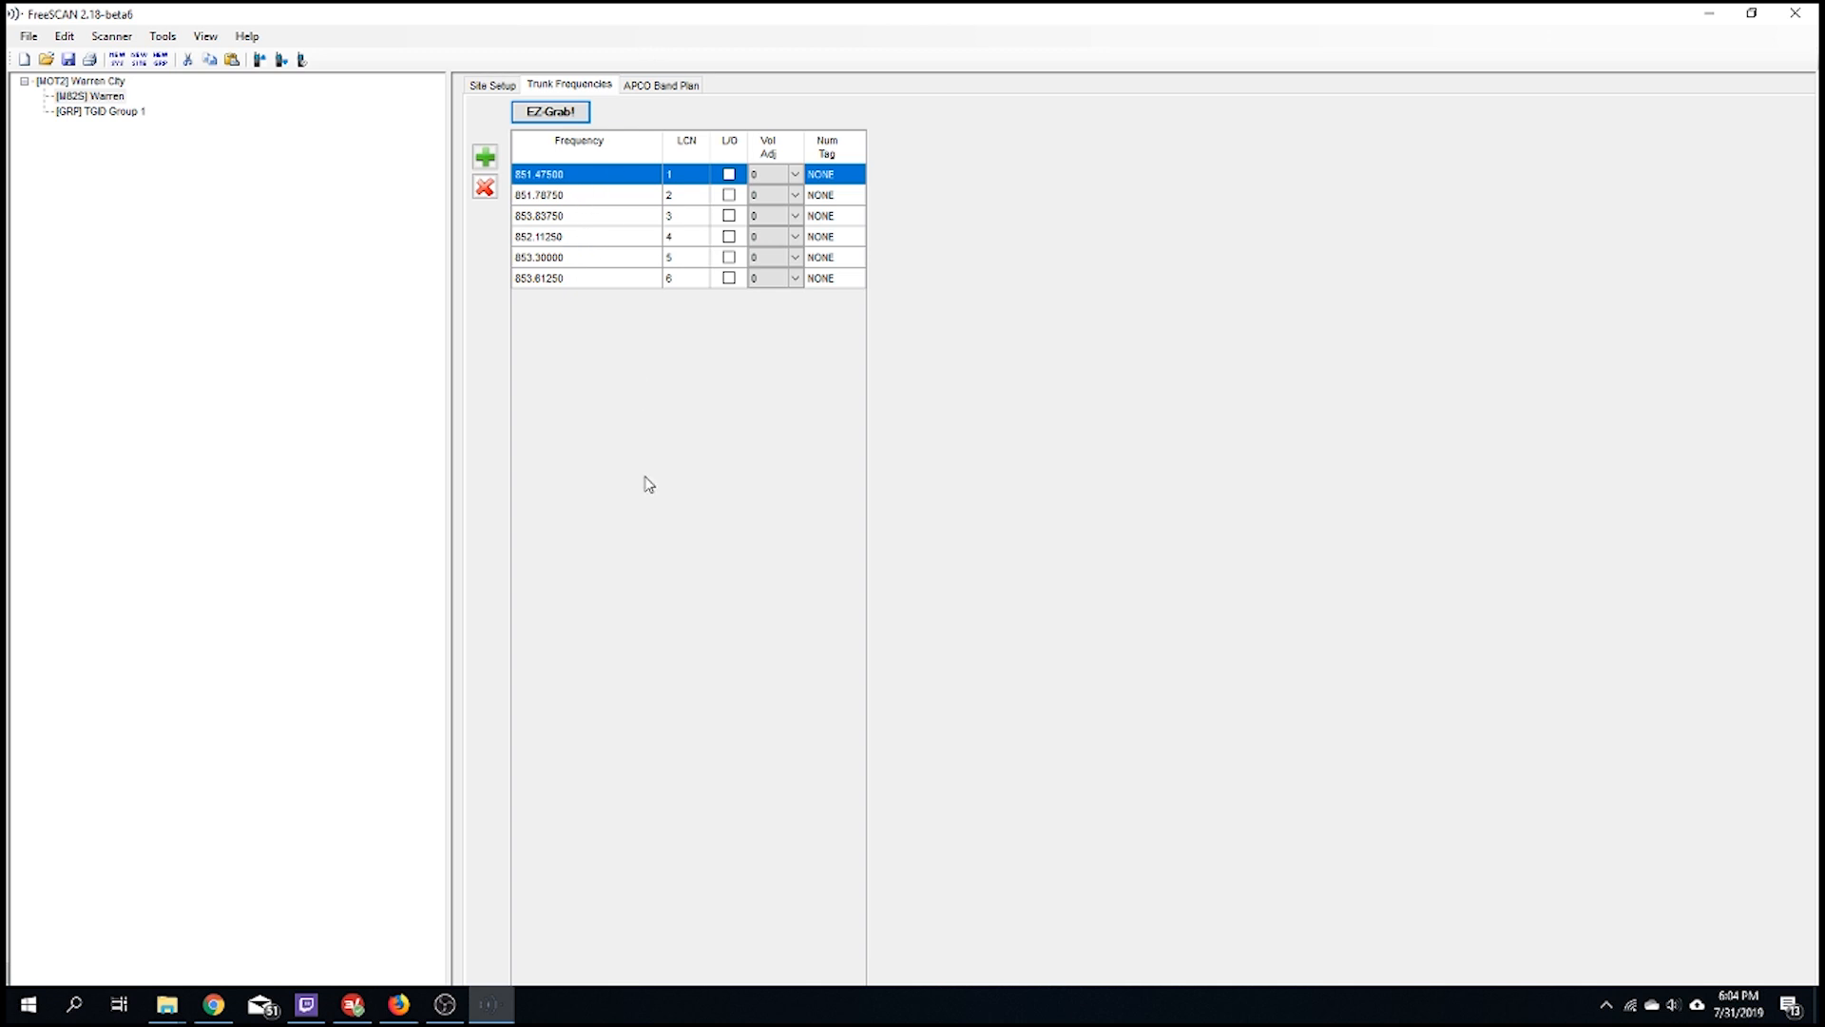
Rename the Warren City system's talkgroup group as "Warren FD", after checking the talkgroup categories on RadioReference
click(492, 87)
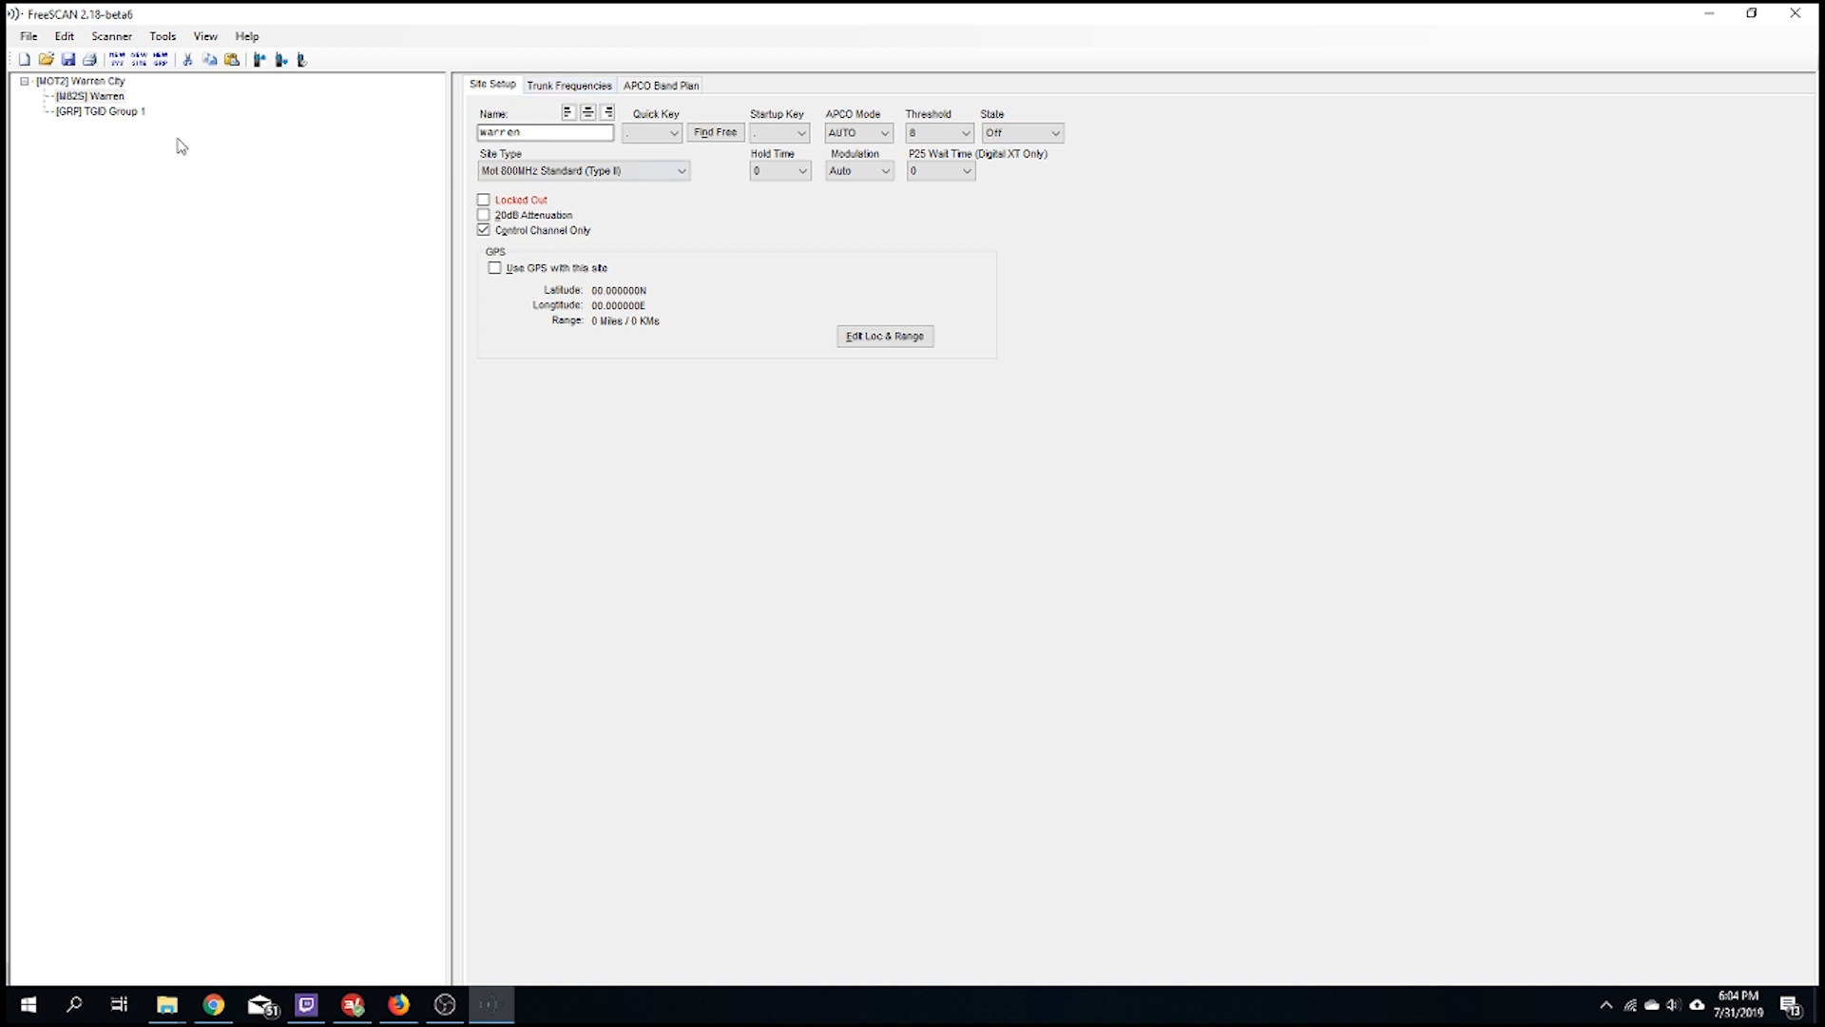
click(81, 114)
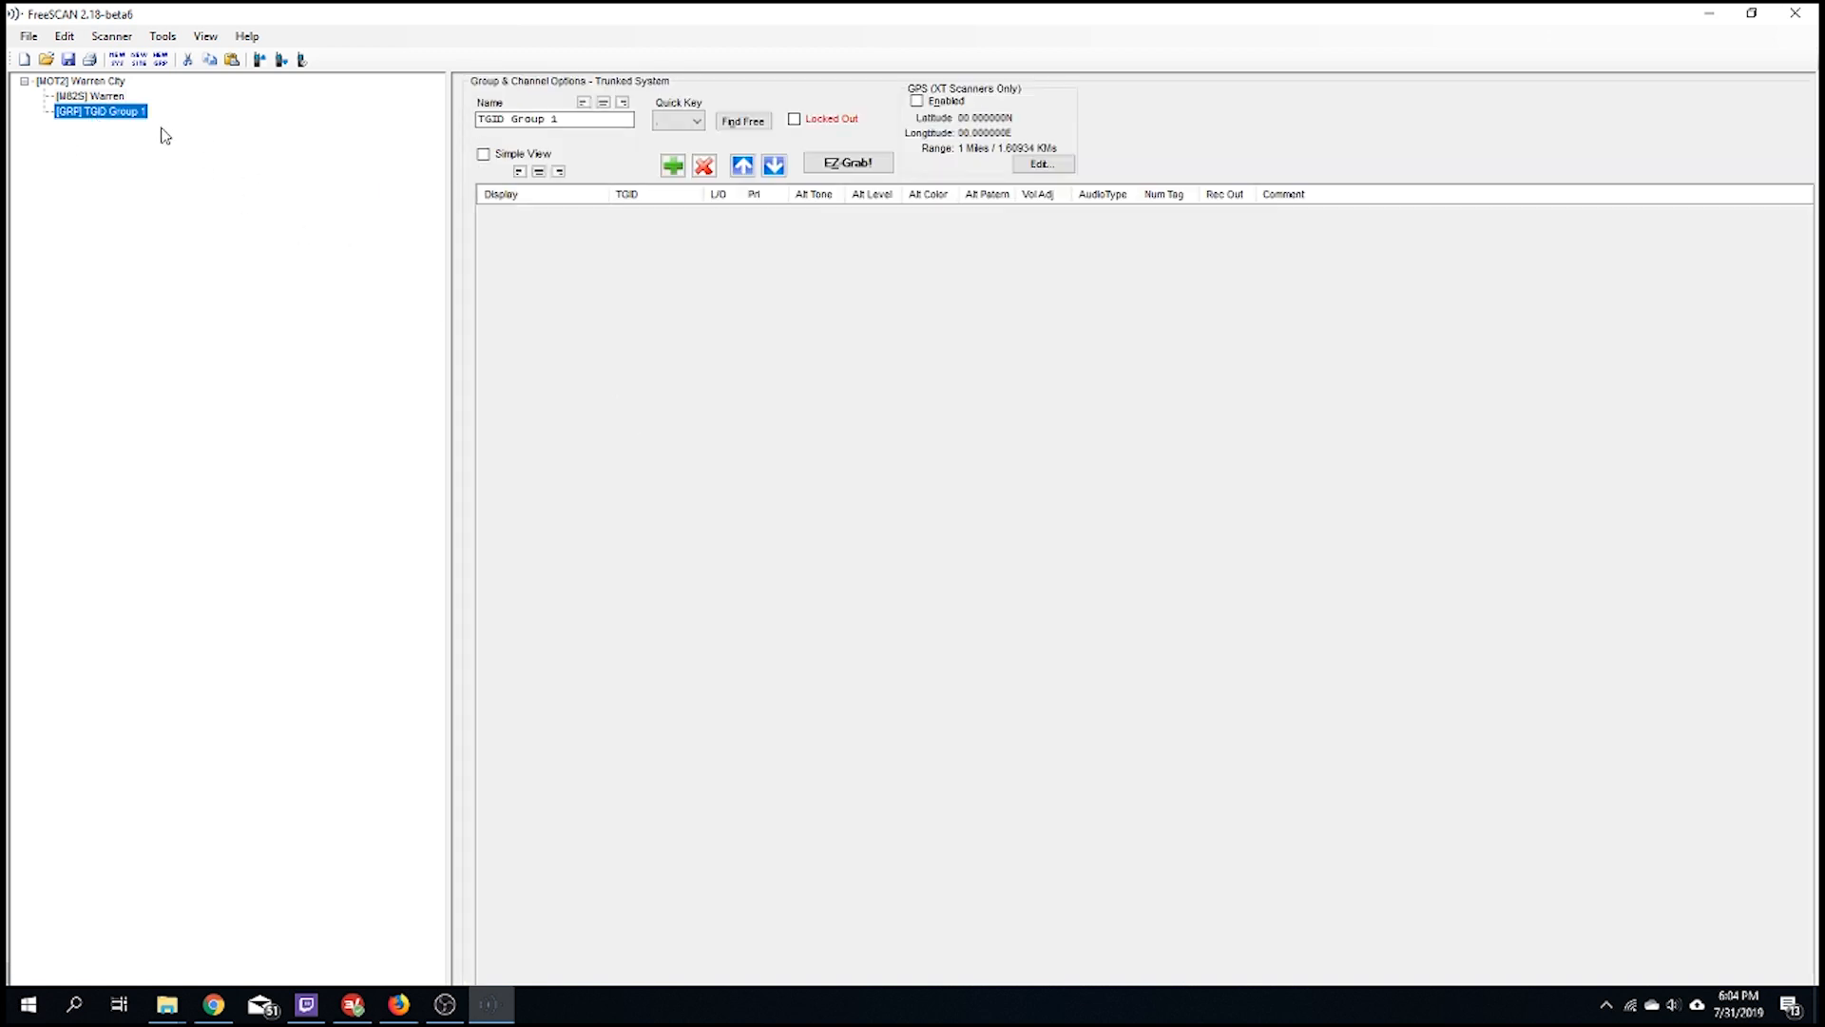
key(alt+Tab)
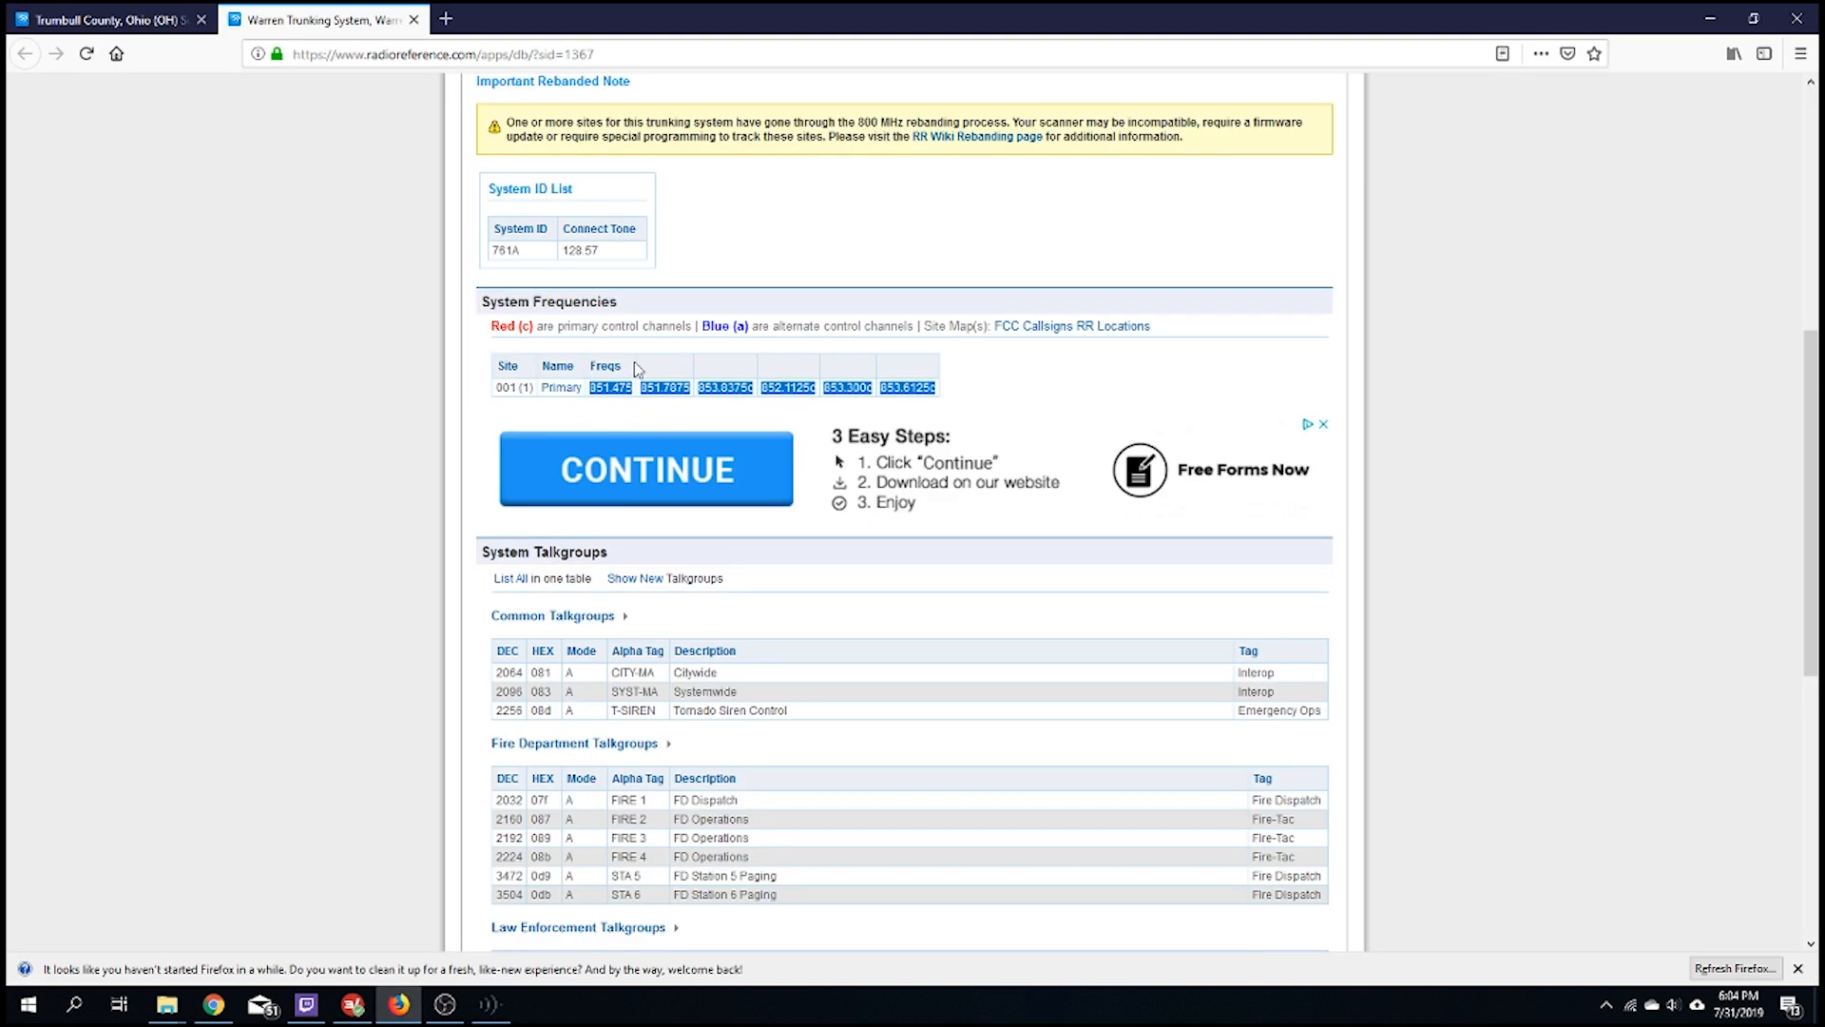
scroll(483, 621, down, 5)
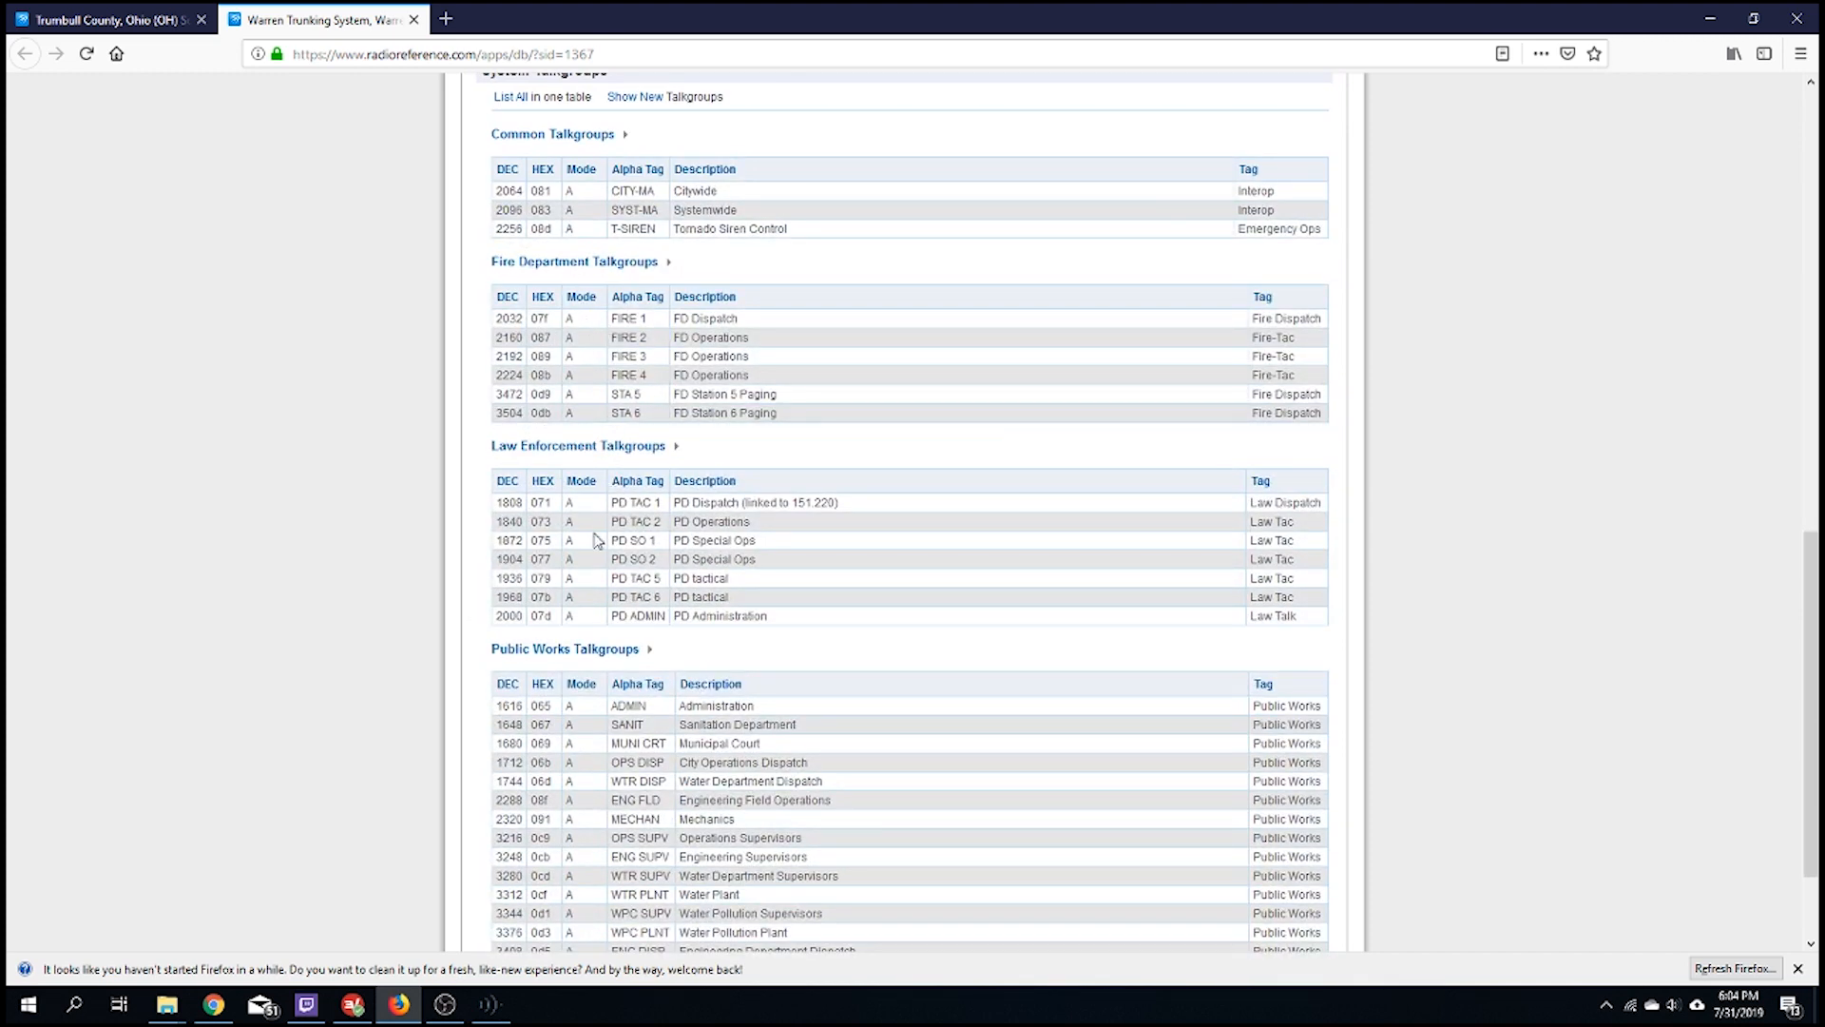
click(490, 1005)
drag(569, 119, 483, 115)
text(Warren FD)
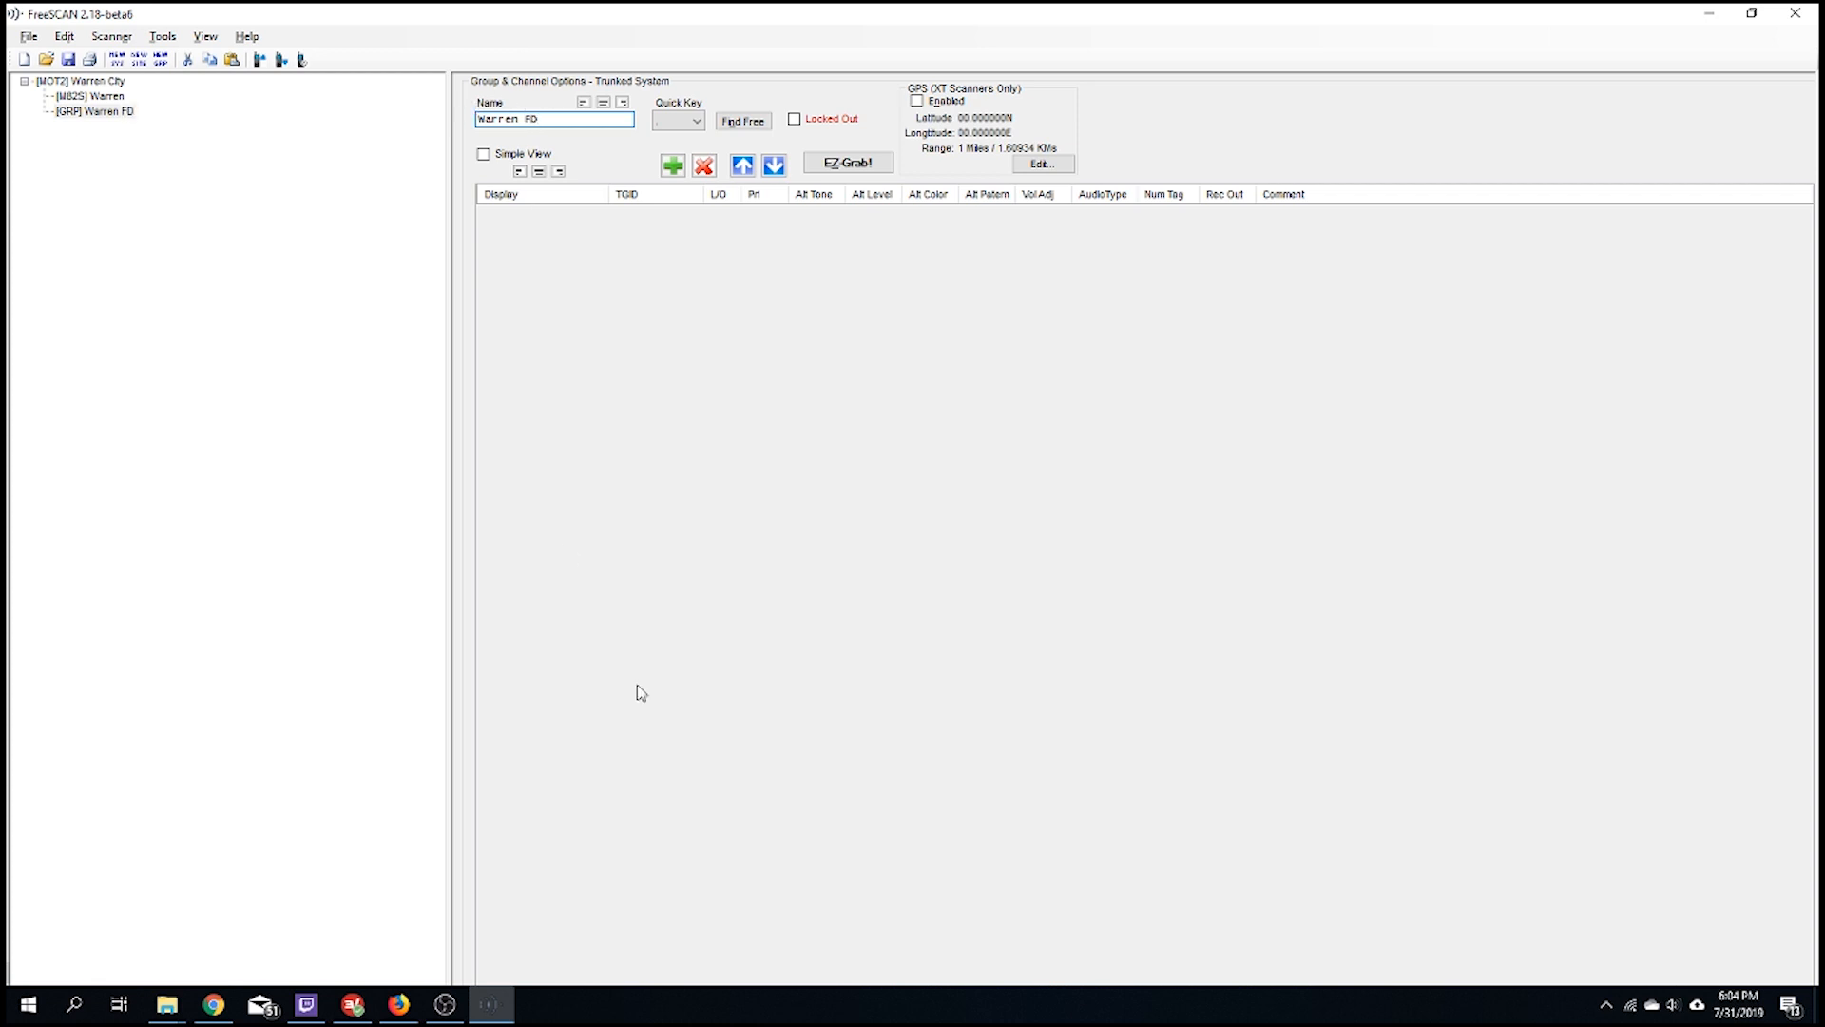
Copy all Fire Department talkgroups from the RadioReference page and load them into the cleared EZ-Grab list for the Warren FD group
click(398, 1005)
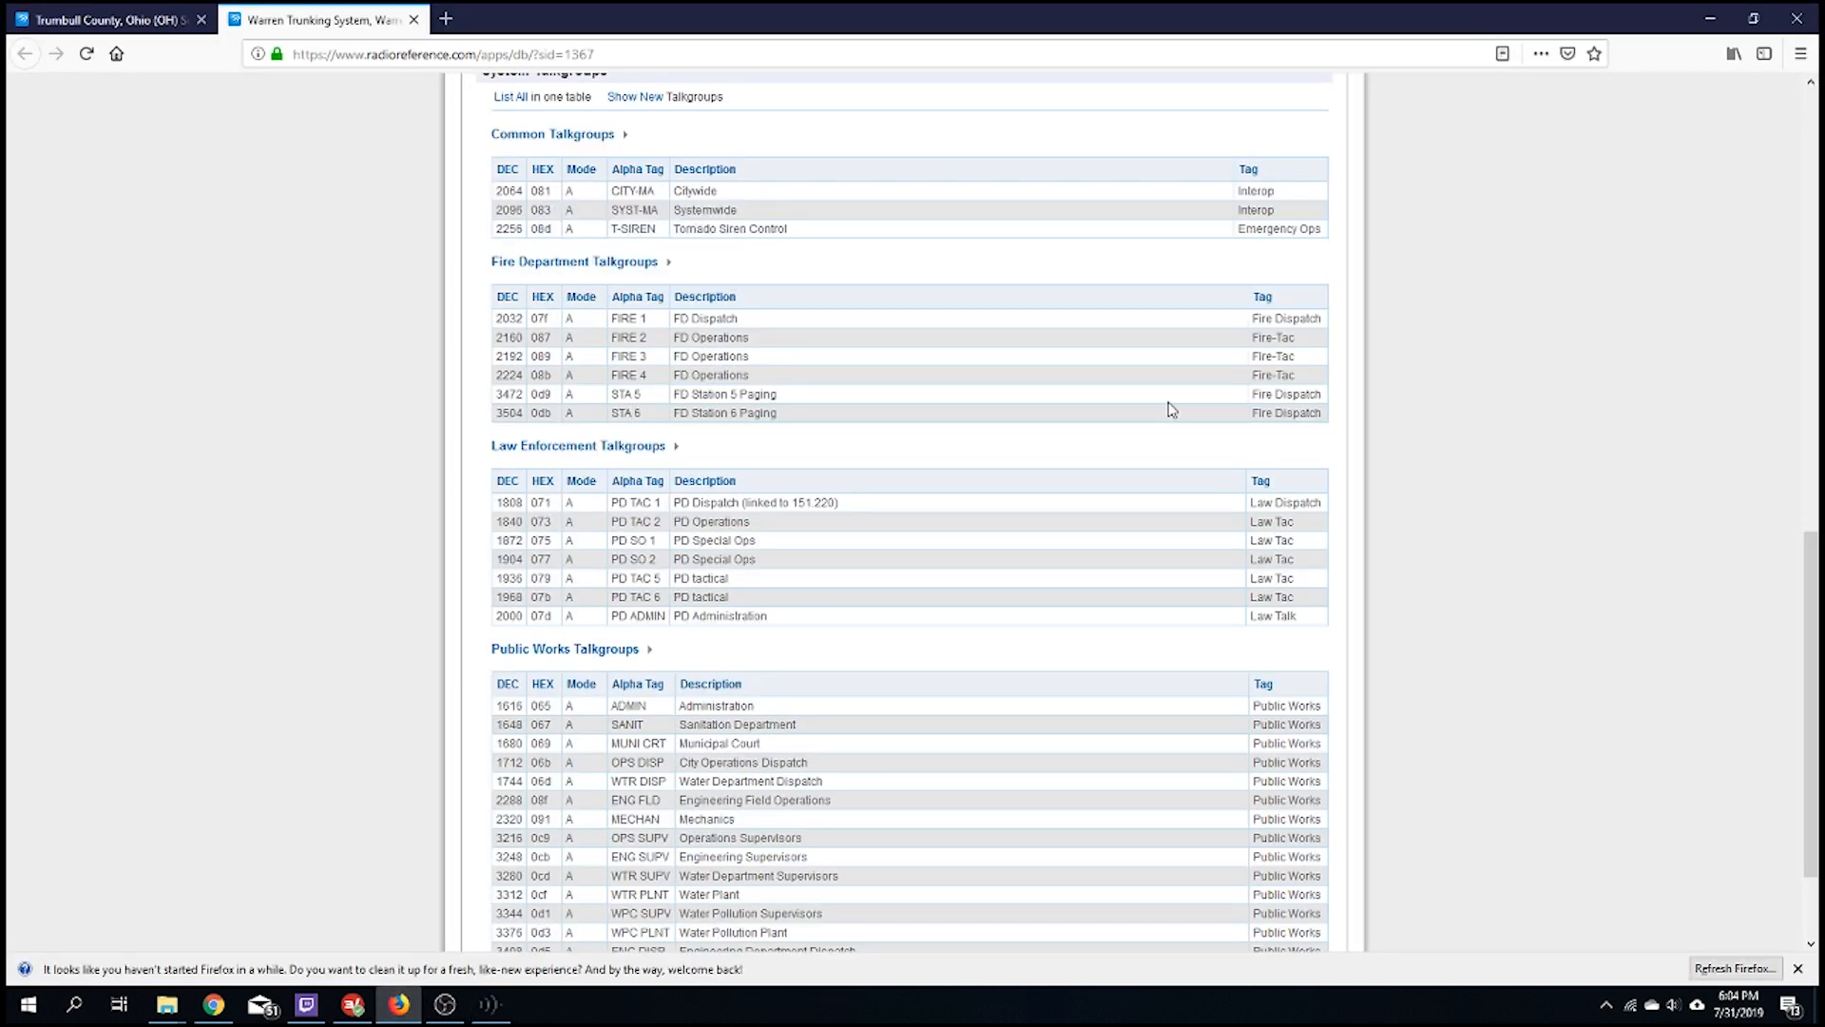
drag(1324, 416, 499, 327)
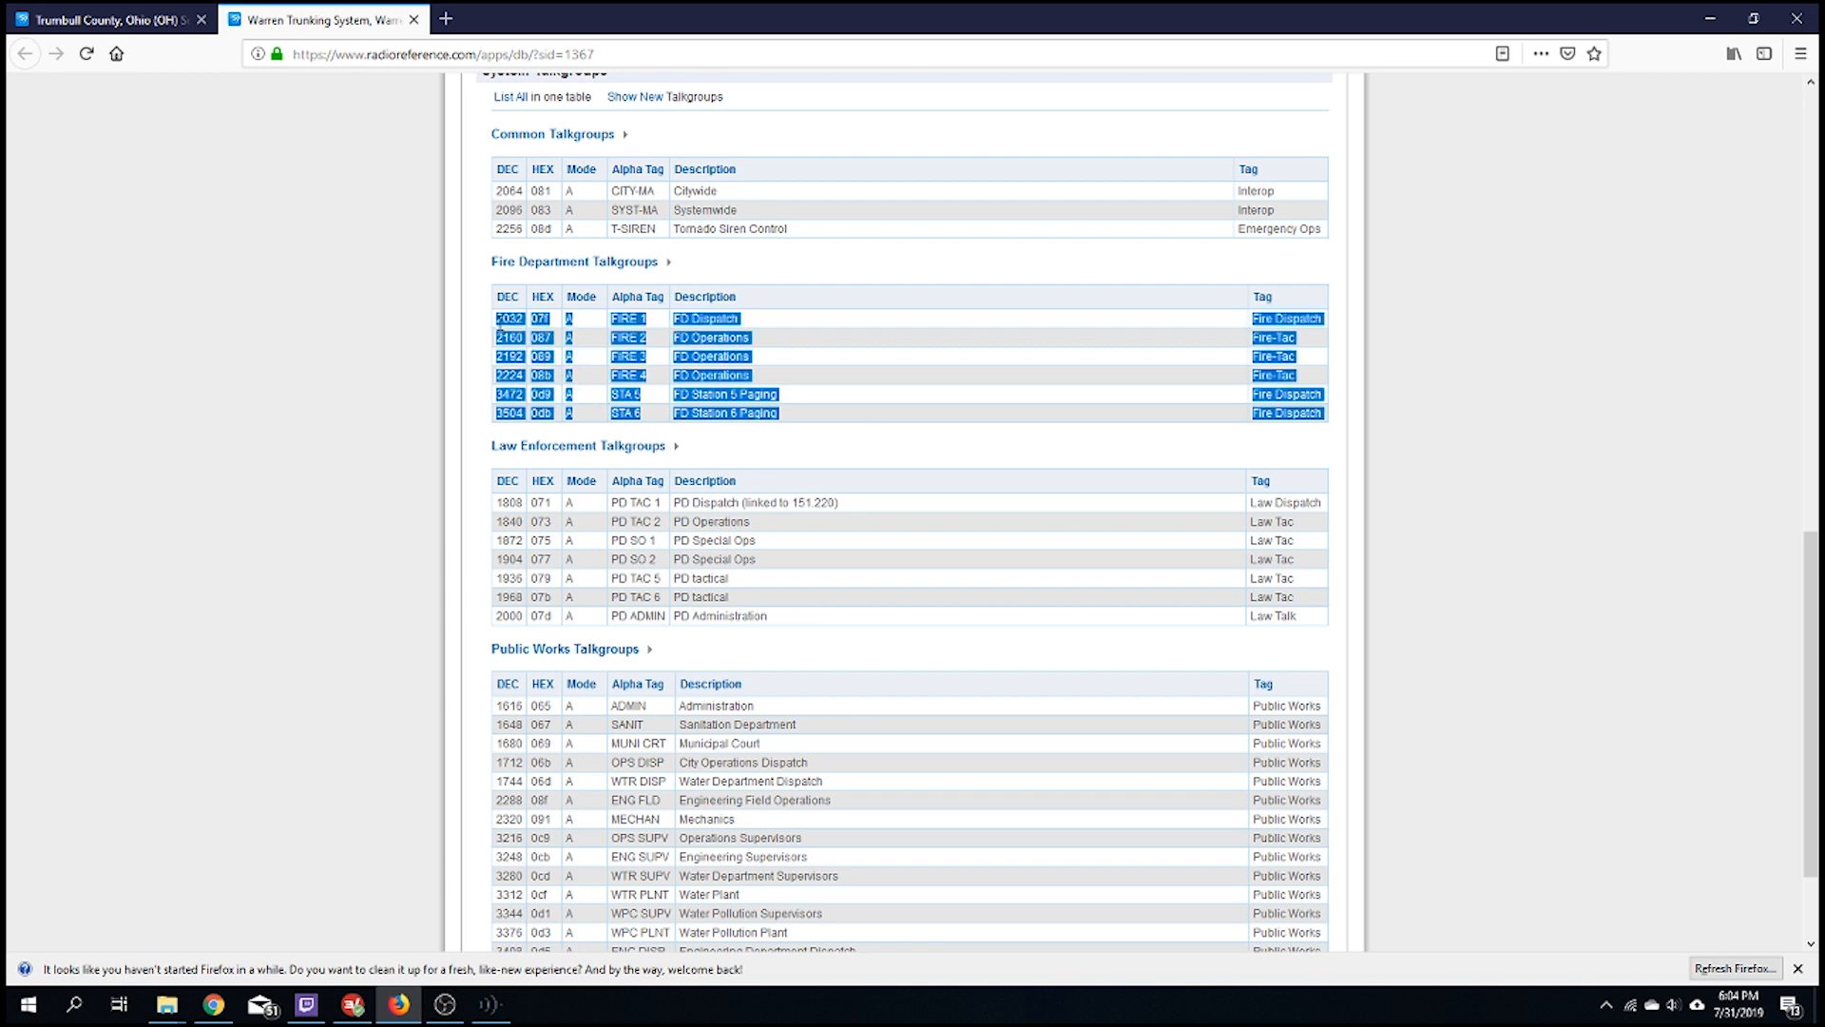
key(alt+Tab)
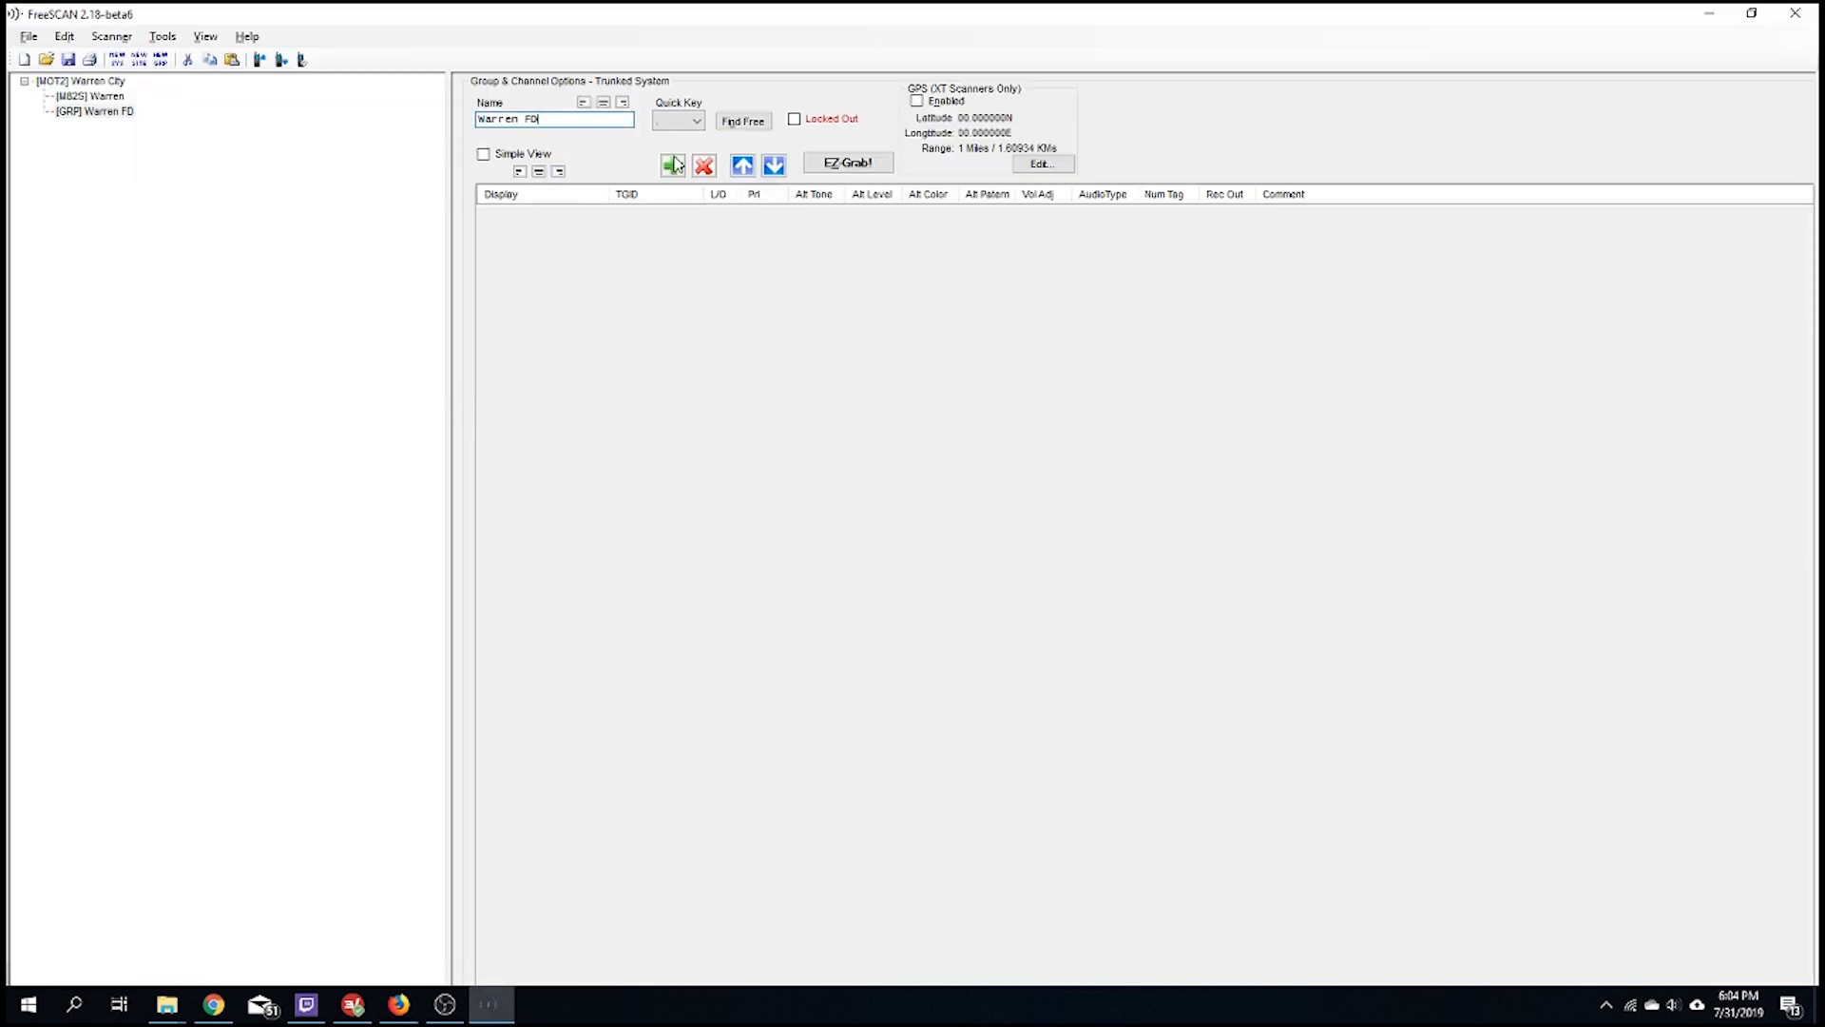
click(847, 164)
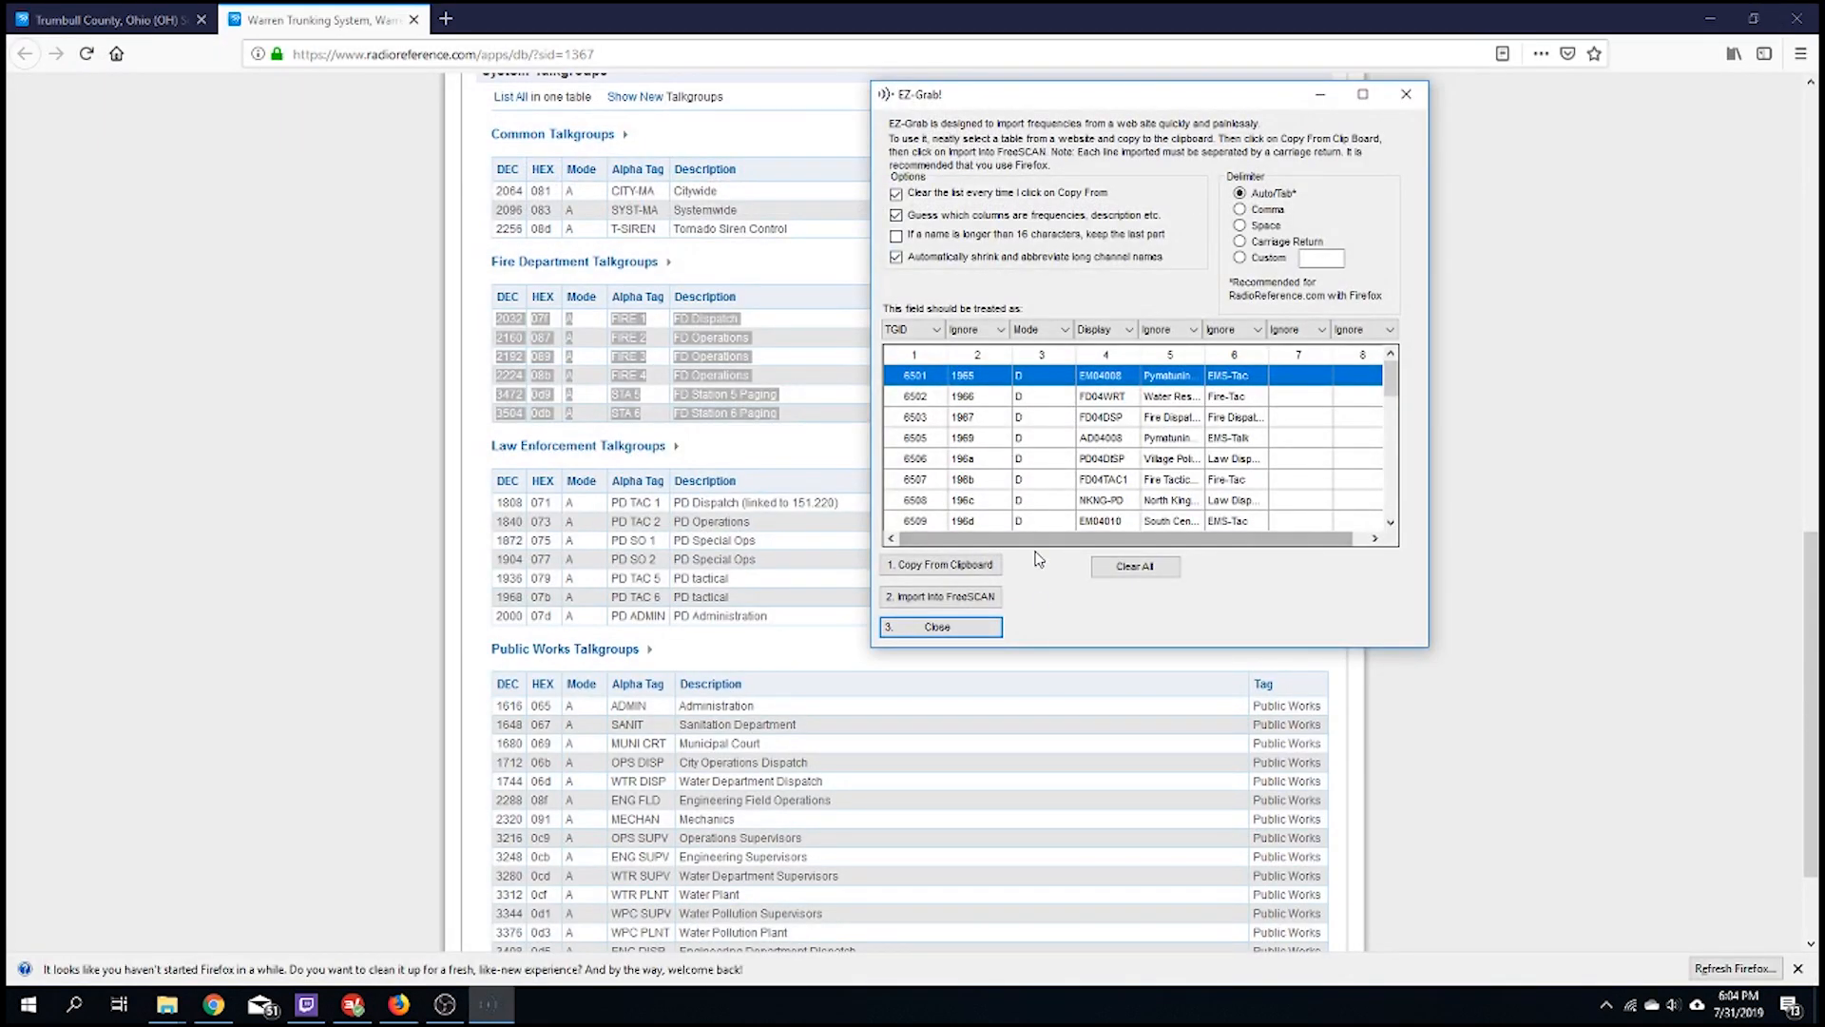
drag(962, 95, 548, 100)
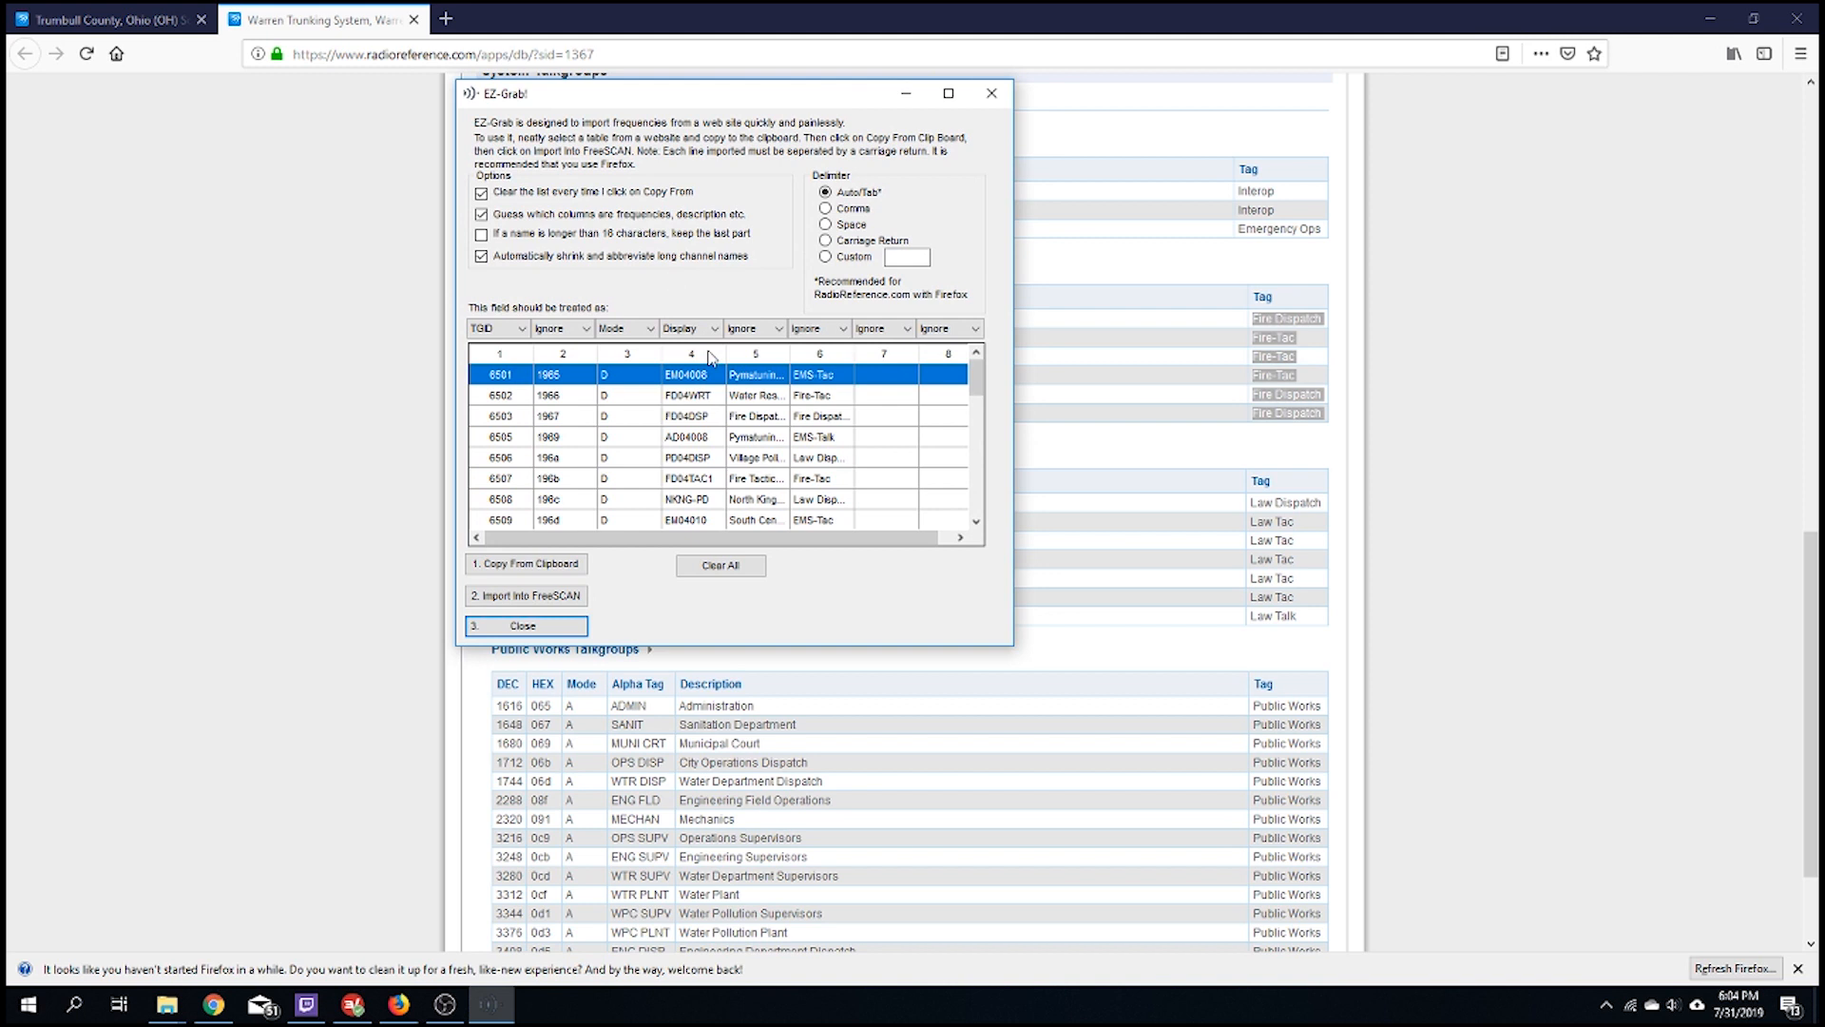
click(721, 565)
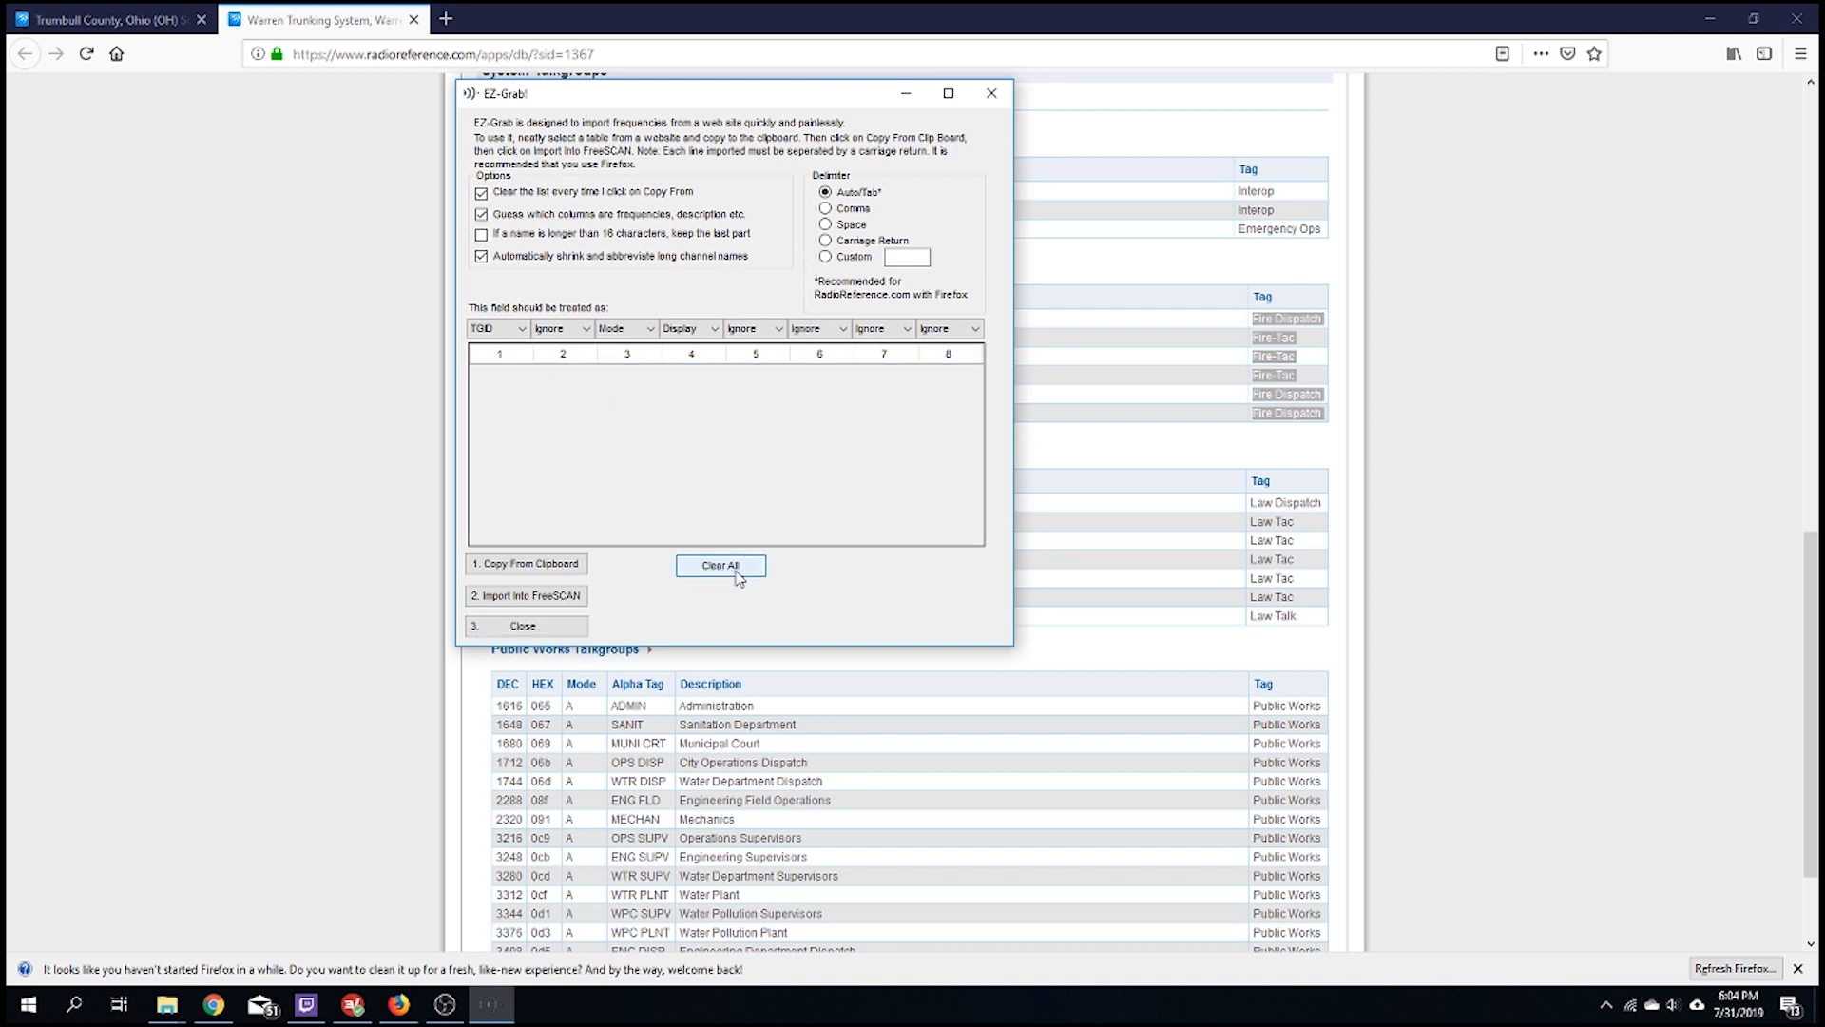
click(526, 563)
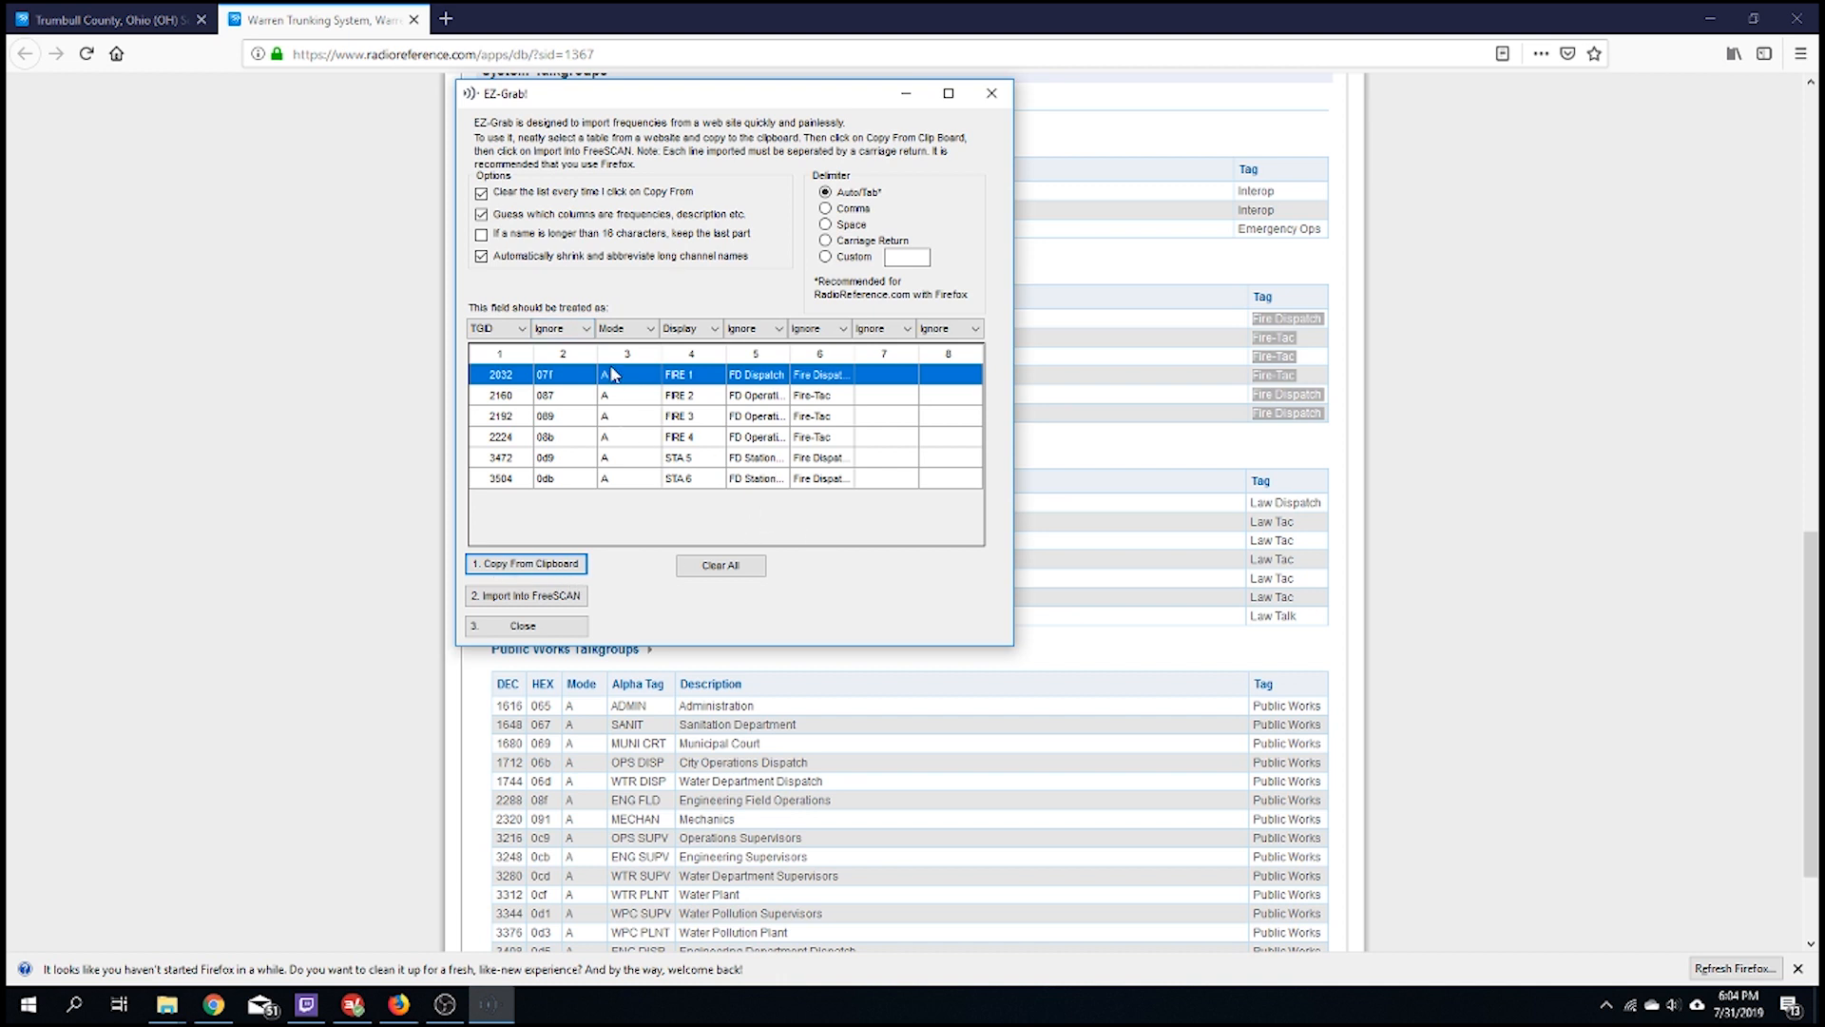
Compare EZ-Grab's column assignments with the Fire Department table and examine the field type choices for the hex and mode columns
drag(616, 95, 949, 115)
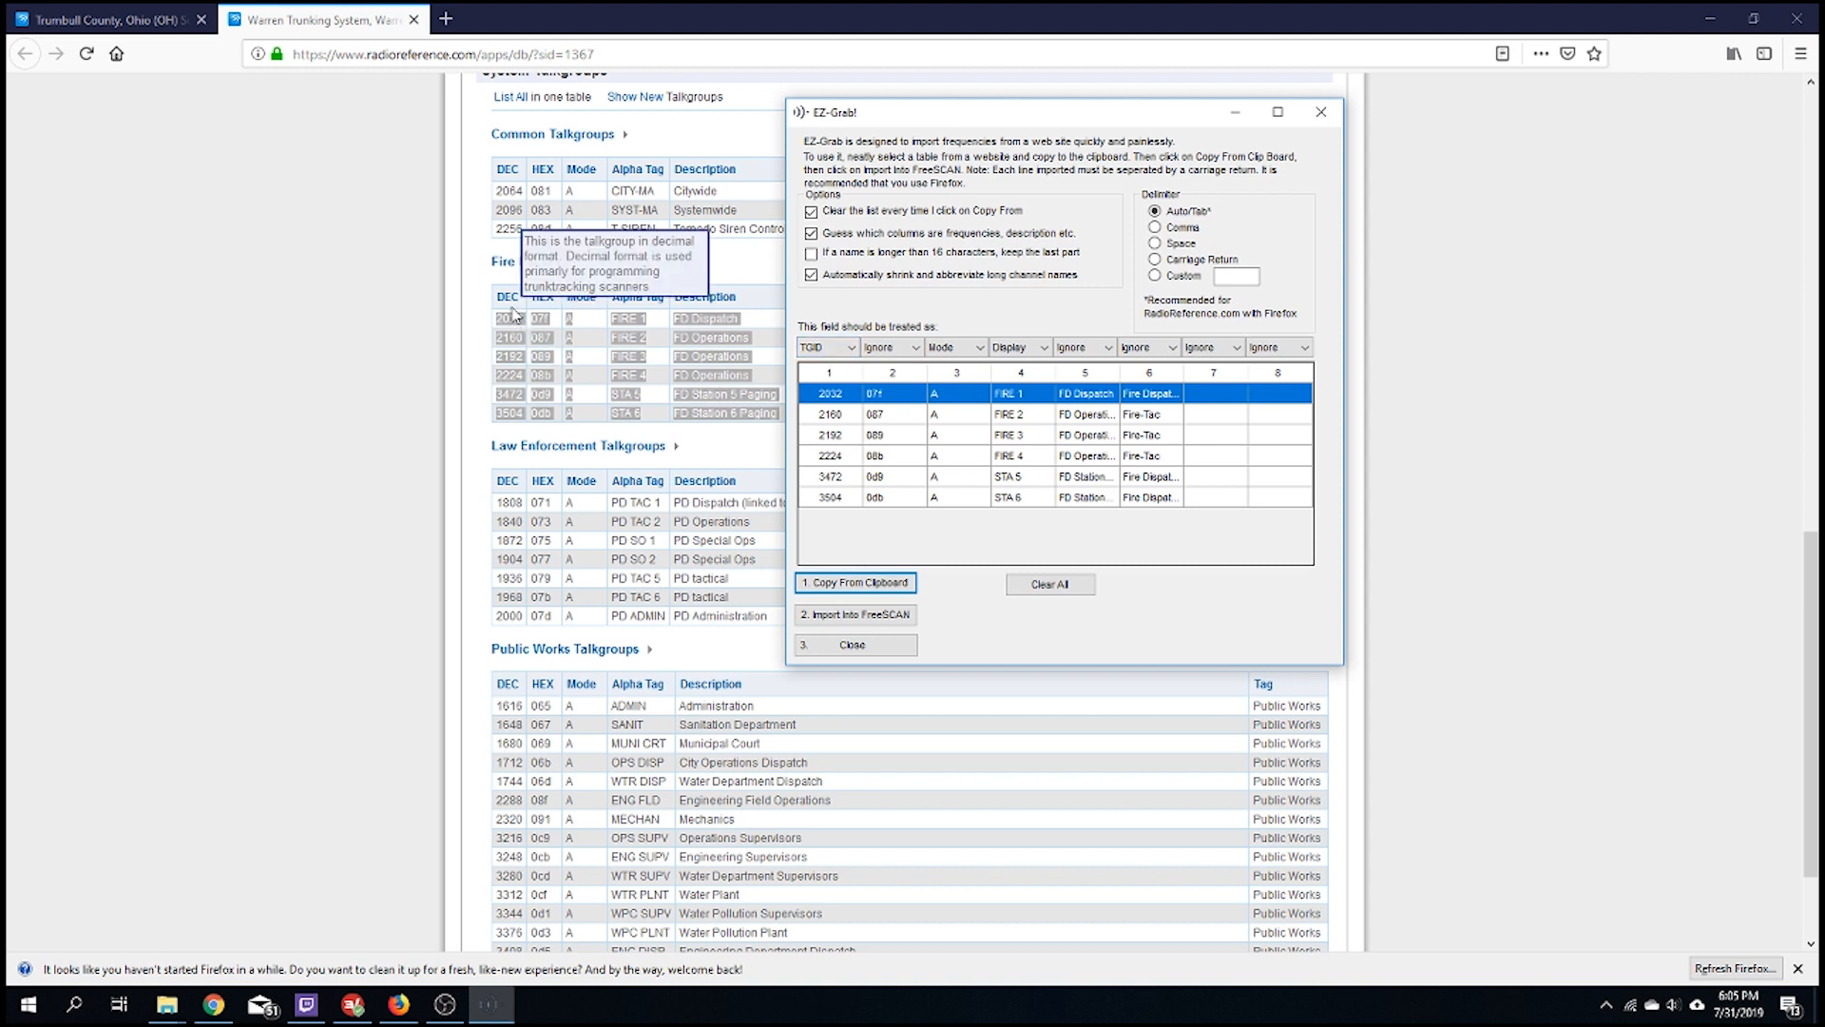
click(903, 352)
click(903, 352)
click(957, 352)
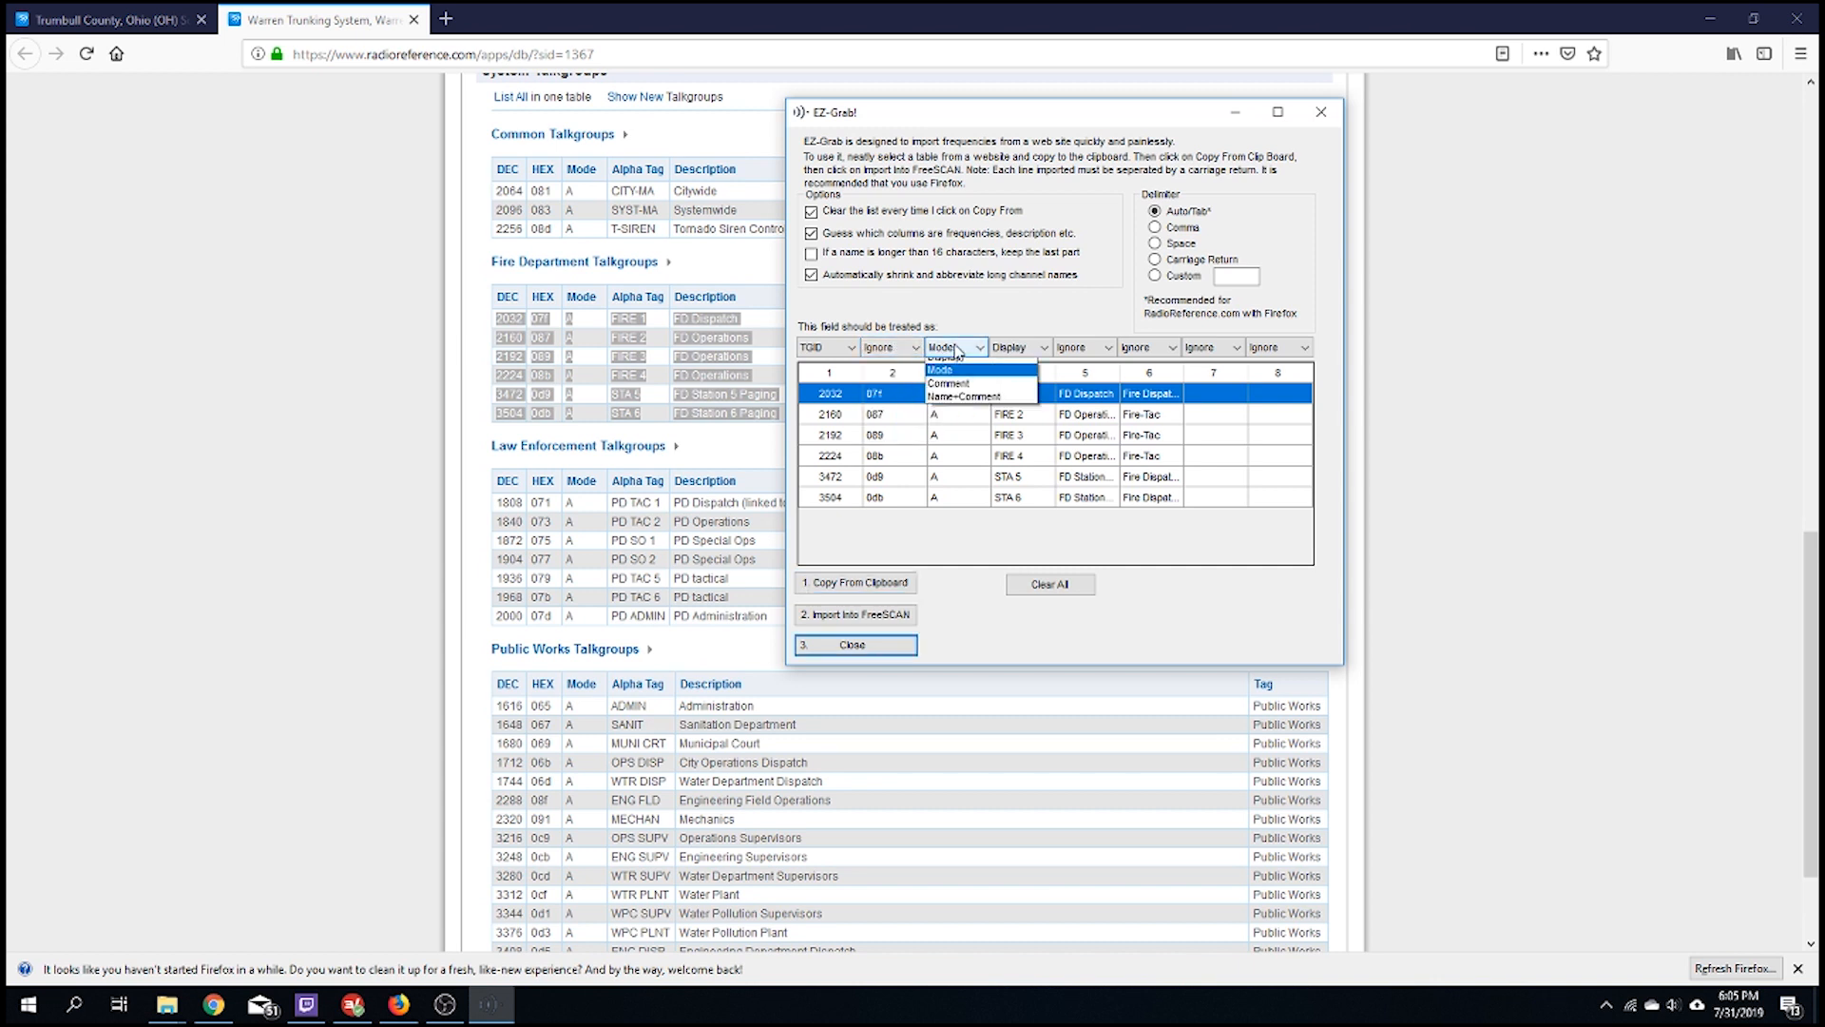
click(961, 406)
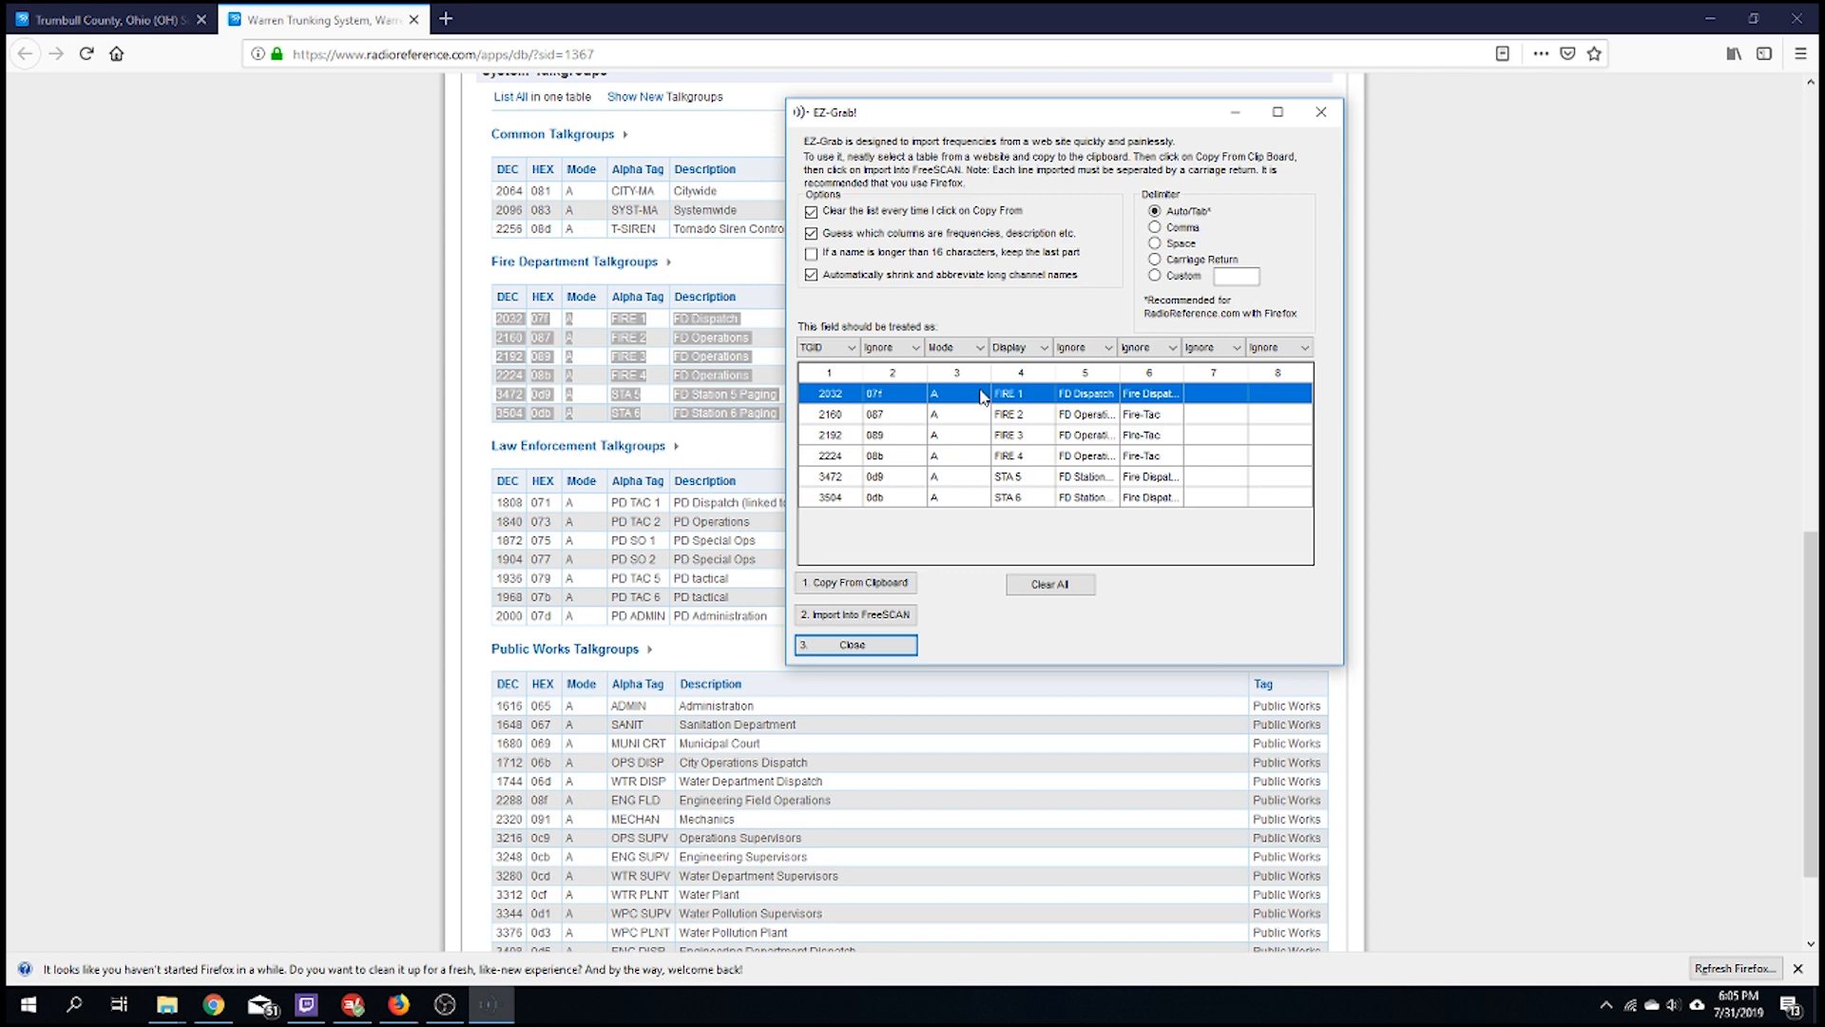
drag(908, 119, 1076, 114)
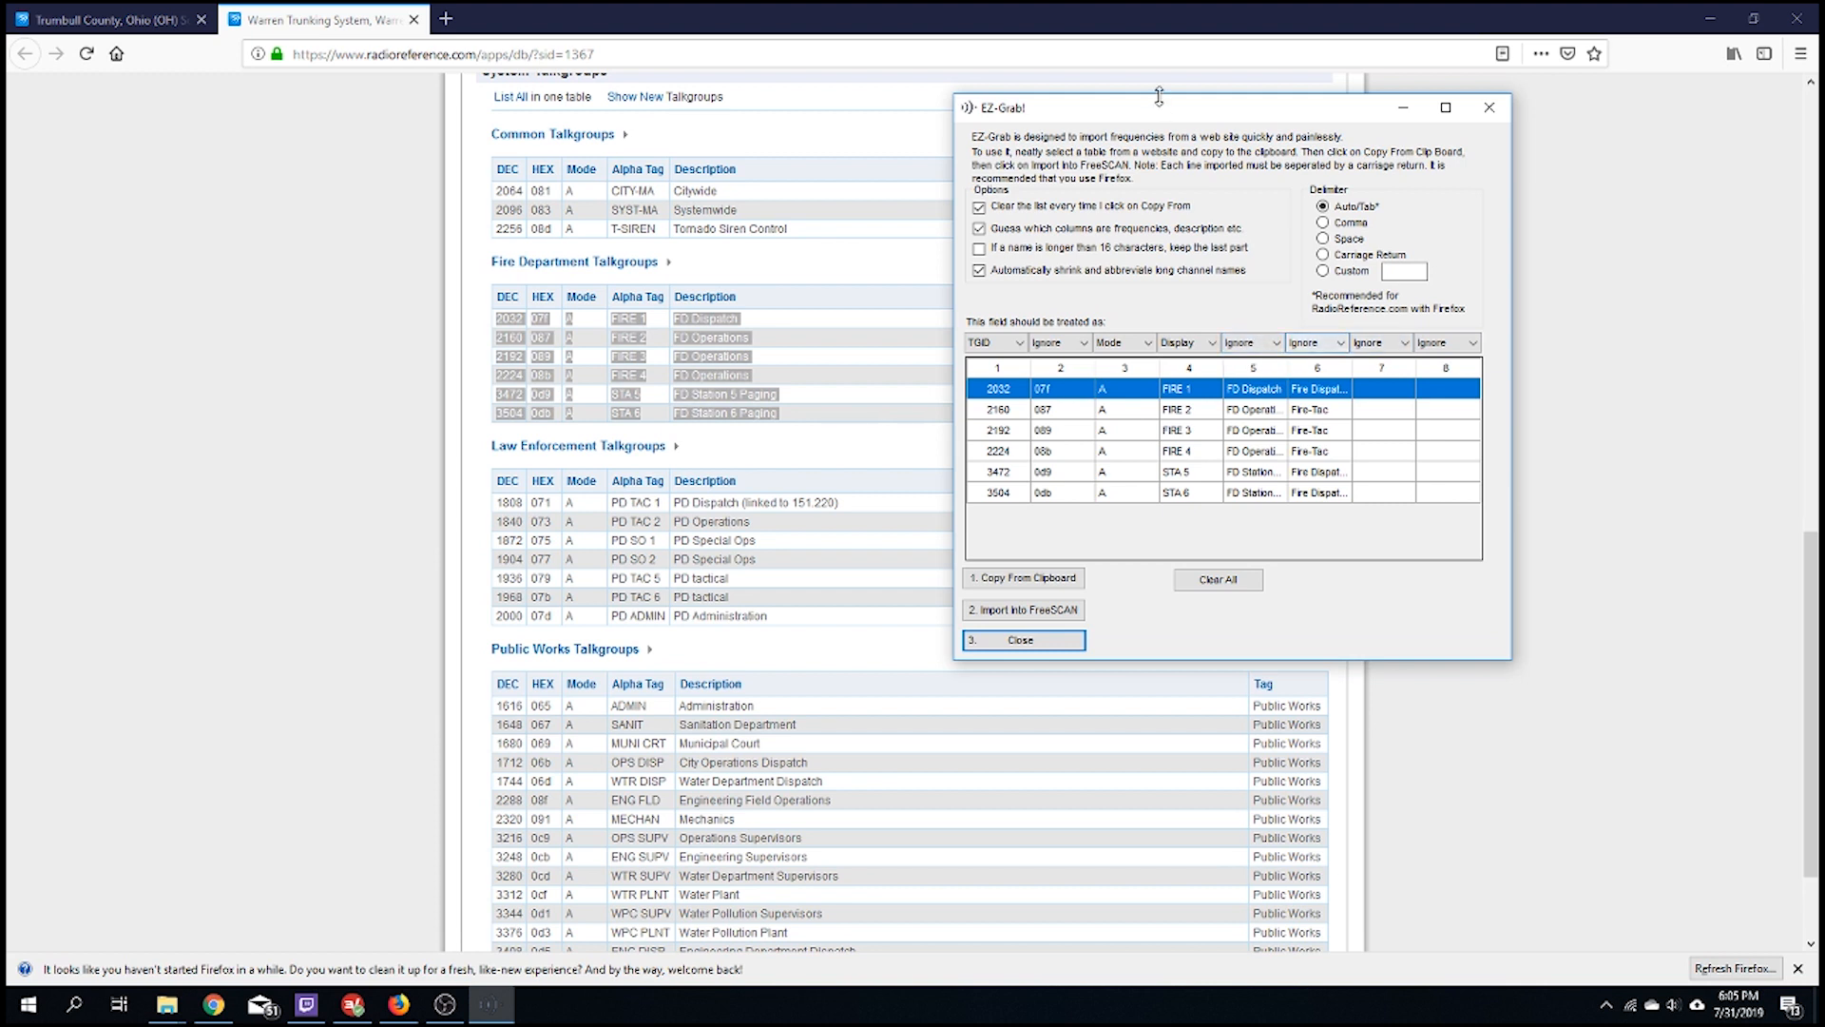
drag(1178, 118, 1059, 96)
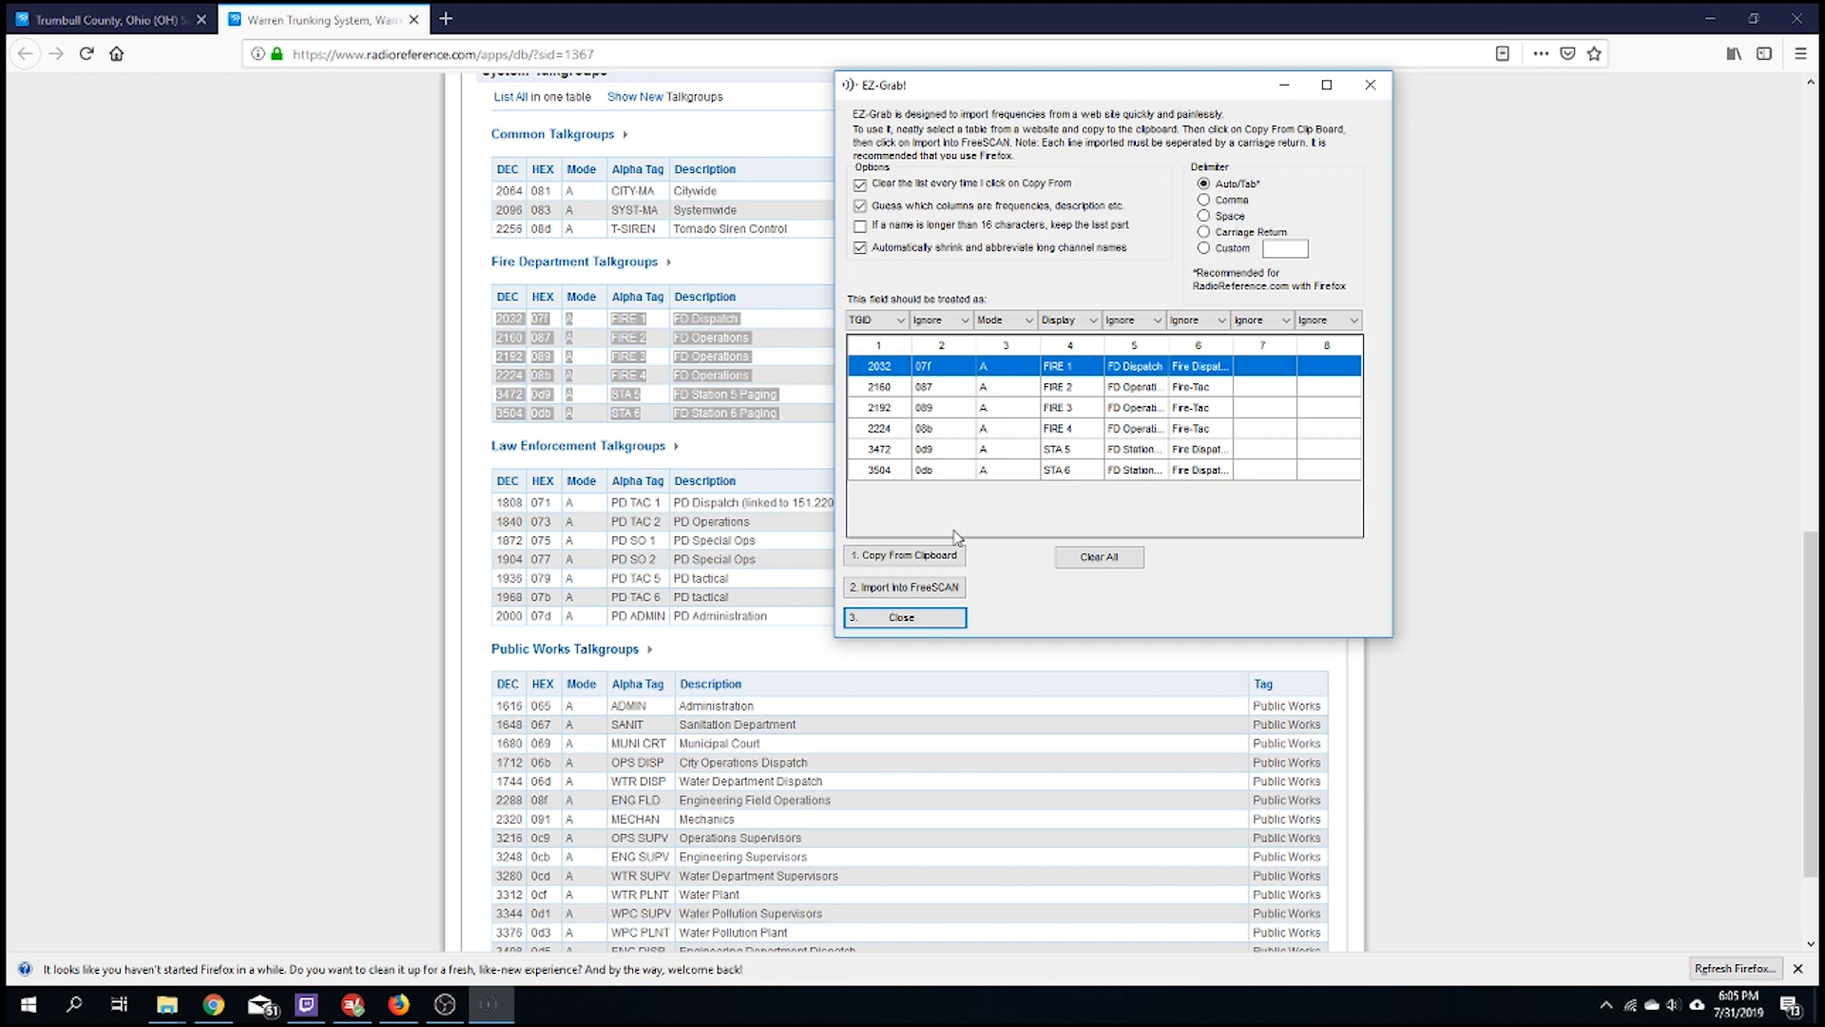
Import the fire talkgroups into the Warren FD group and close EZ-Grab
click(921, 587)
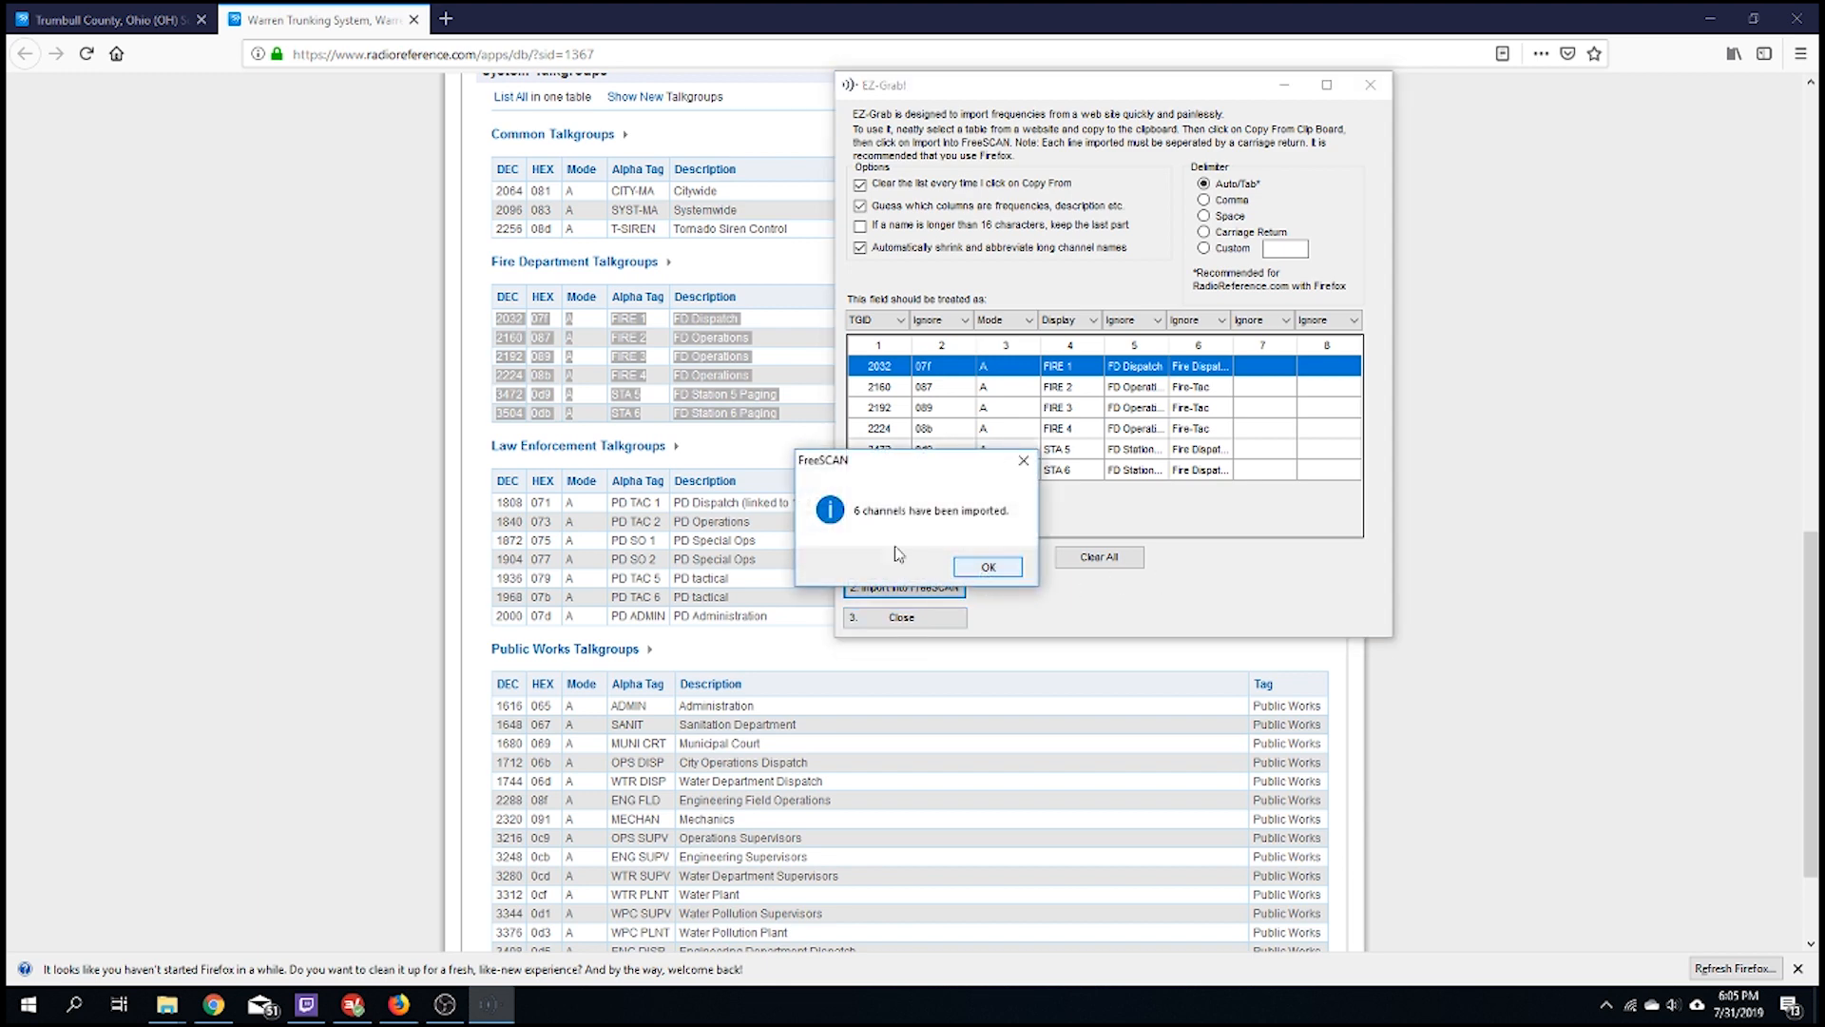
click(988, 567)
click(944, 619)
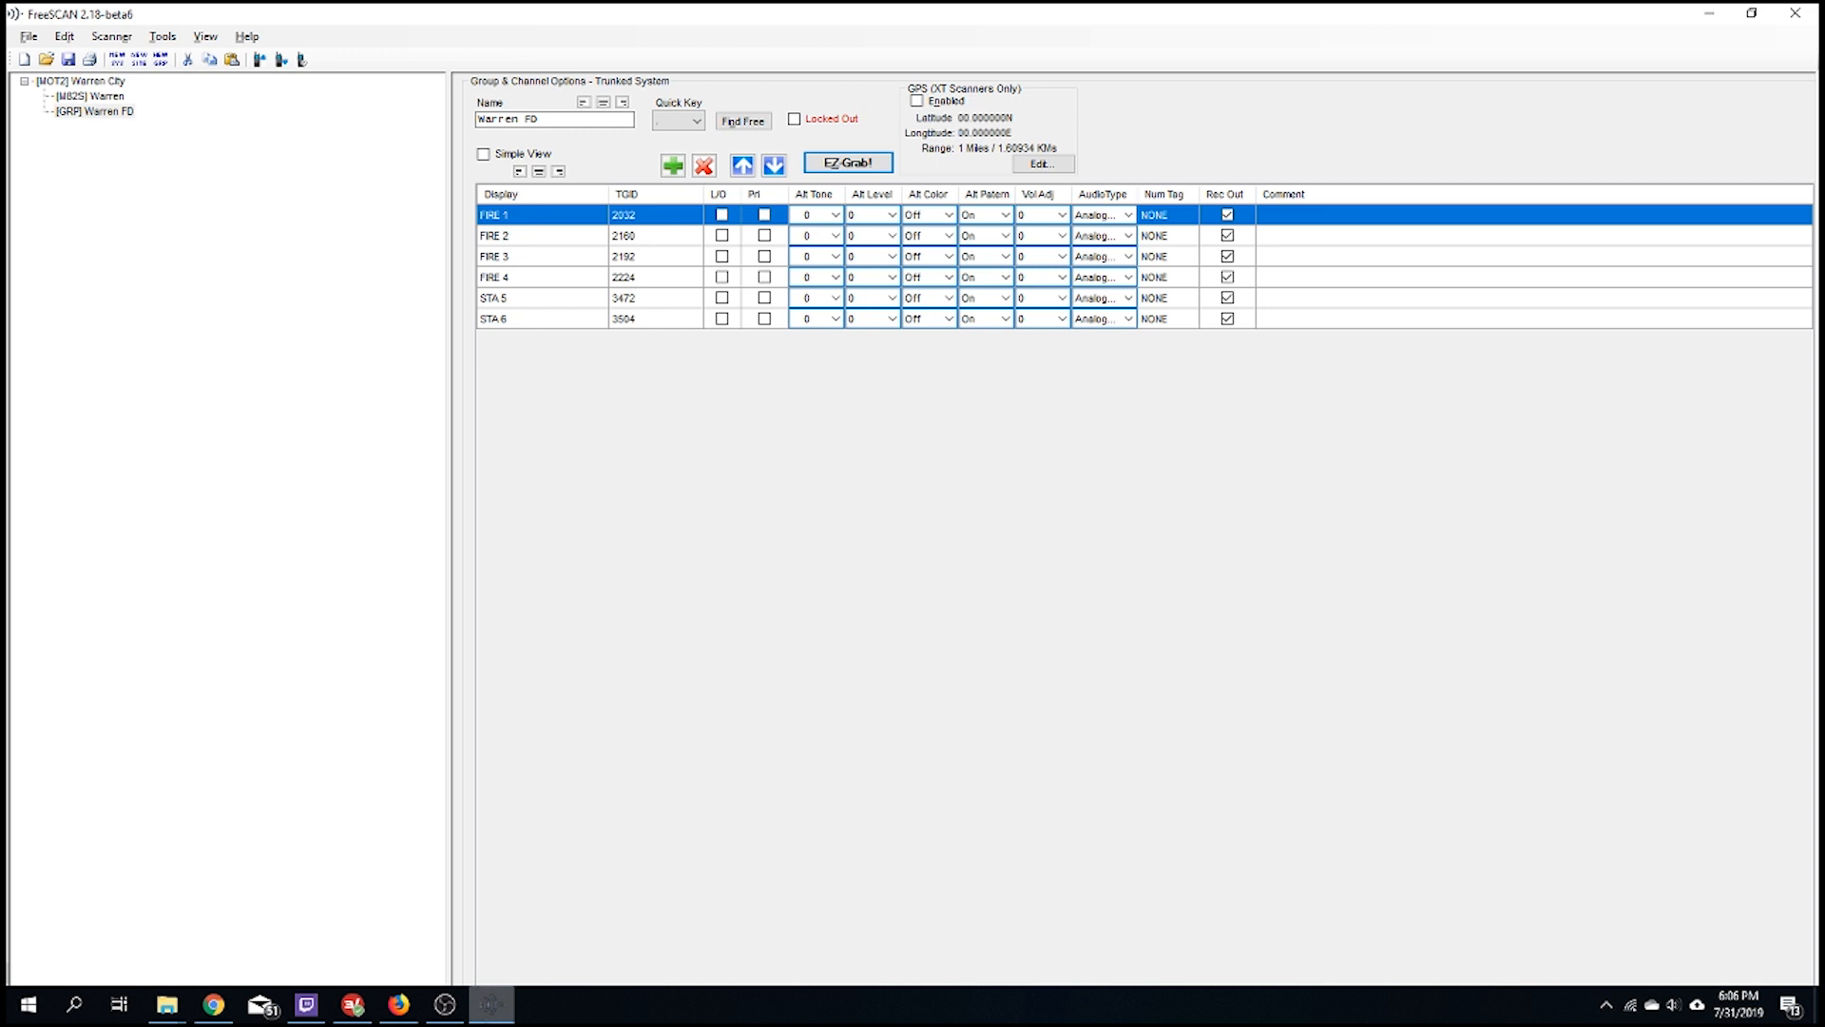
Compare the imported talkgroup IDs with the RadioReference table and look at the alert tone choices for FIRE 1 in FreeSCAN
click(407, 1006)
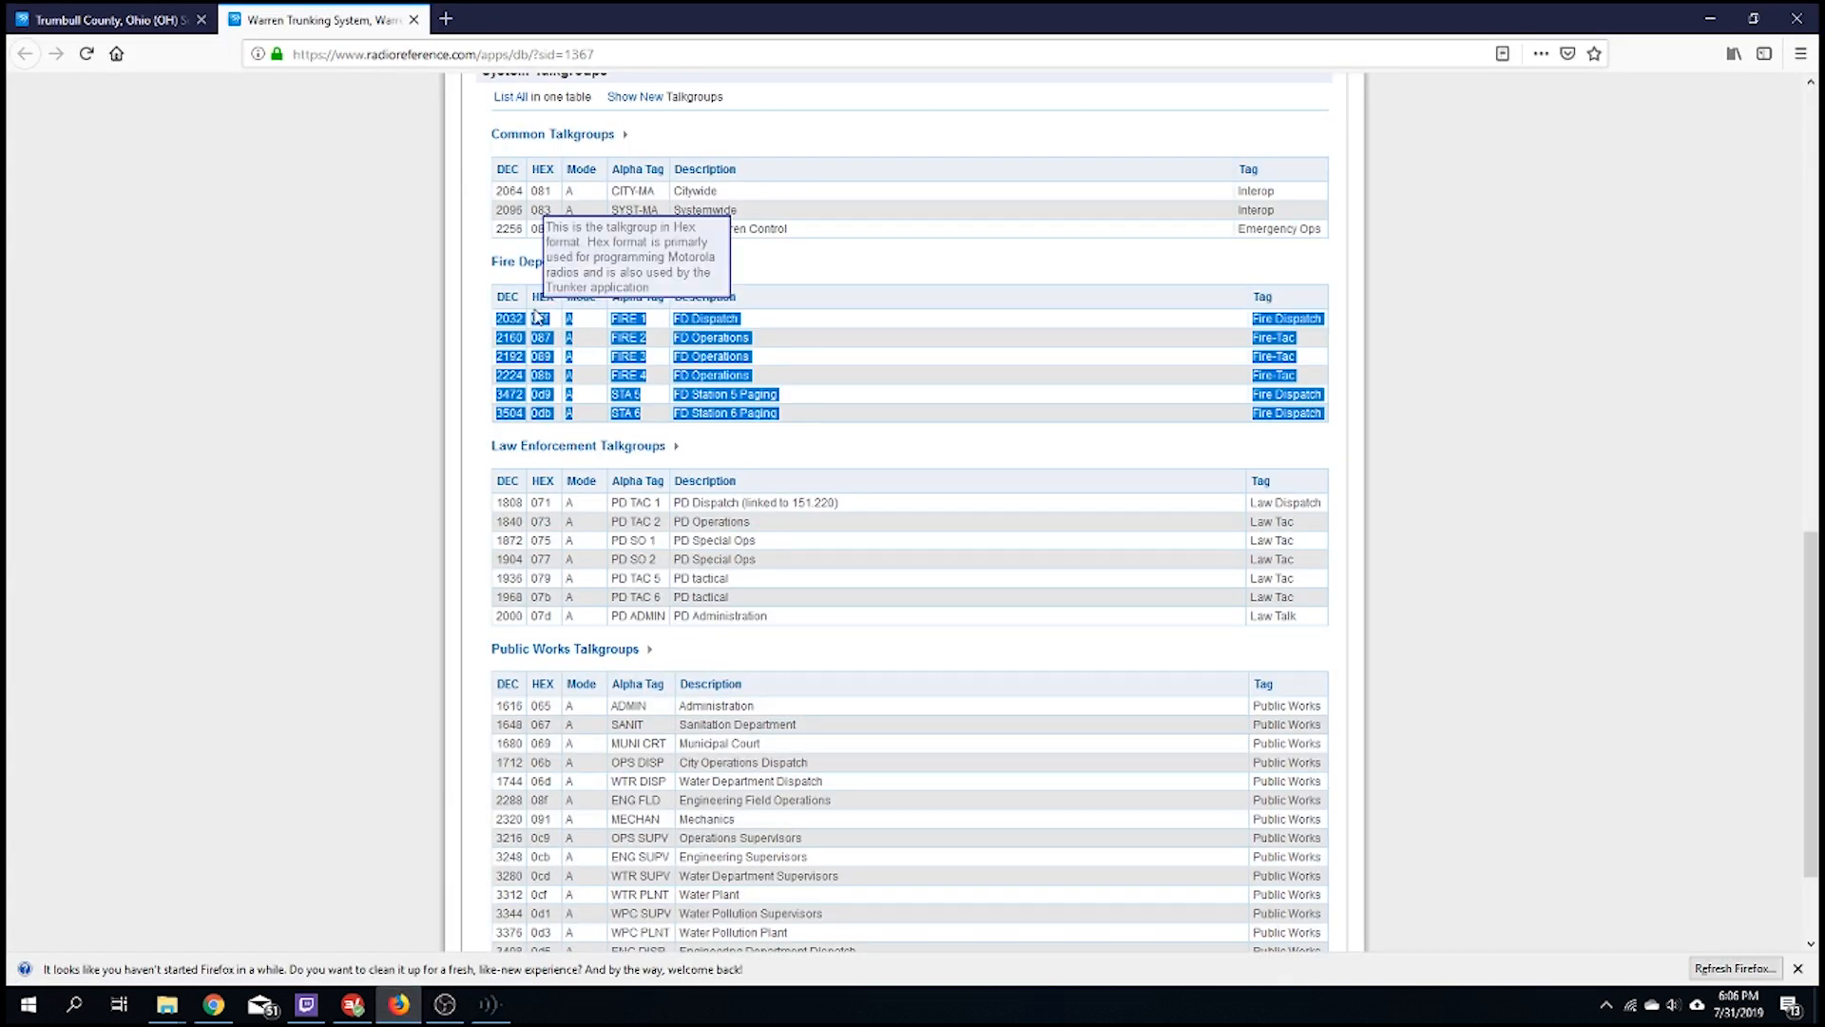
click(490, 1006)
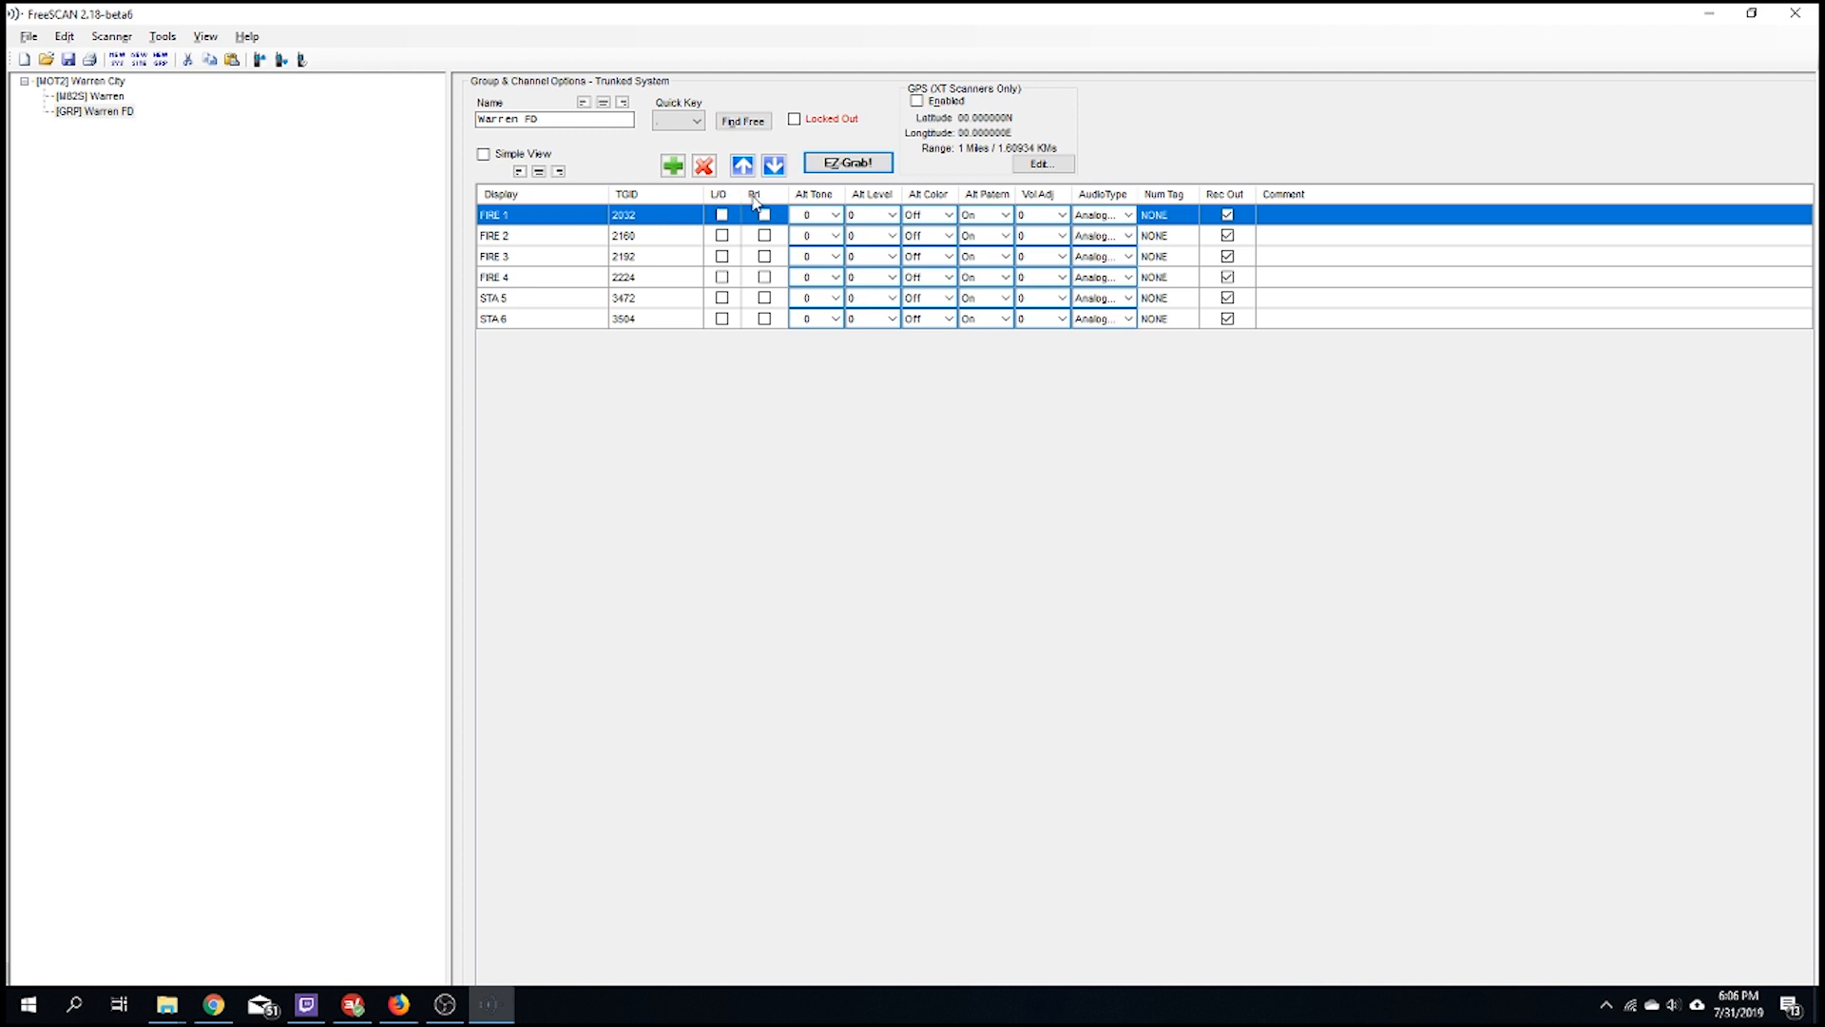
click(837, 215)
click(838, 216)
click(839, 217)
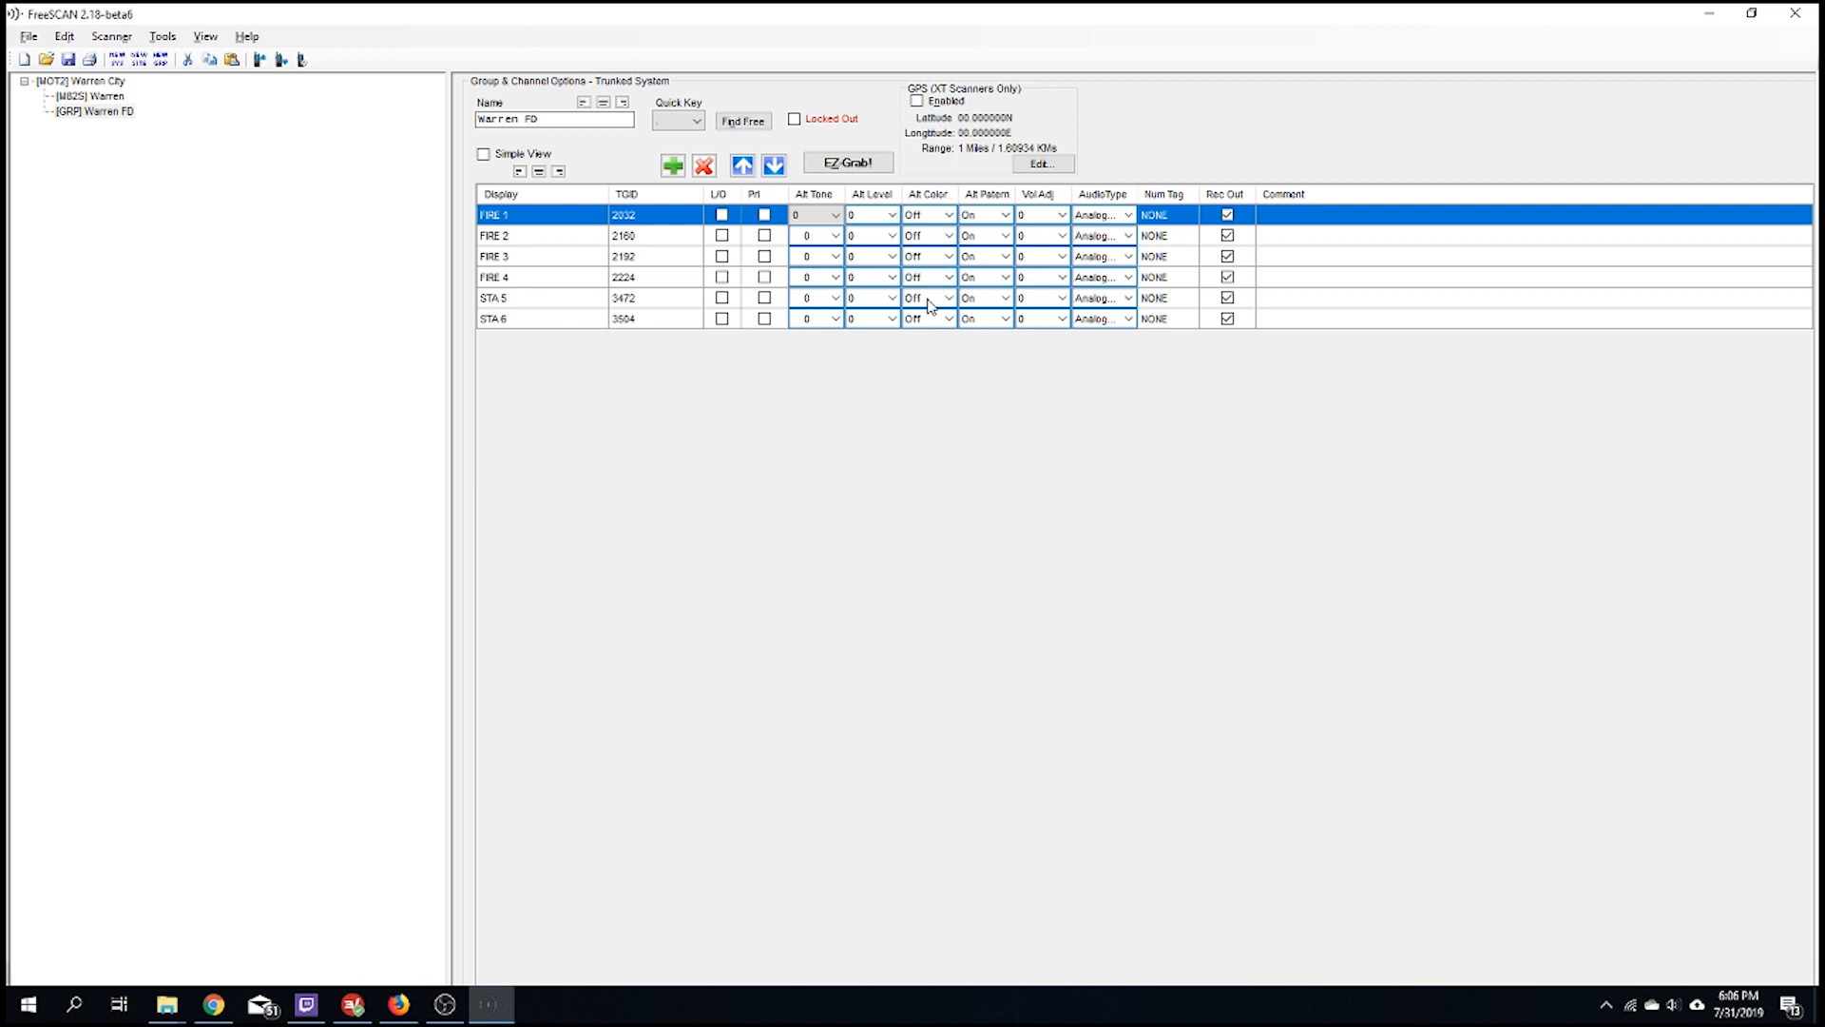
Set the alert light colour of the FIRE 1 talkgroup to Yellow
click(947, 216)
click(948, 215)
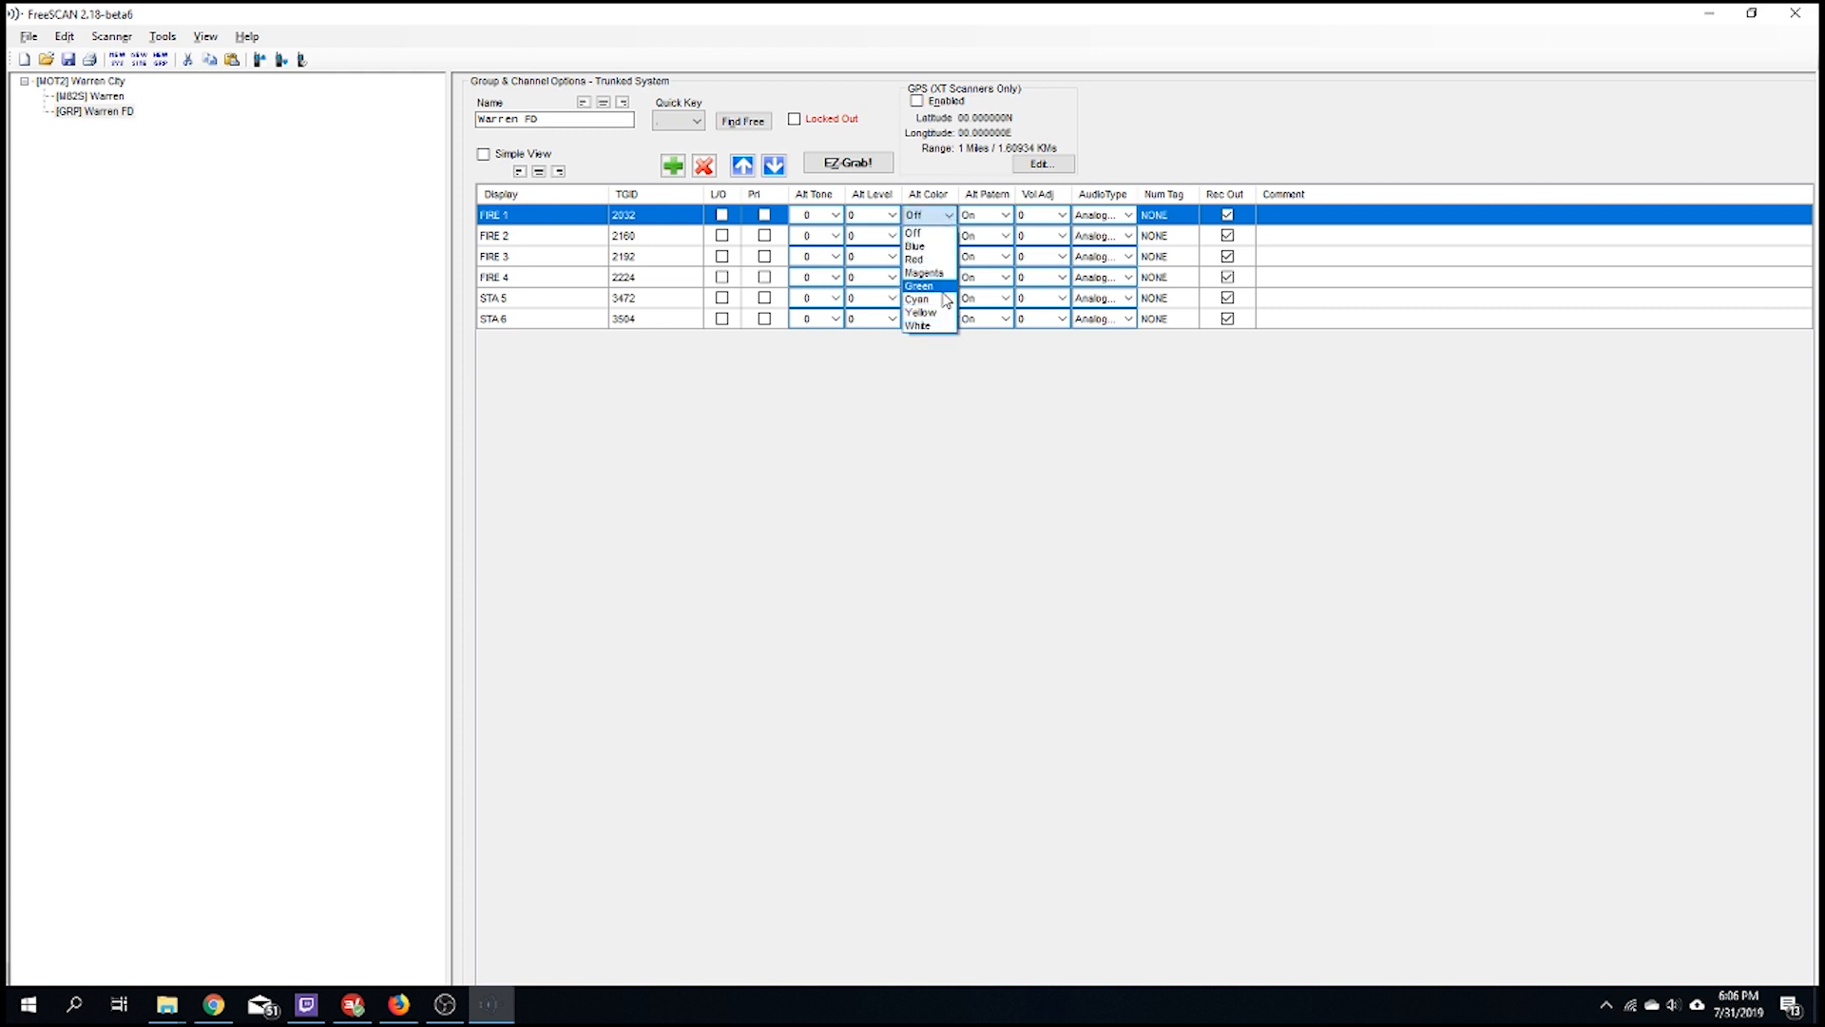
click(921, 313)
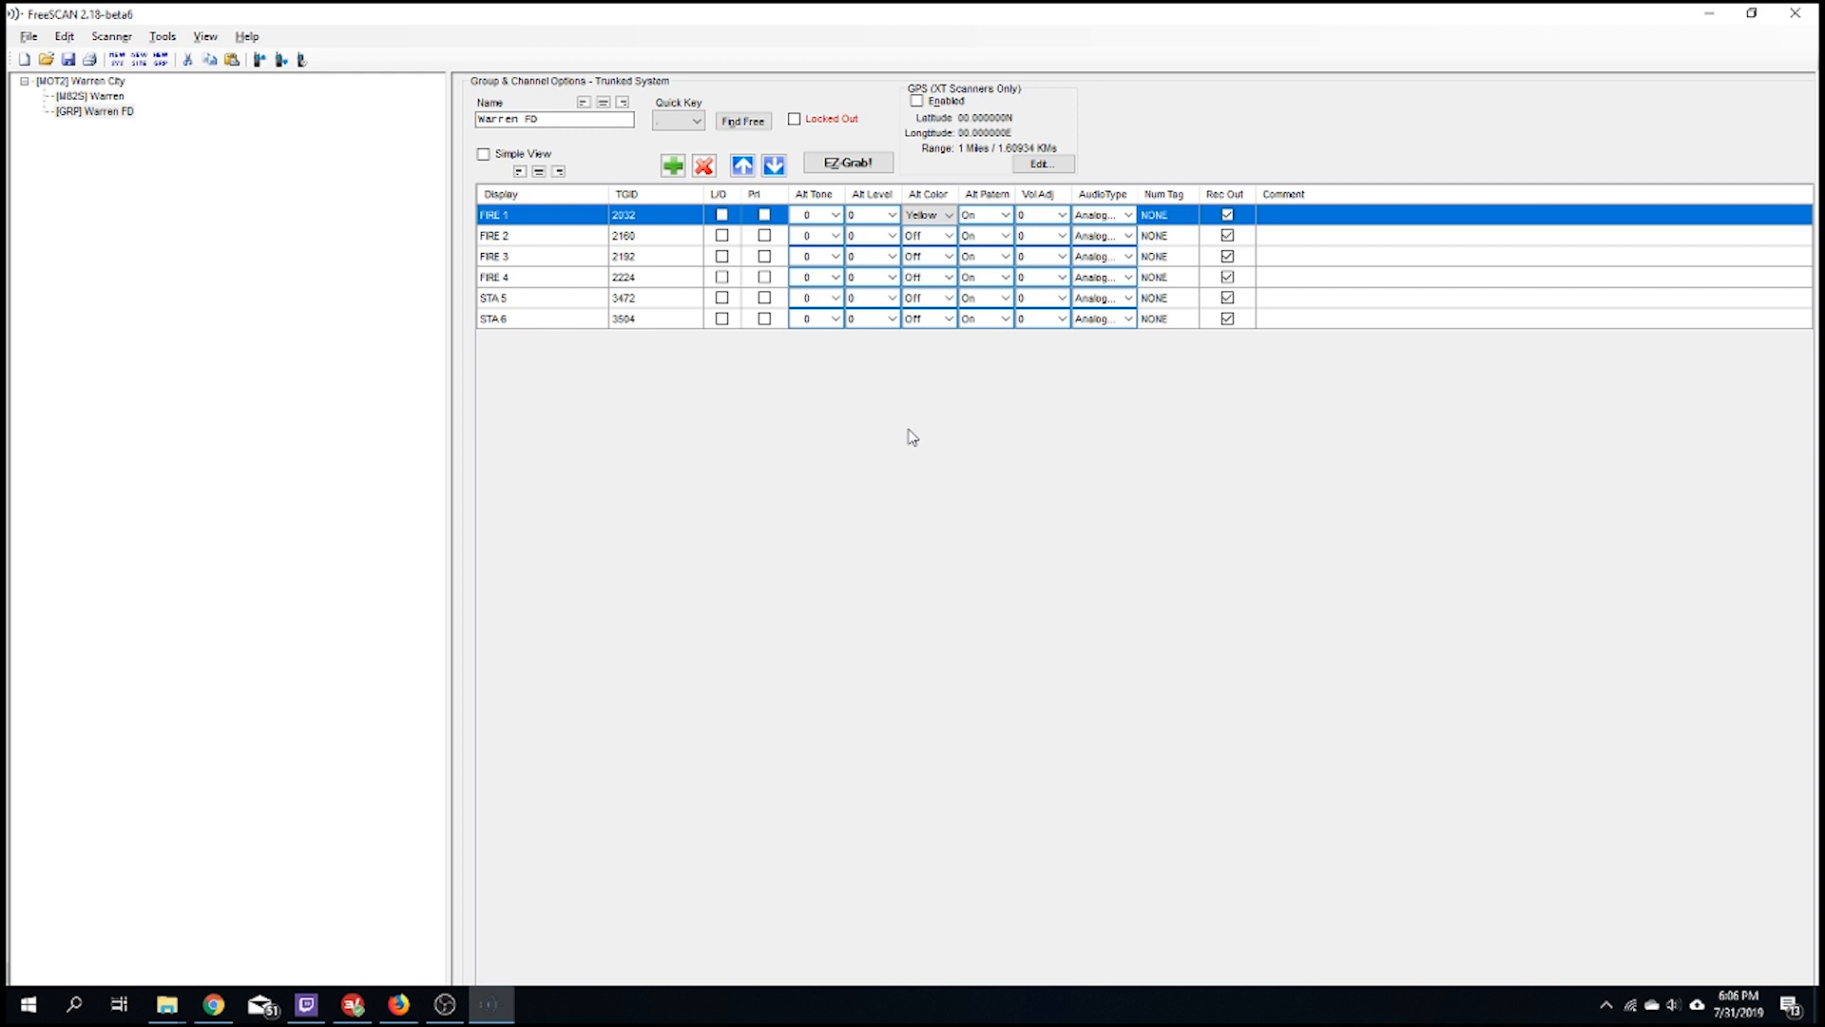
Look at the alert pattern and volume adjustment choices for the FIRE 1 talkgroup
click(1004, 215)
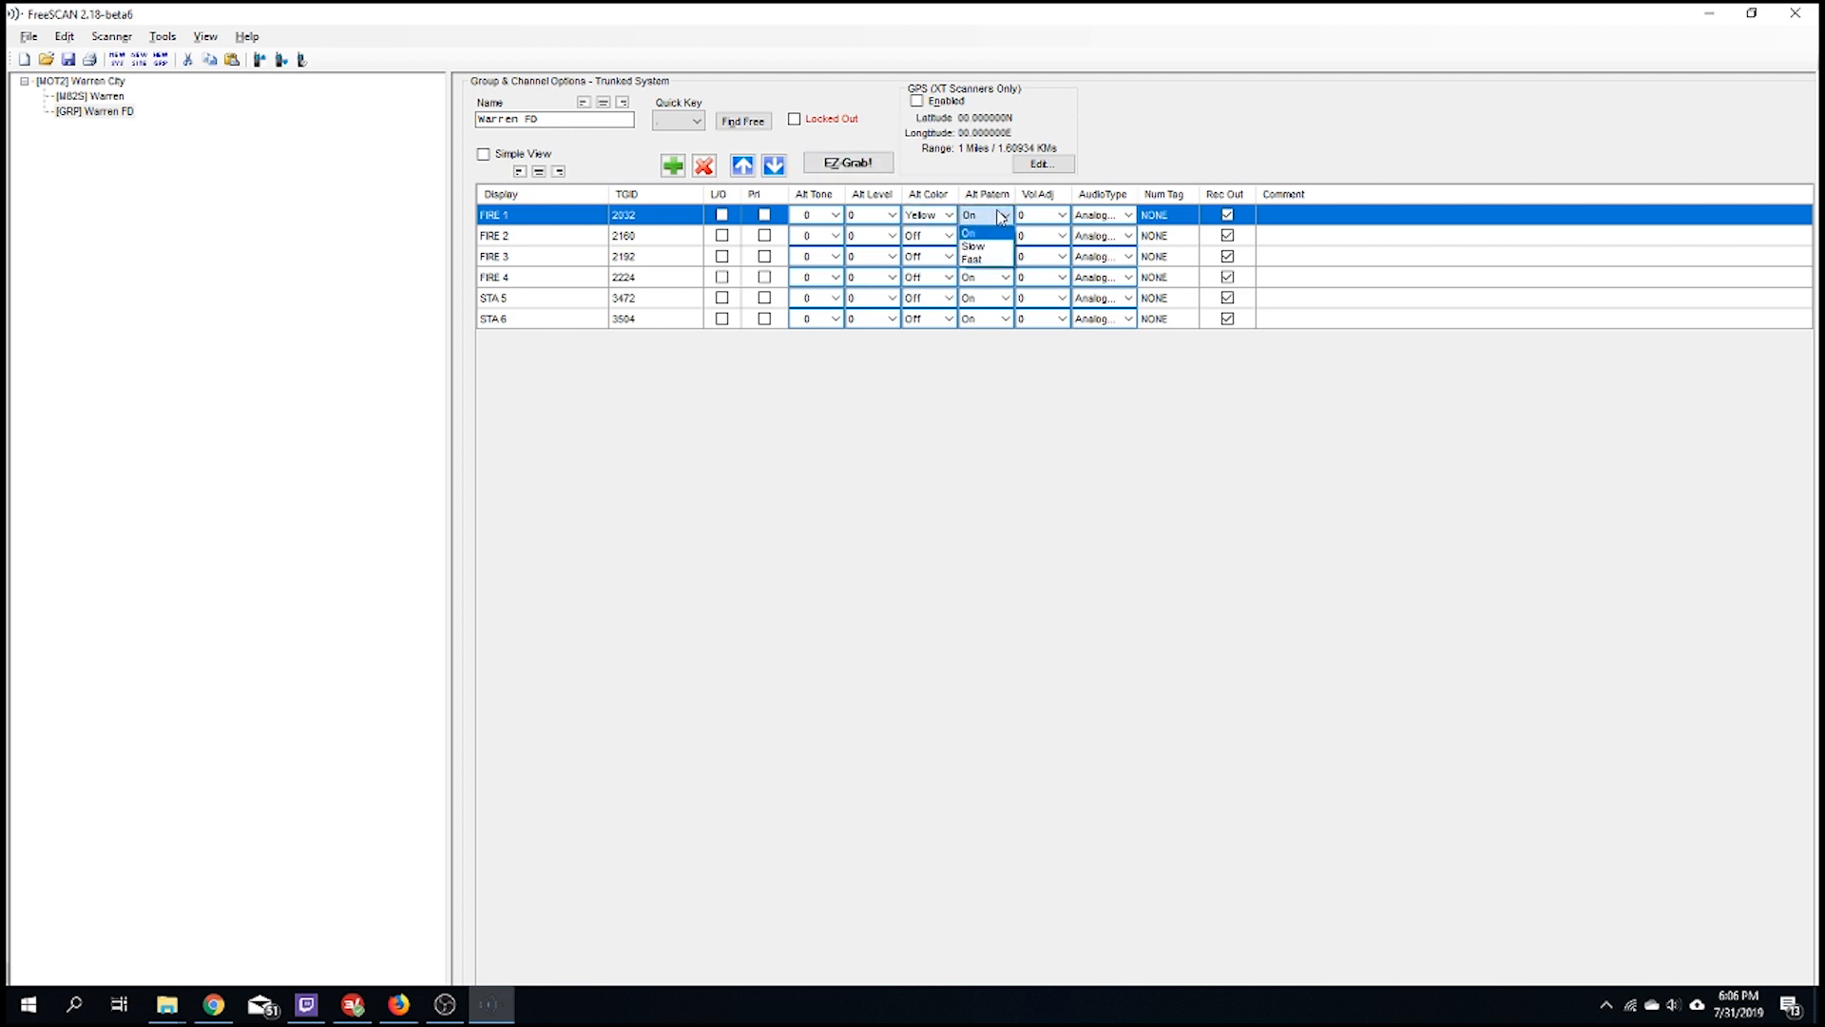
click(1052, 481)
click(1063, 216)
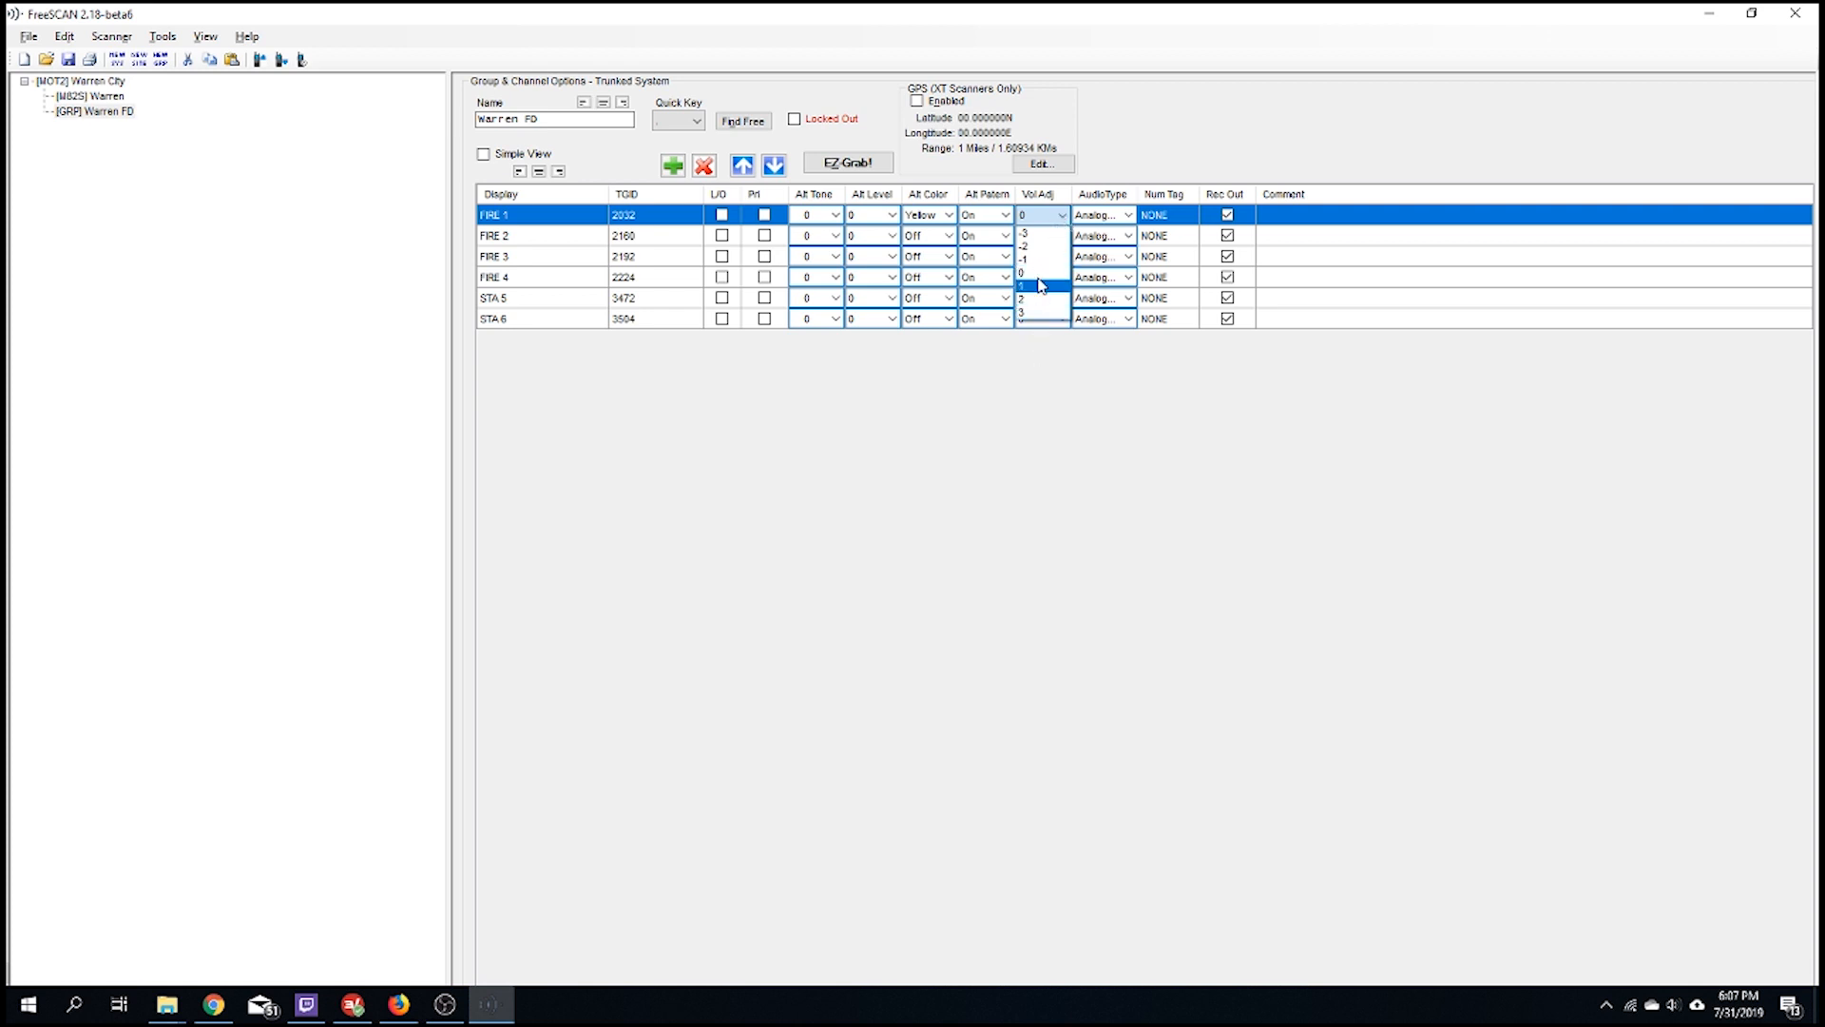
click(1067, 216)
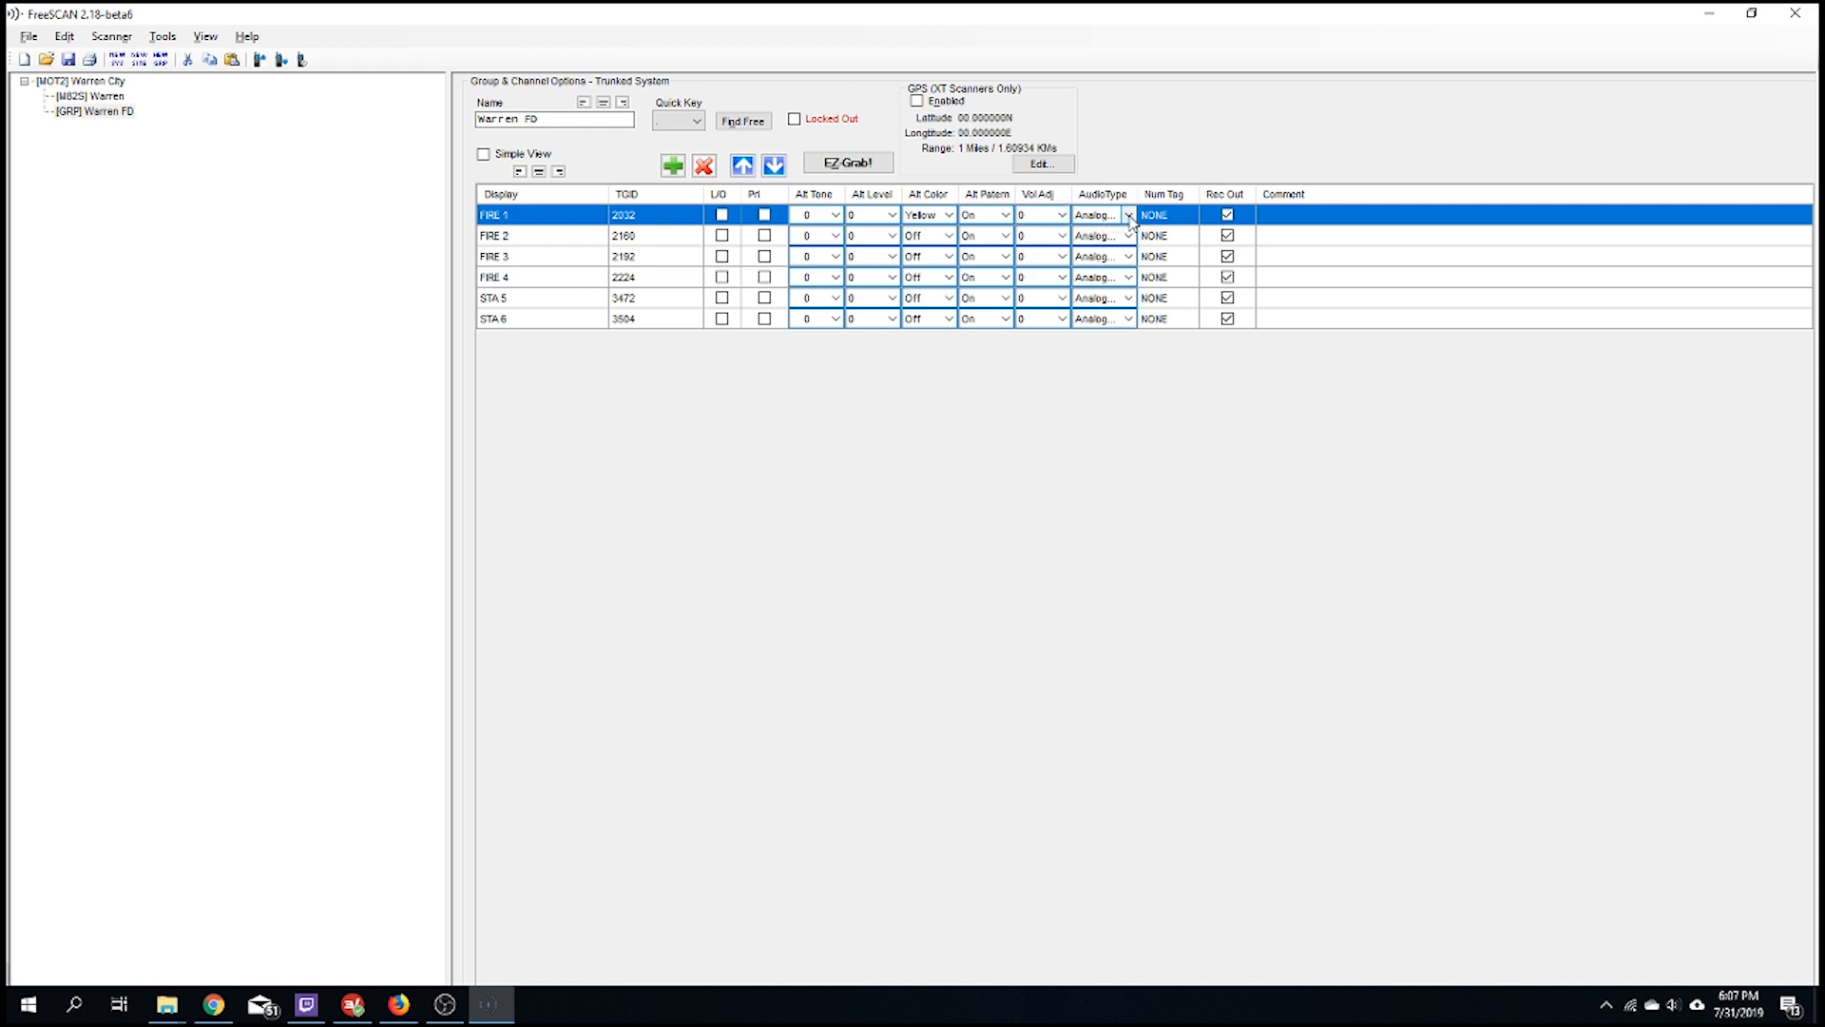
Look at the audio type choices and the number tag, record output and comment fields of the Warren FD talkgroups
click(1130, 216)
click(1129, 218)
click(1190, 236)
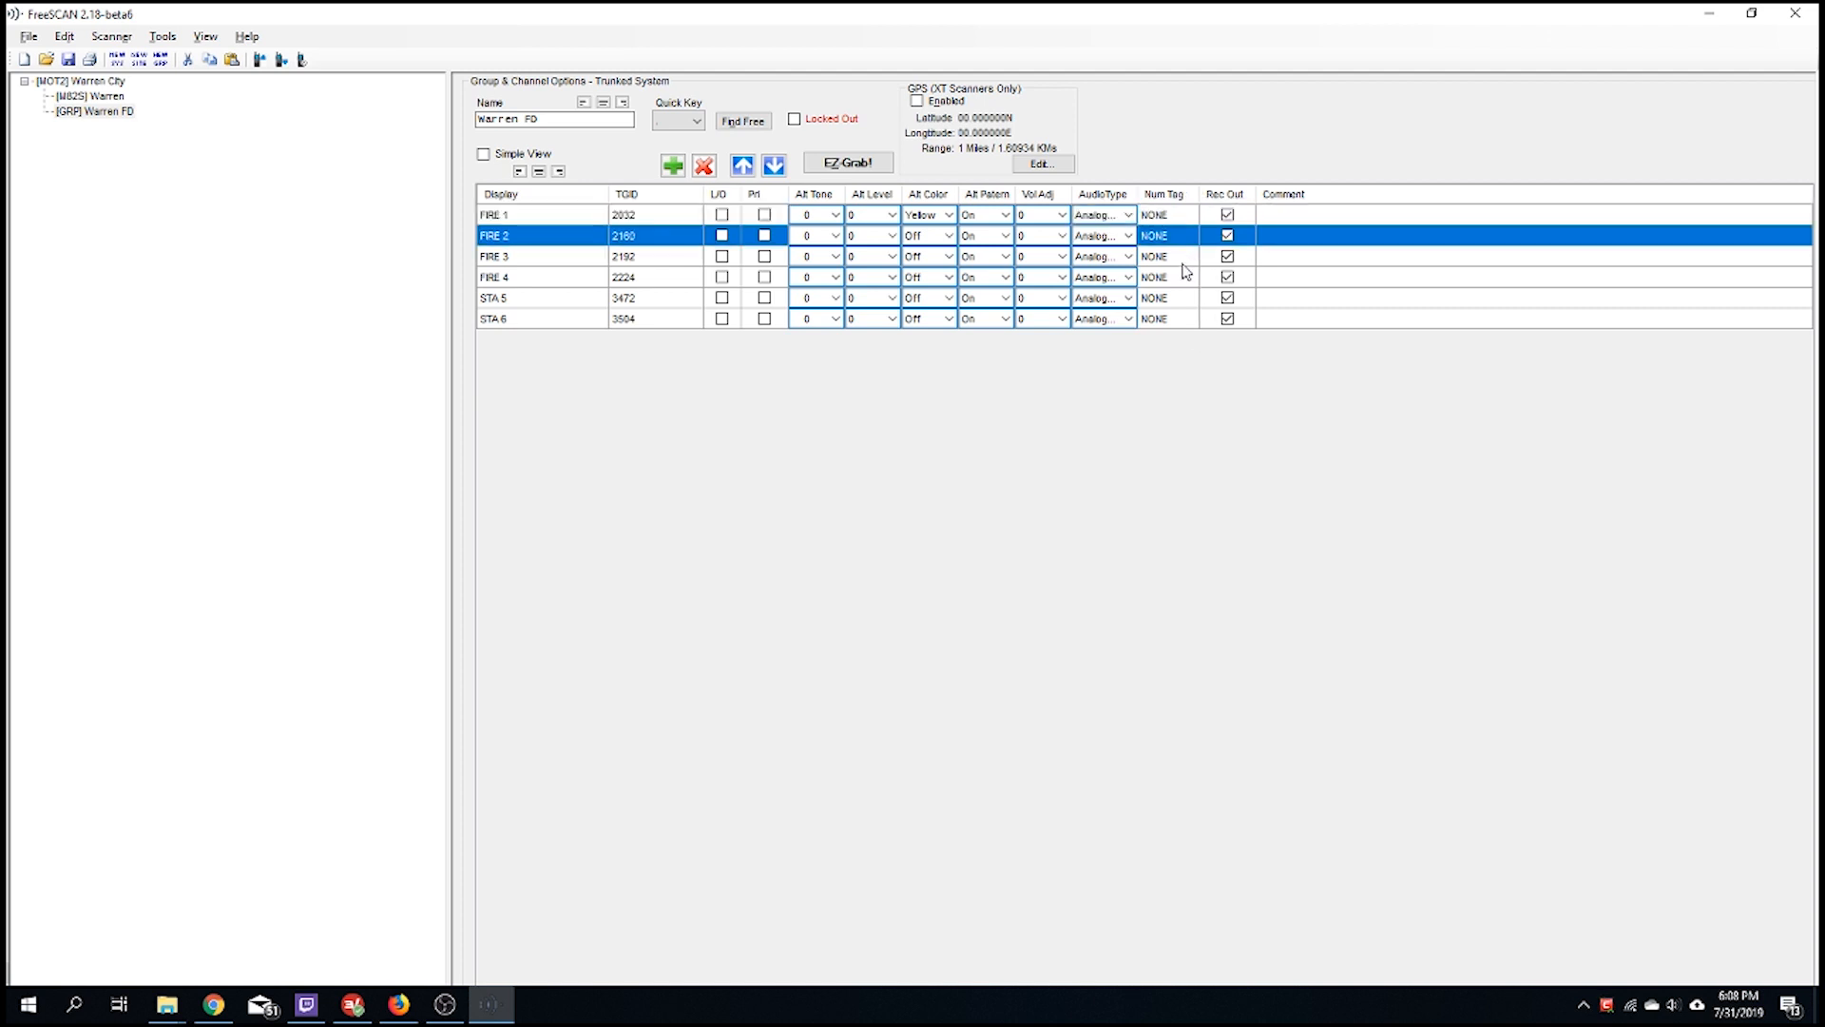
click(1185, 261)
click(1186, 277)
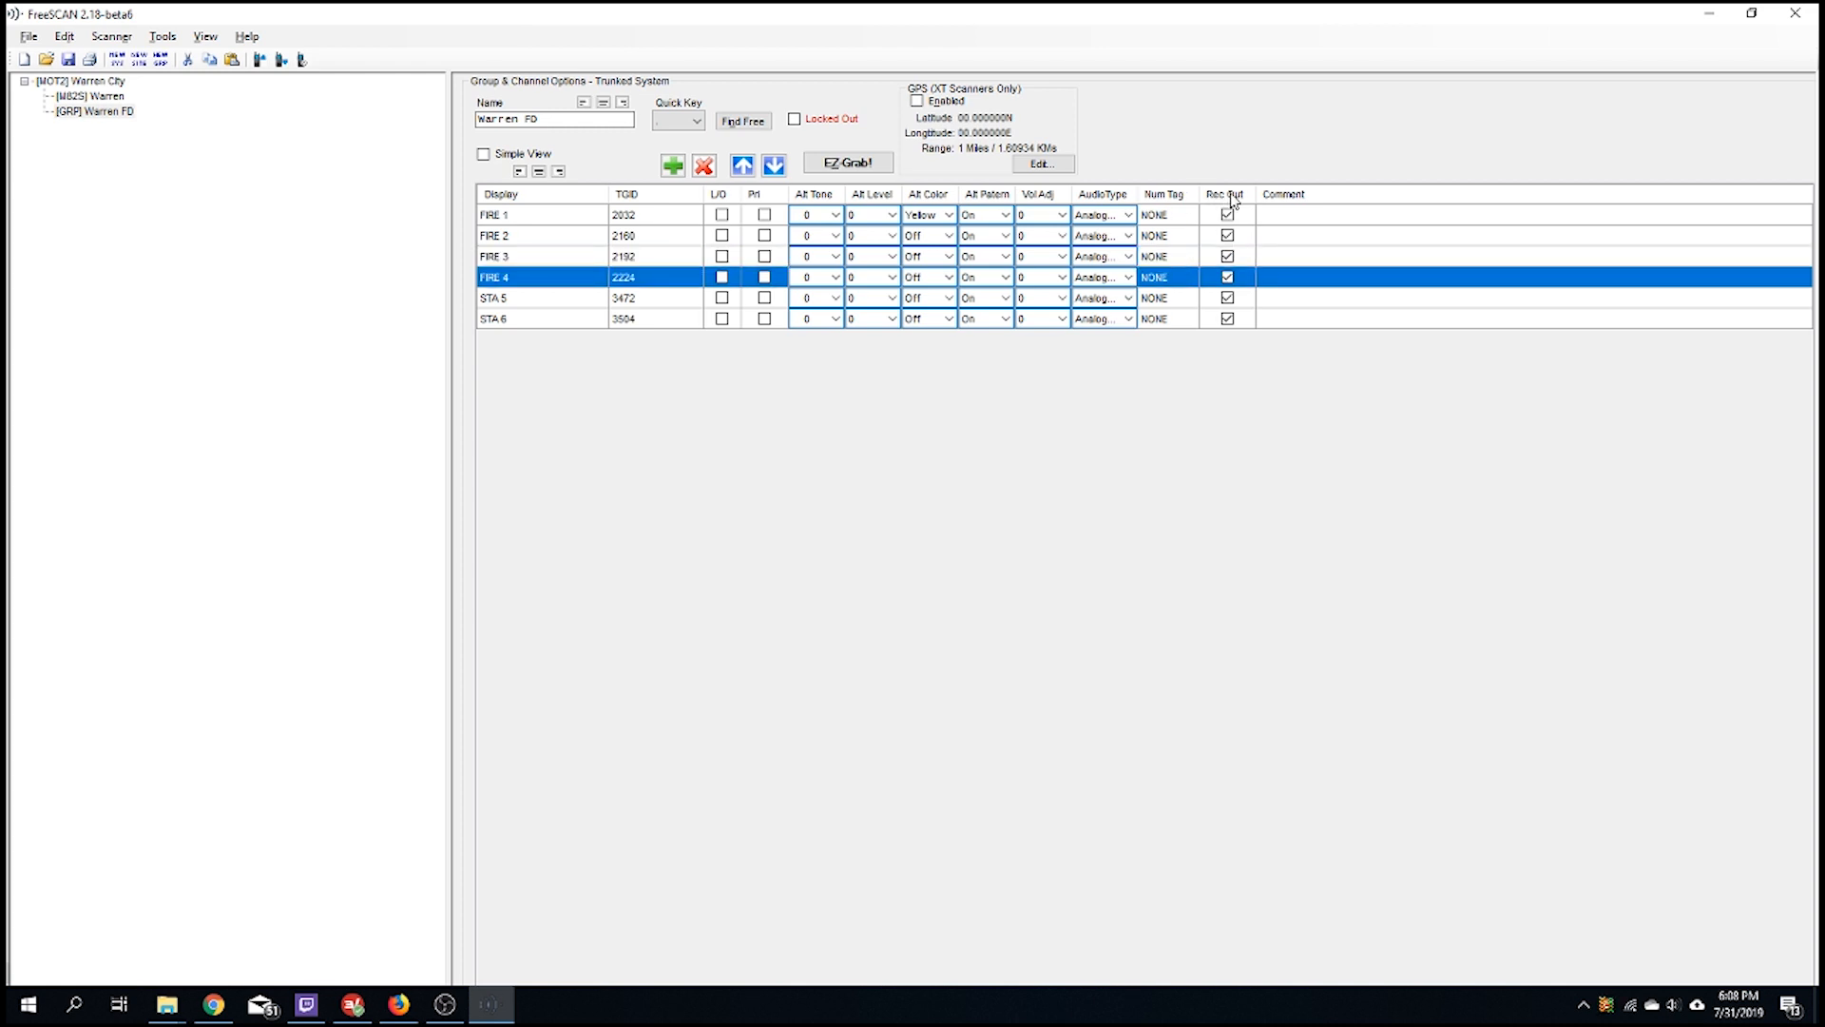
click(1280, 218)
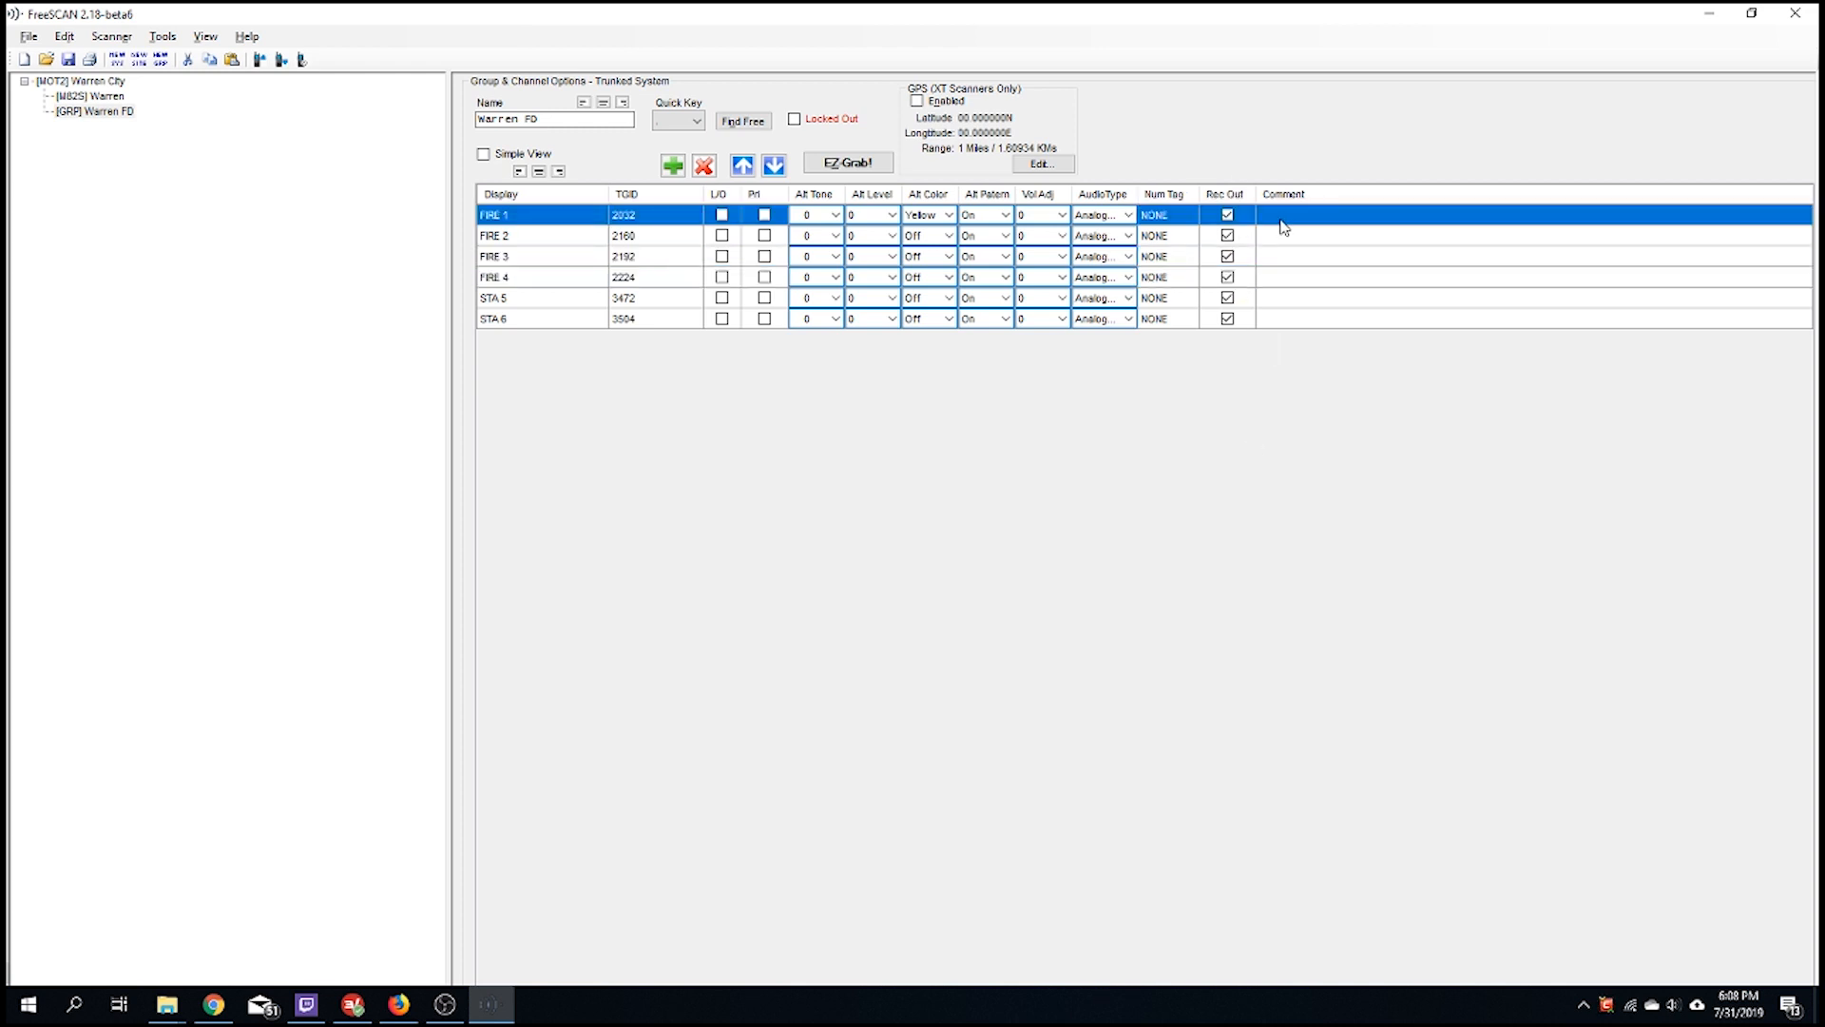
double_click(1293, 219)
drag(1293, 255, 1293, 238)
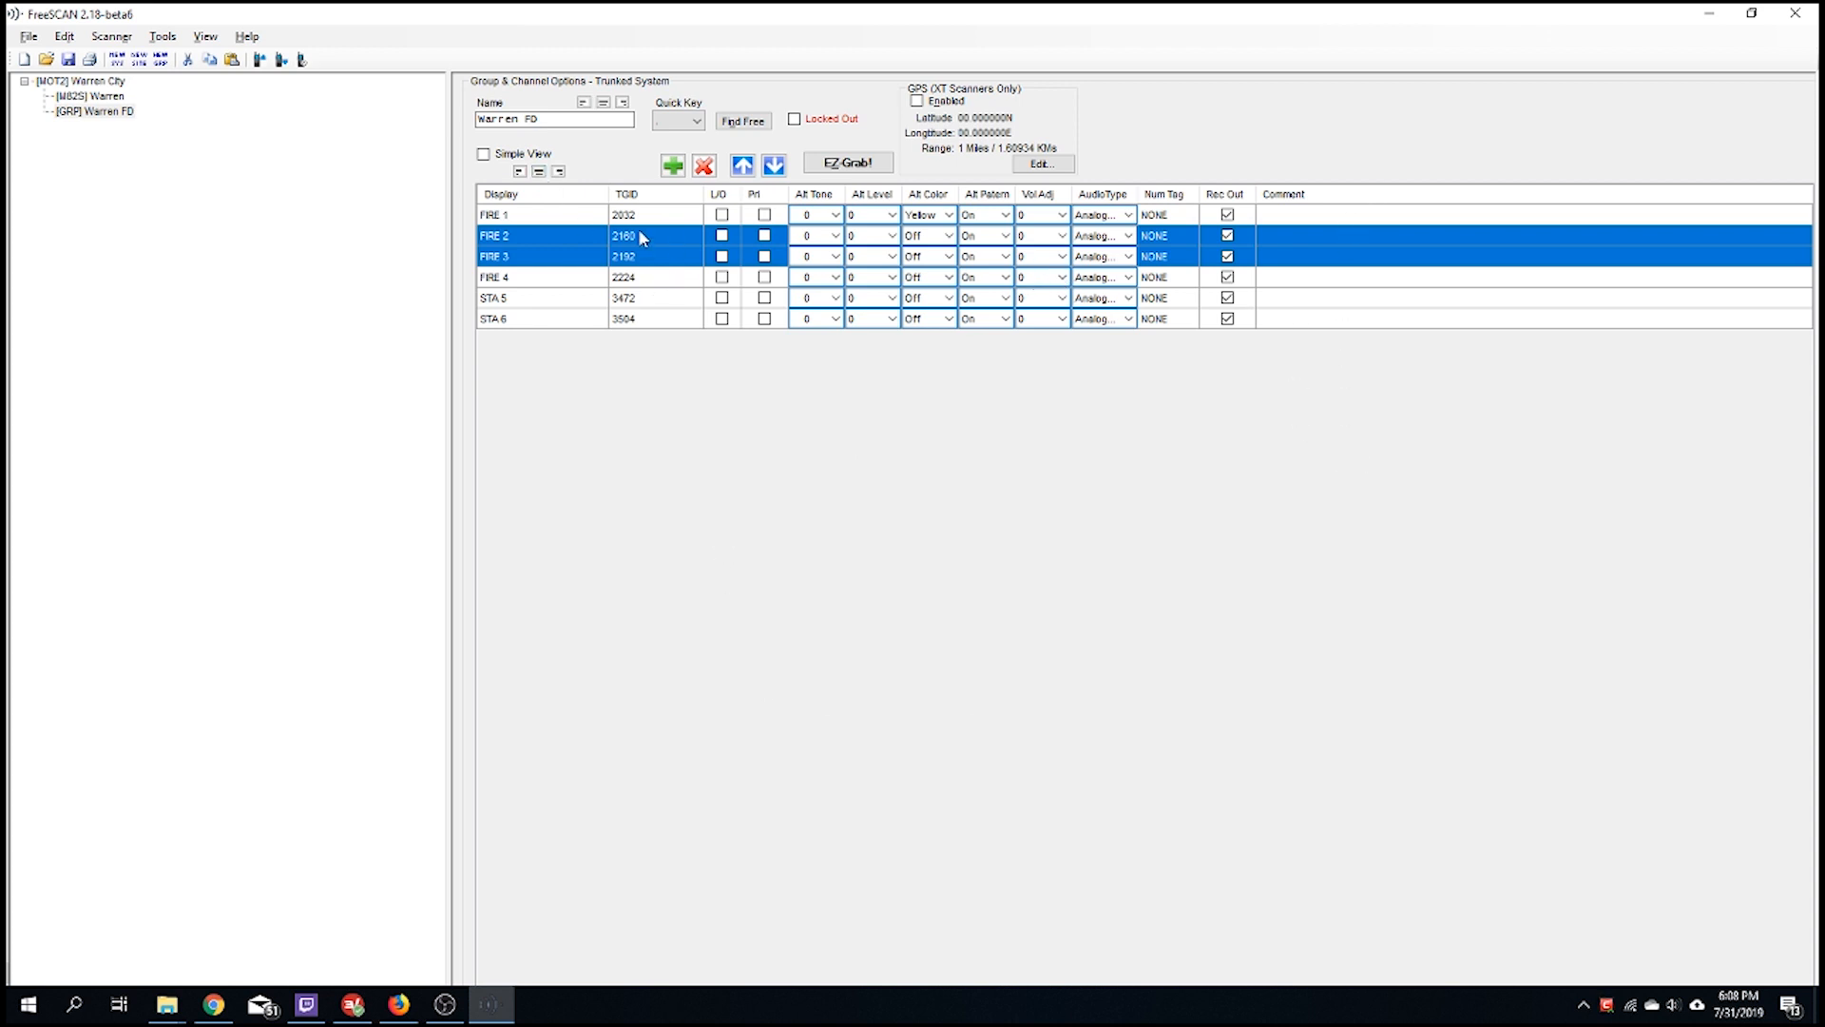
Add a new talkgroup group to the Warren City system and name it Warren PD
click(96, 110)
right_click(103, 86)
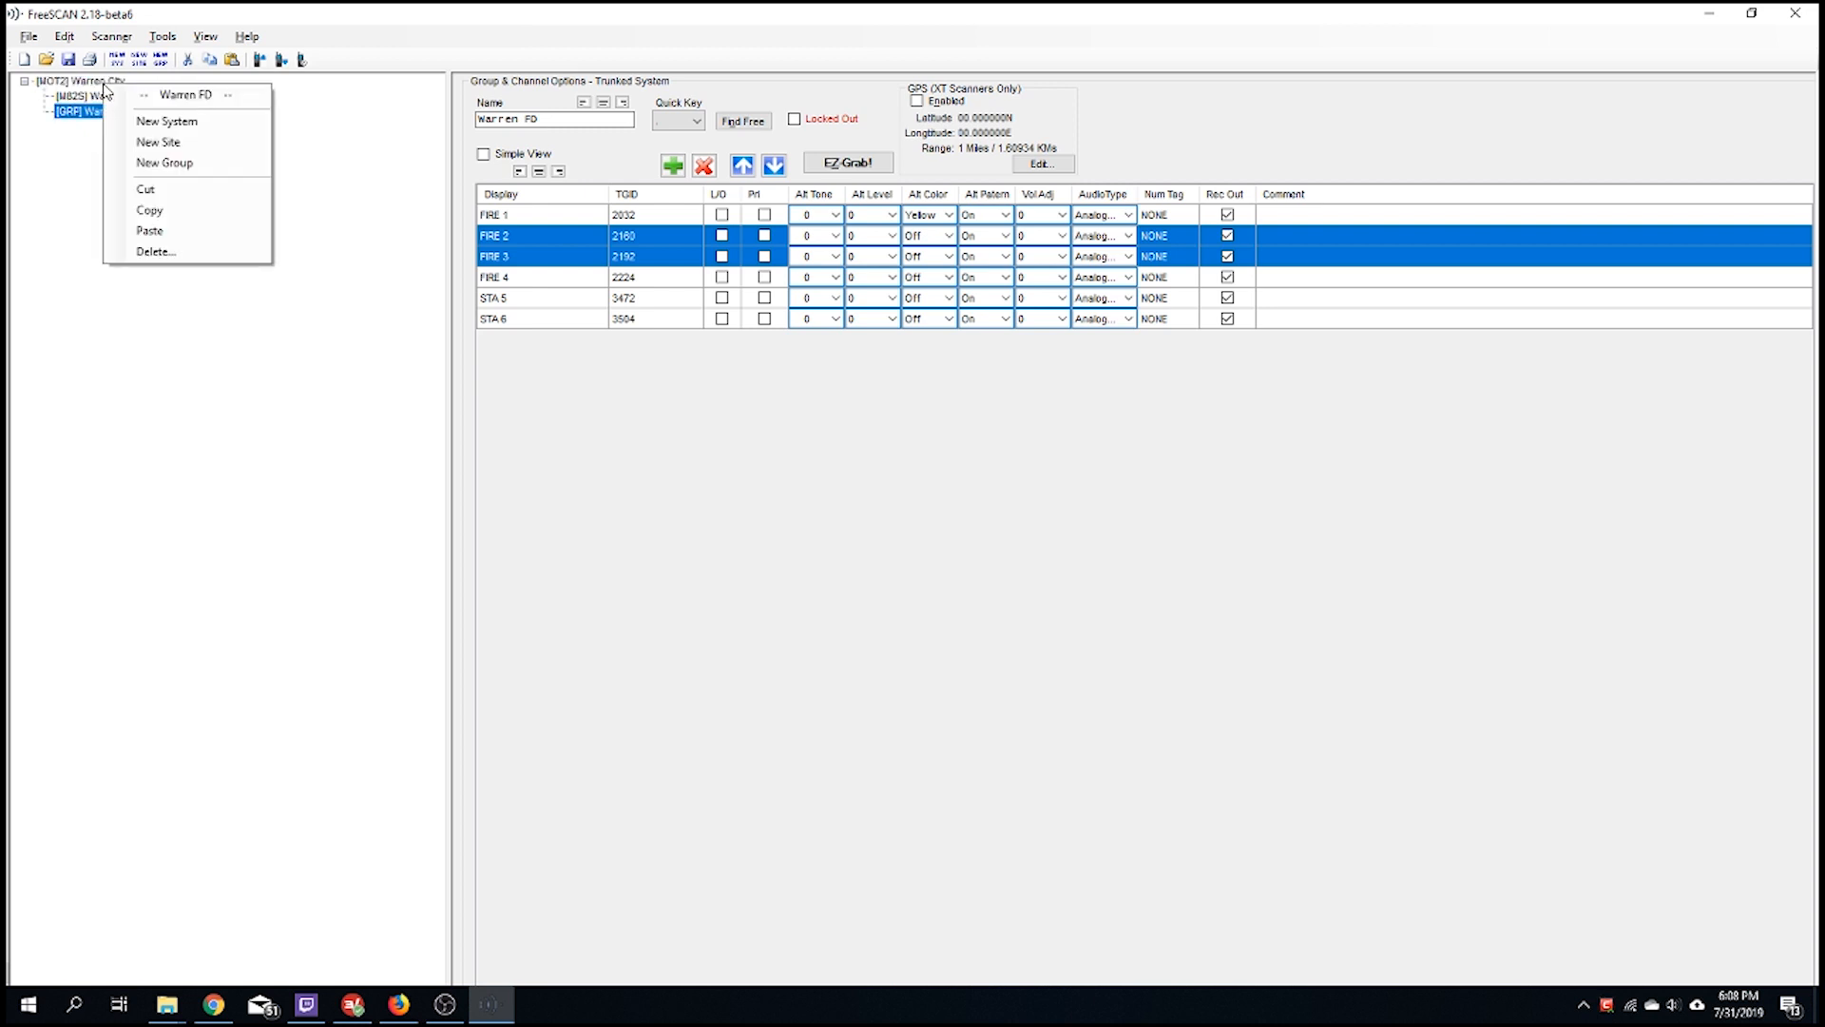
click(164, 163)
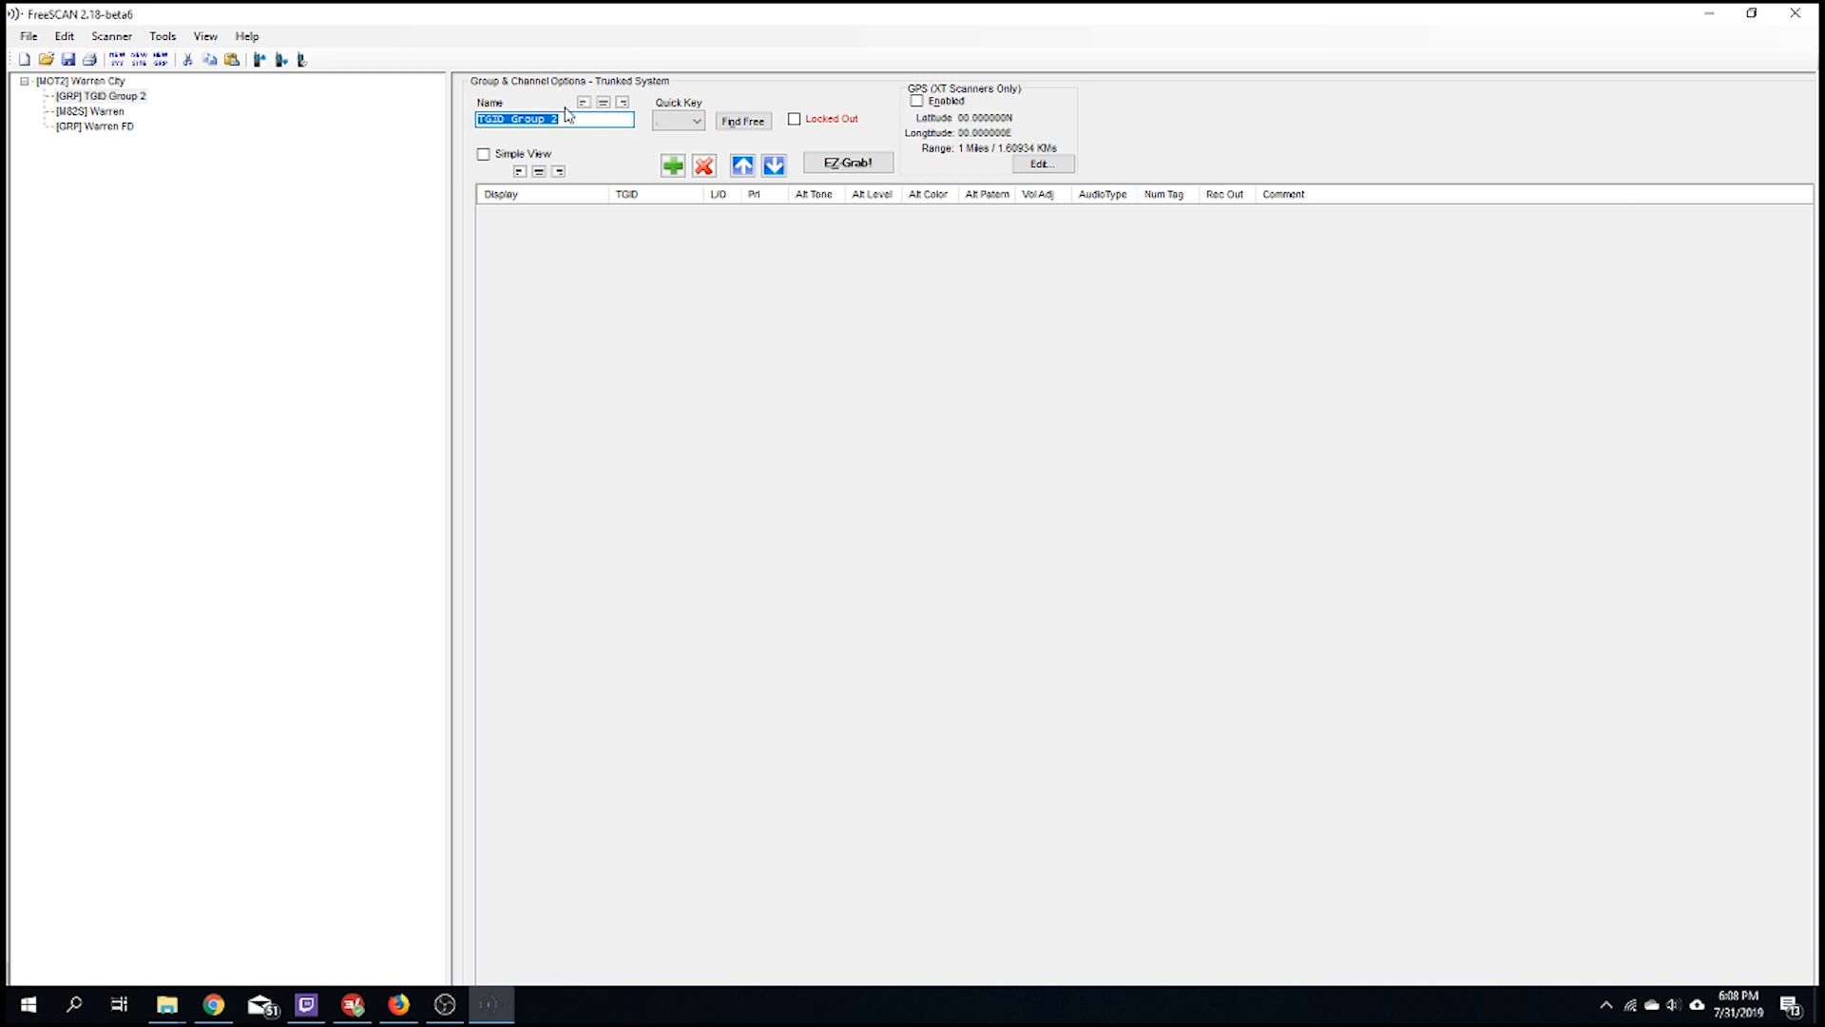
text(Wa)
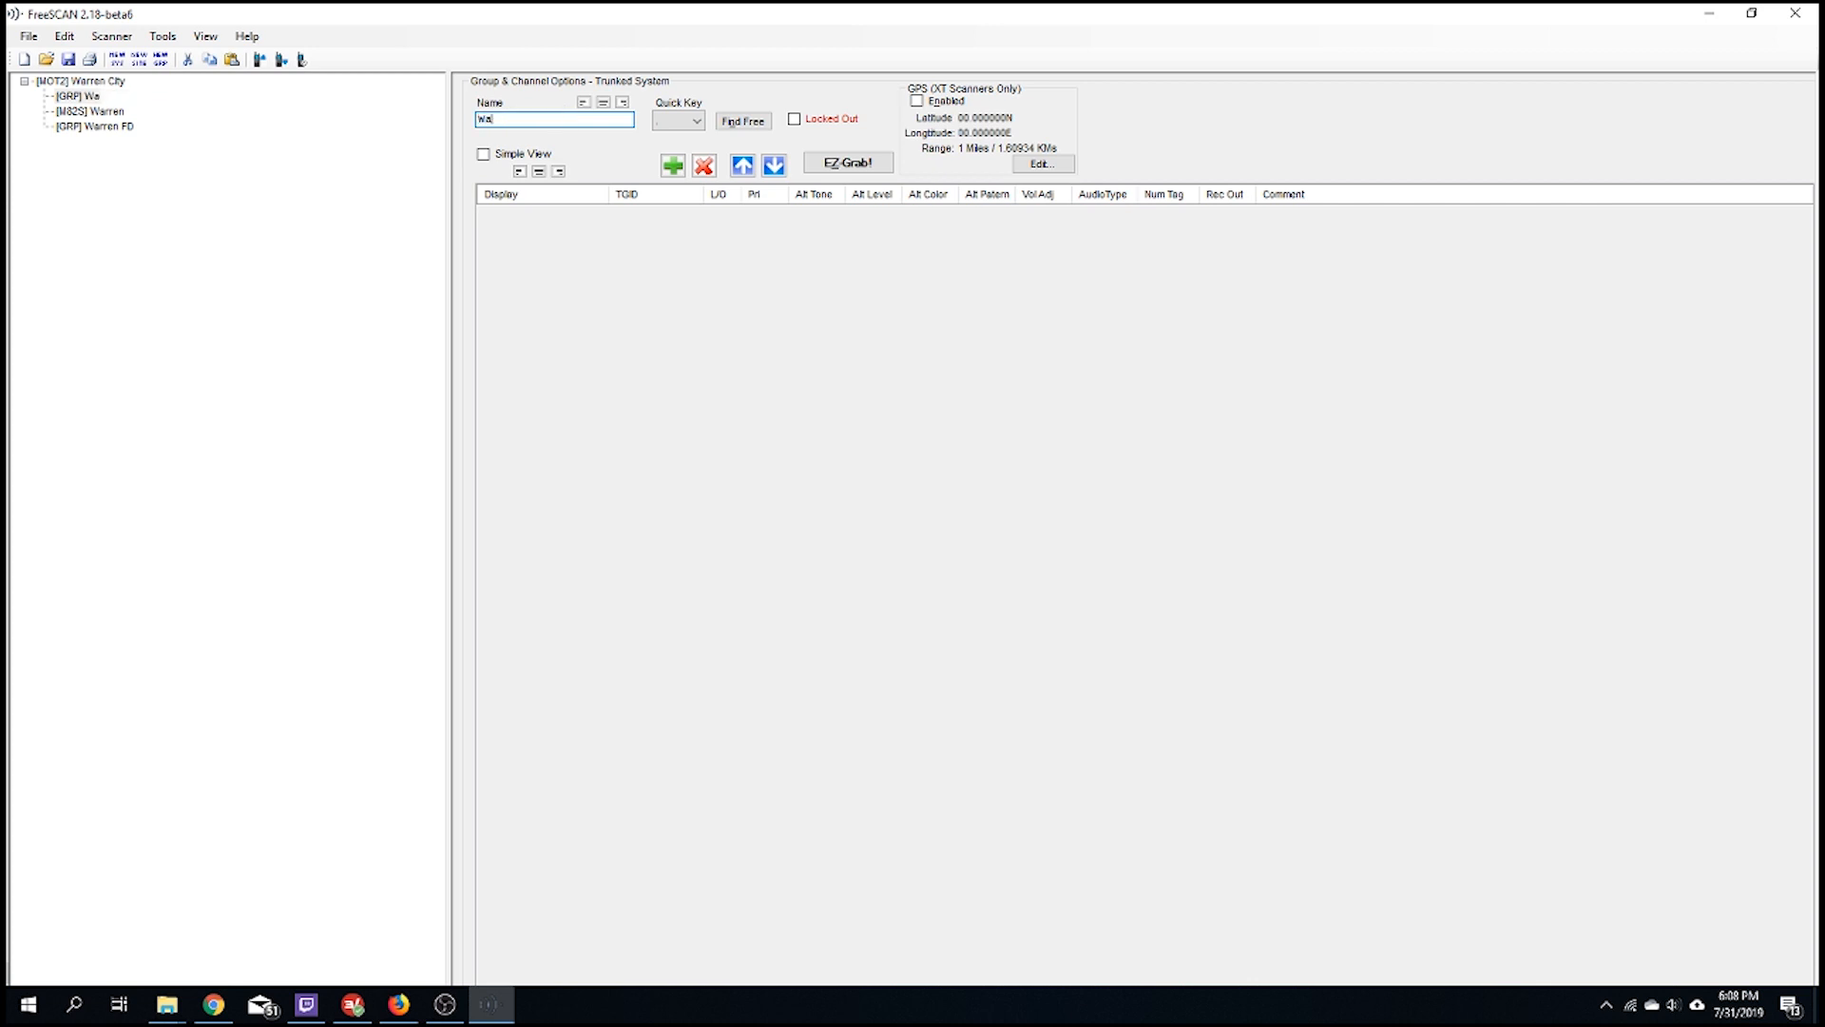
key(BackSpace)
key(BackSpace)
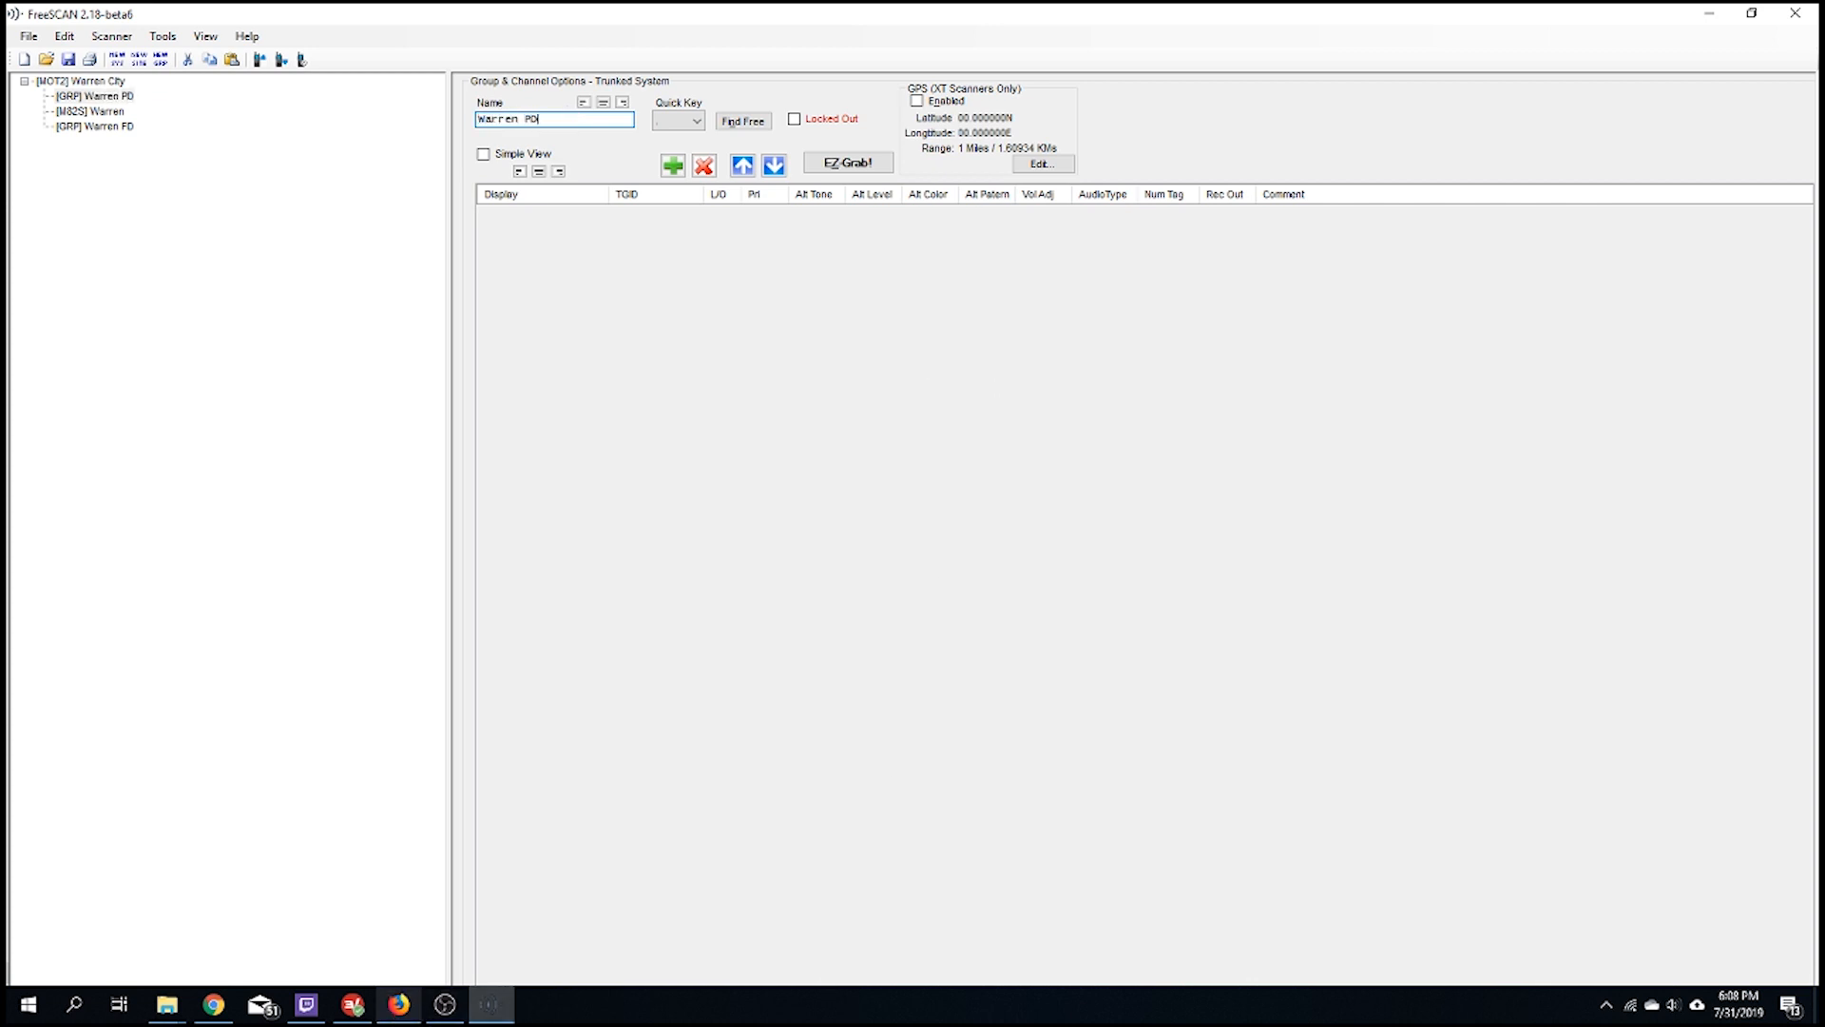
Switch to RadioReference in Firefox and copy all rows of the Law Enforcement Talkgroups table, from PD TAC 1 to PD ADMIN
click(398, 1005)
scroll(491, 623, down, 3)
drag(1310, 483, 496, 363)
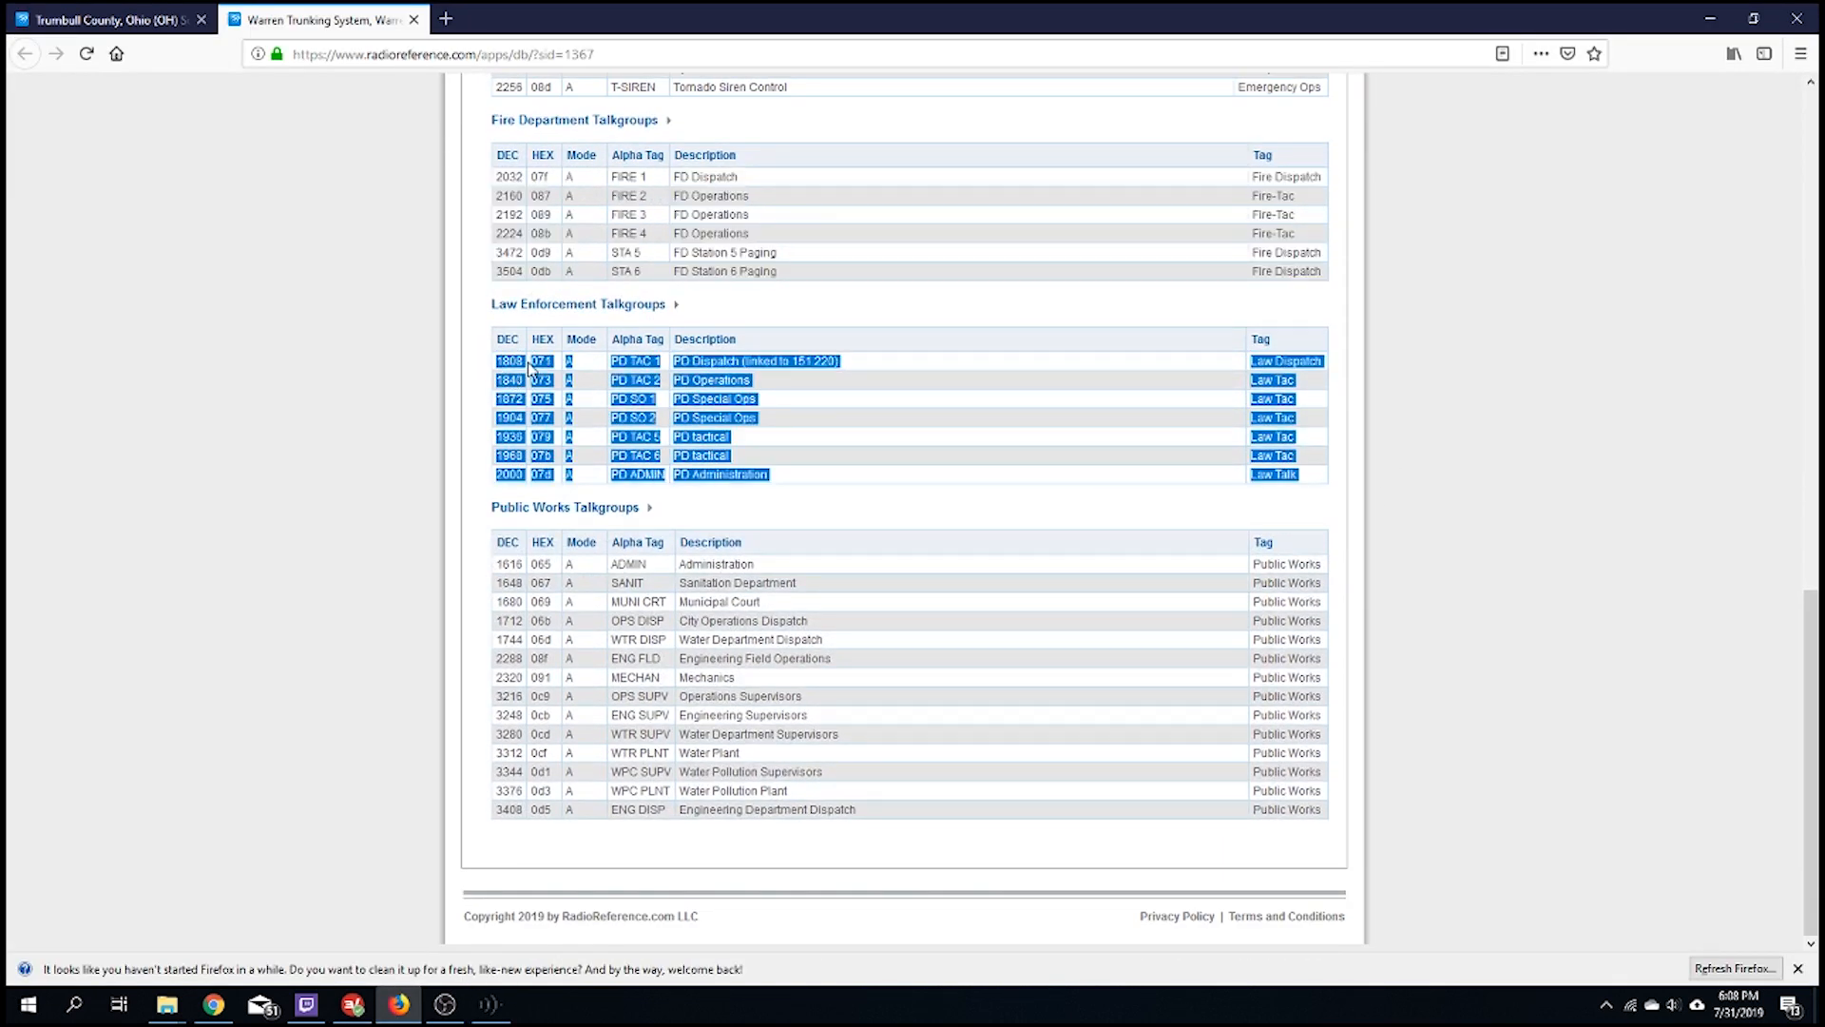
Switch back to FreeSCAN, open EZ-Grab, clear the old fire list and load the copied law enforcement talkgroups from the clipboard
key(alt+Tab)
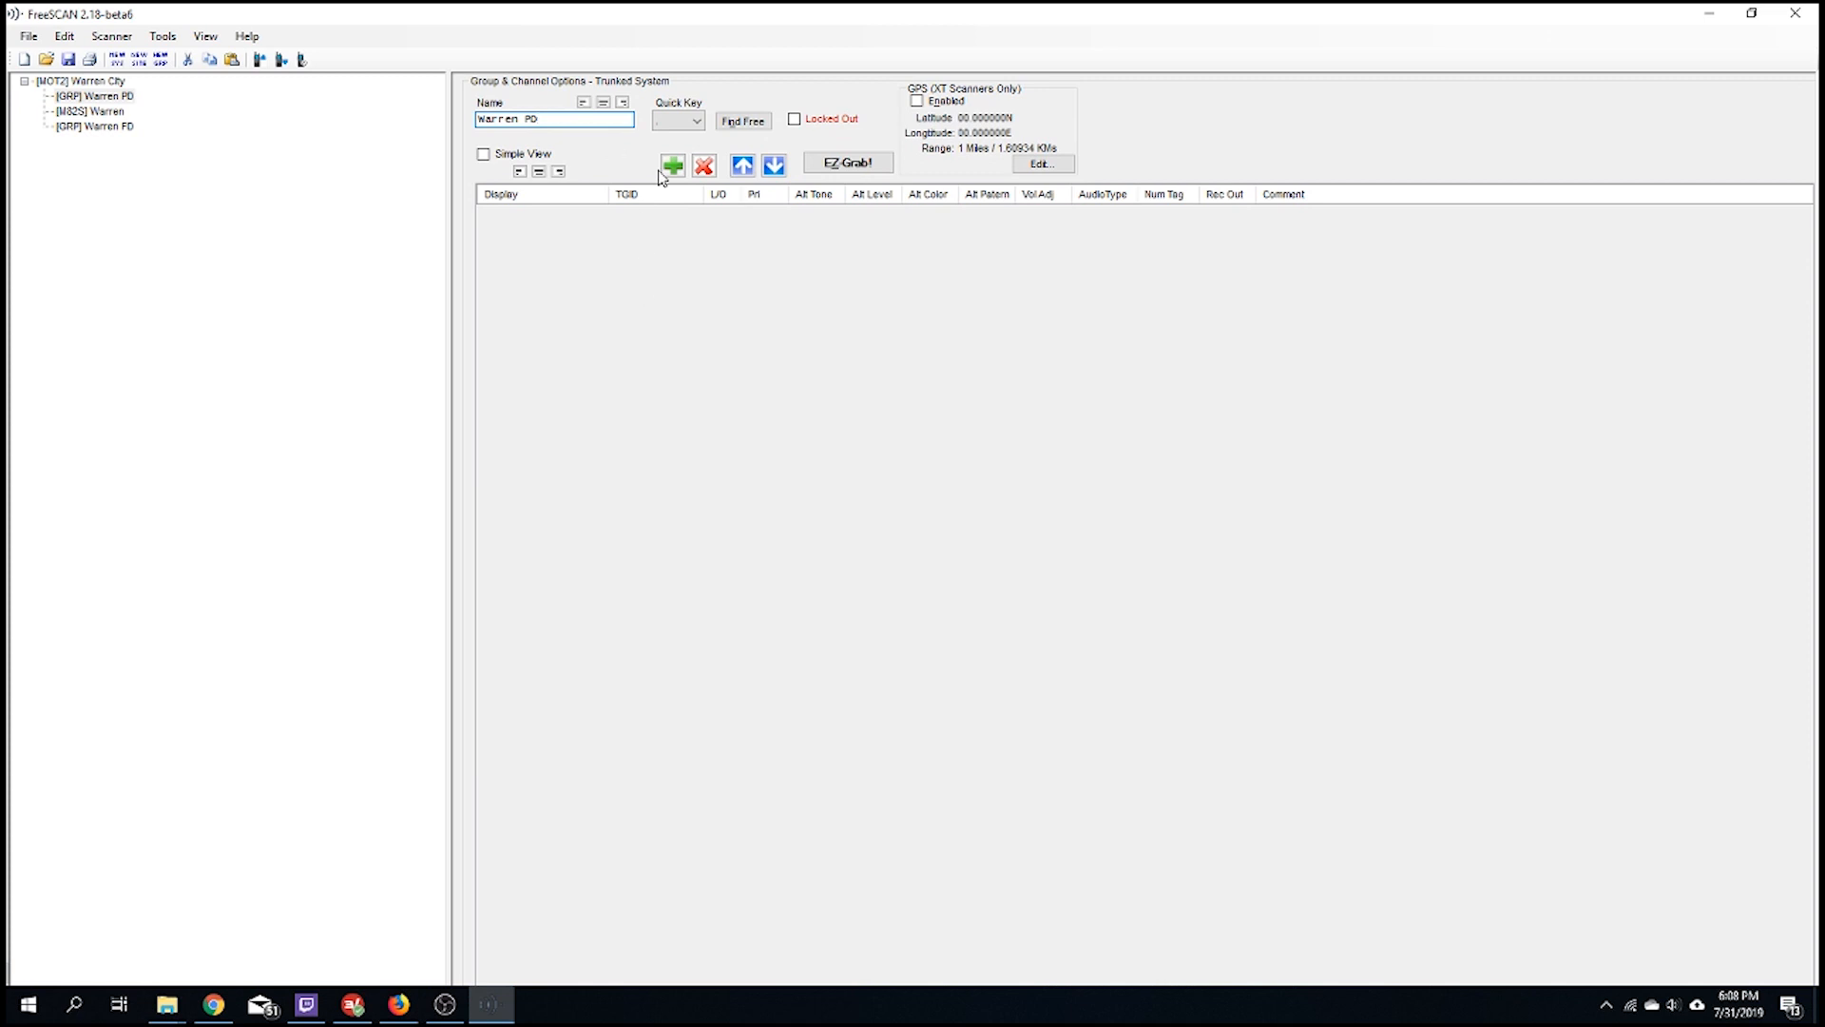
click(875, 161)
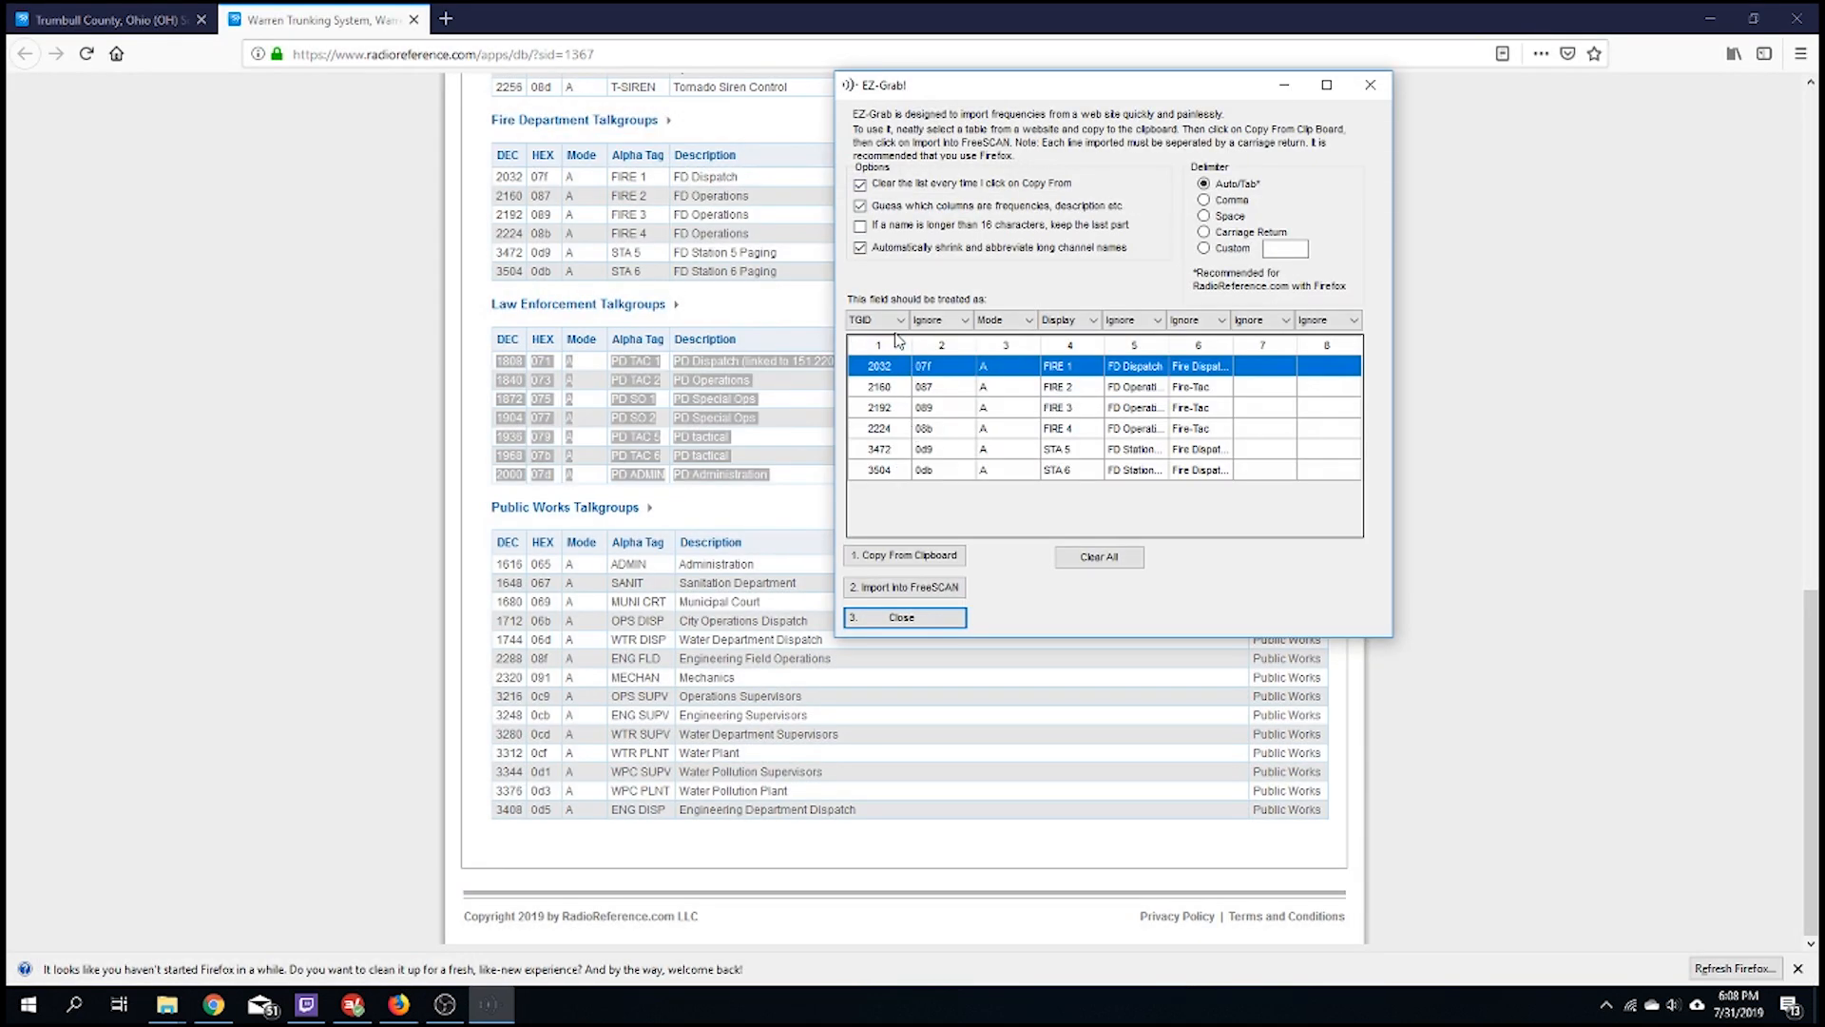
drag(910, 94, 979, 96)
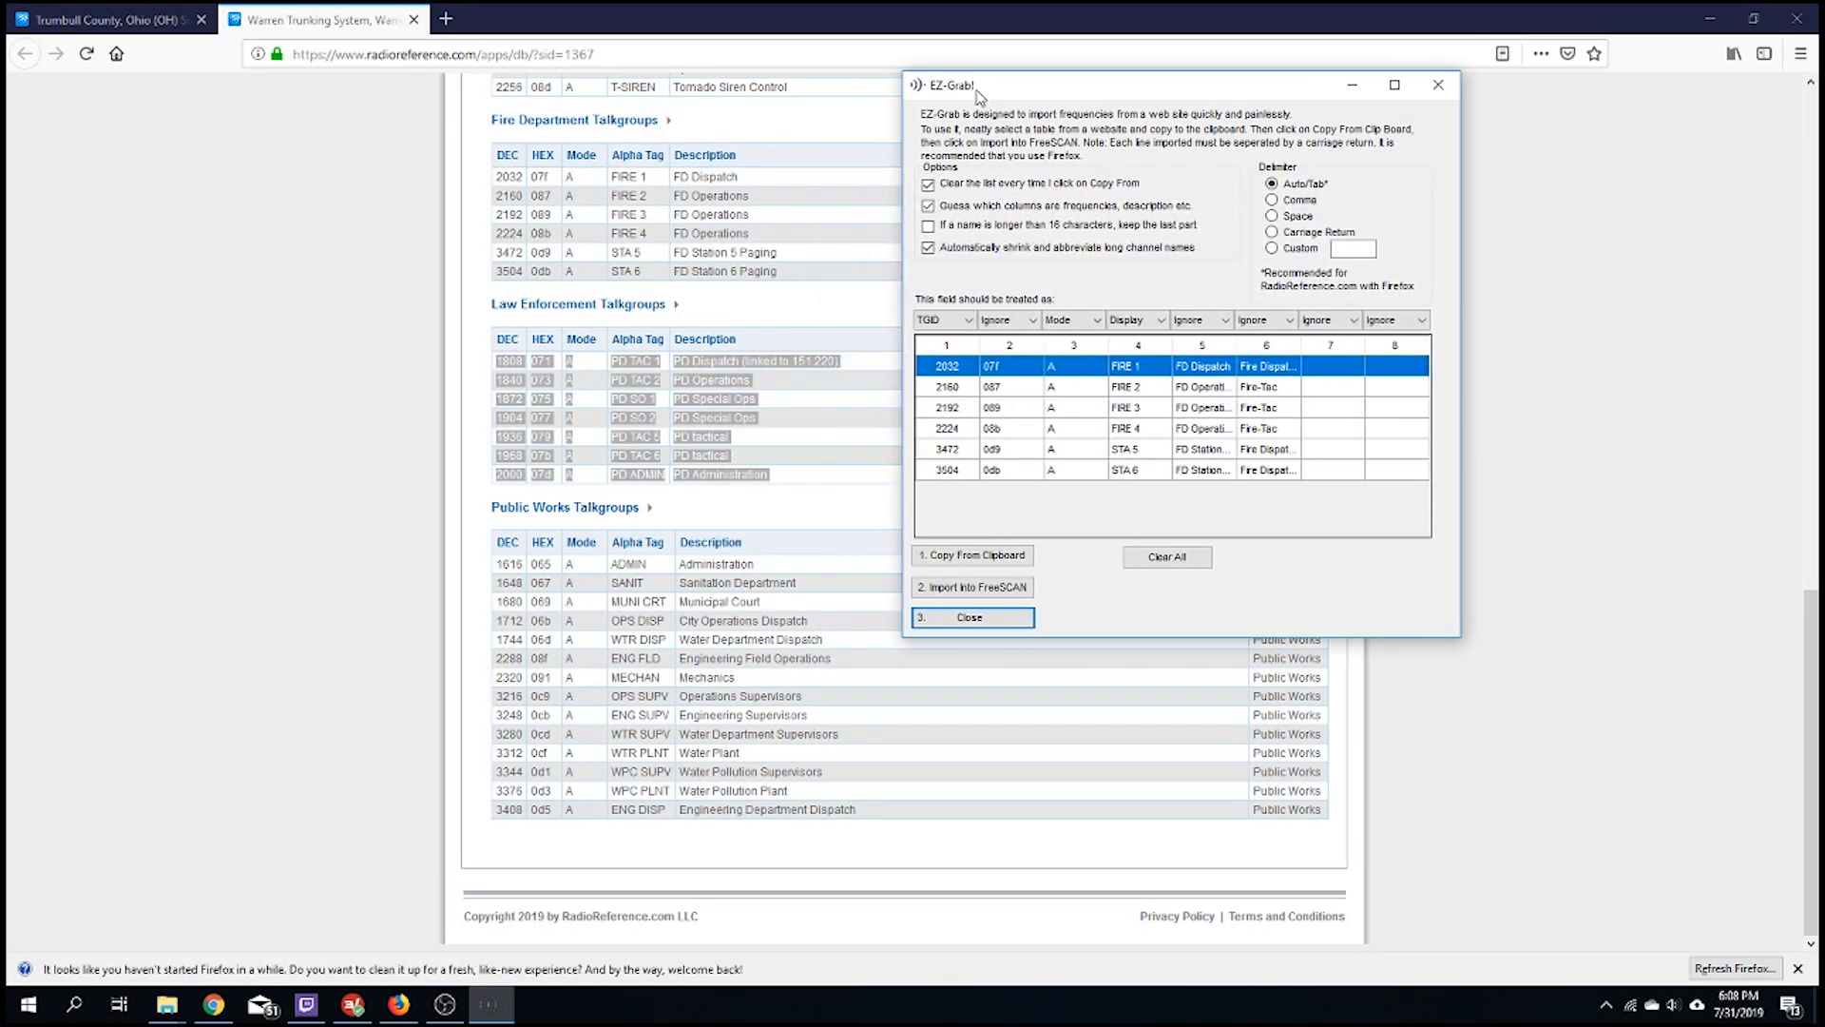
drag(1002, 91, 993, 89)
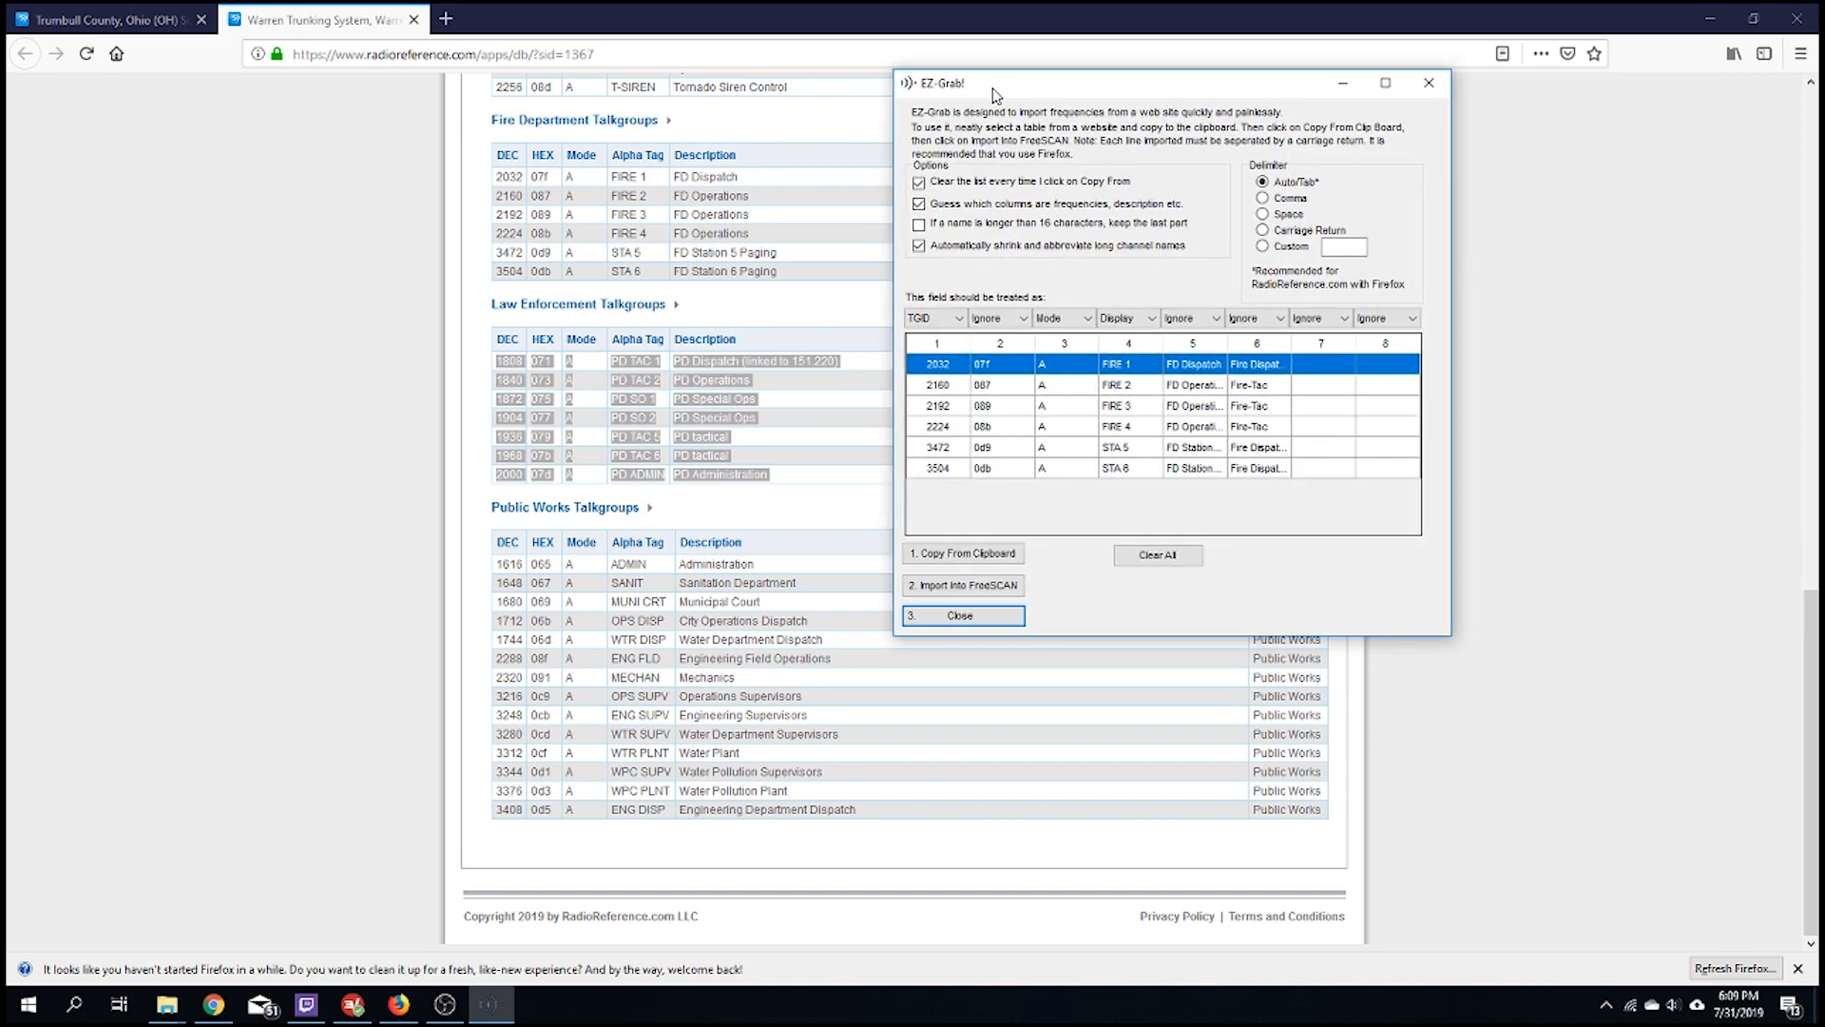
mouse_move(994, 92)
mouse_down()
mouse_move(1035, 86)
mouse_move(989, 86)
mouse_up()
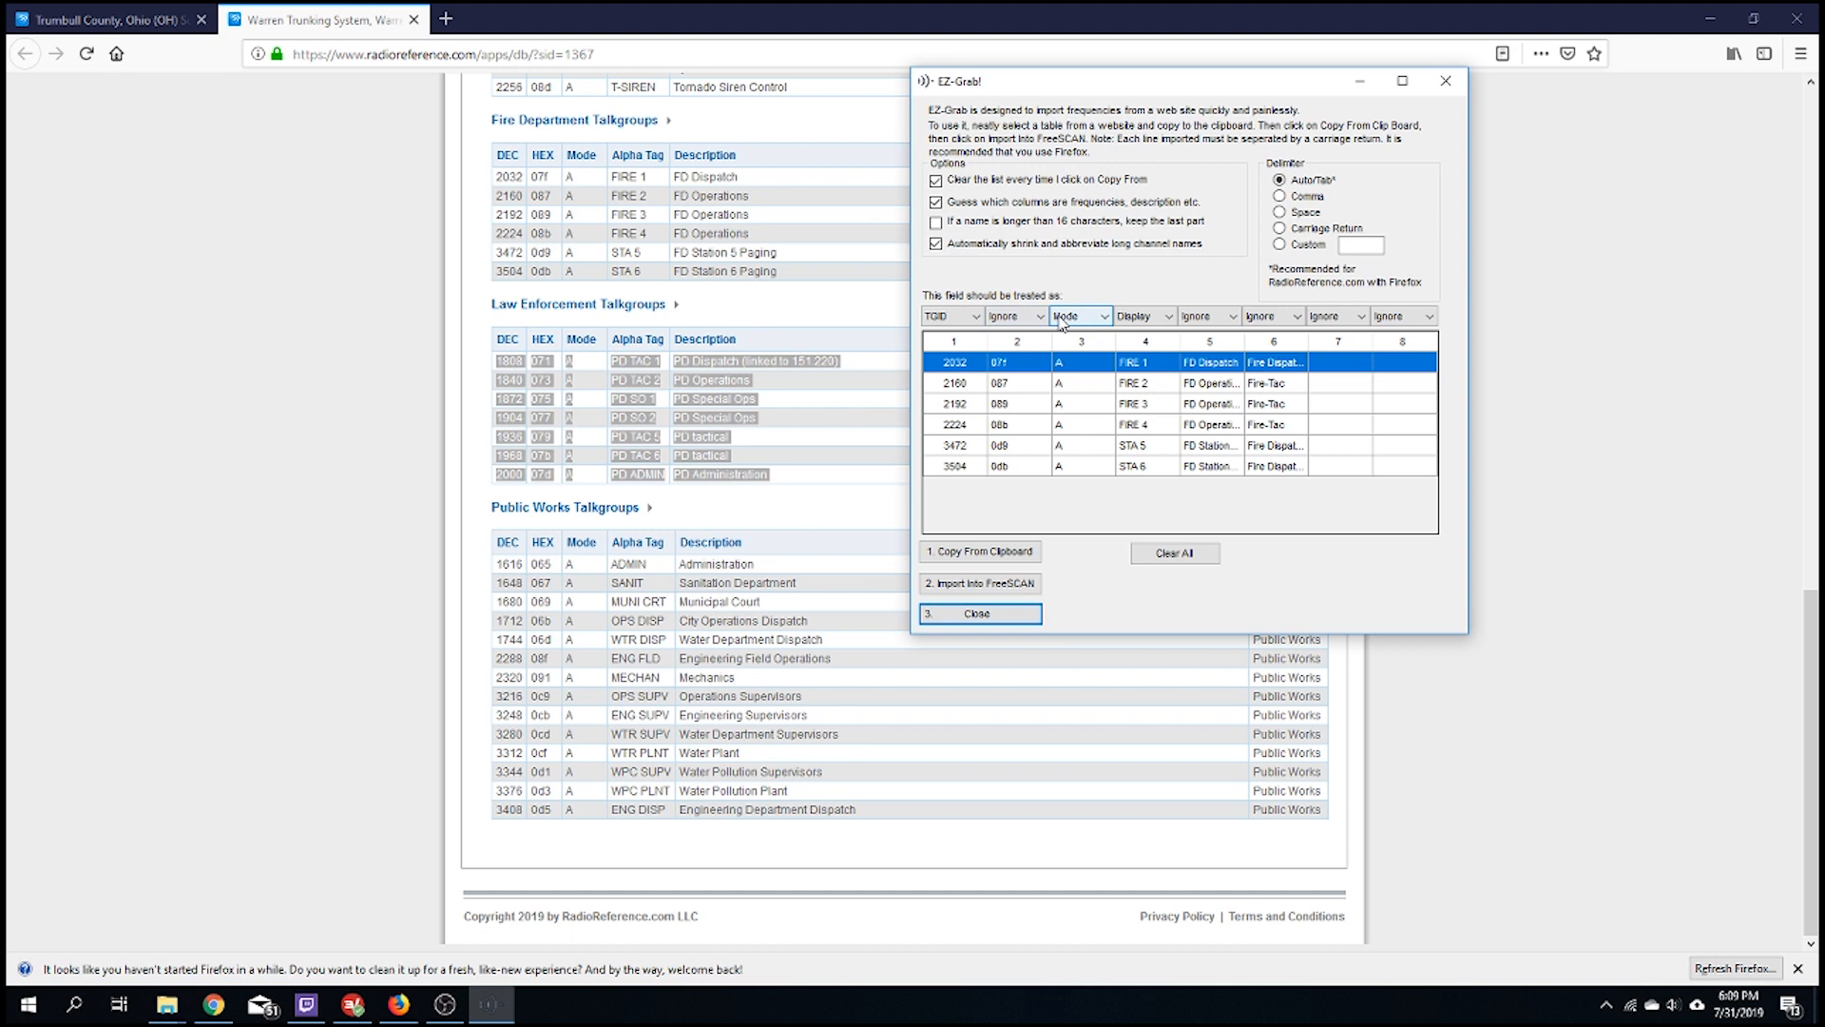
click(1159, 553)
click(965, 554)
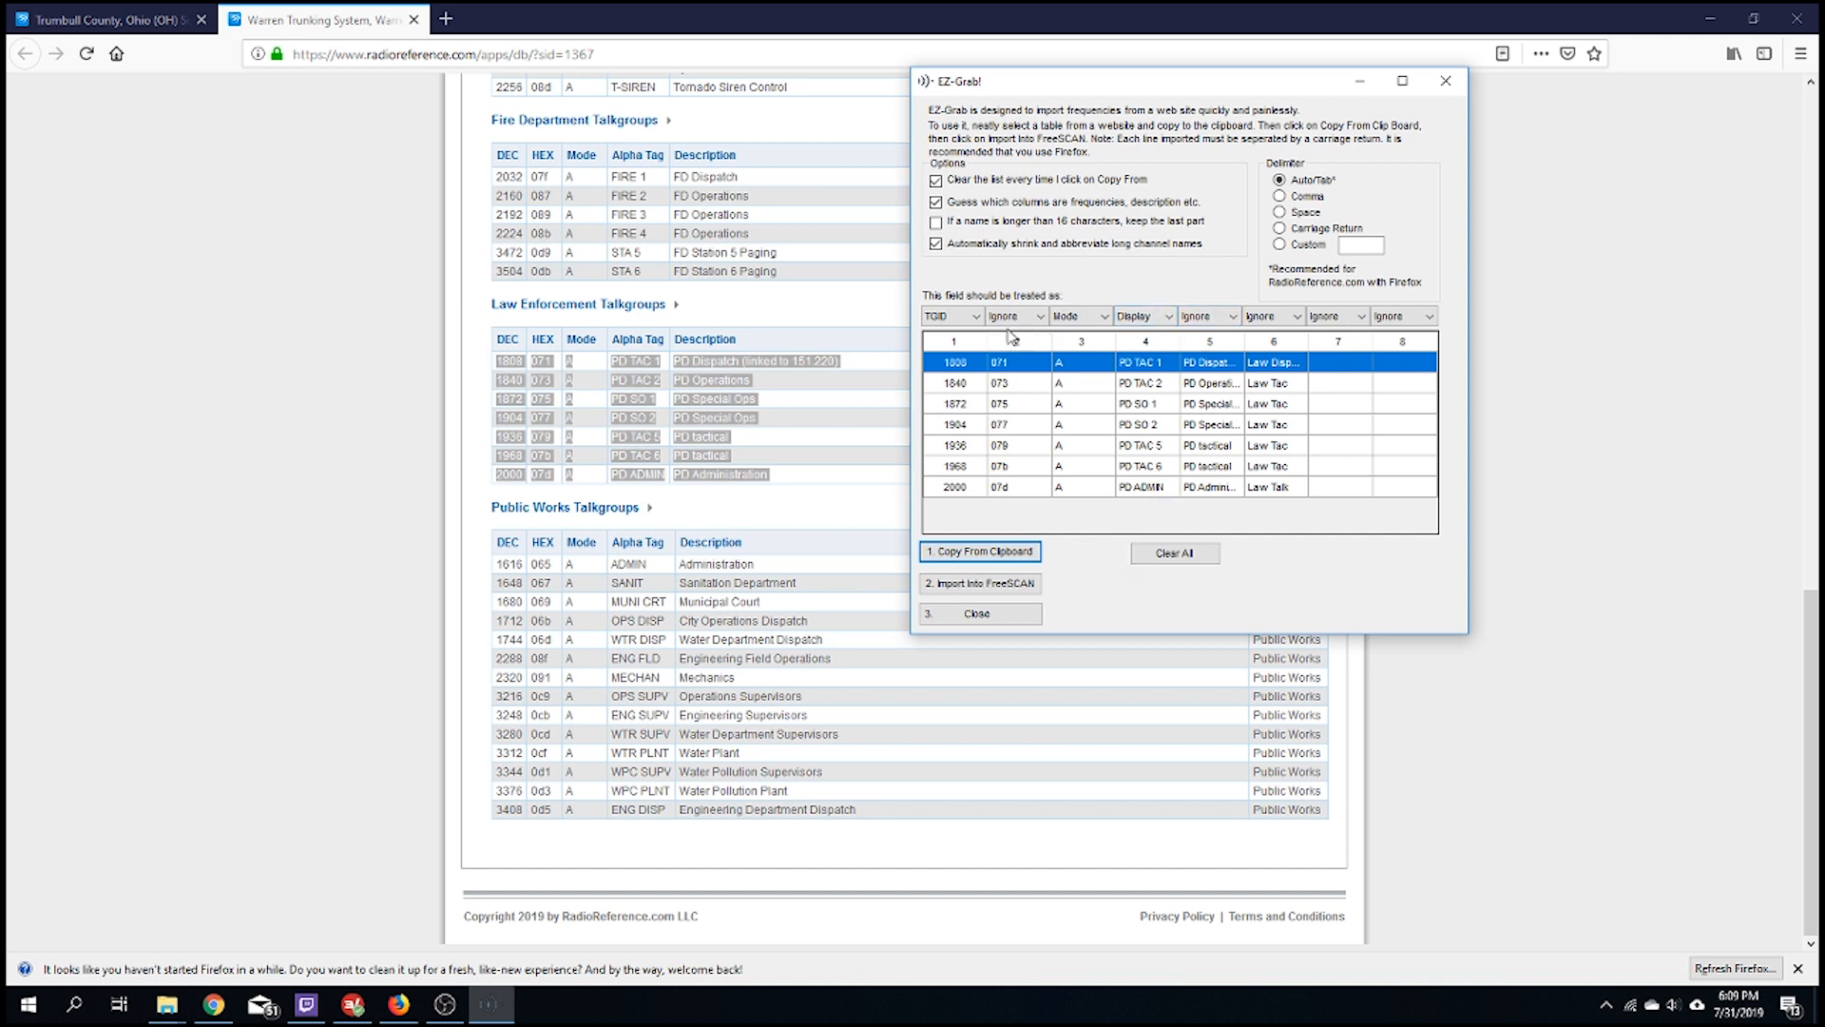
Import the law enforcement talkgroups into the Warren PD group, then clear the EZ-Grab list and close it
click(1015, 584)
click(986, 567)
click(1175, 553)
click(1017, 623)
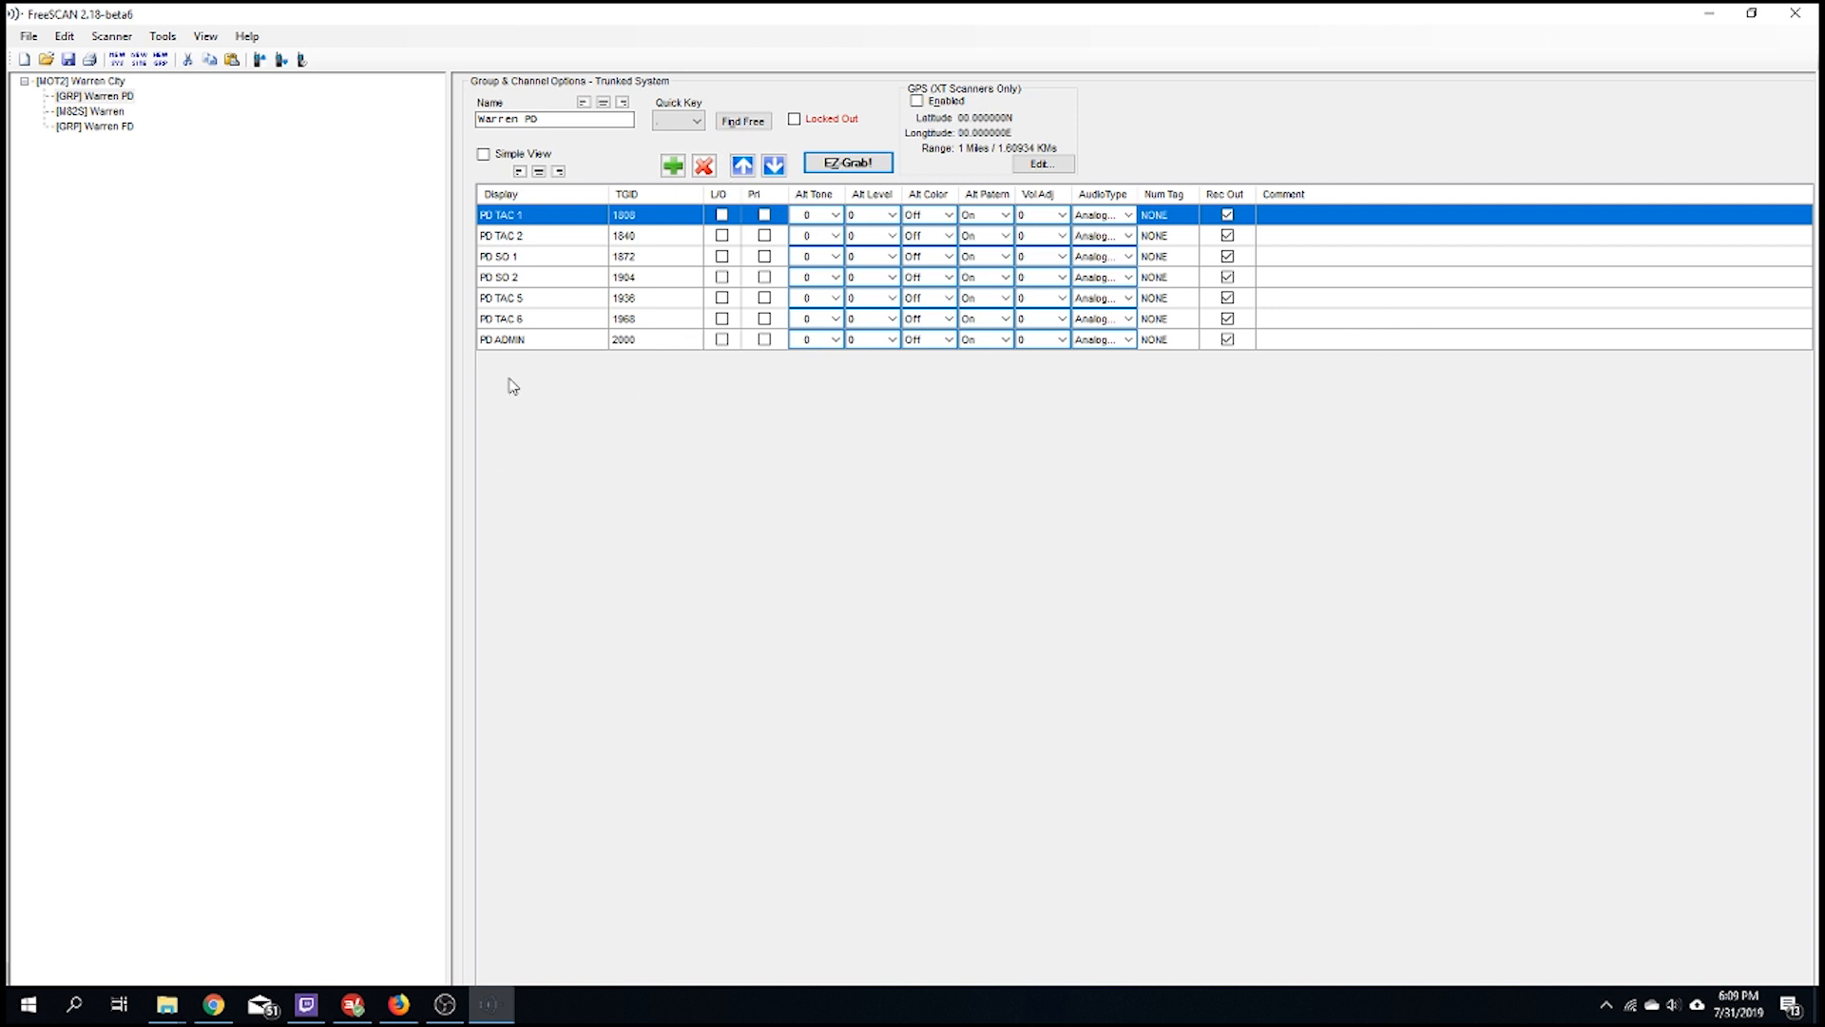
Switch to RadioReference and copy the T-SIREN tornado siren control row from the Common Talkgroups table
click(398, 1004)
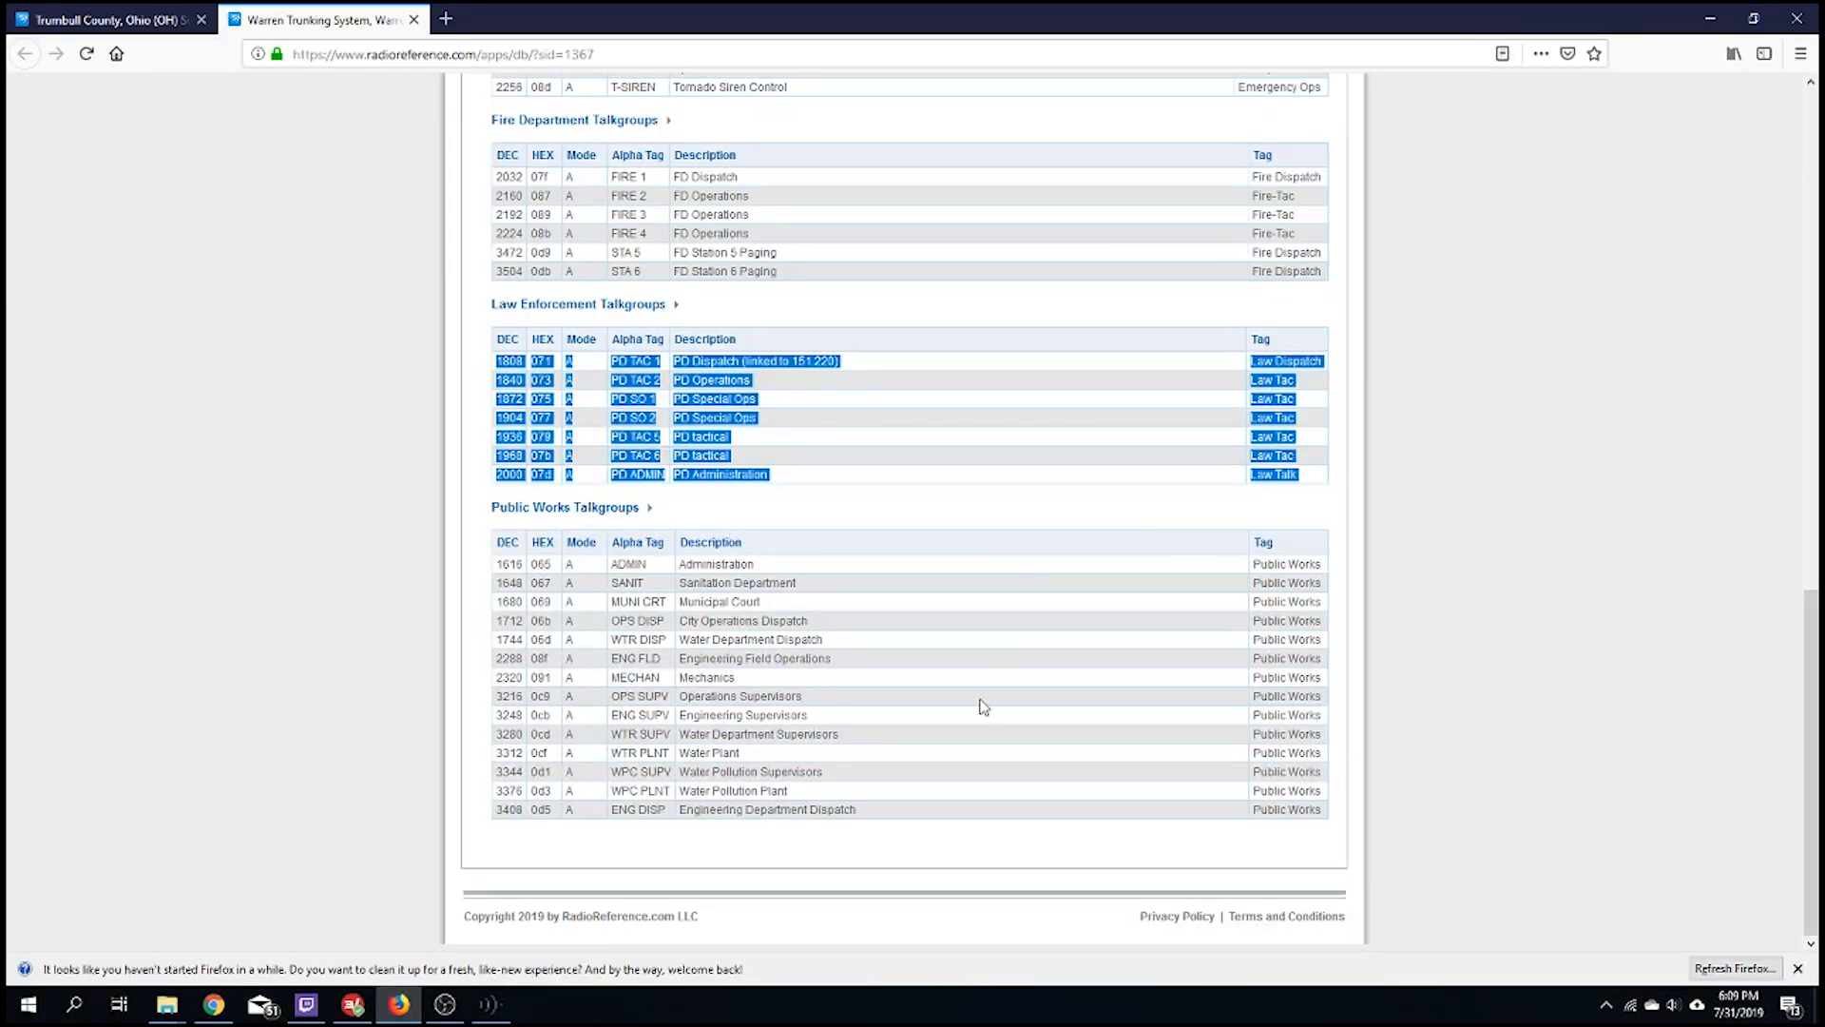
scroll(885, 594, up, 3)
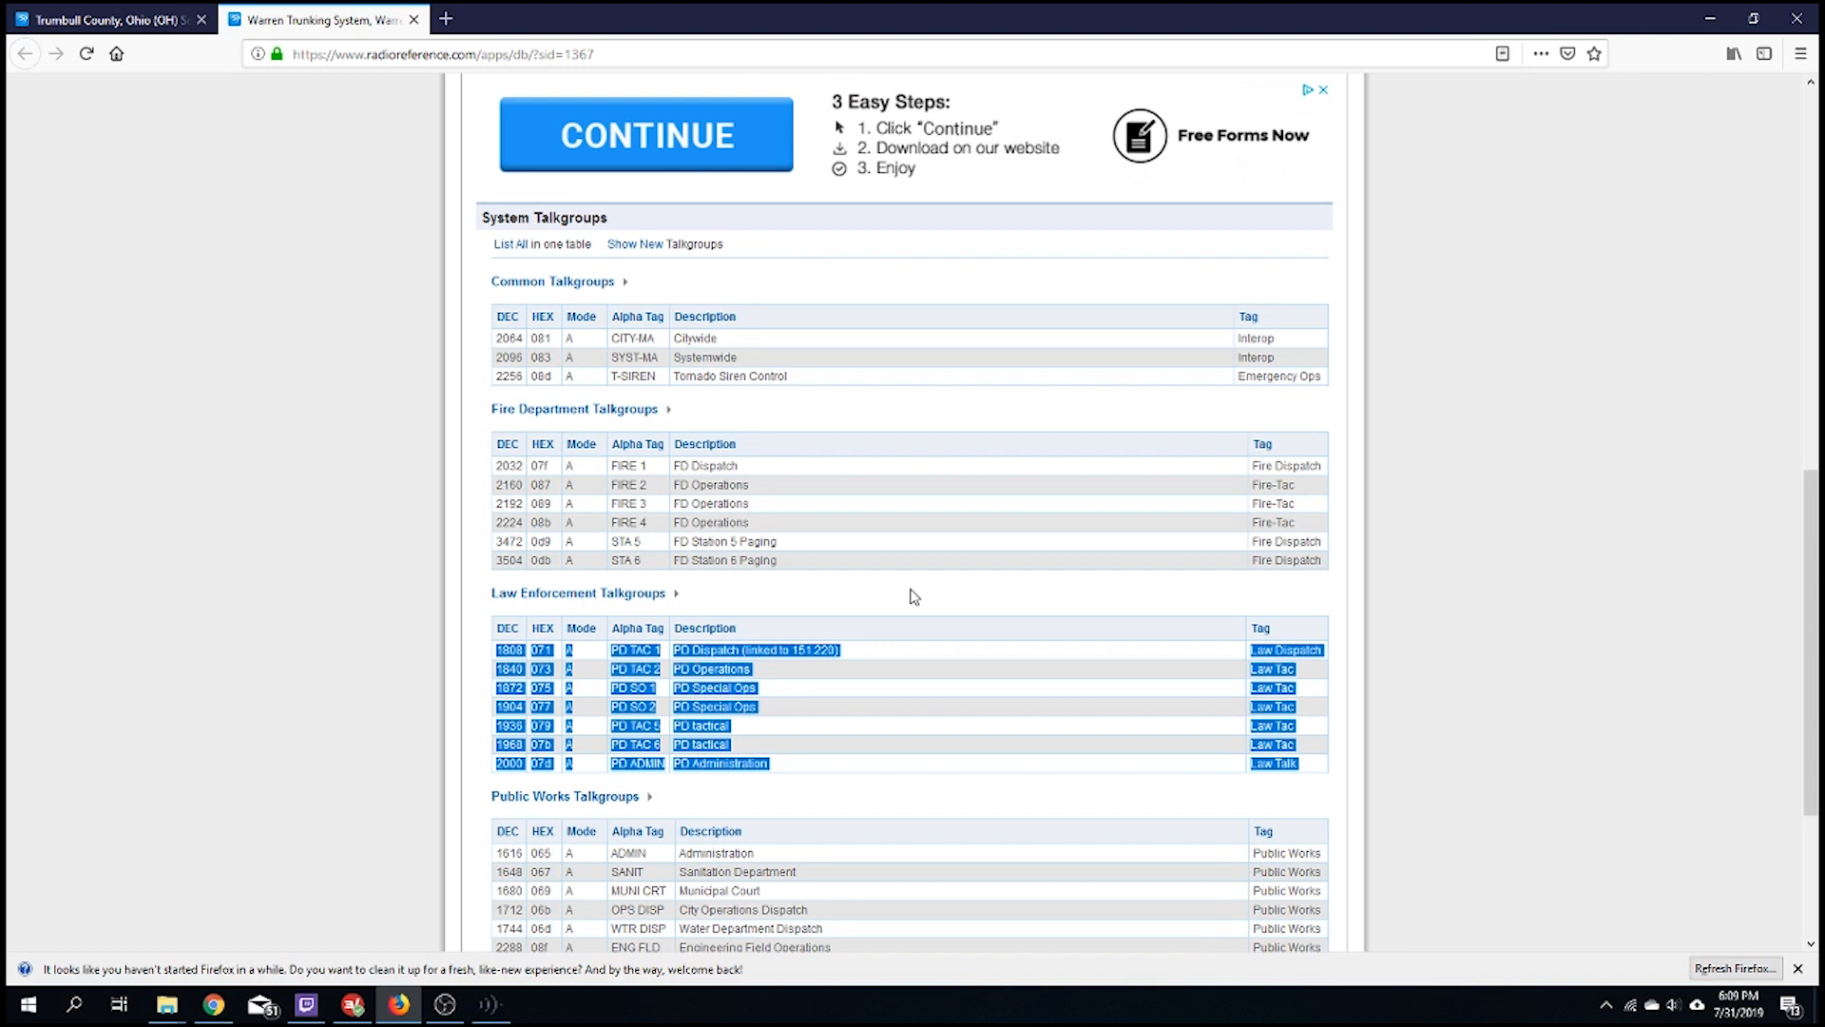
drag(1323, 381, 495, 385)
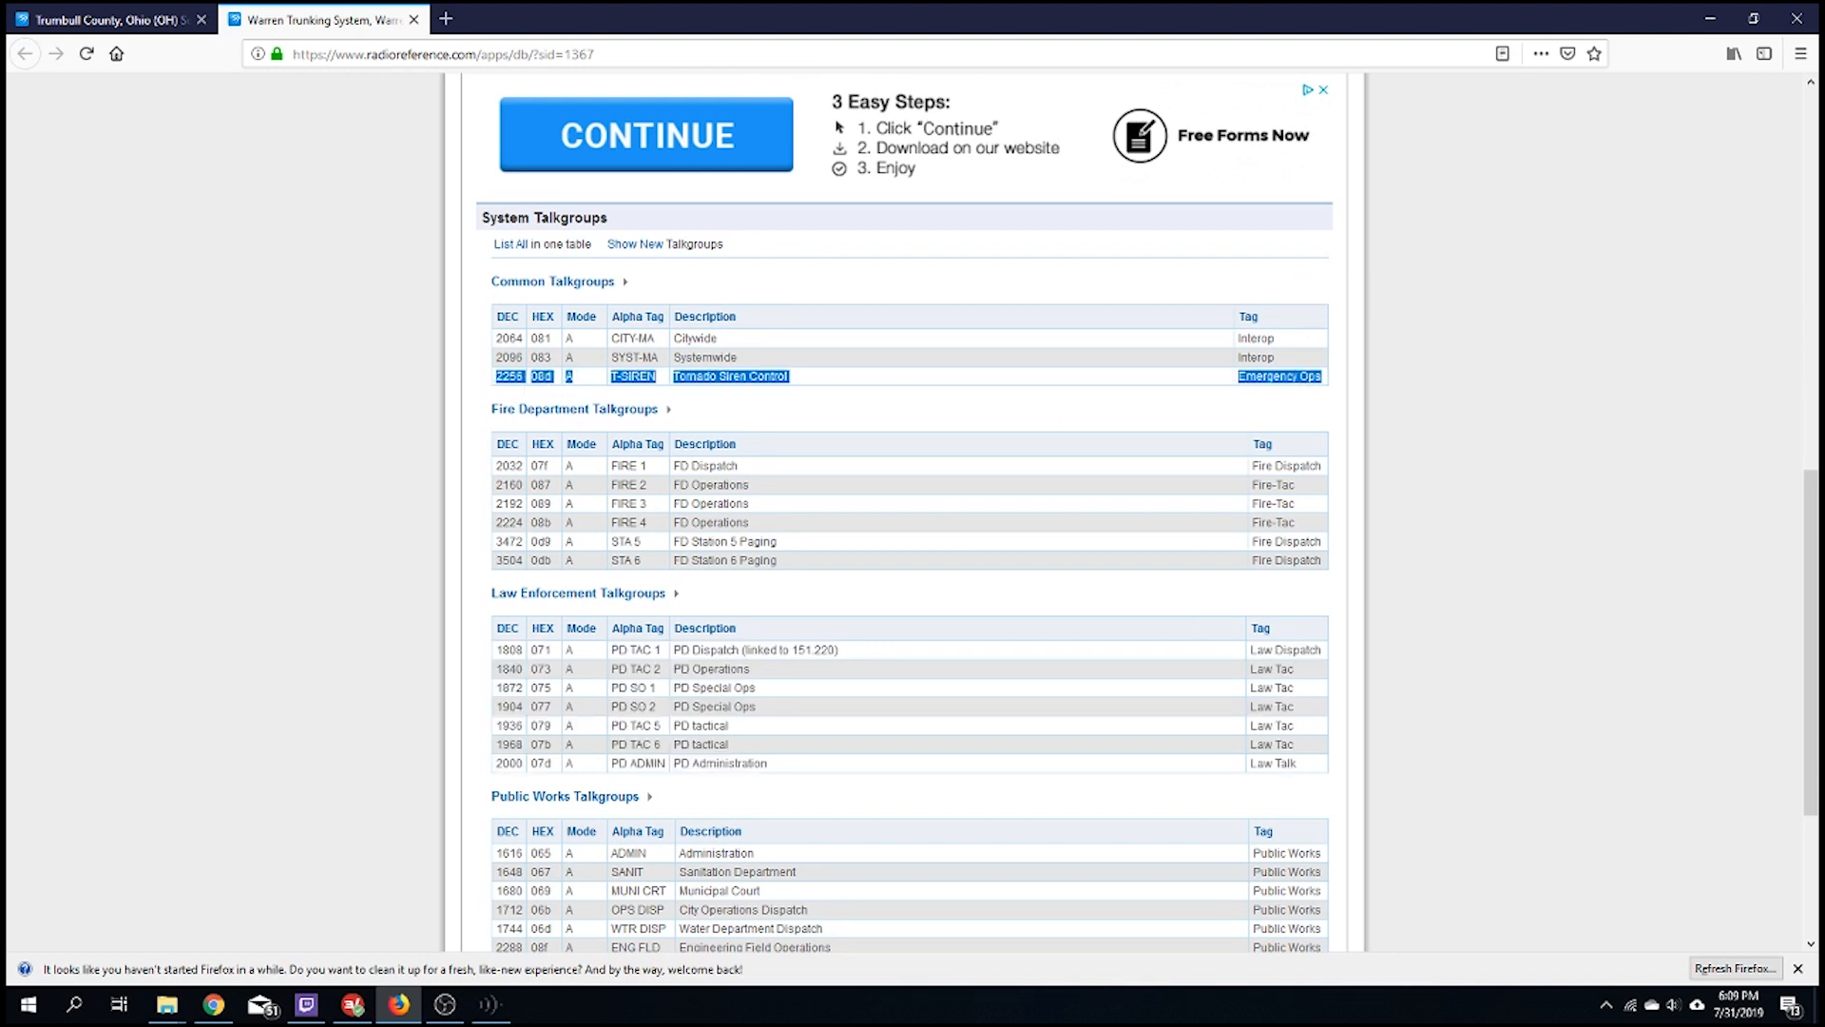
Switch back to FreeSCAN and add a new group named CityWarning to the Warren City system
click(490, 1003)
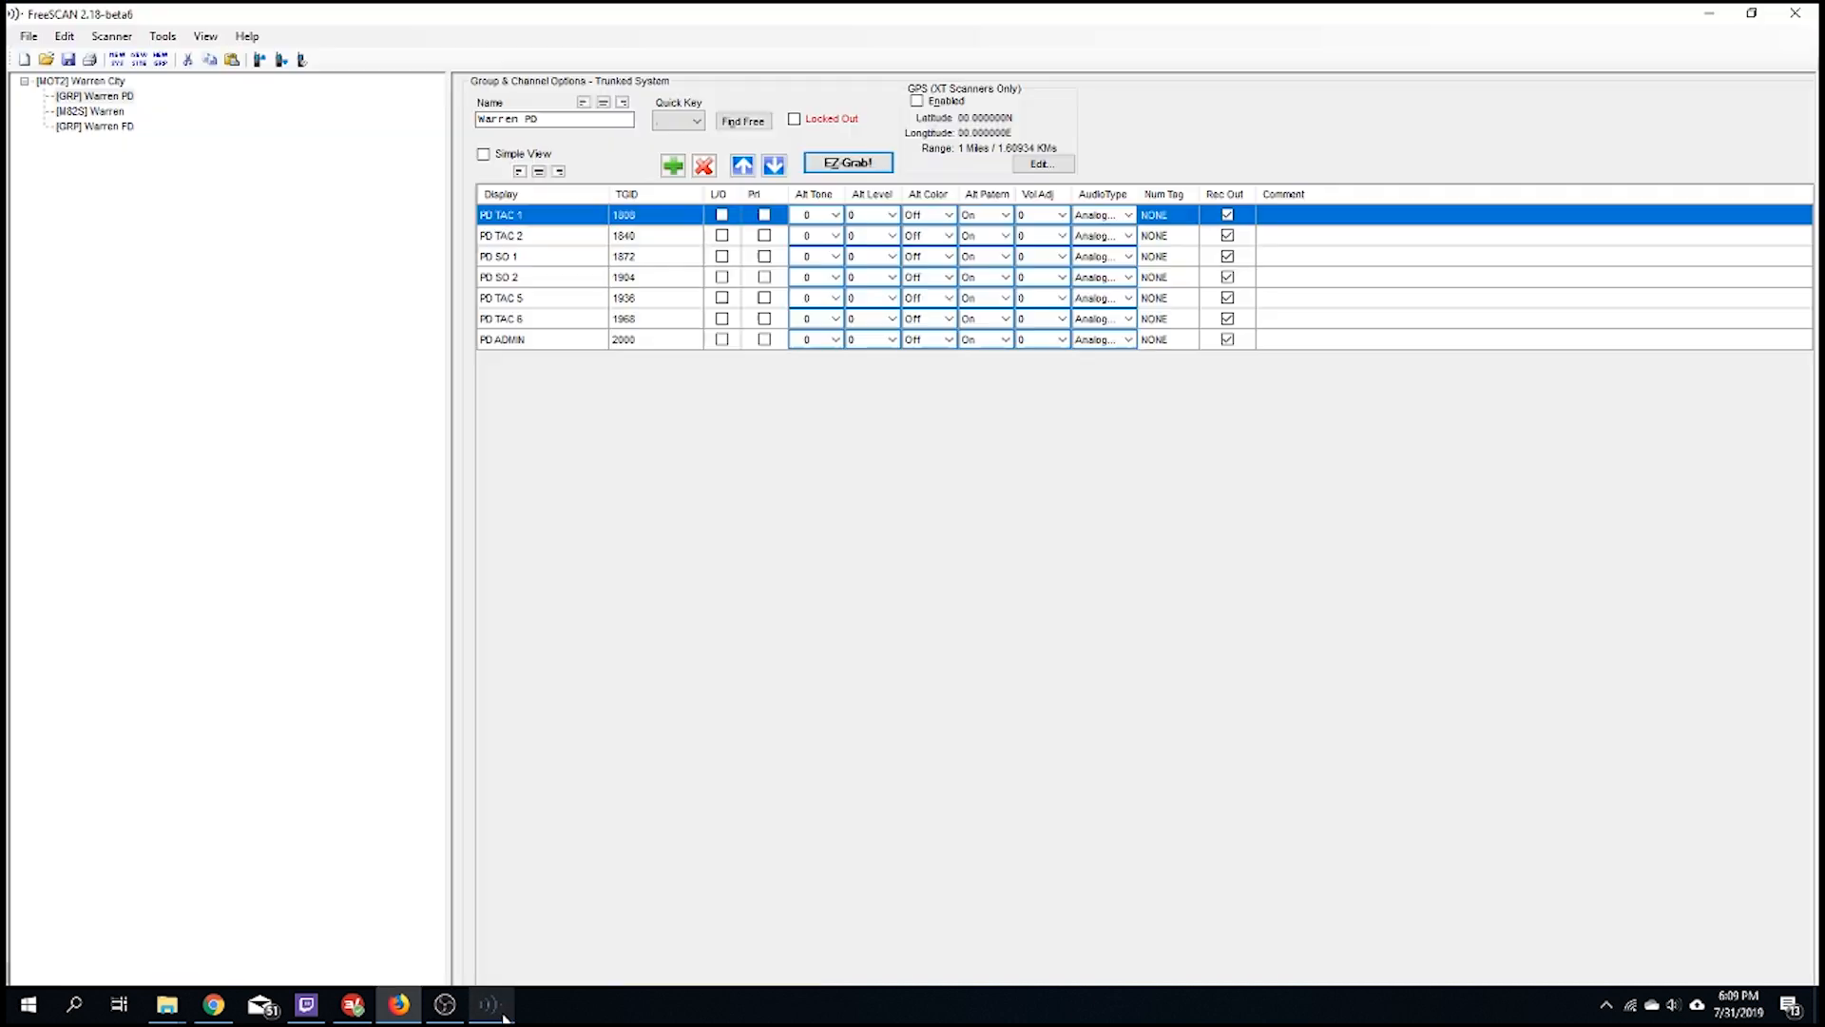
click(90, 82)
right_click(105, 86)
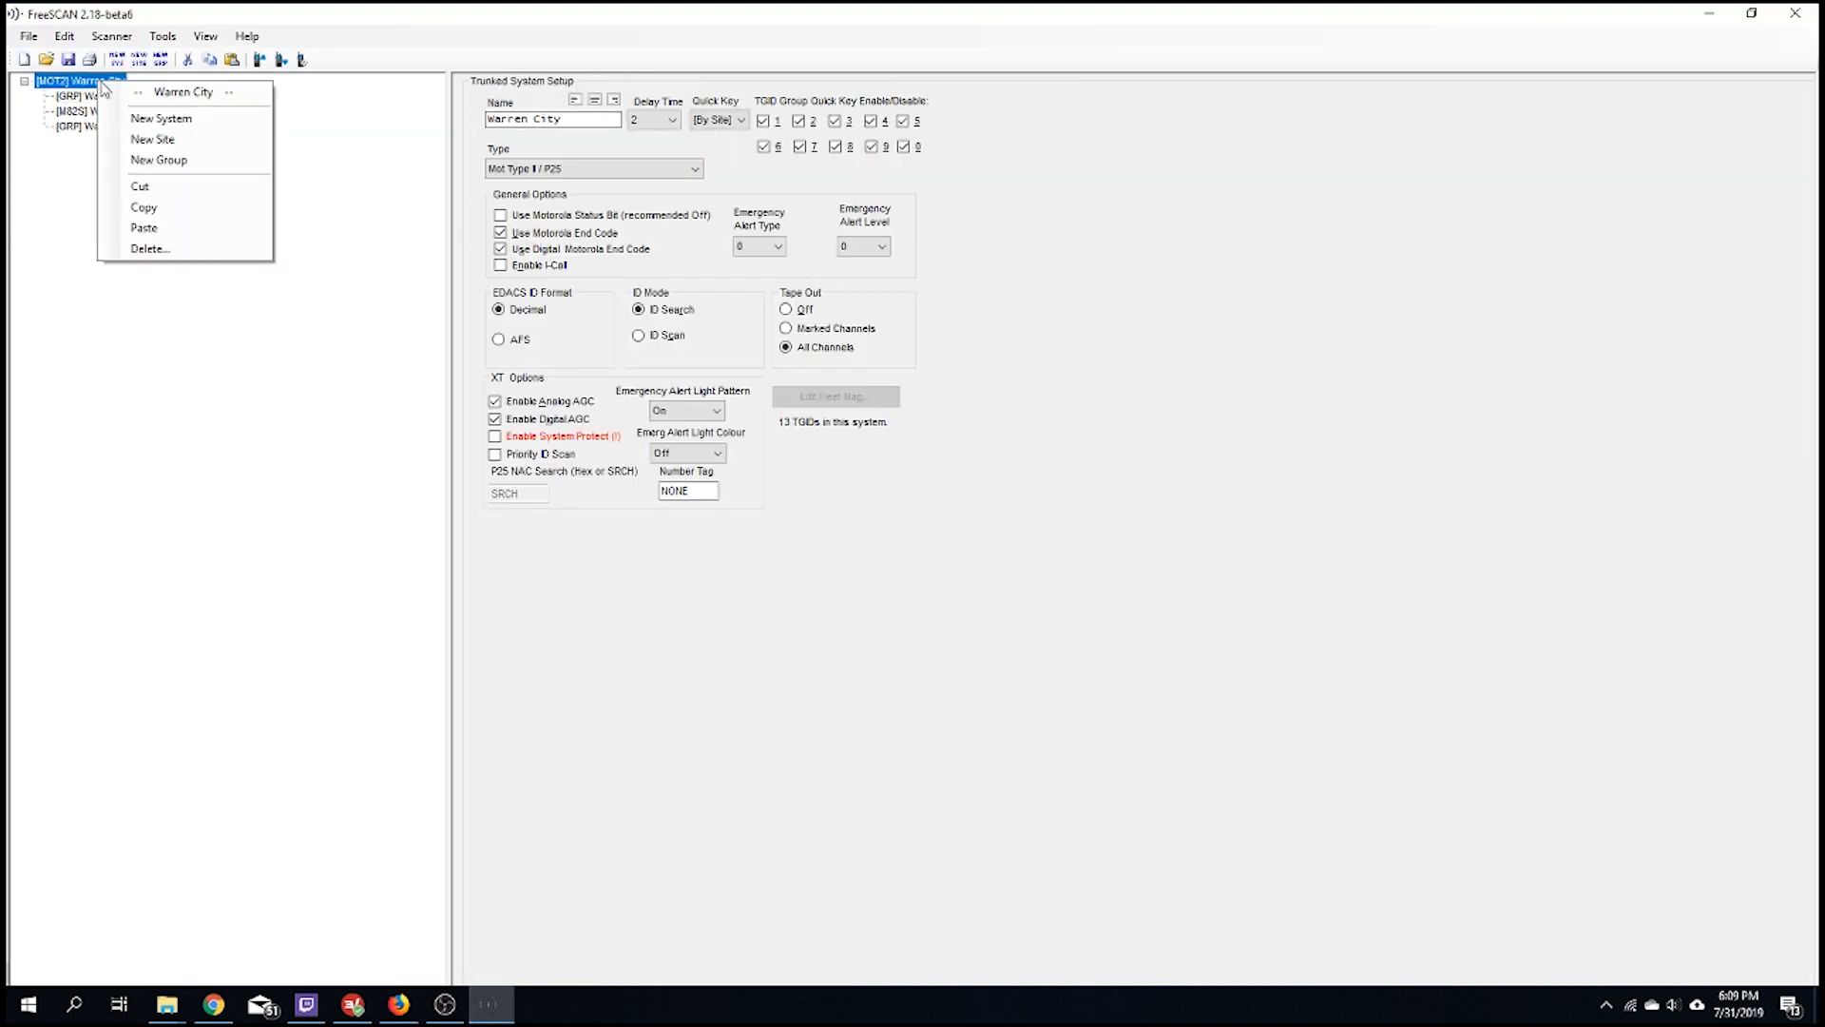
click(164, 160)
text(To)
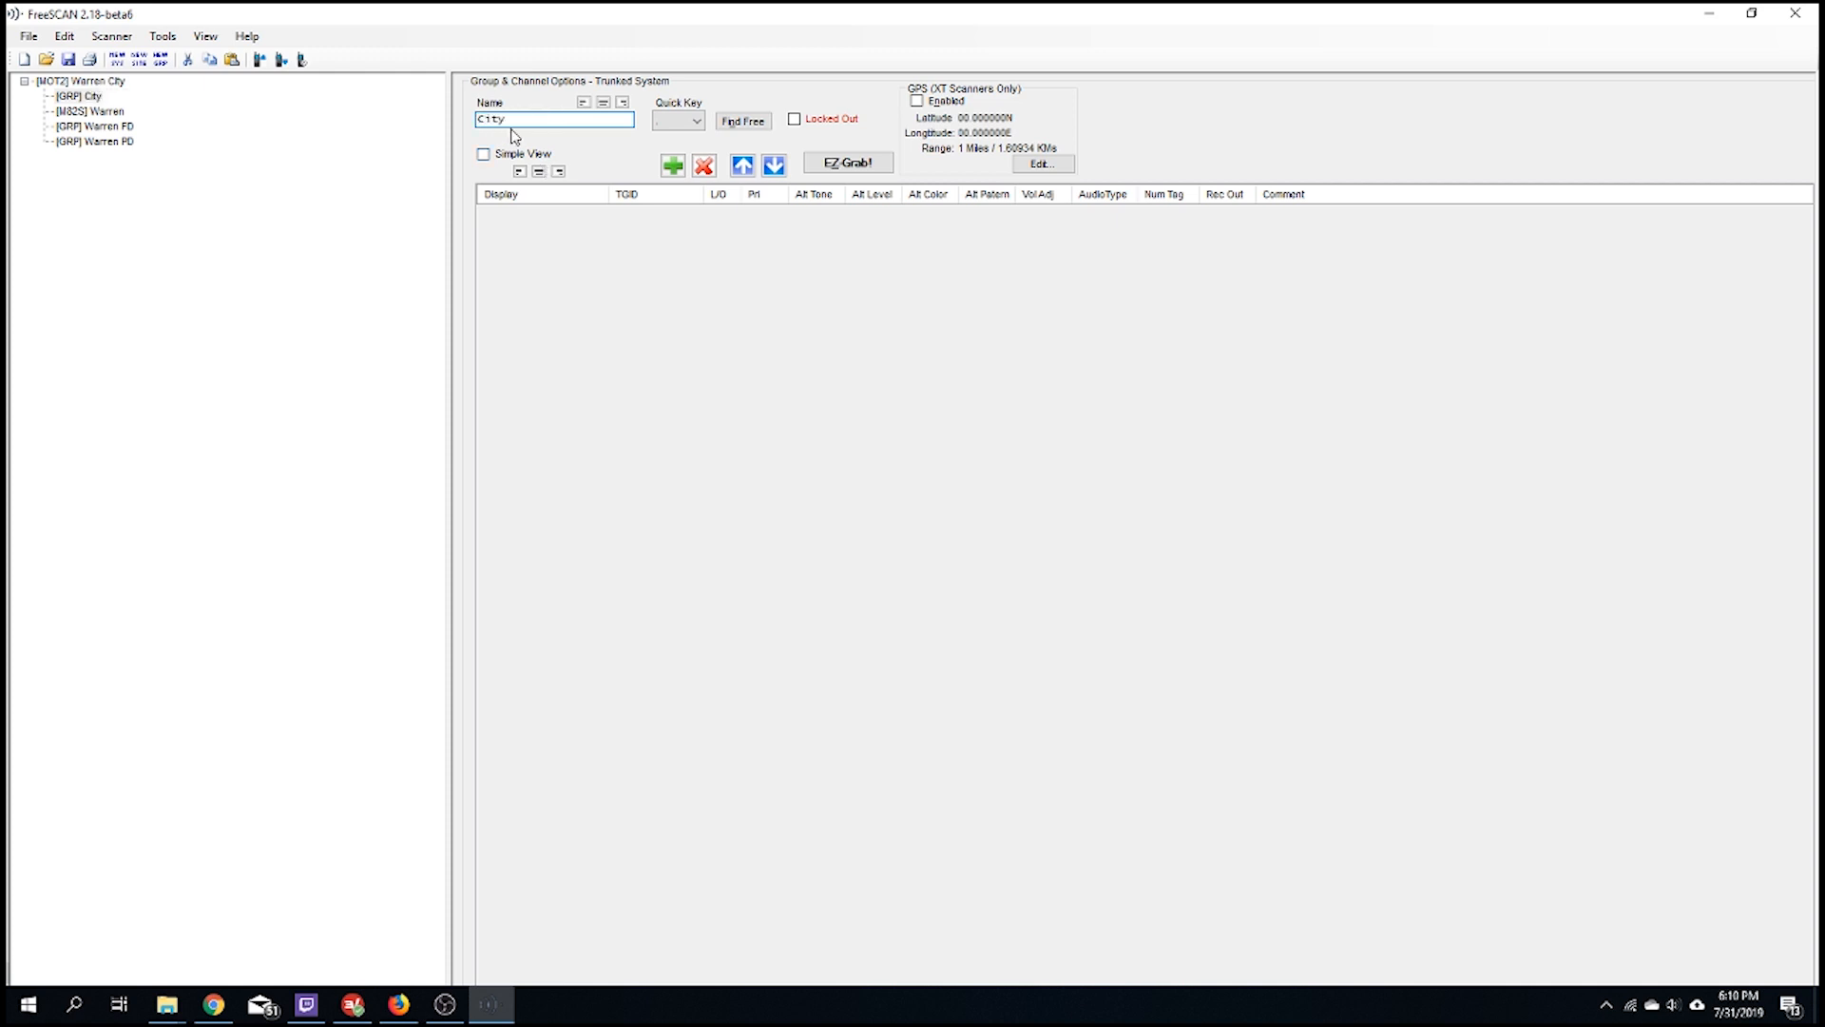
text(tyWarning)
Import the copied T-SIREN talkgroup into the CityWarning group with EZ-Grab, then clear the list and close it
click(842, 165)
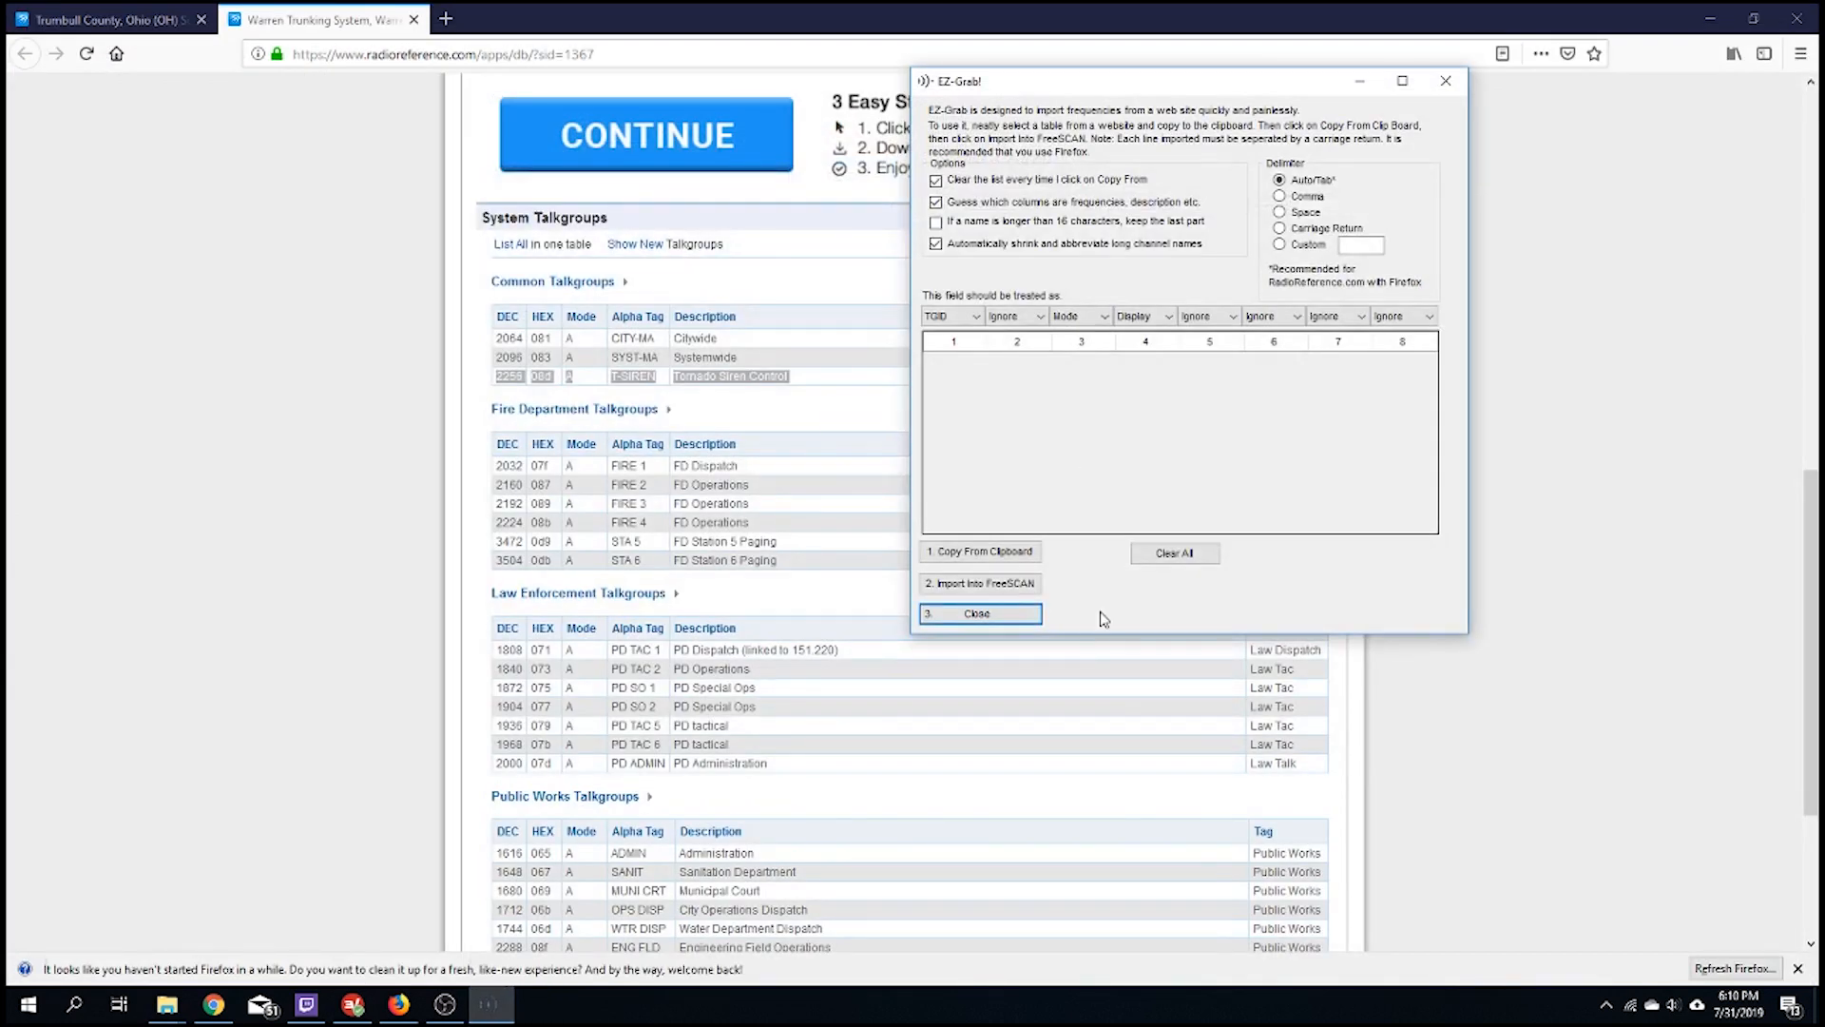
click(979, 559)
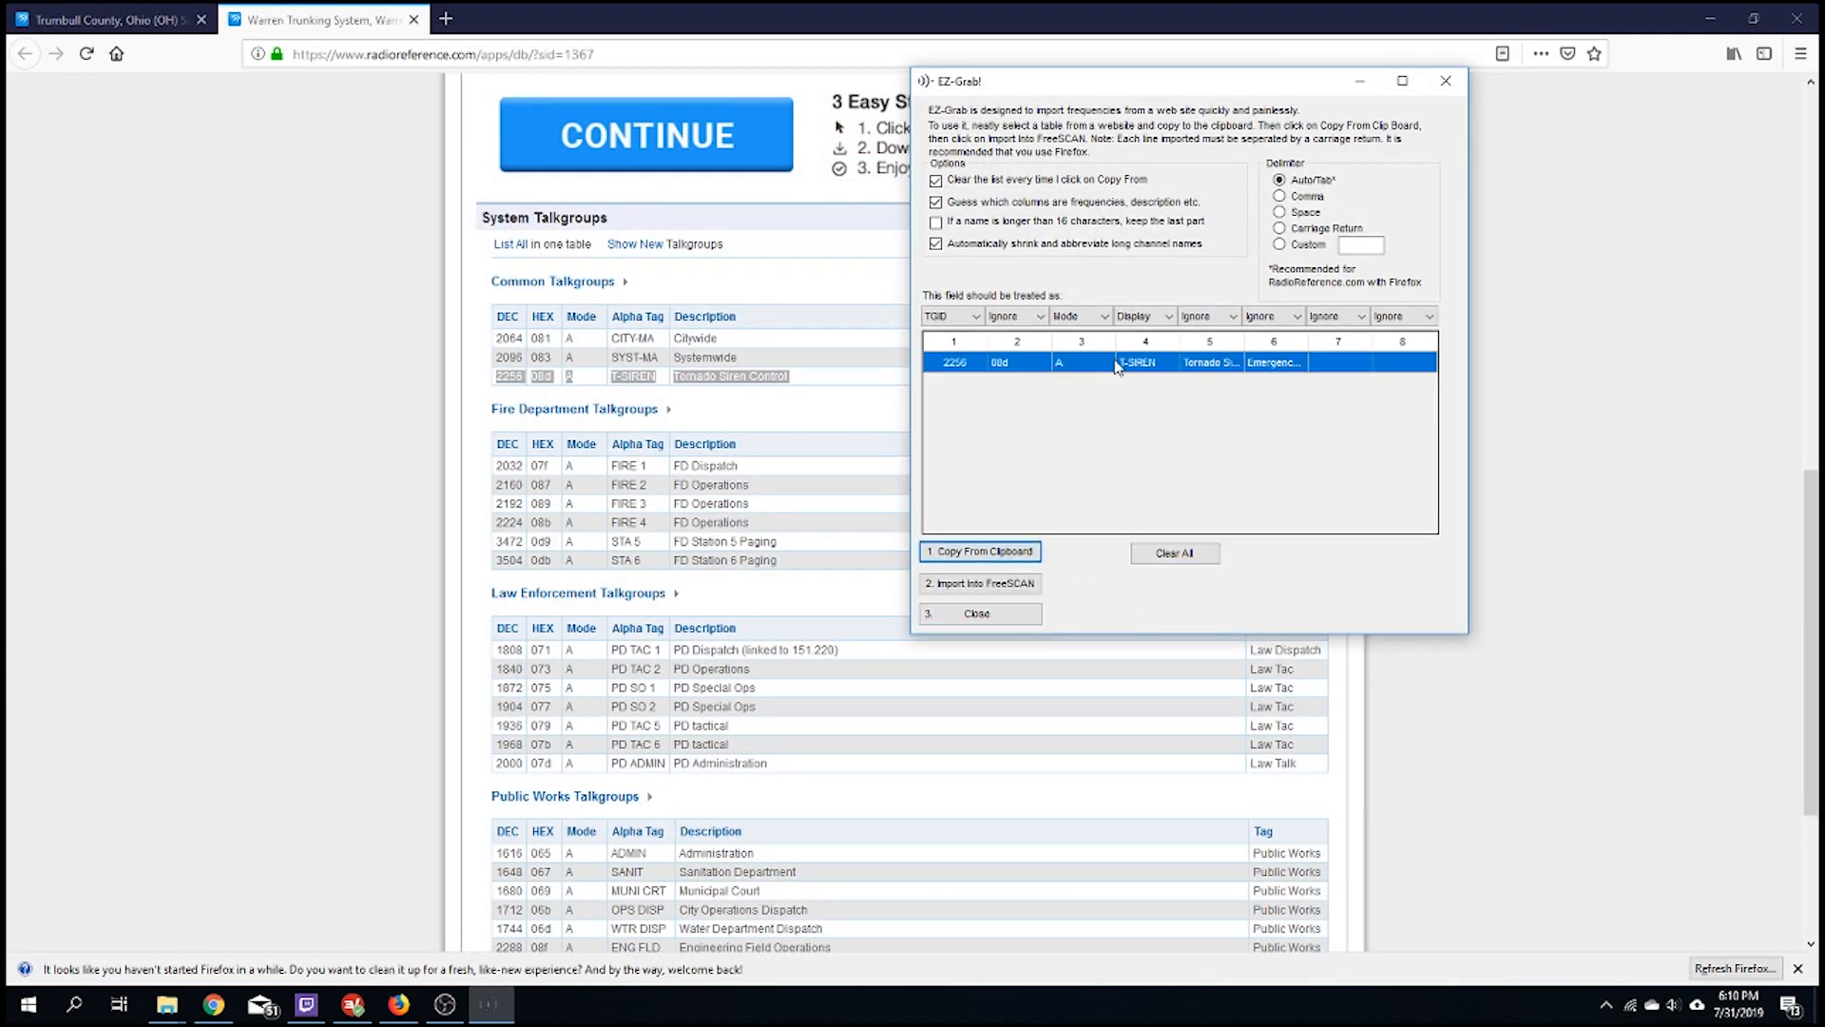
click(1002, 584)
click(978, 567)
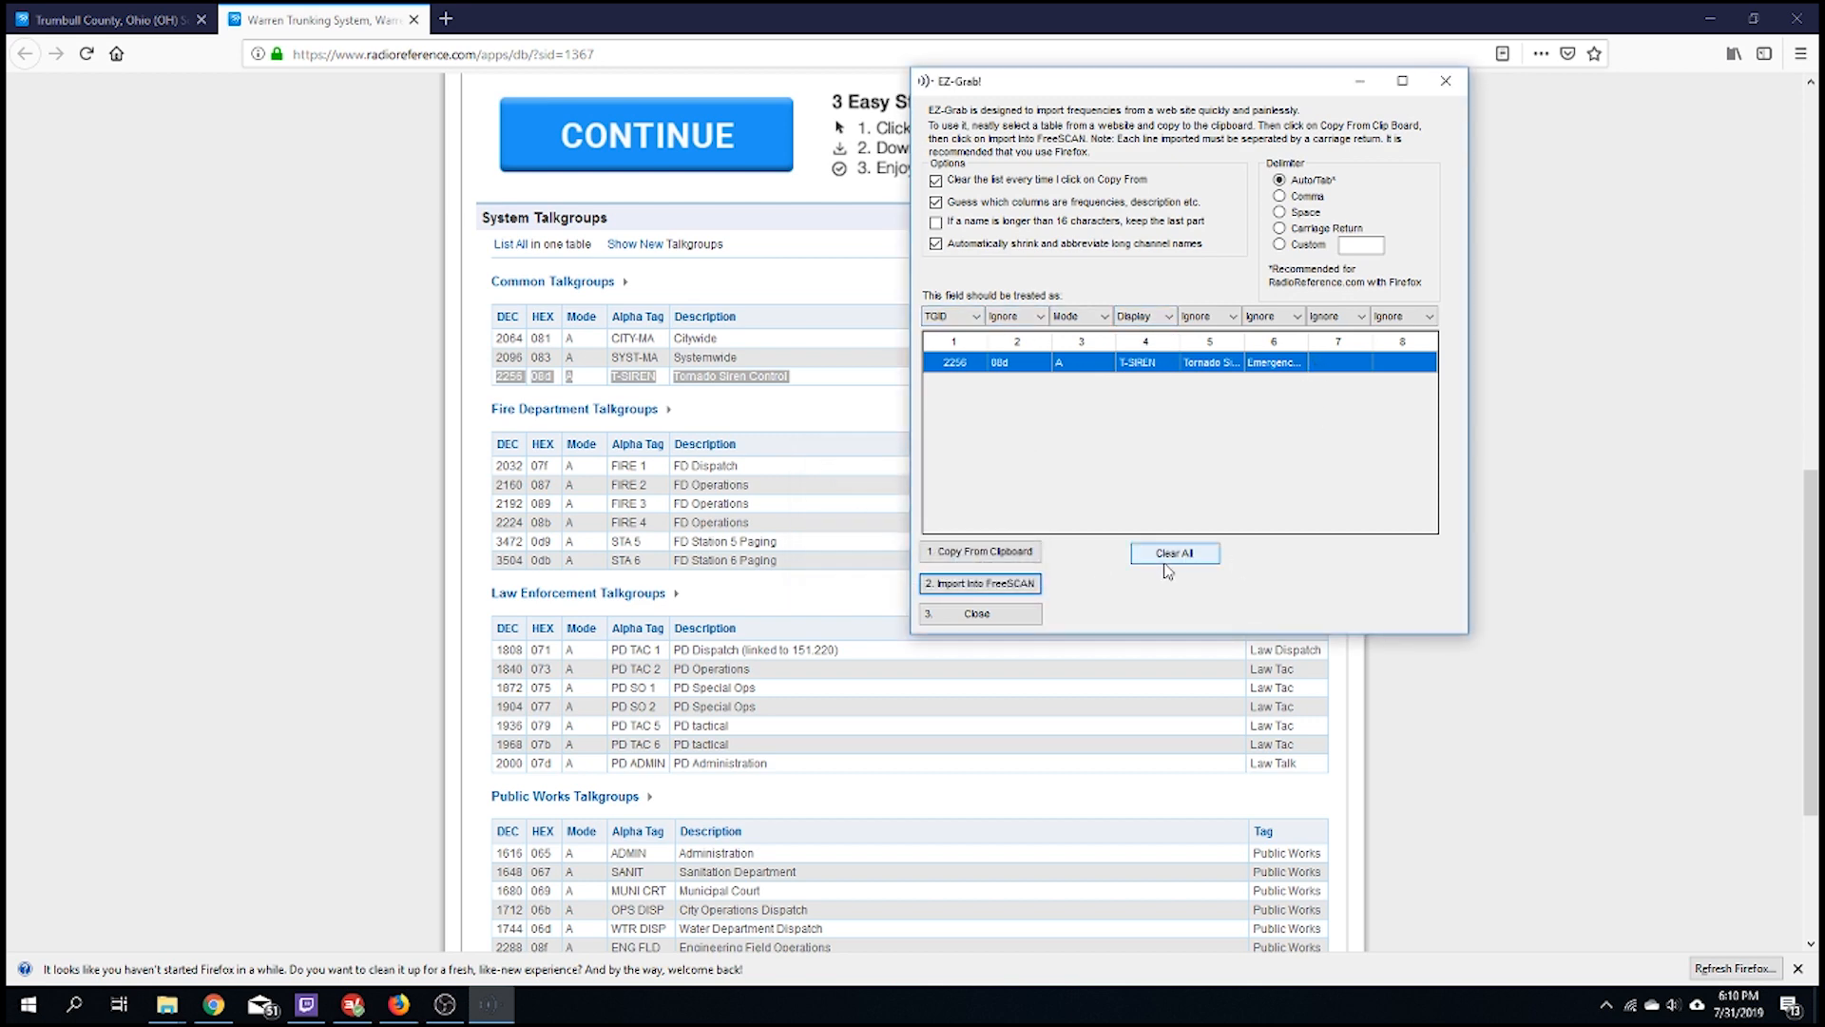
click(1174, 554)
click(1022, 618)
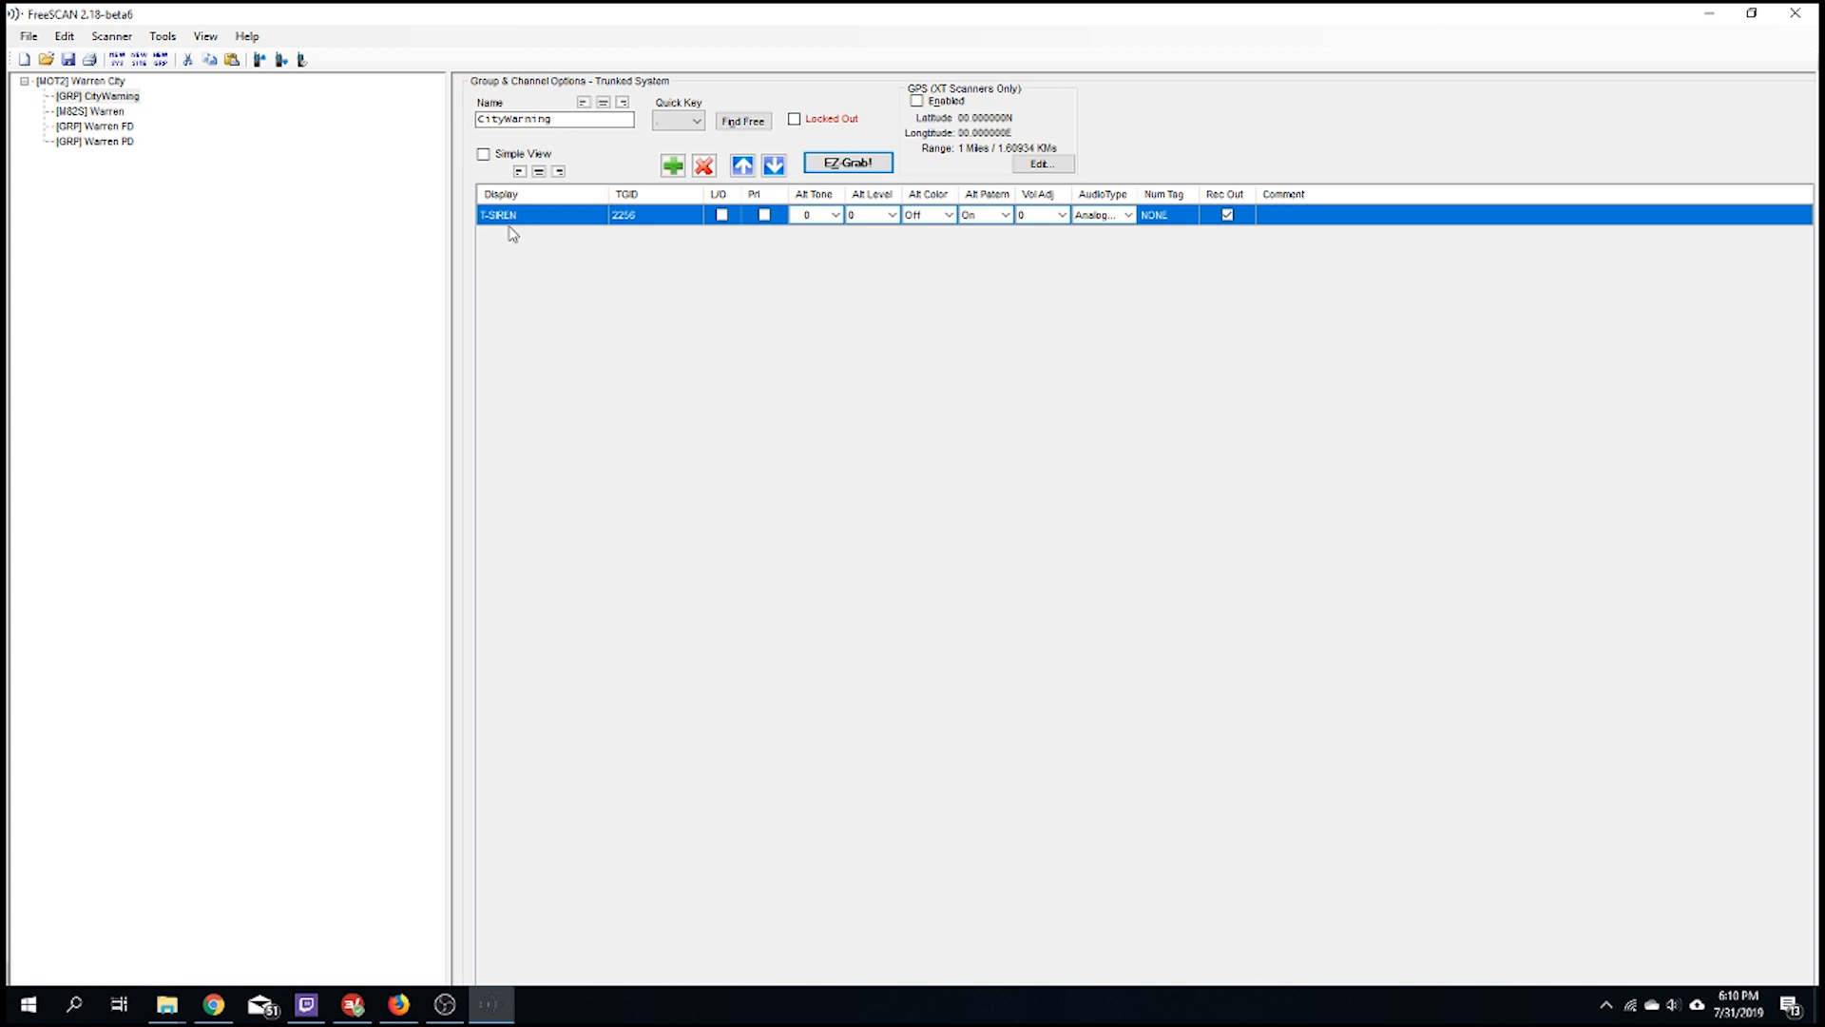
Set the alert light colour of the T-SIREN talkgroup to Yellow
click(950, 215)
click(949, 216)
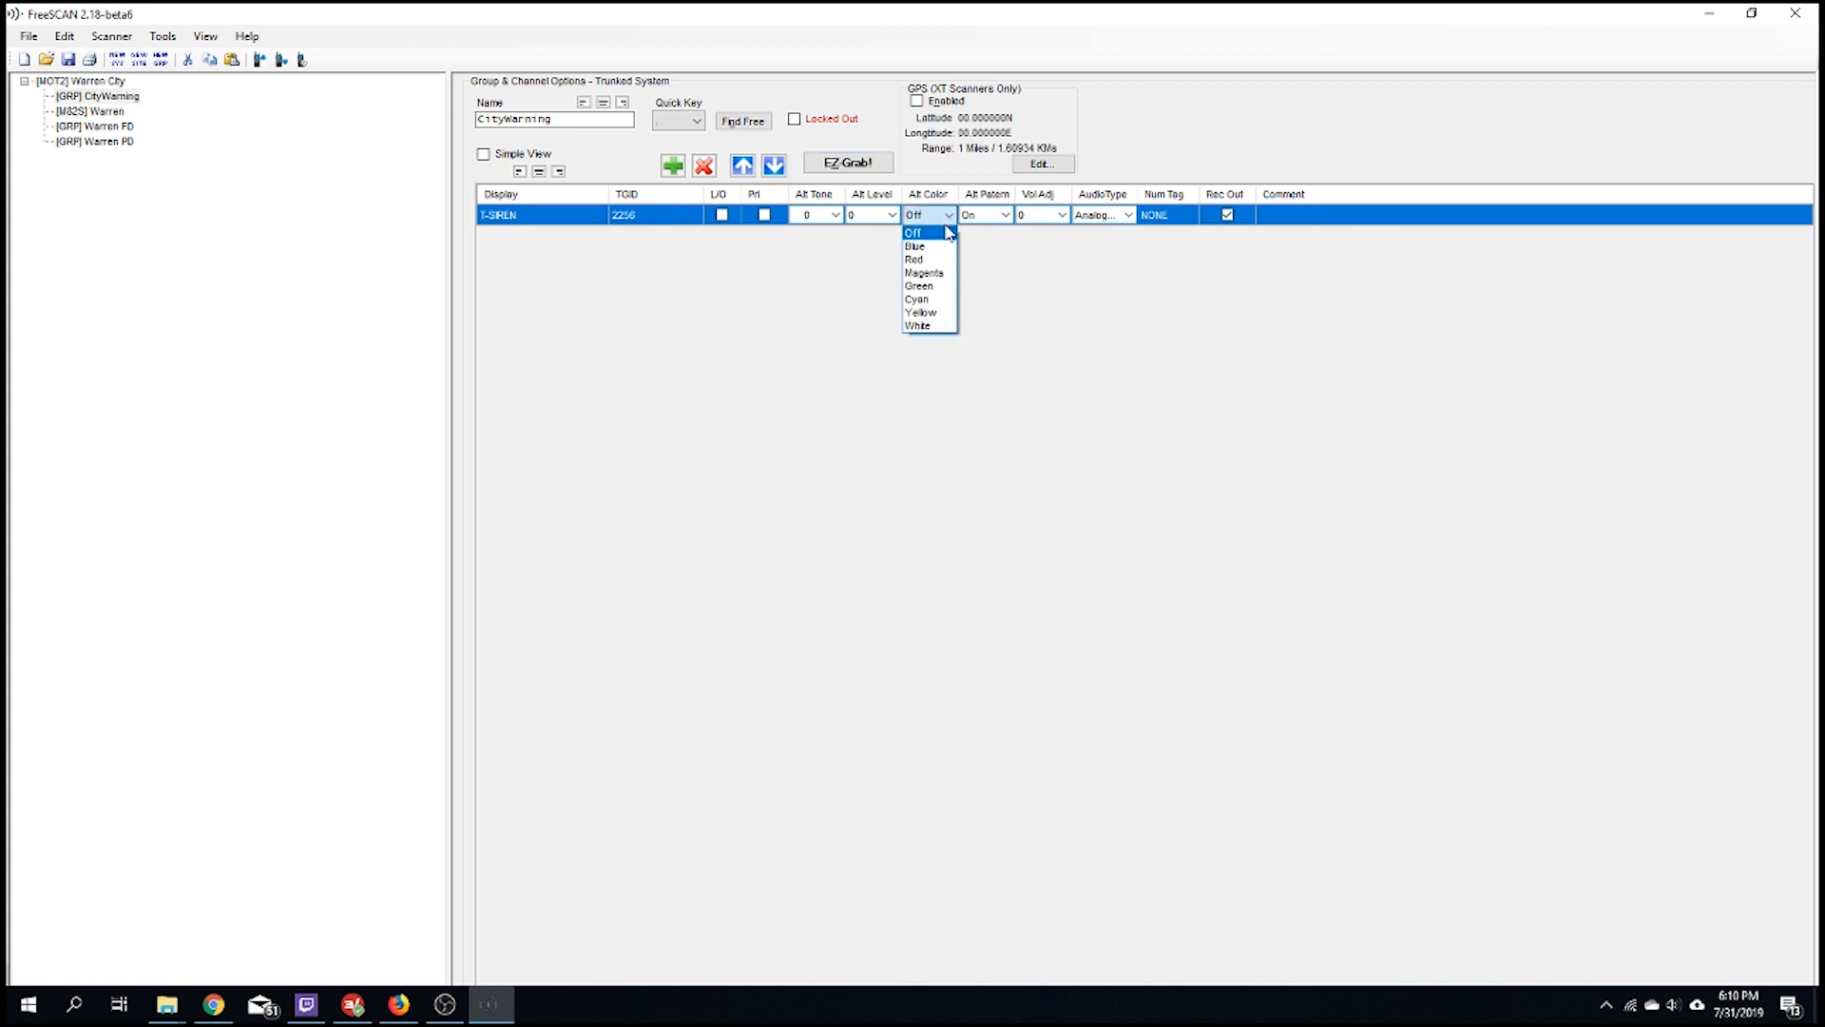
click(944, 314)
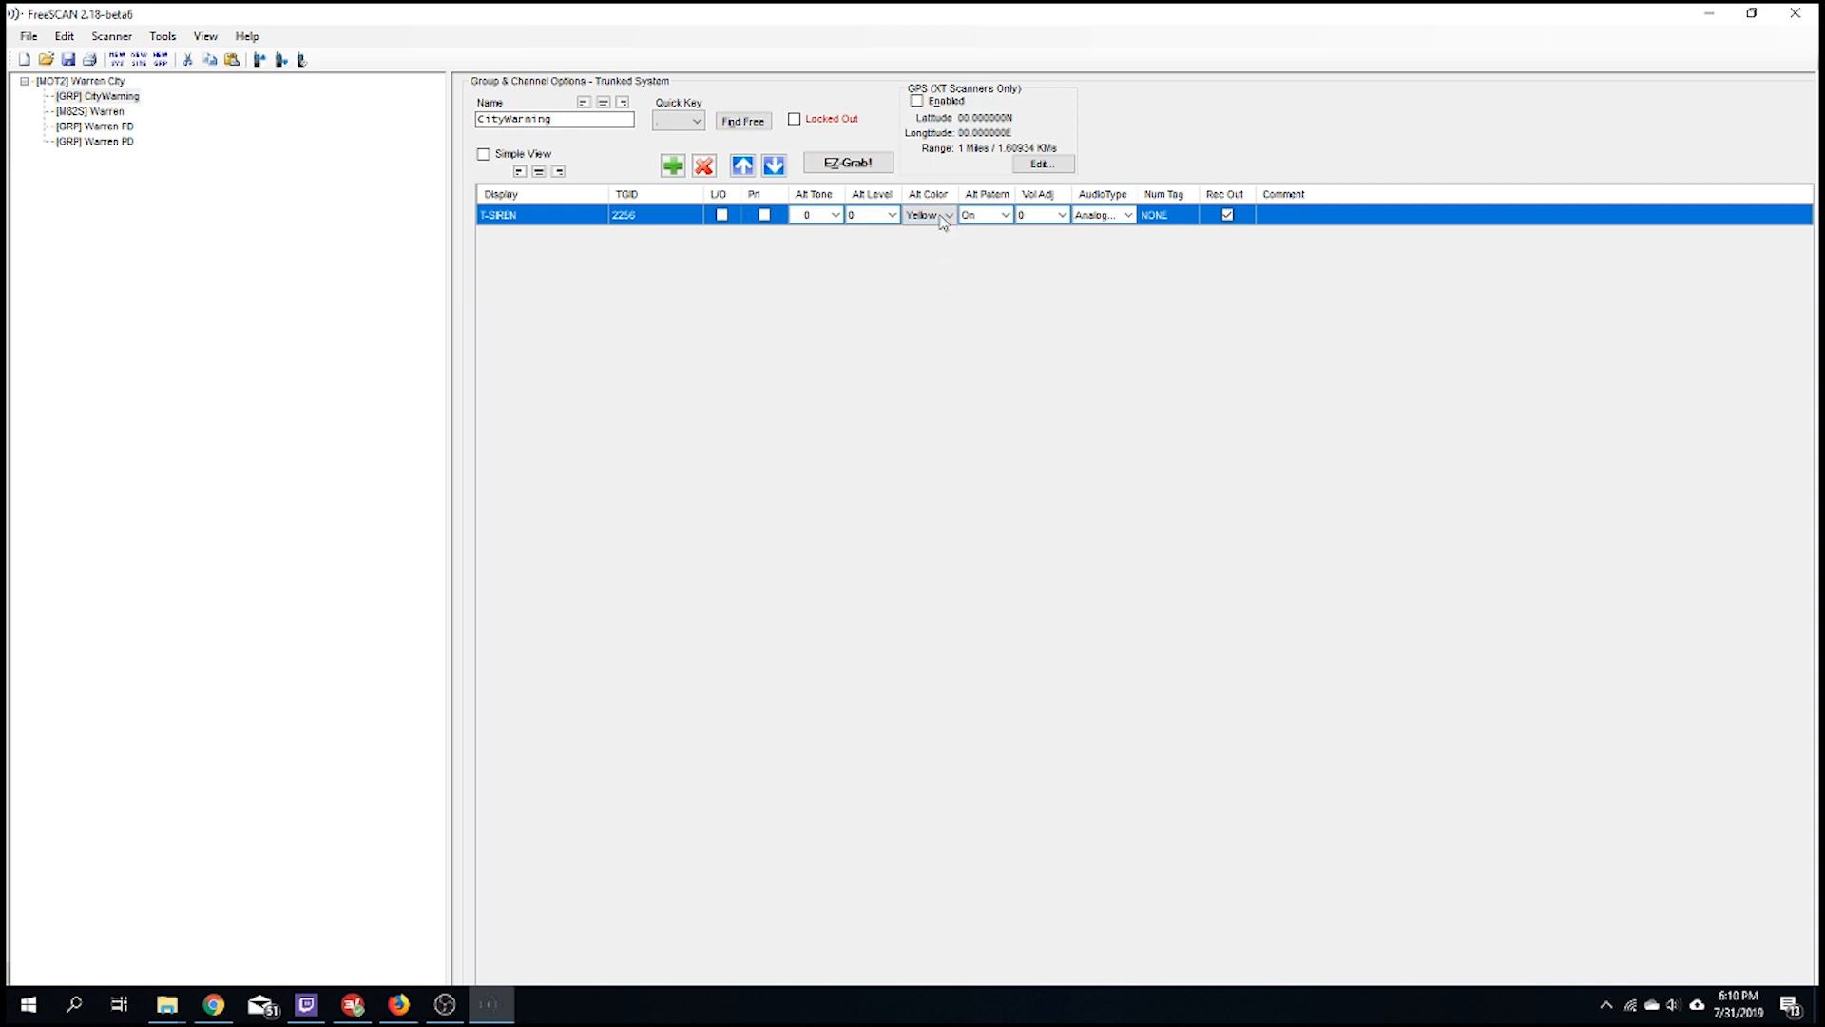
Set the alert light colour of the FIRE 1 talkgroup in the Warren FD group to Off
click(107, 126)
click(949, 216)
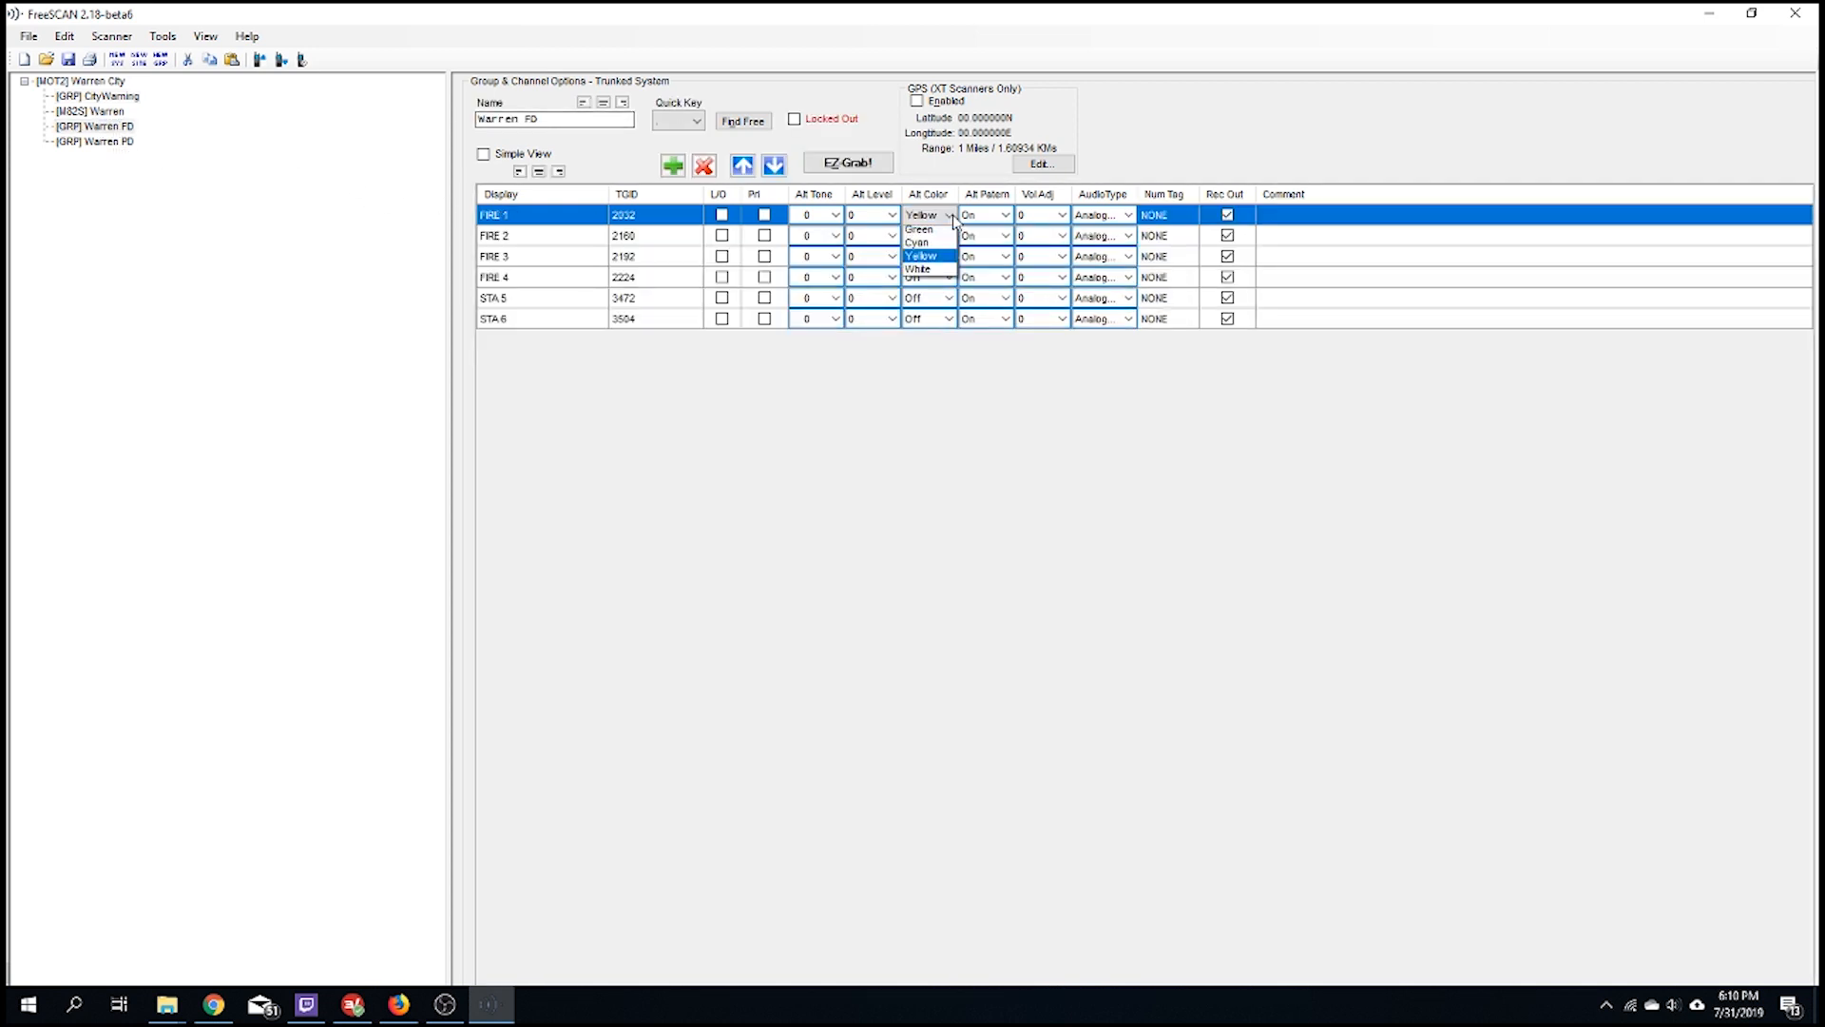
click(943, 234)
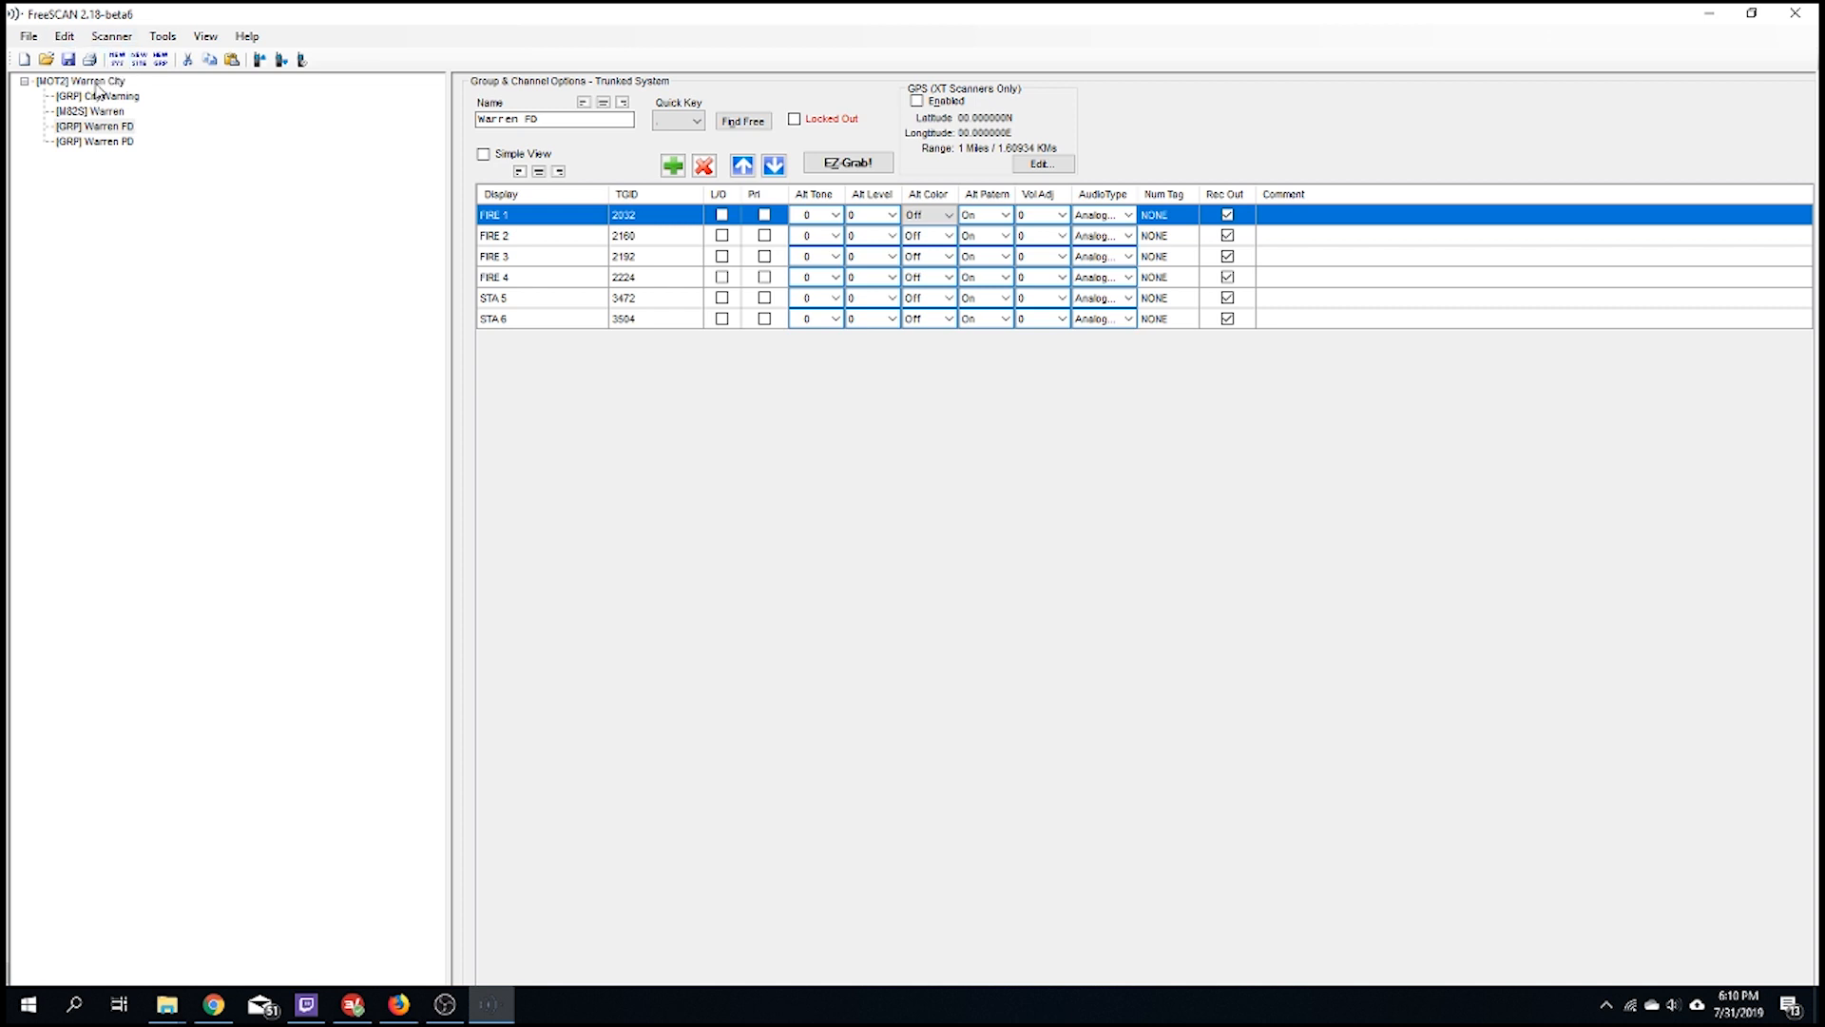
Switch to RadioReference and open the Trumbull County page from the Warren system page
click(398, 1004)
scroll(635, 425, up, 2)
scroll(635, 425, up, 15)
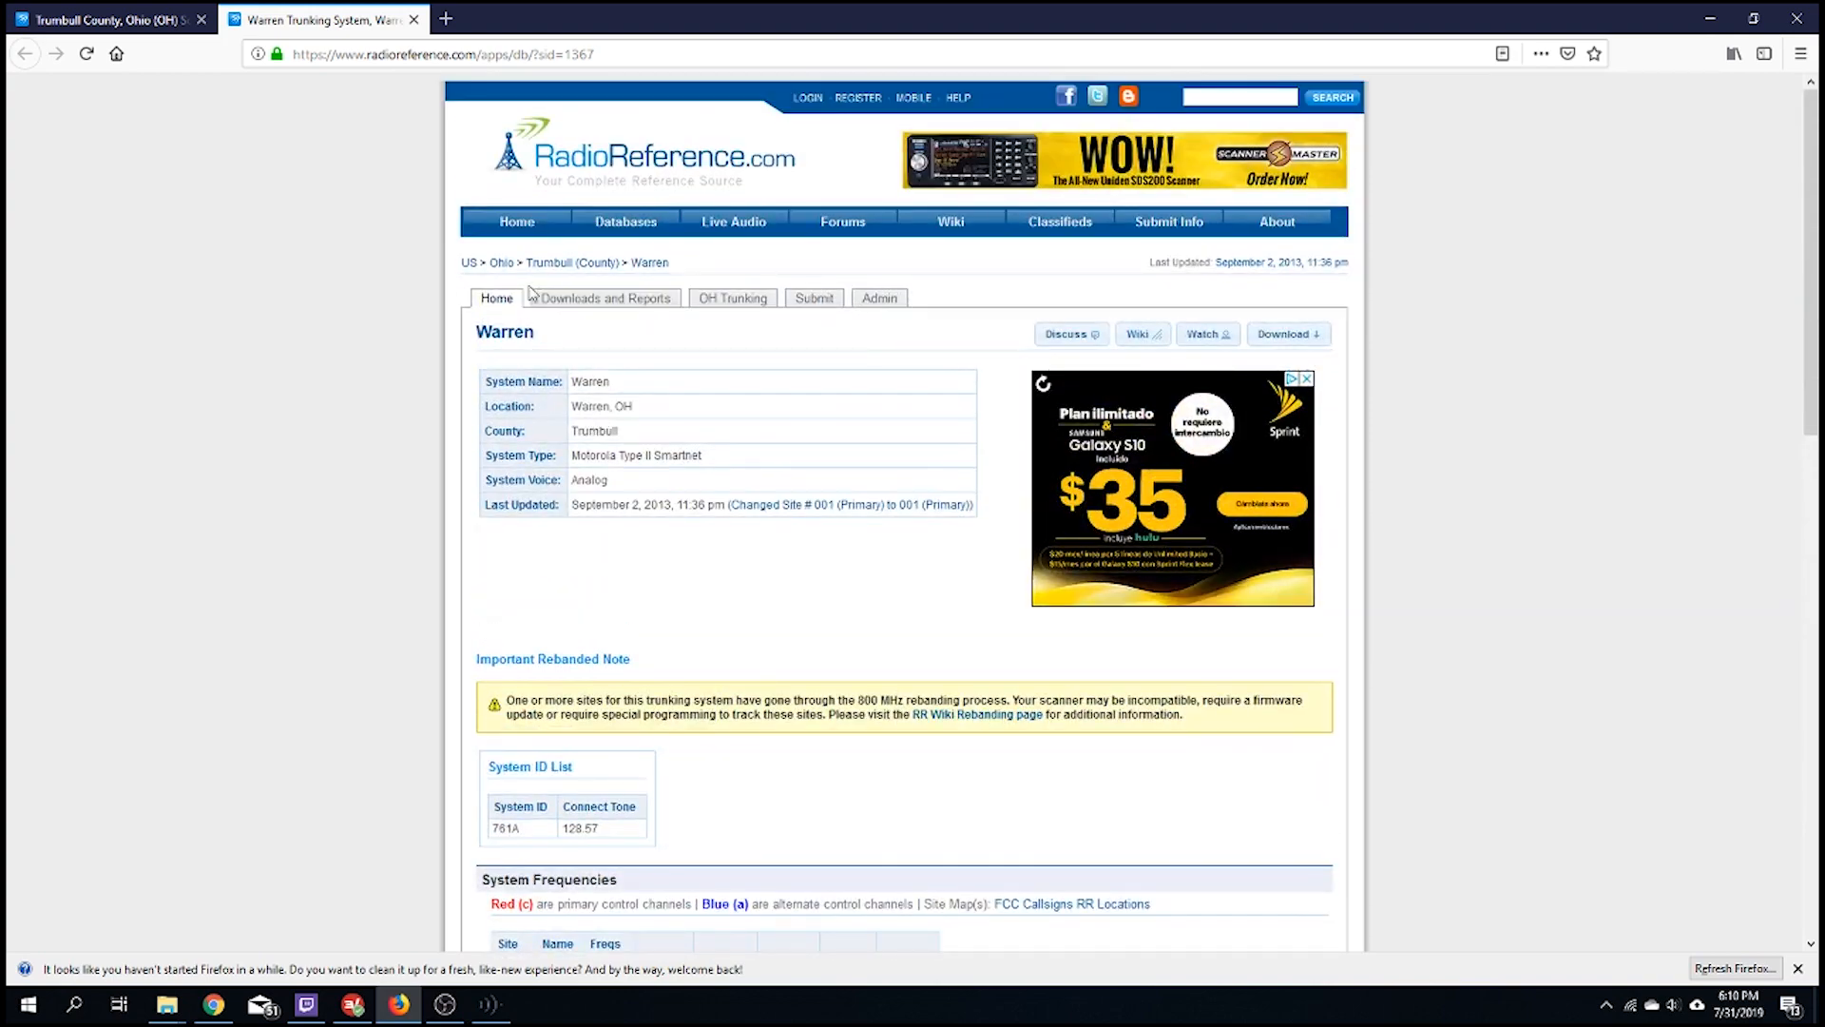
click(581, 267)
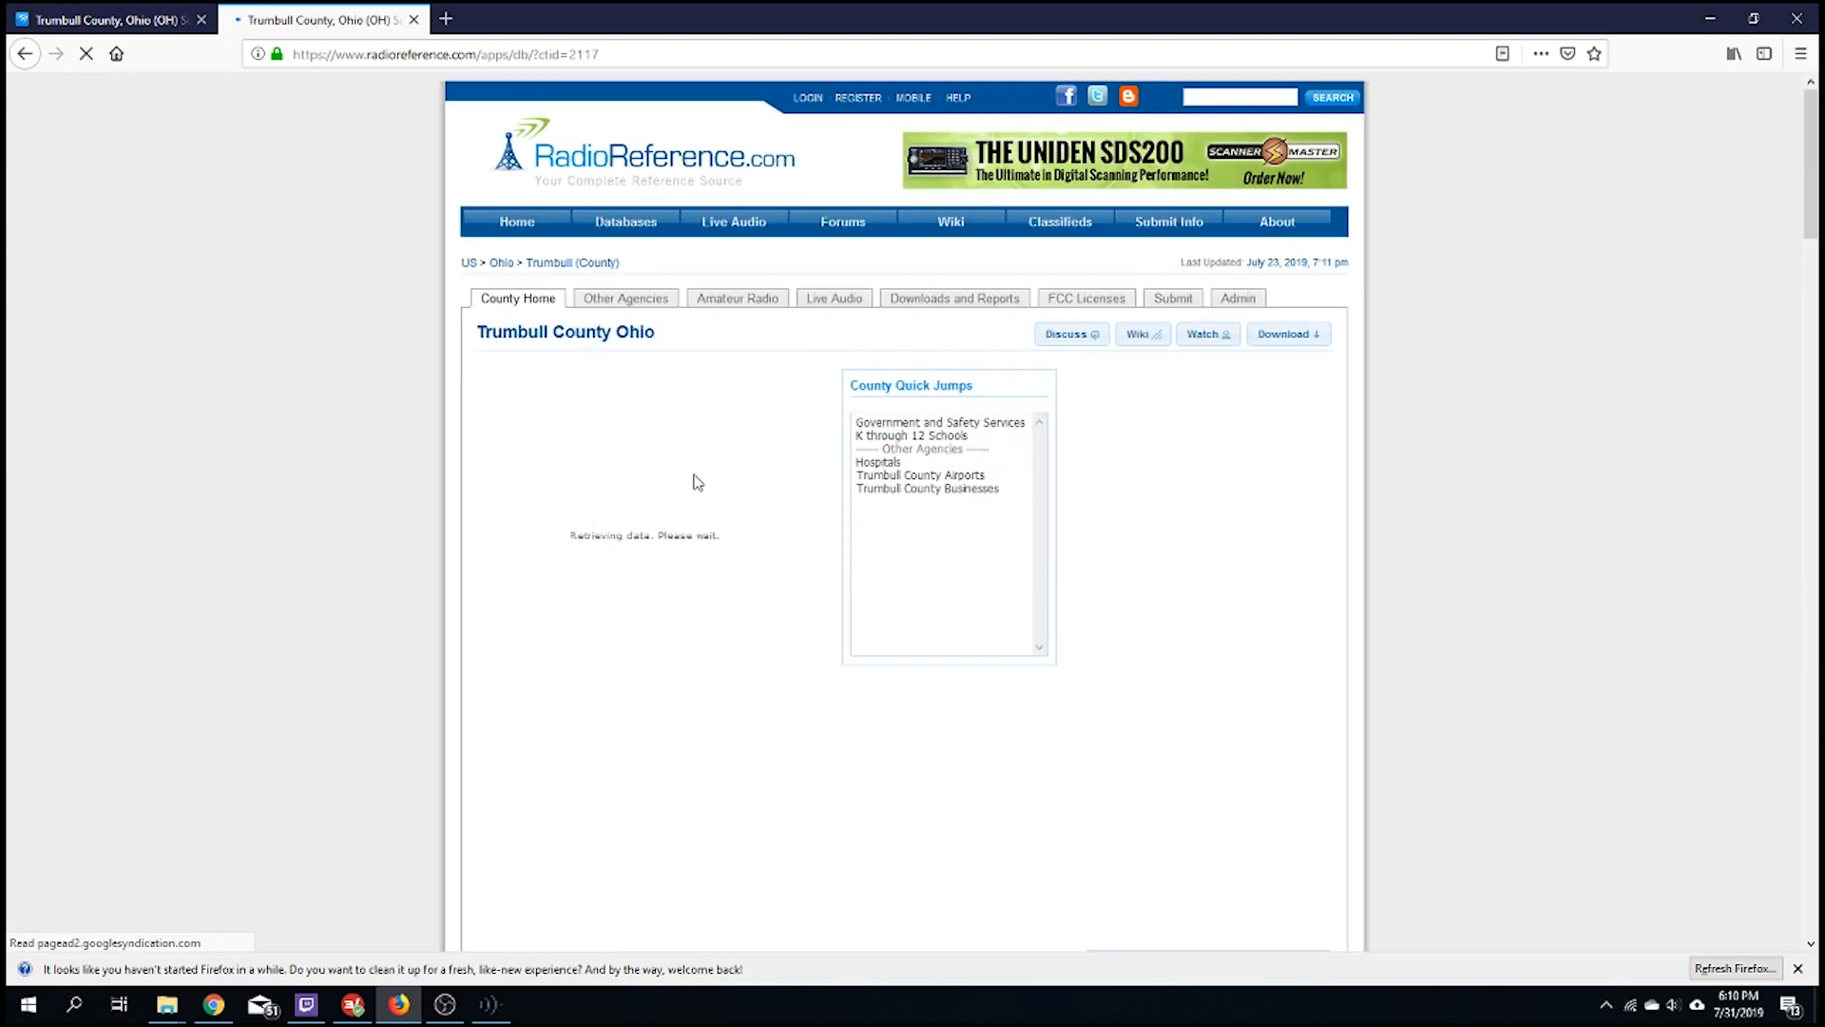
Select all rows of the Trumbull County 911 Fire Dispatch frequency table, from Trumbull Fire to TC EMA
scroll(658, 445, down, 1)
scroll(675, 466, down, 6)
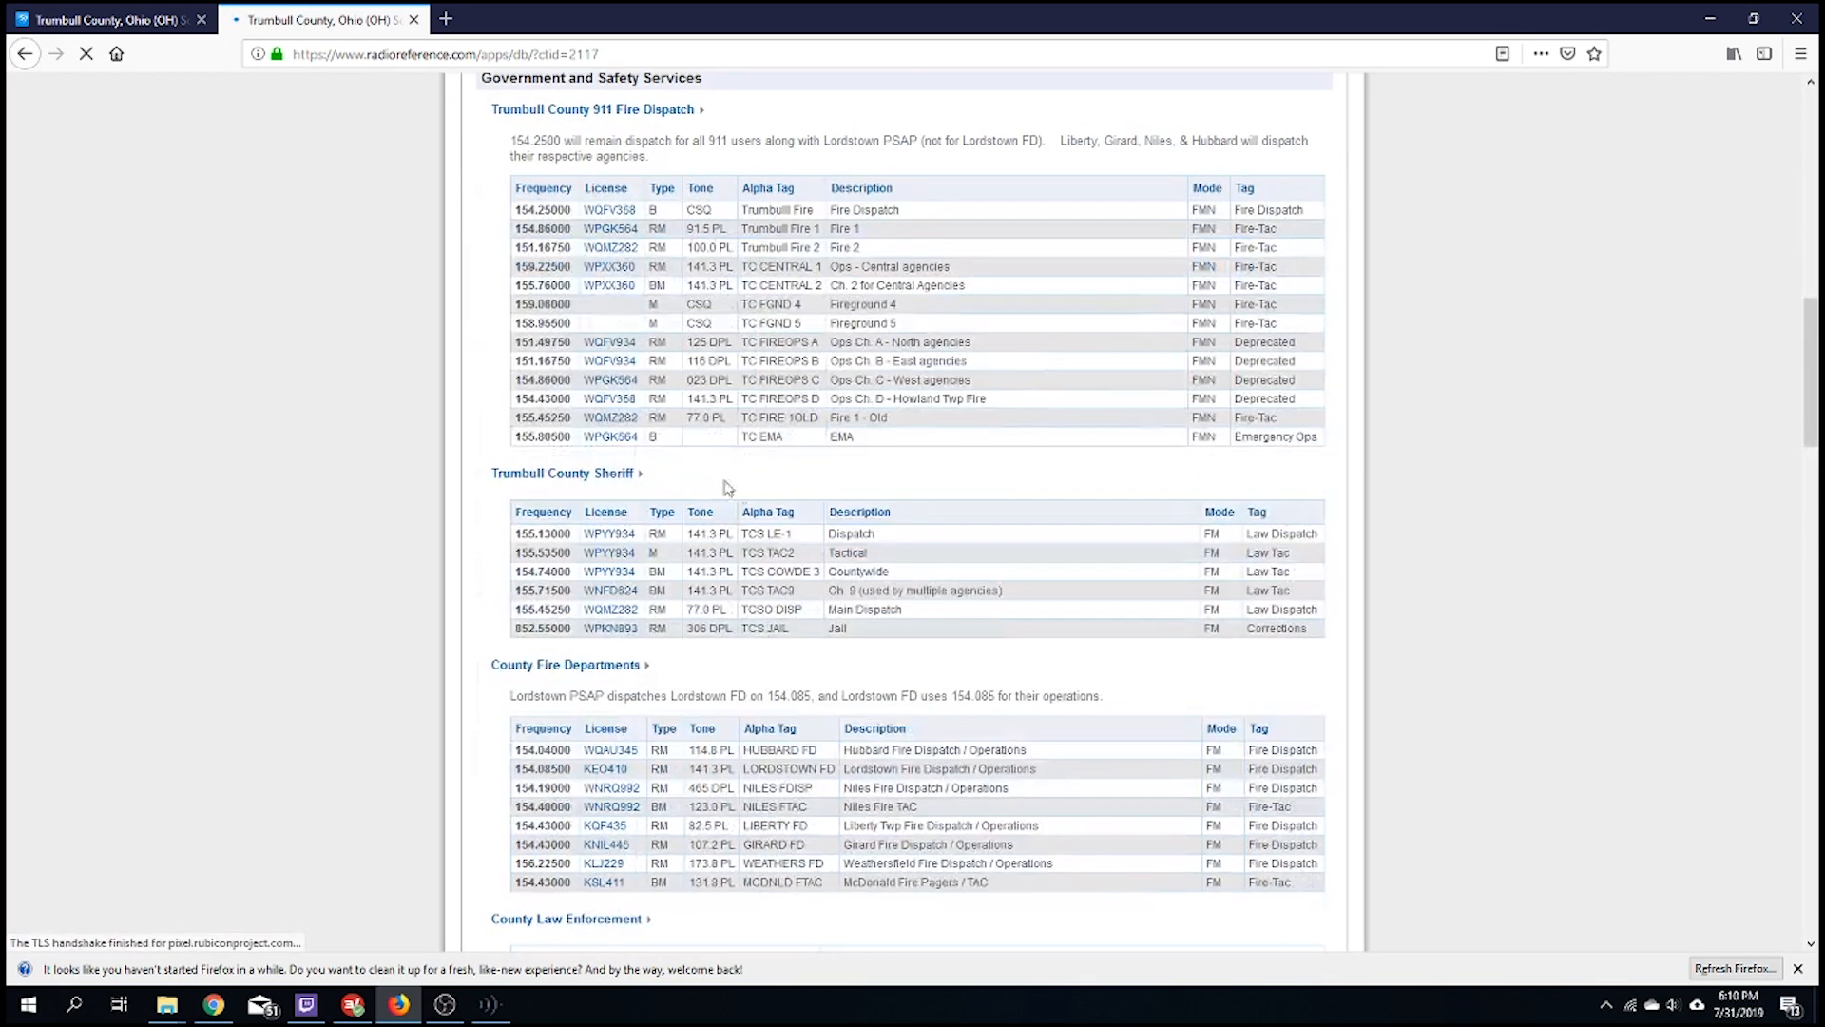
scroll(727, 480, up, 1)
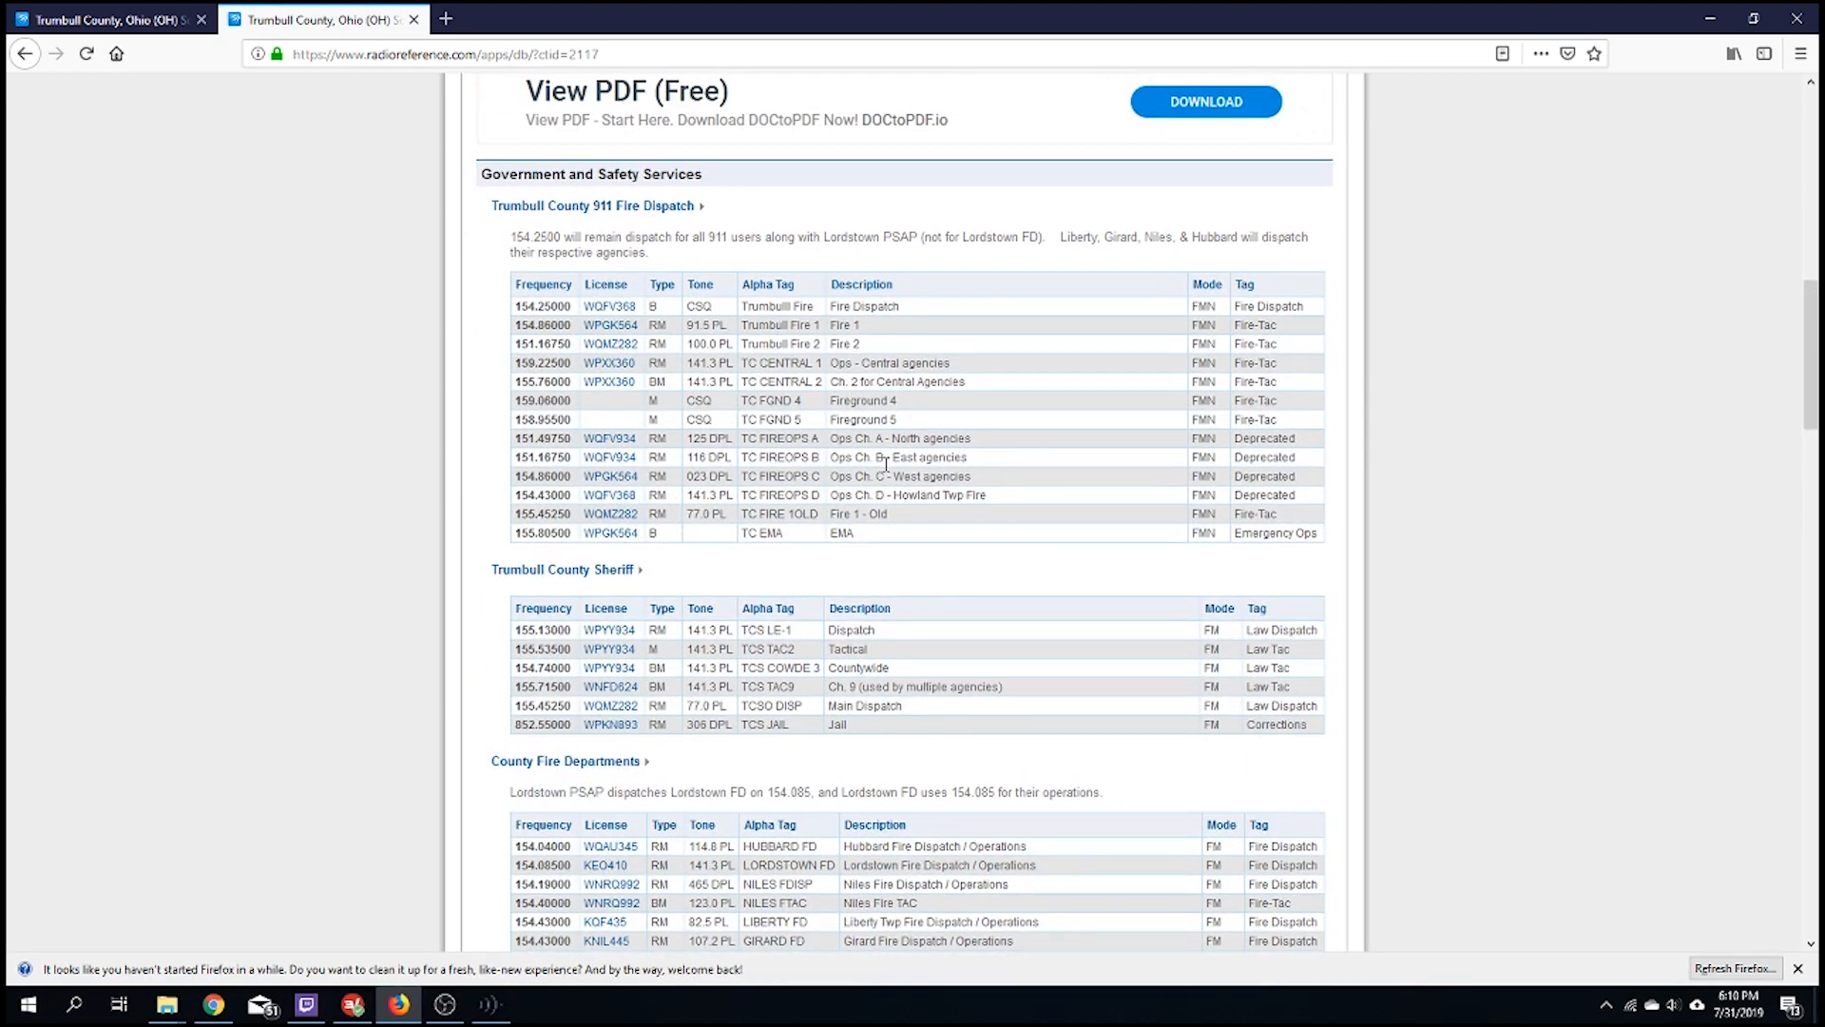
drag(1313, 535, 511, 312)
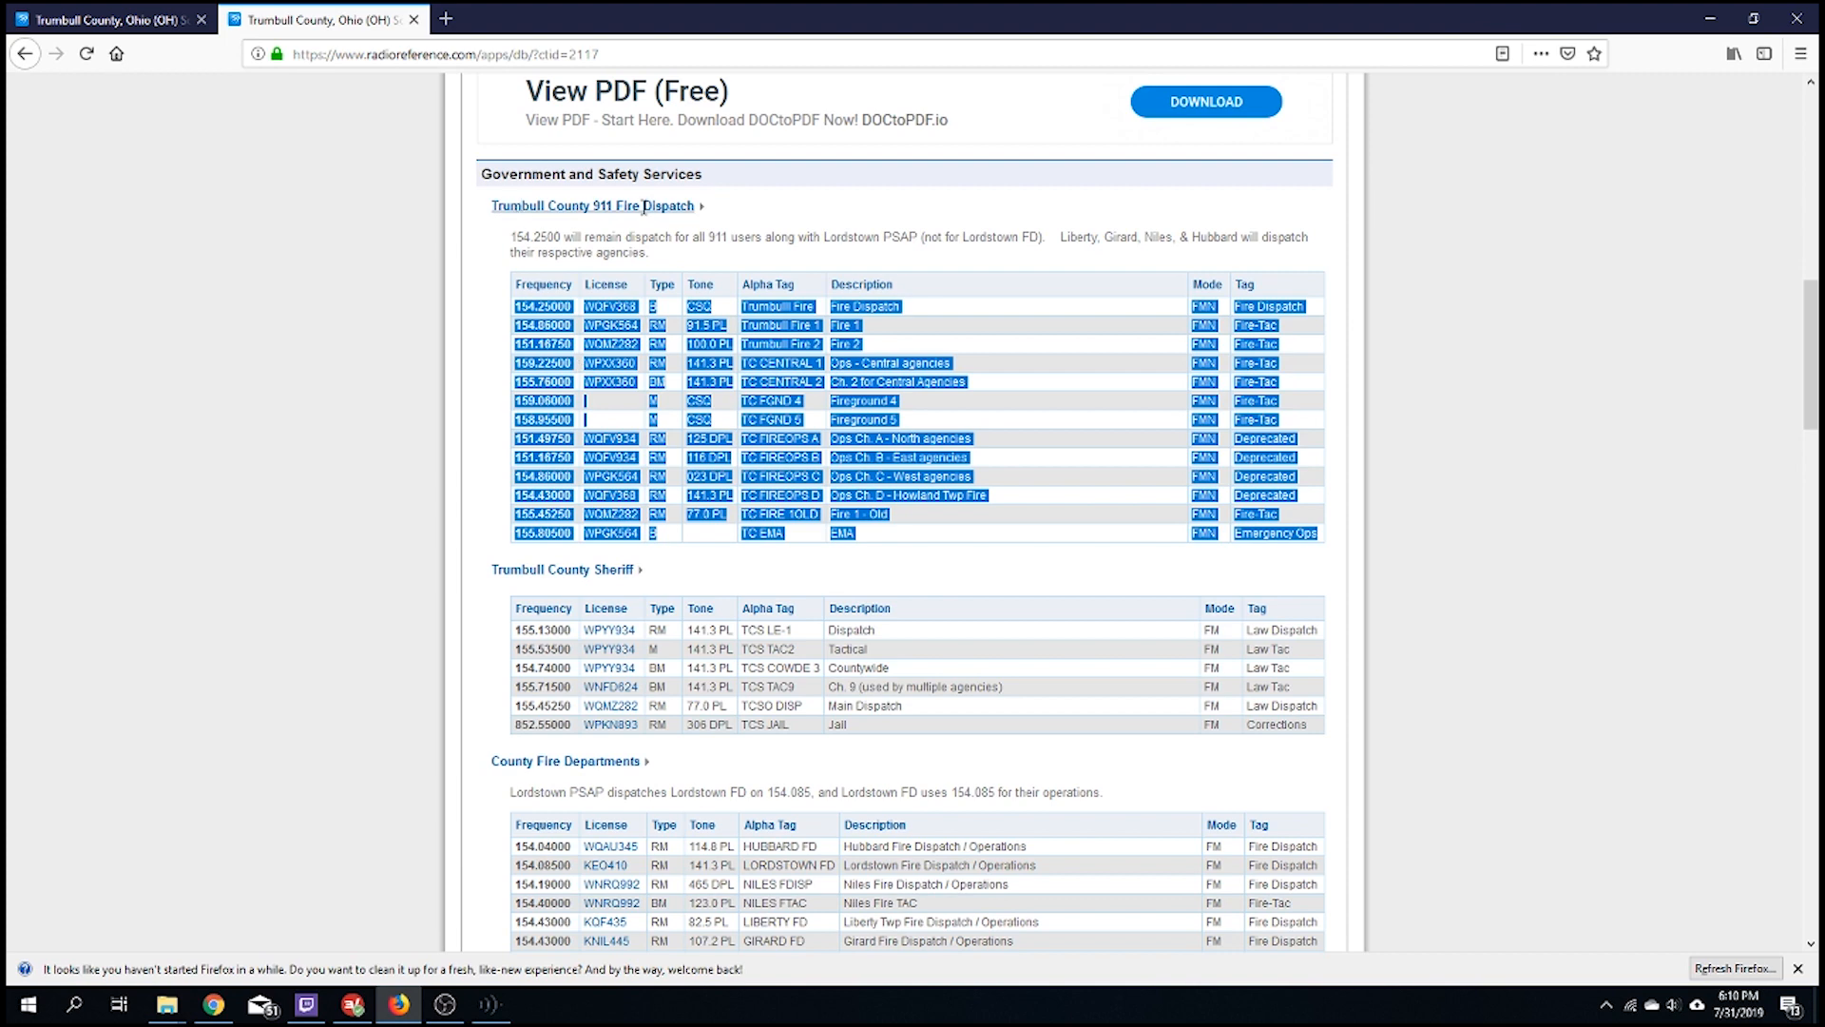
Switch to FreeSCAN and create a new Conventional system named Trumbull FD
click(489, 1004)
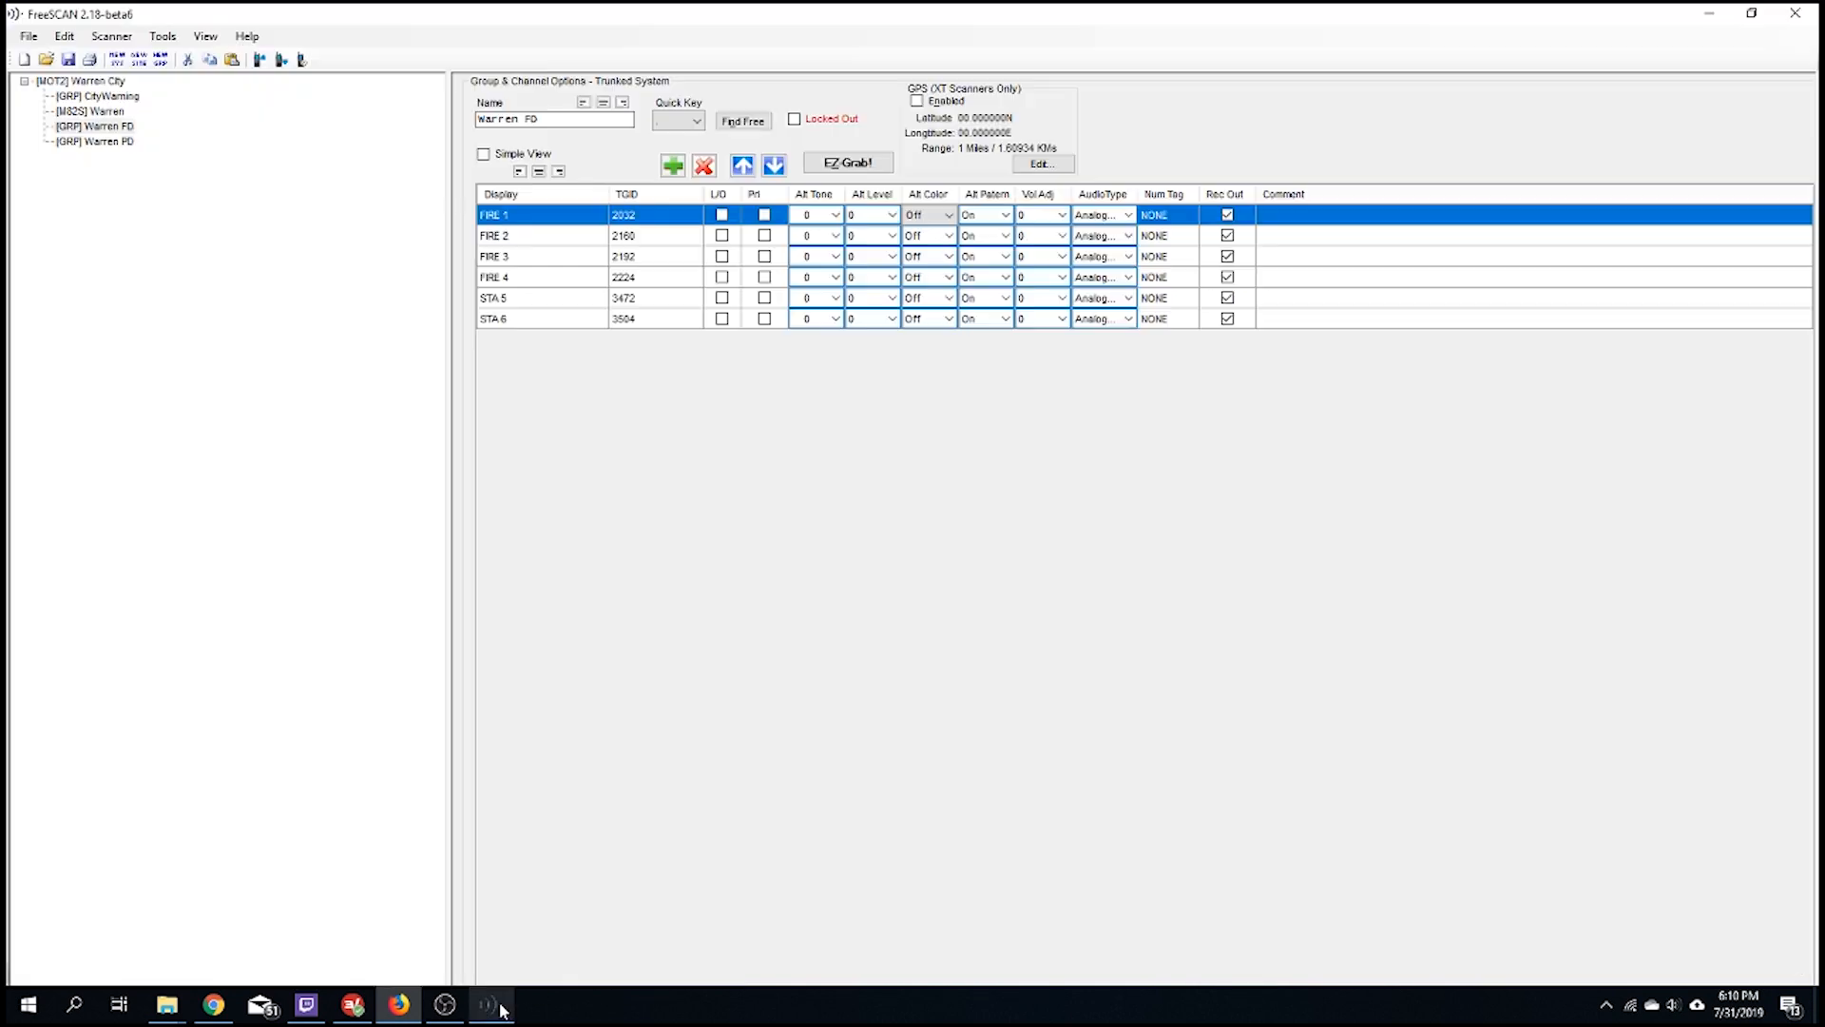
click(201, 289)
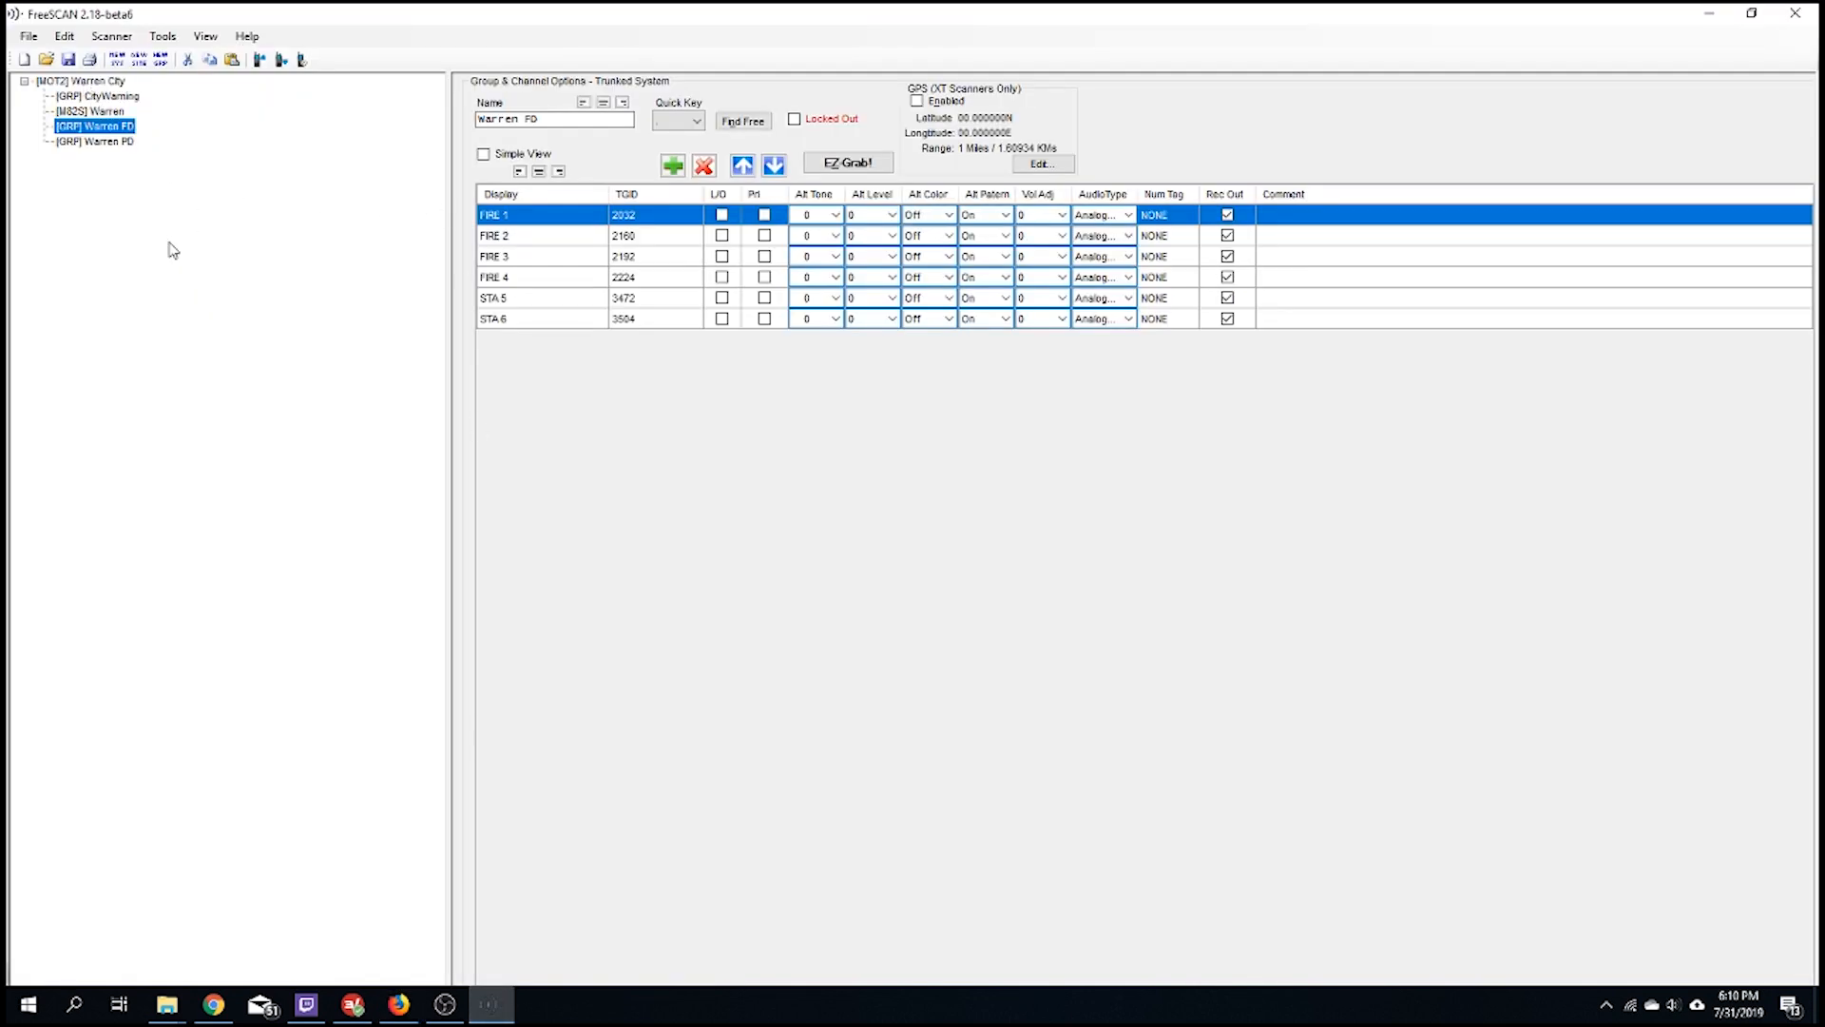
right_click(162, 234)
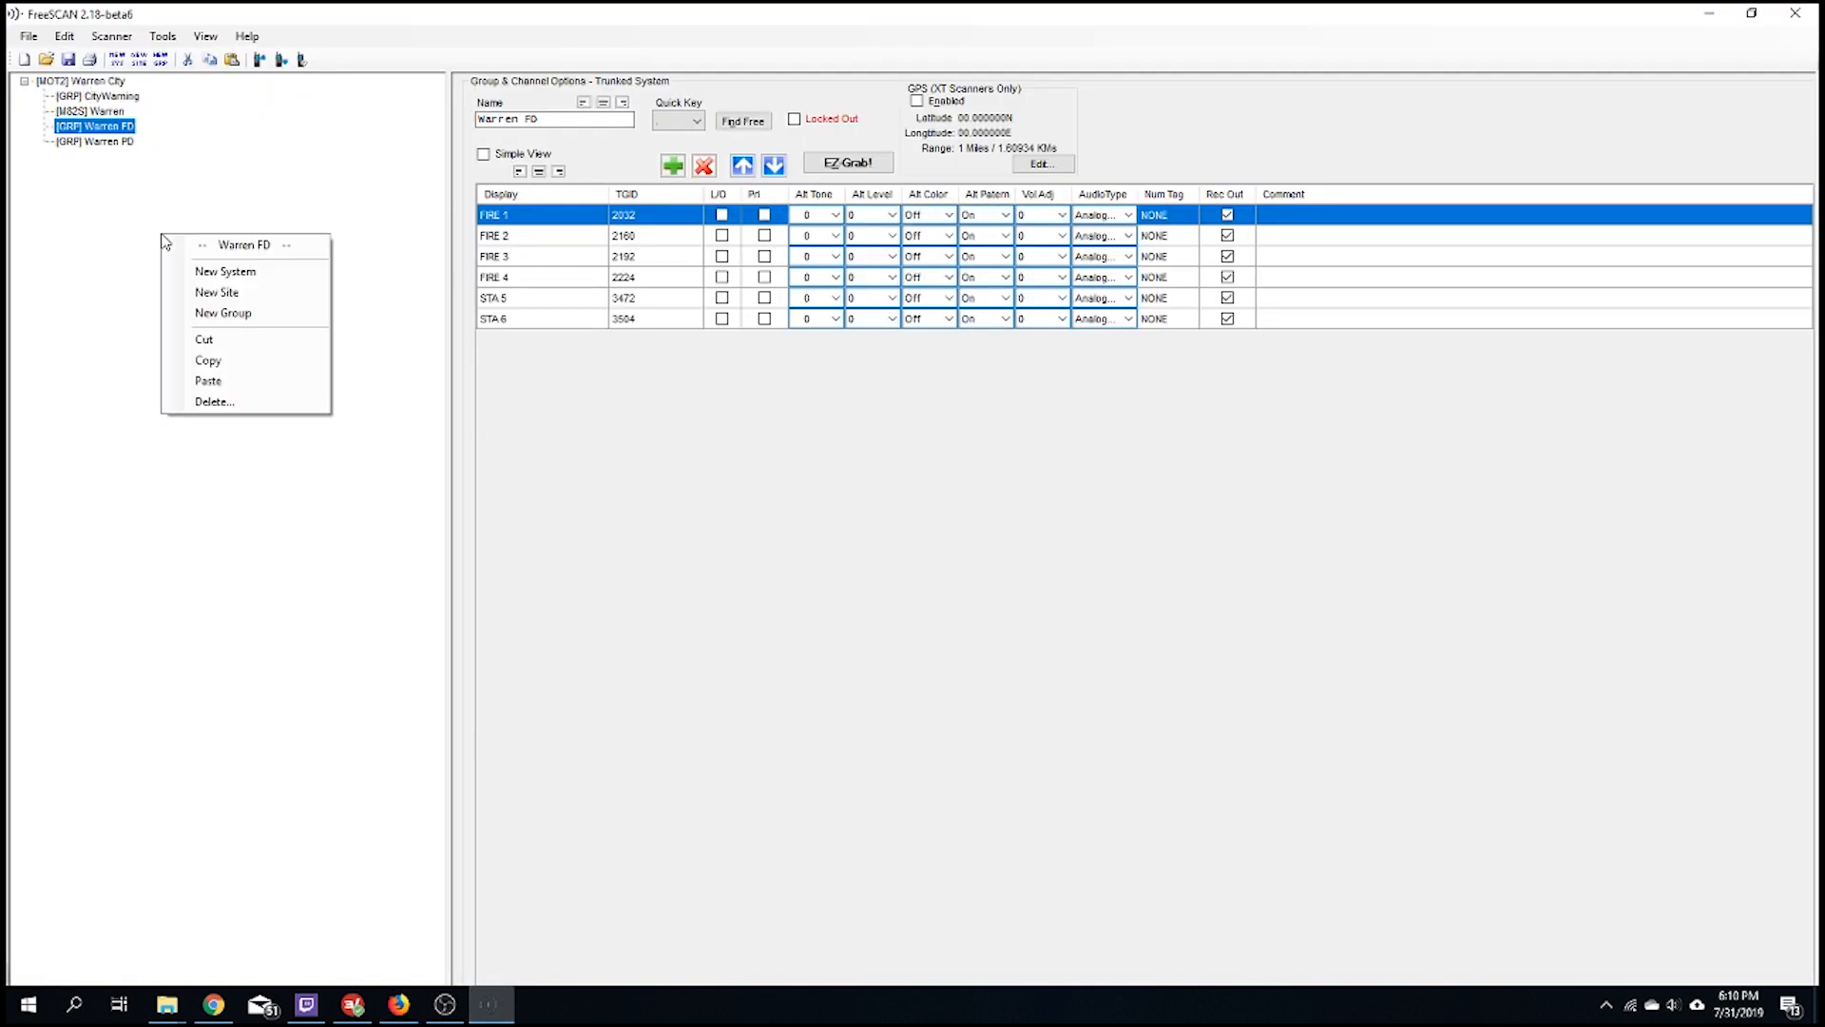
click(275, 282)
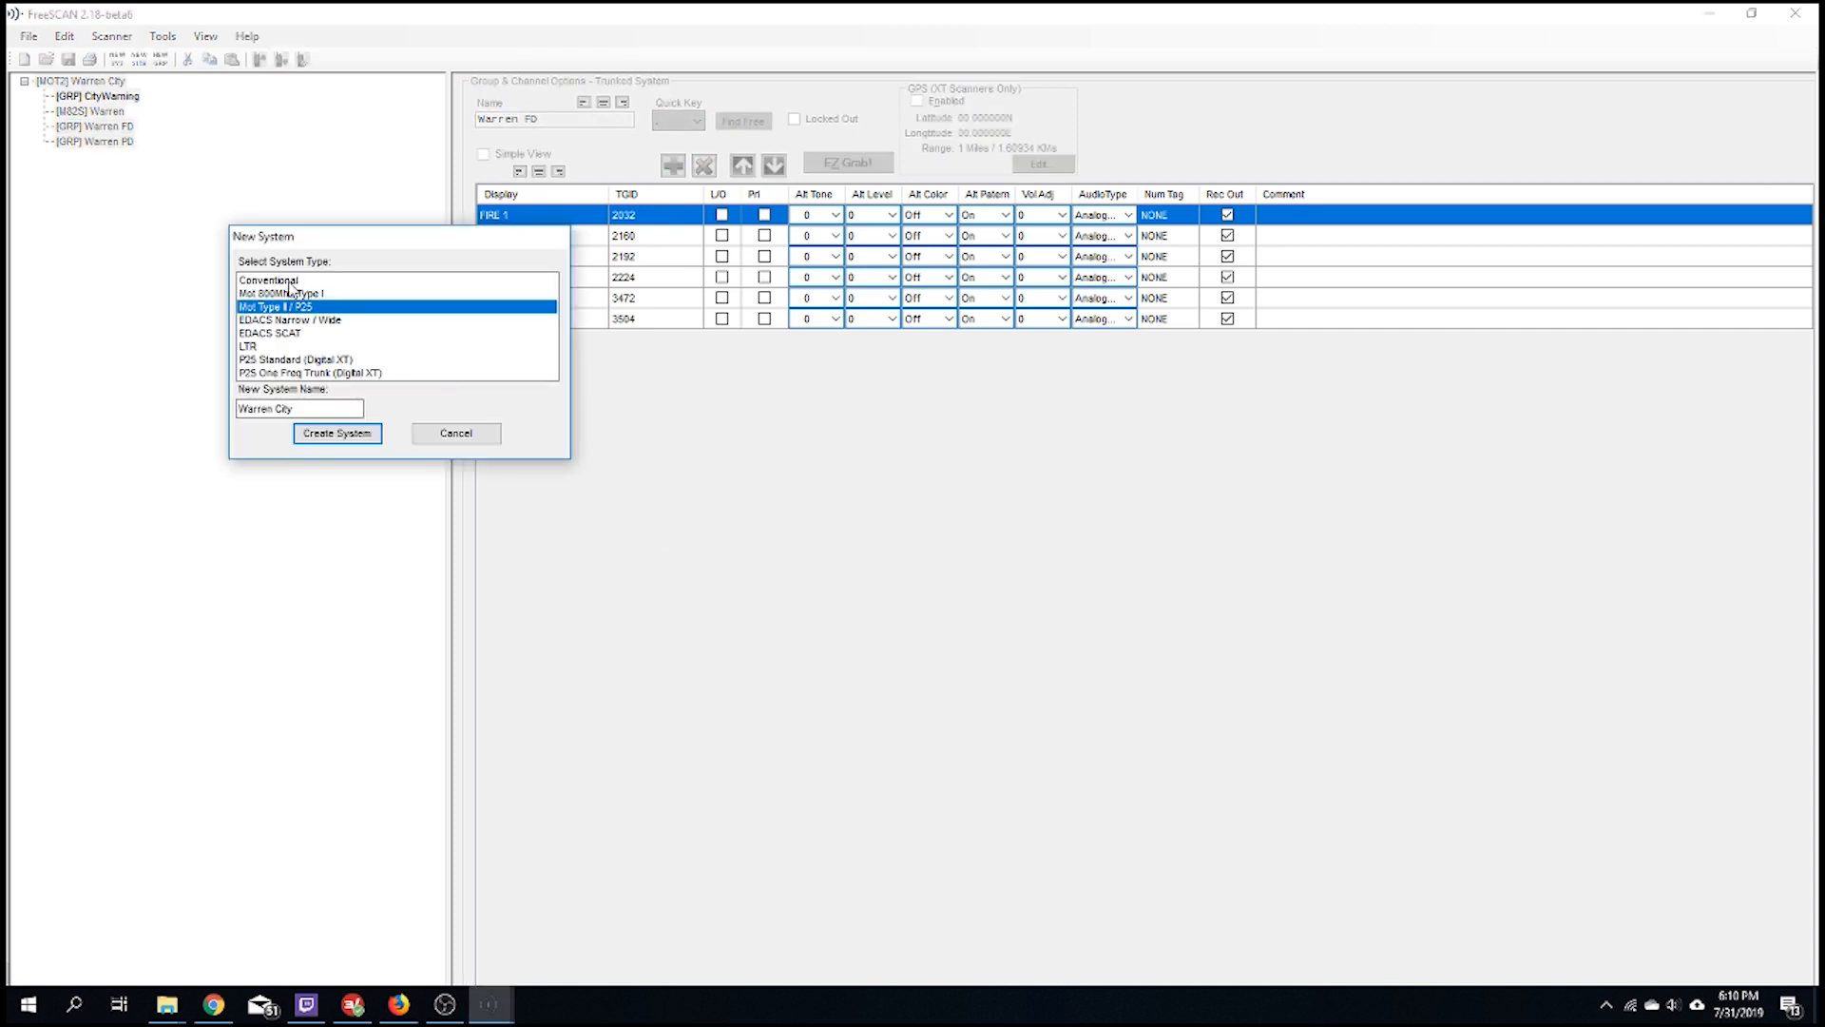
click(290, 282)
drag(309, 409, 168, 412)
text(Trumbull FD)
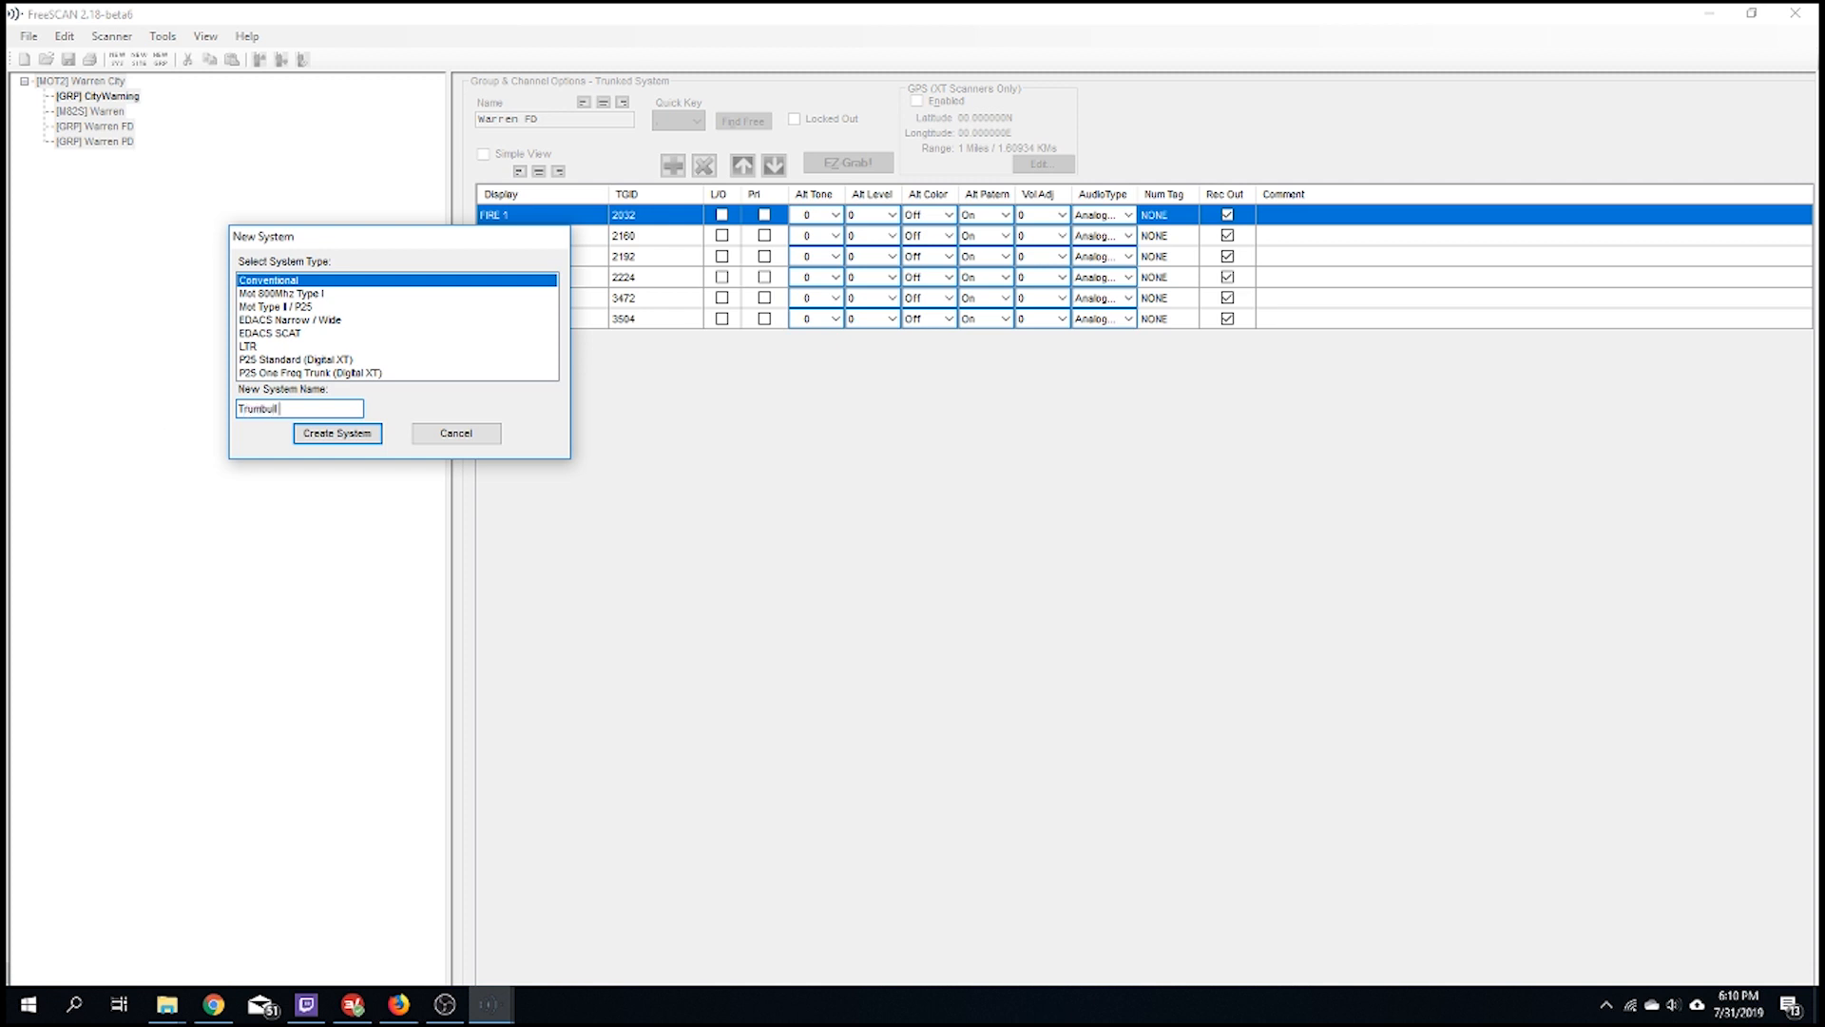
click(337, 433)
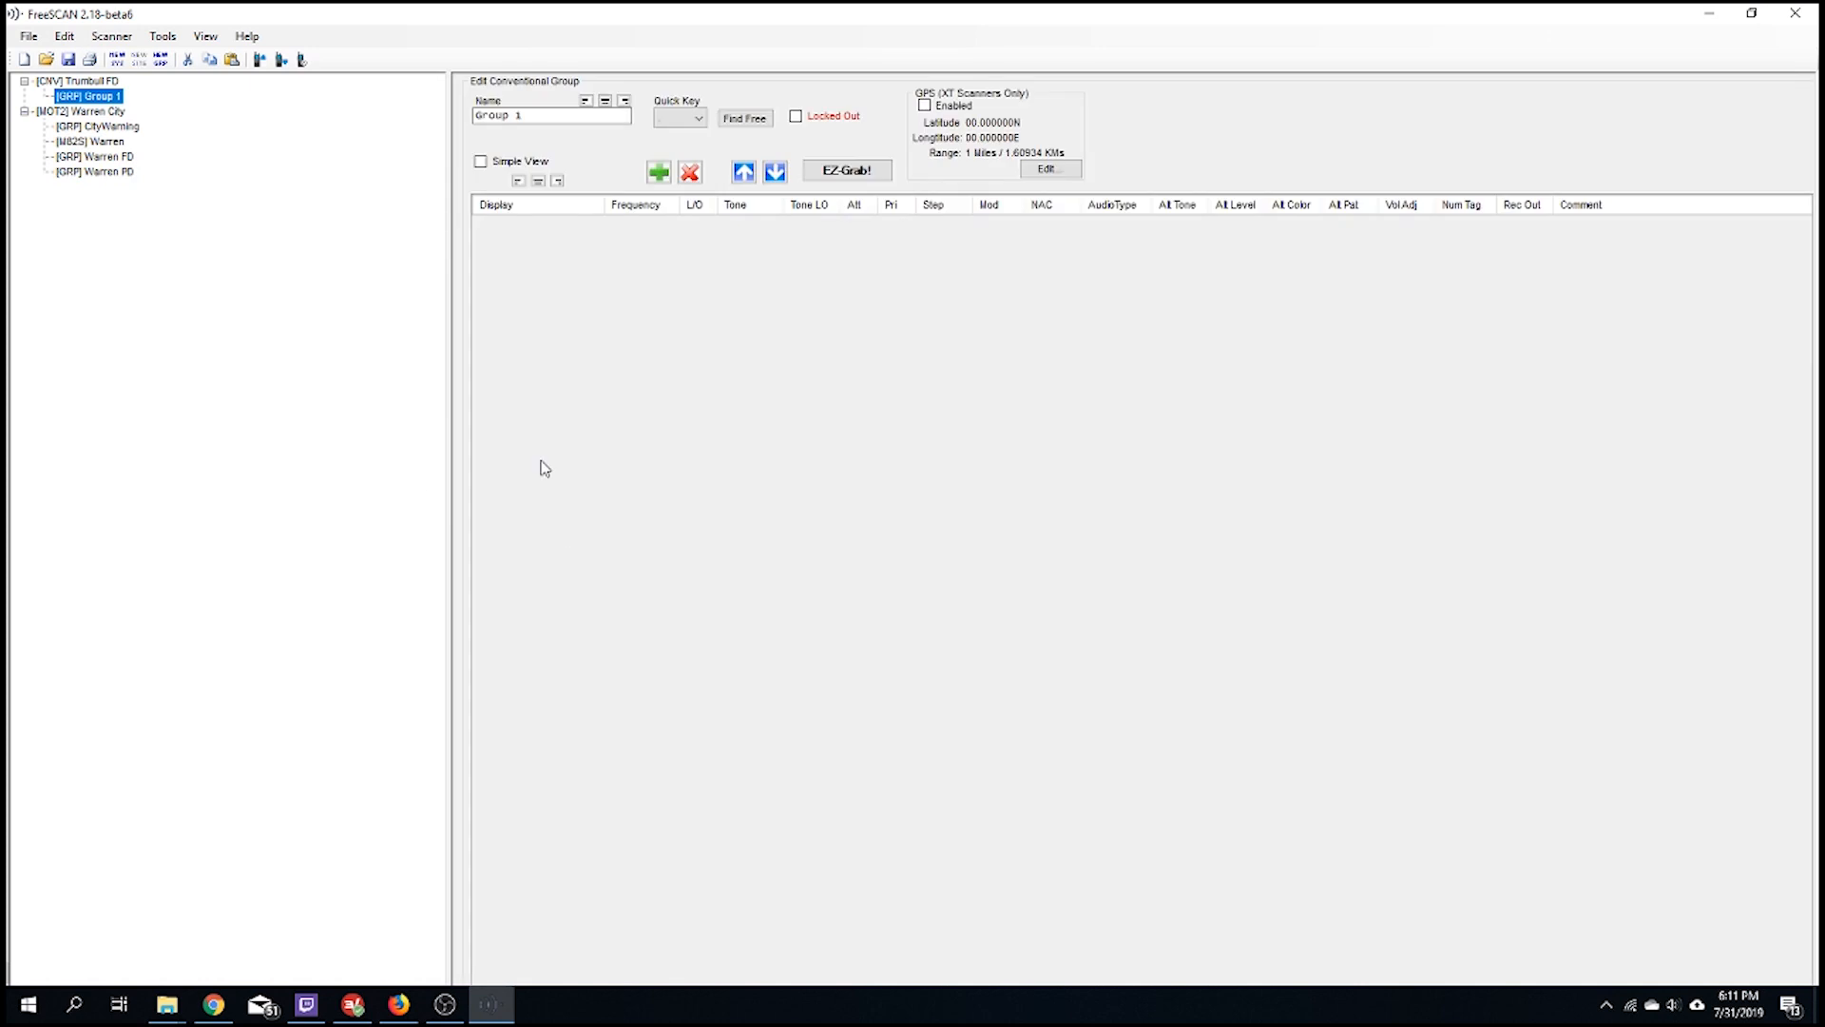
Rename the new system's group as Trumbull 911 FD and load the copied fire frequency table into EZ-Grab from the clipboard
click(561, 116)
text(Trumbull)
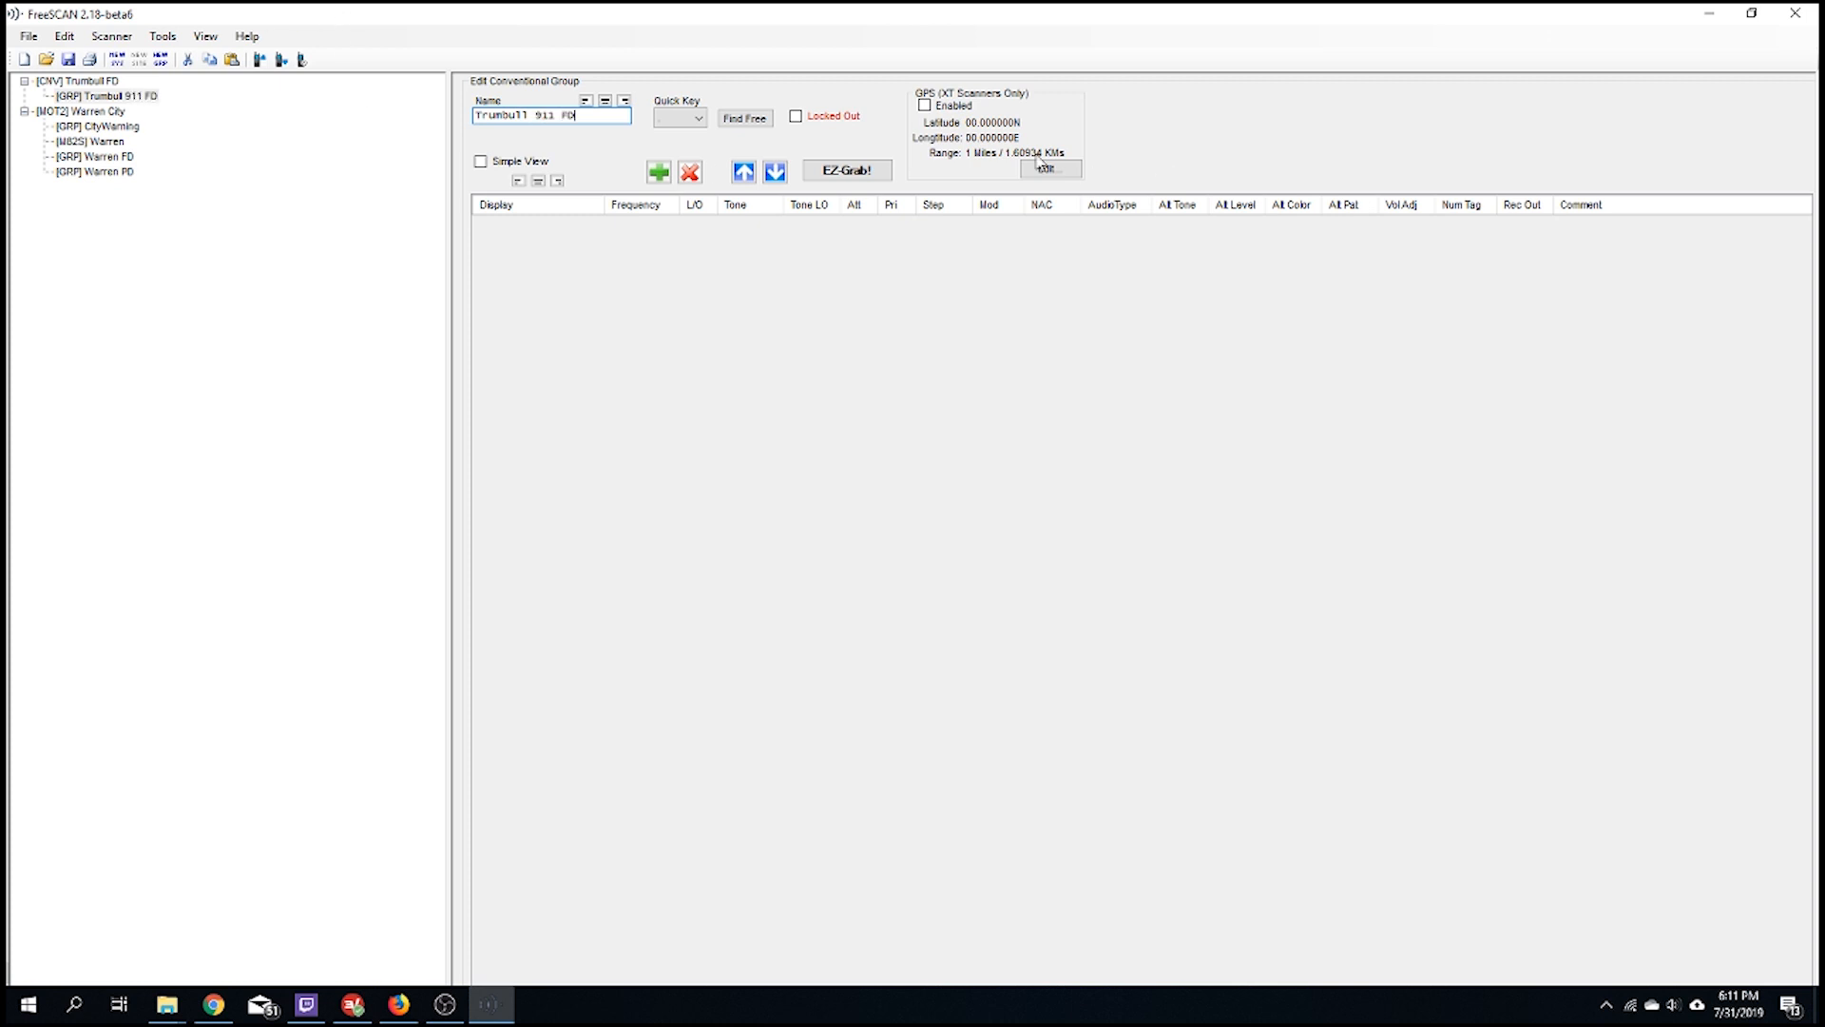
click(849, 172)
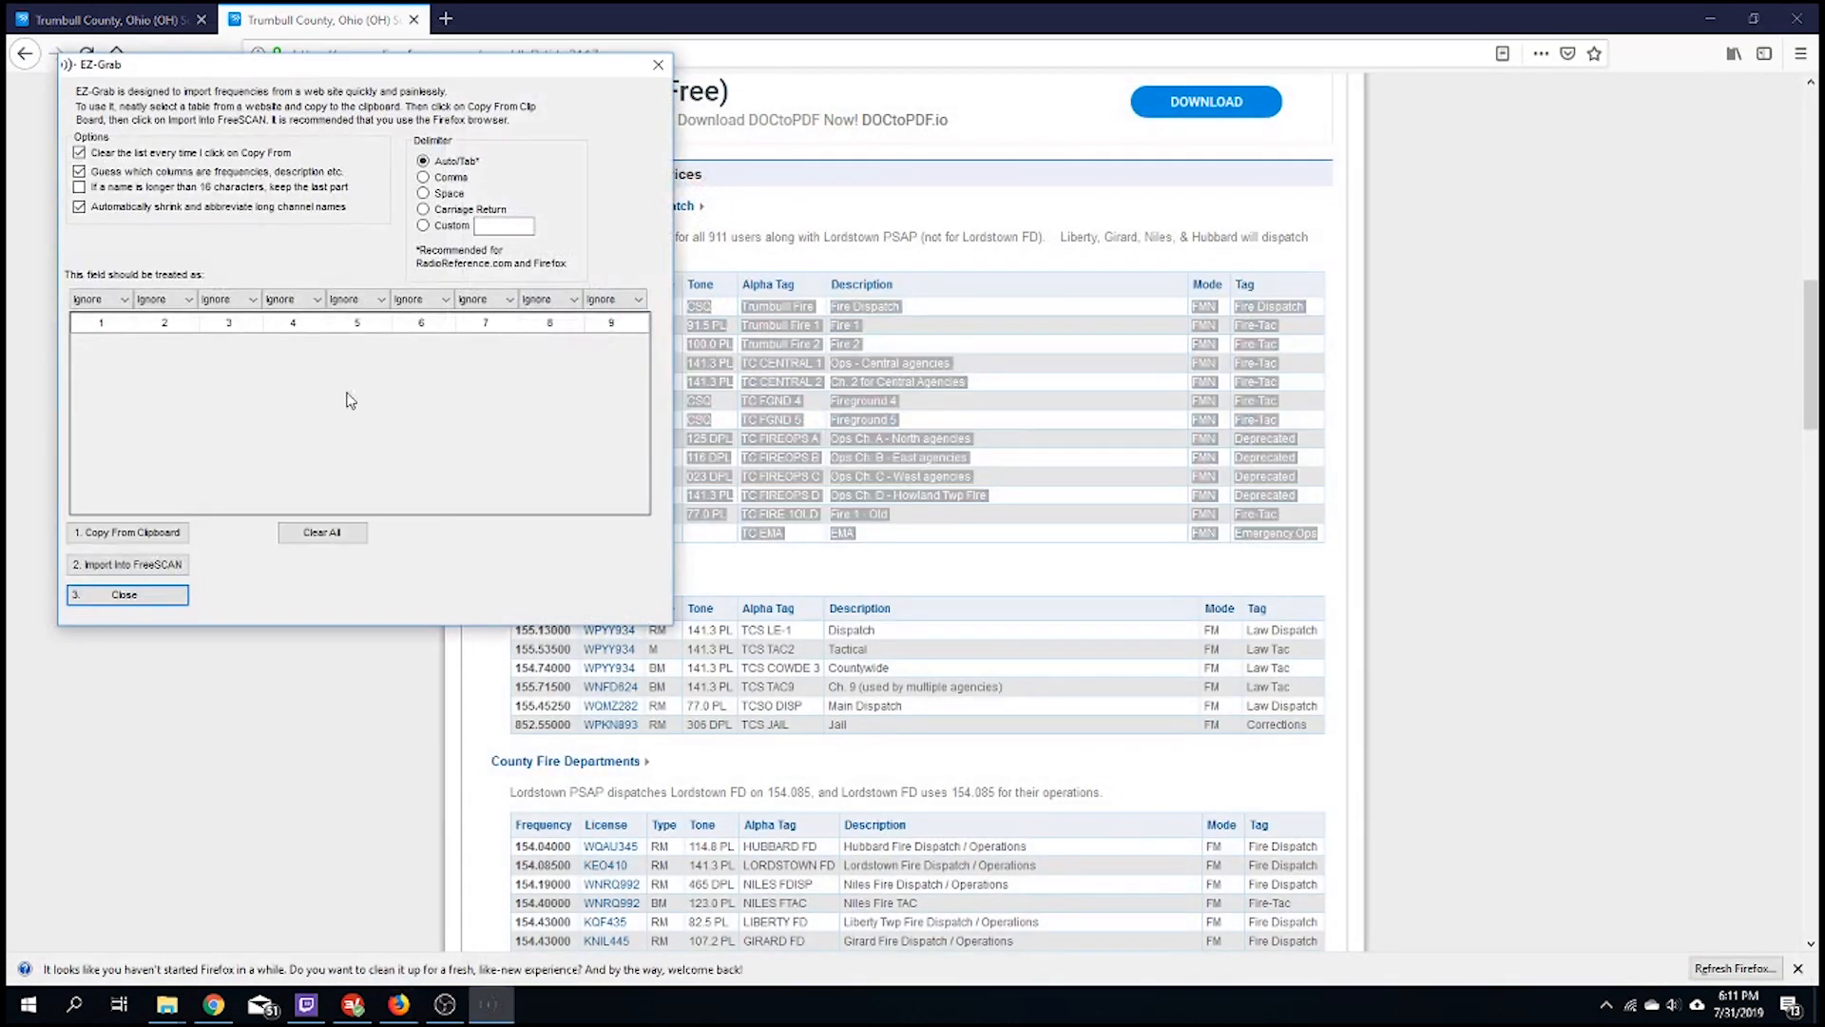
click(124, 532)
drag(421, 66, 1352, 76)
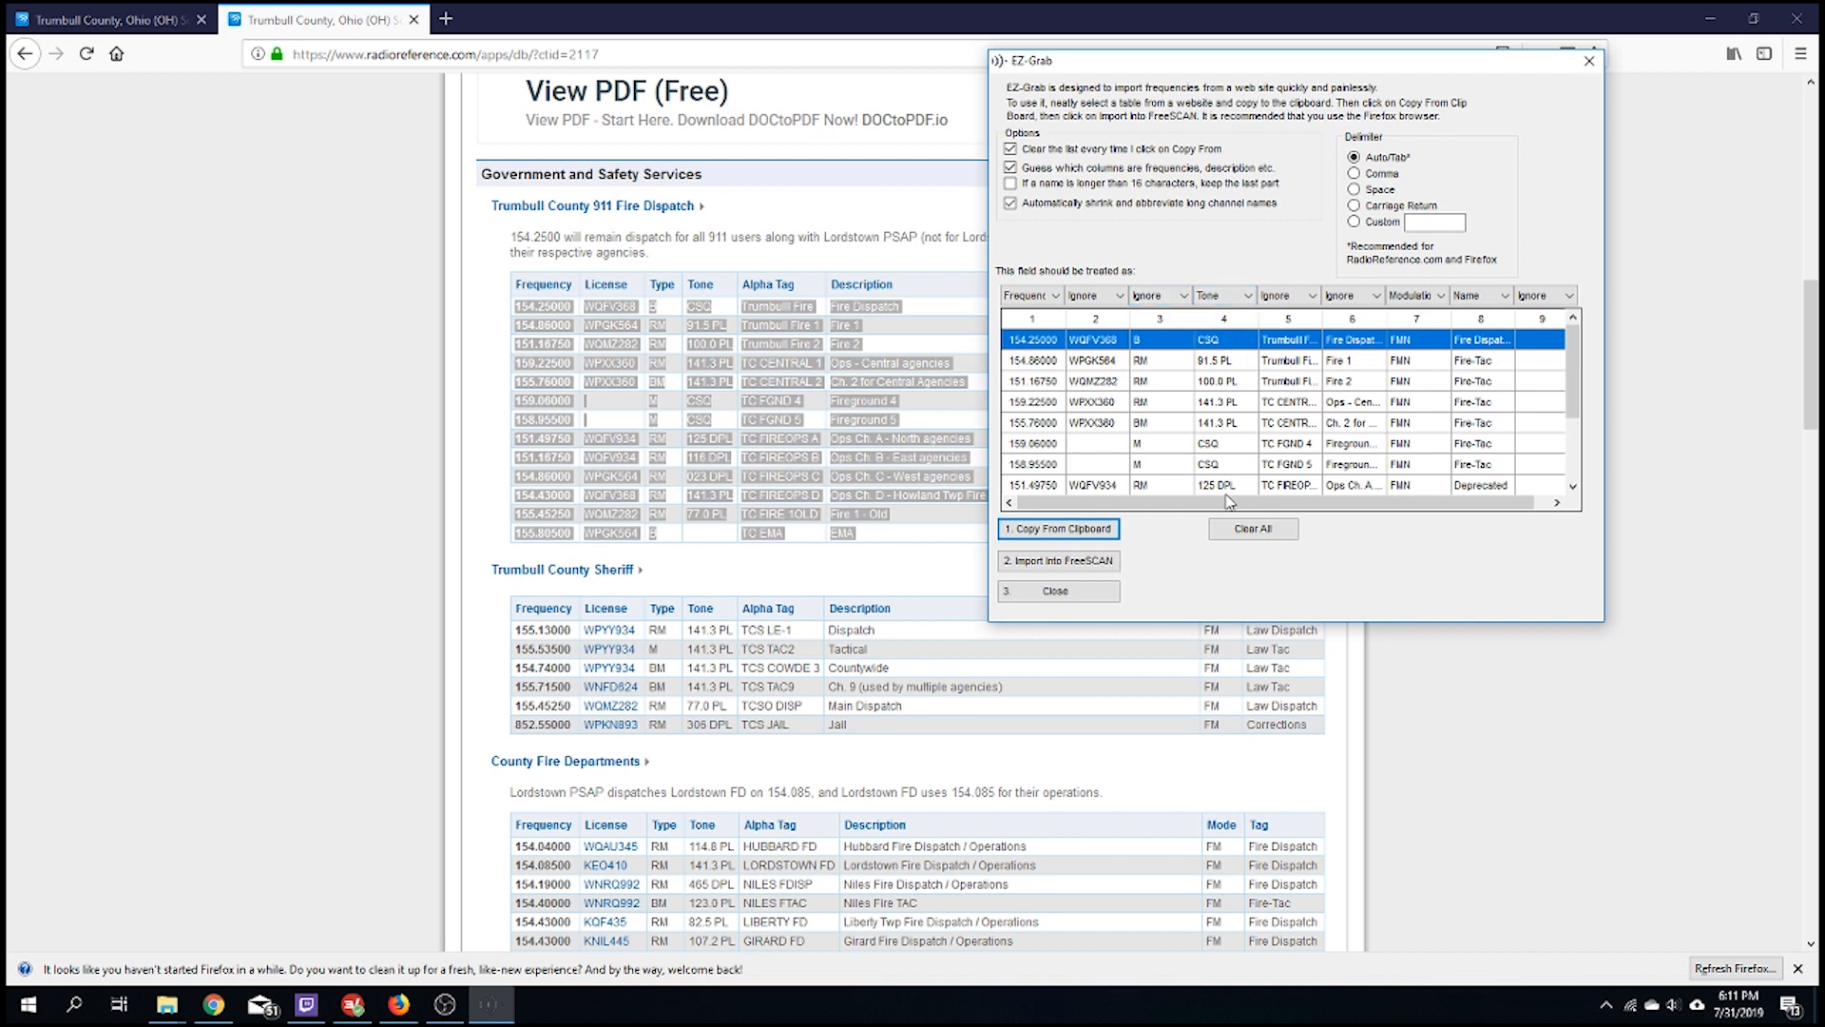
Set EZ-Grab to treat column 5, the alpha tags, as Name and column 8 as Ignore
click(1285, 301)
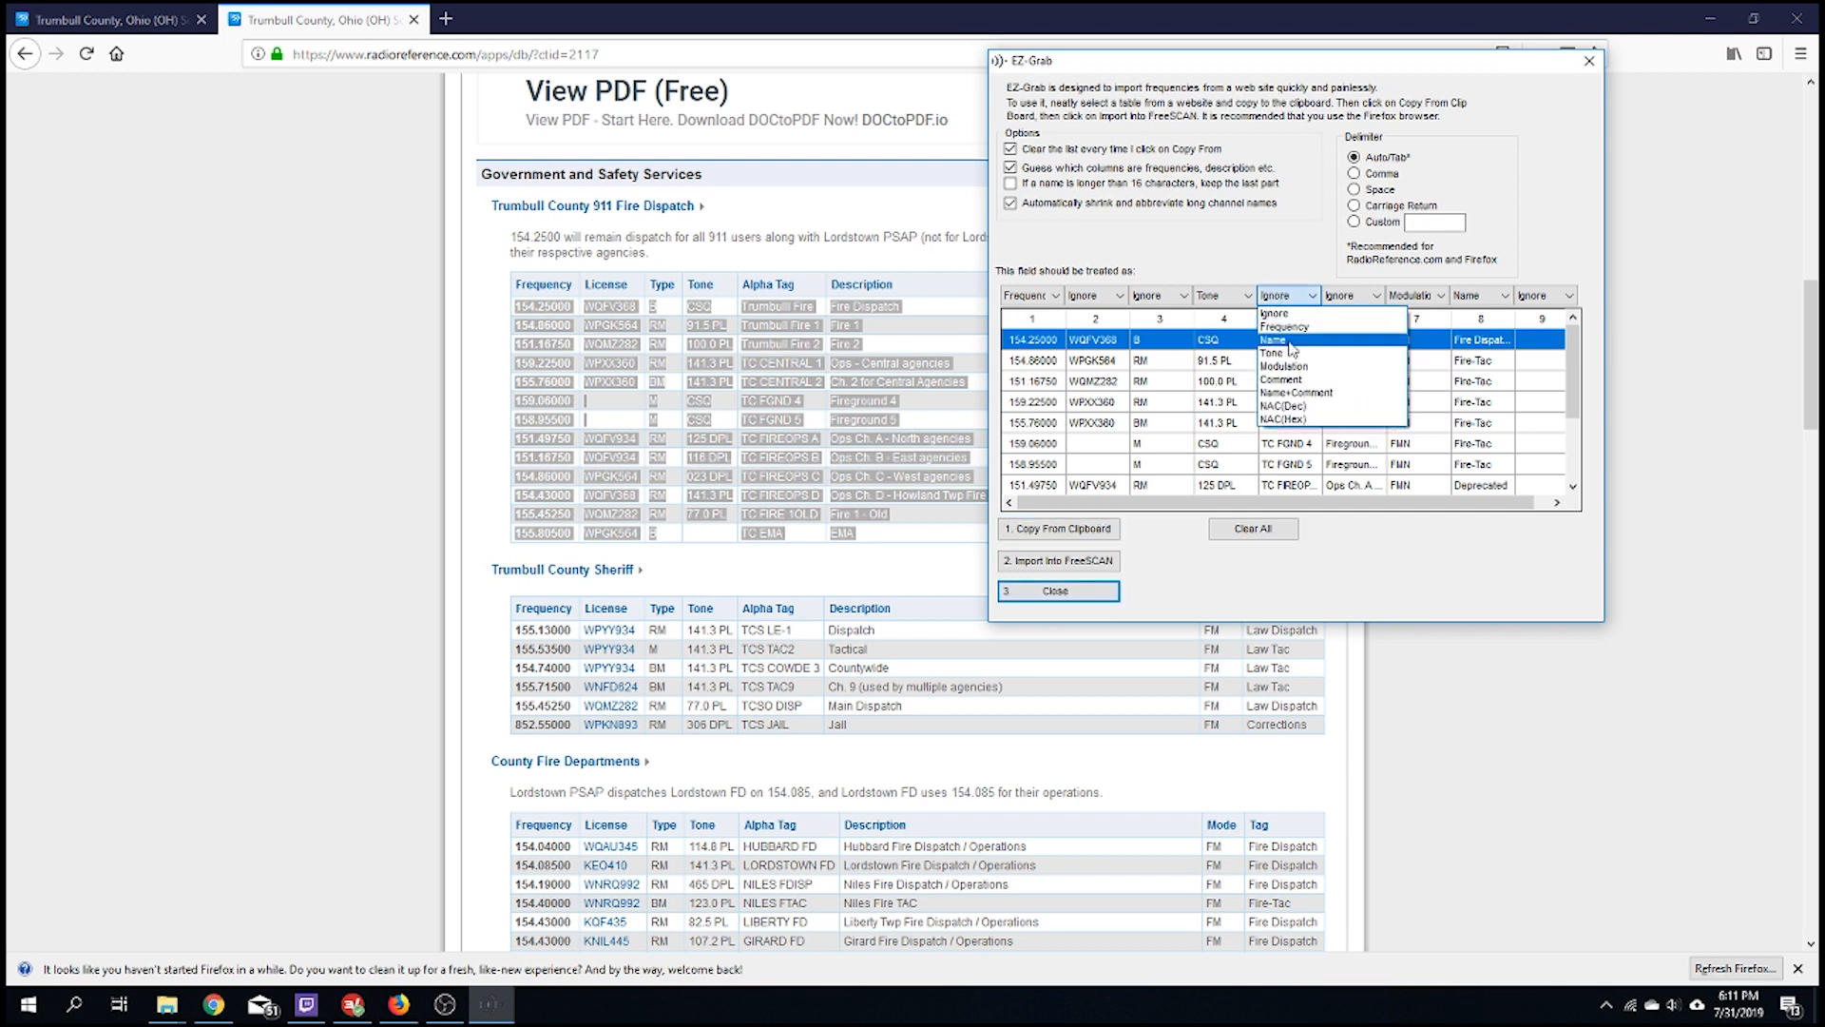
click(1343, 359)
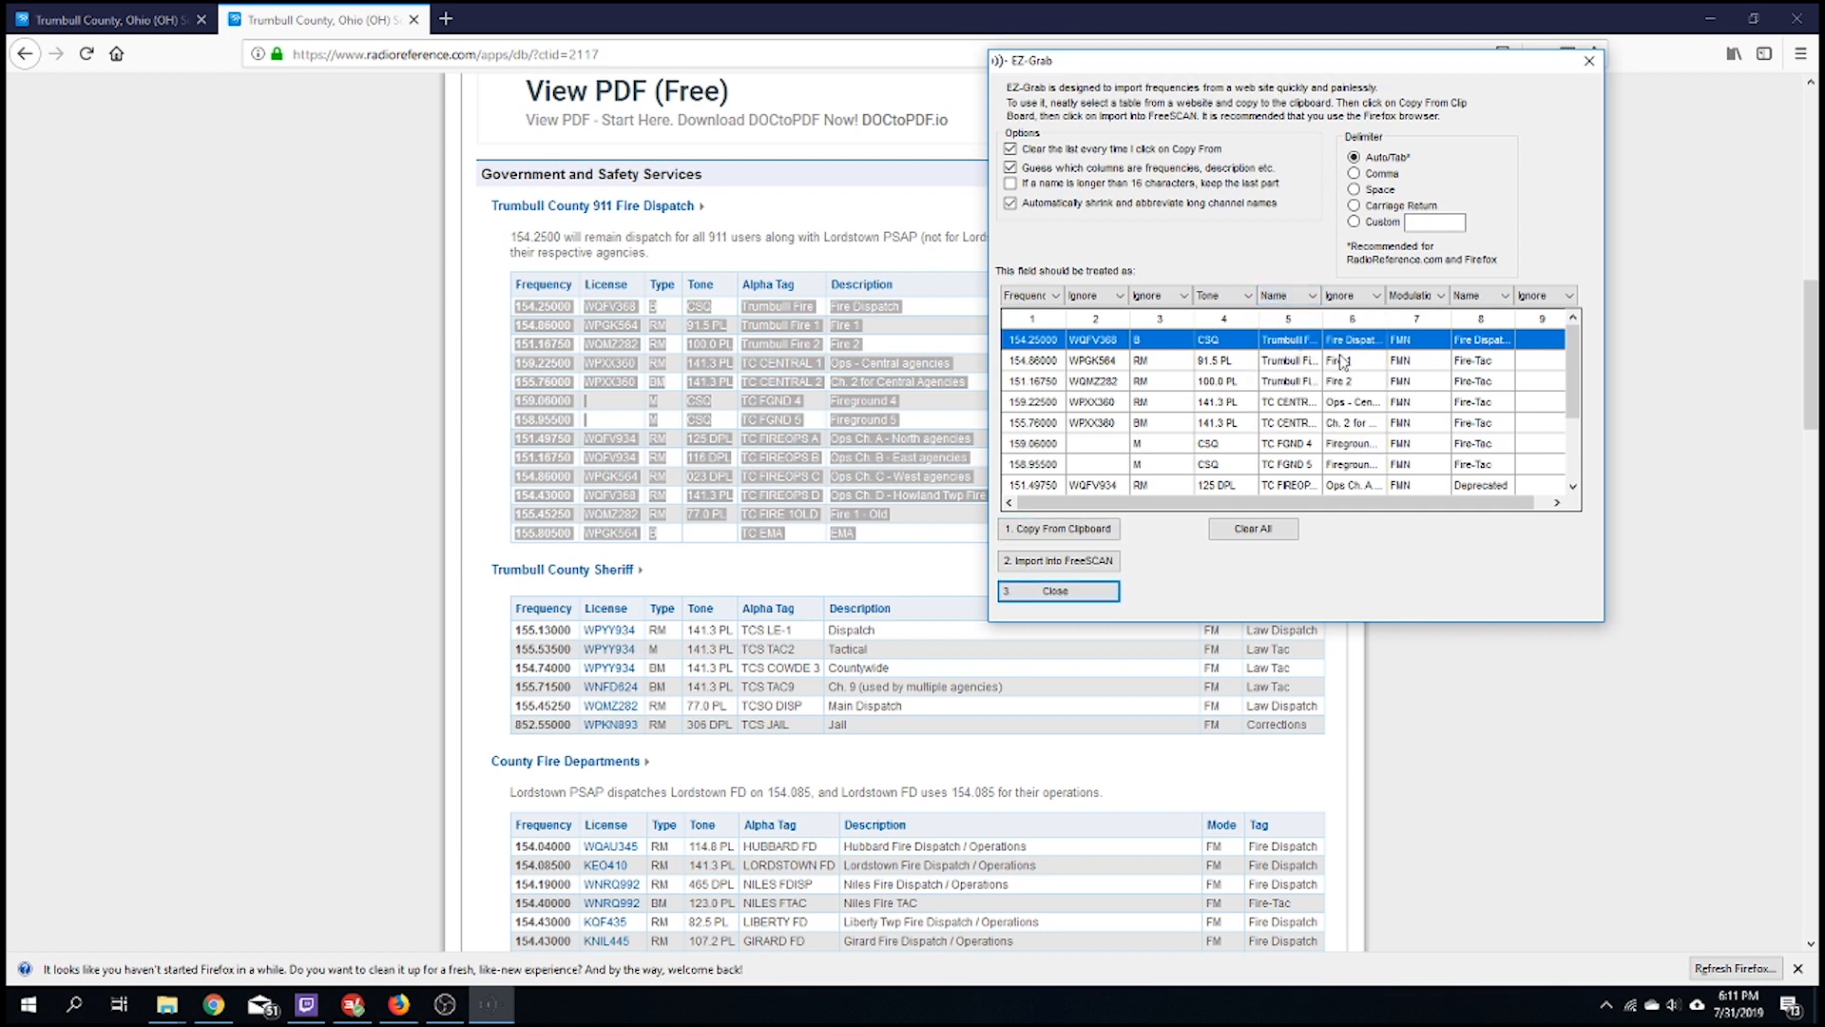
click(1485, 297)
click(1486, 314)
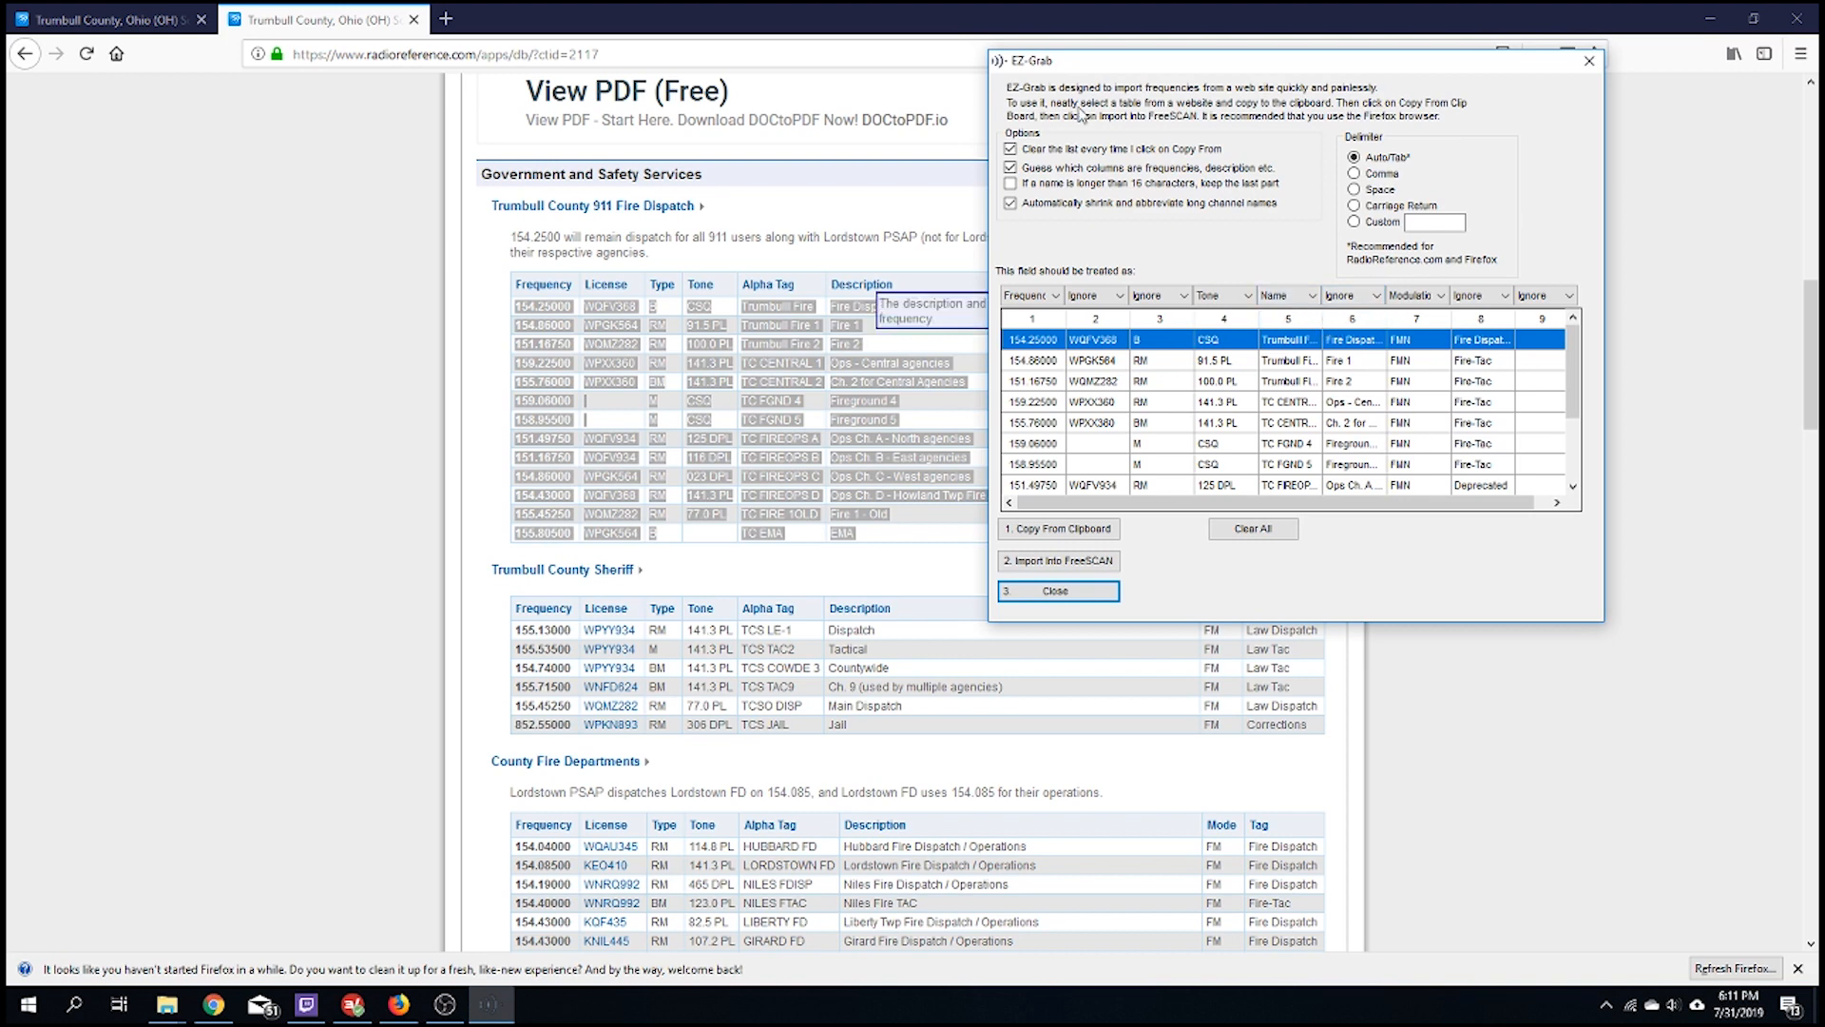
mouse_move(1156, 78)
mouse_down()
mouse_move(1331, 76)
mouse_move(1046, 76)
mouse_move(1145, 74)
mouse_up()
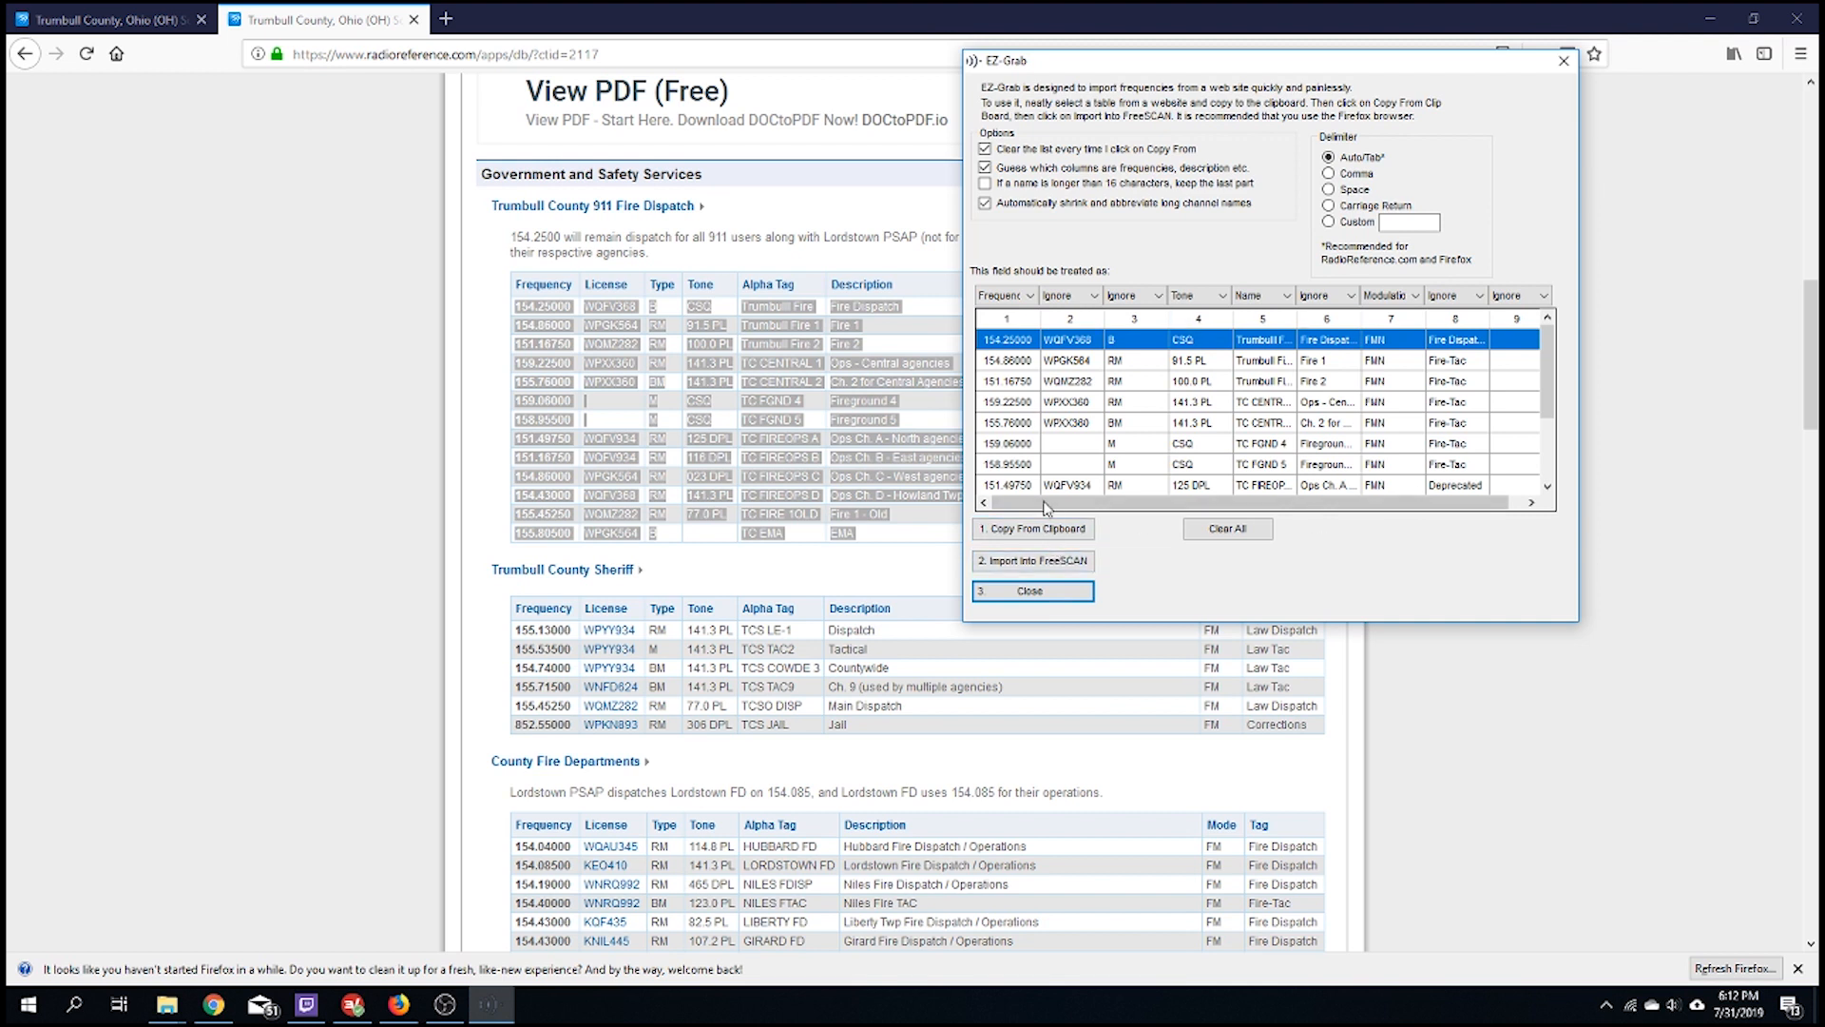
Import the fire dispatch channels into the Trumbull 911 FD group and close EZ-Grab
click(1040, 563)
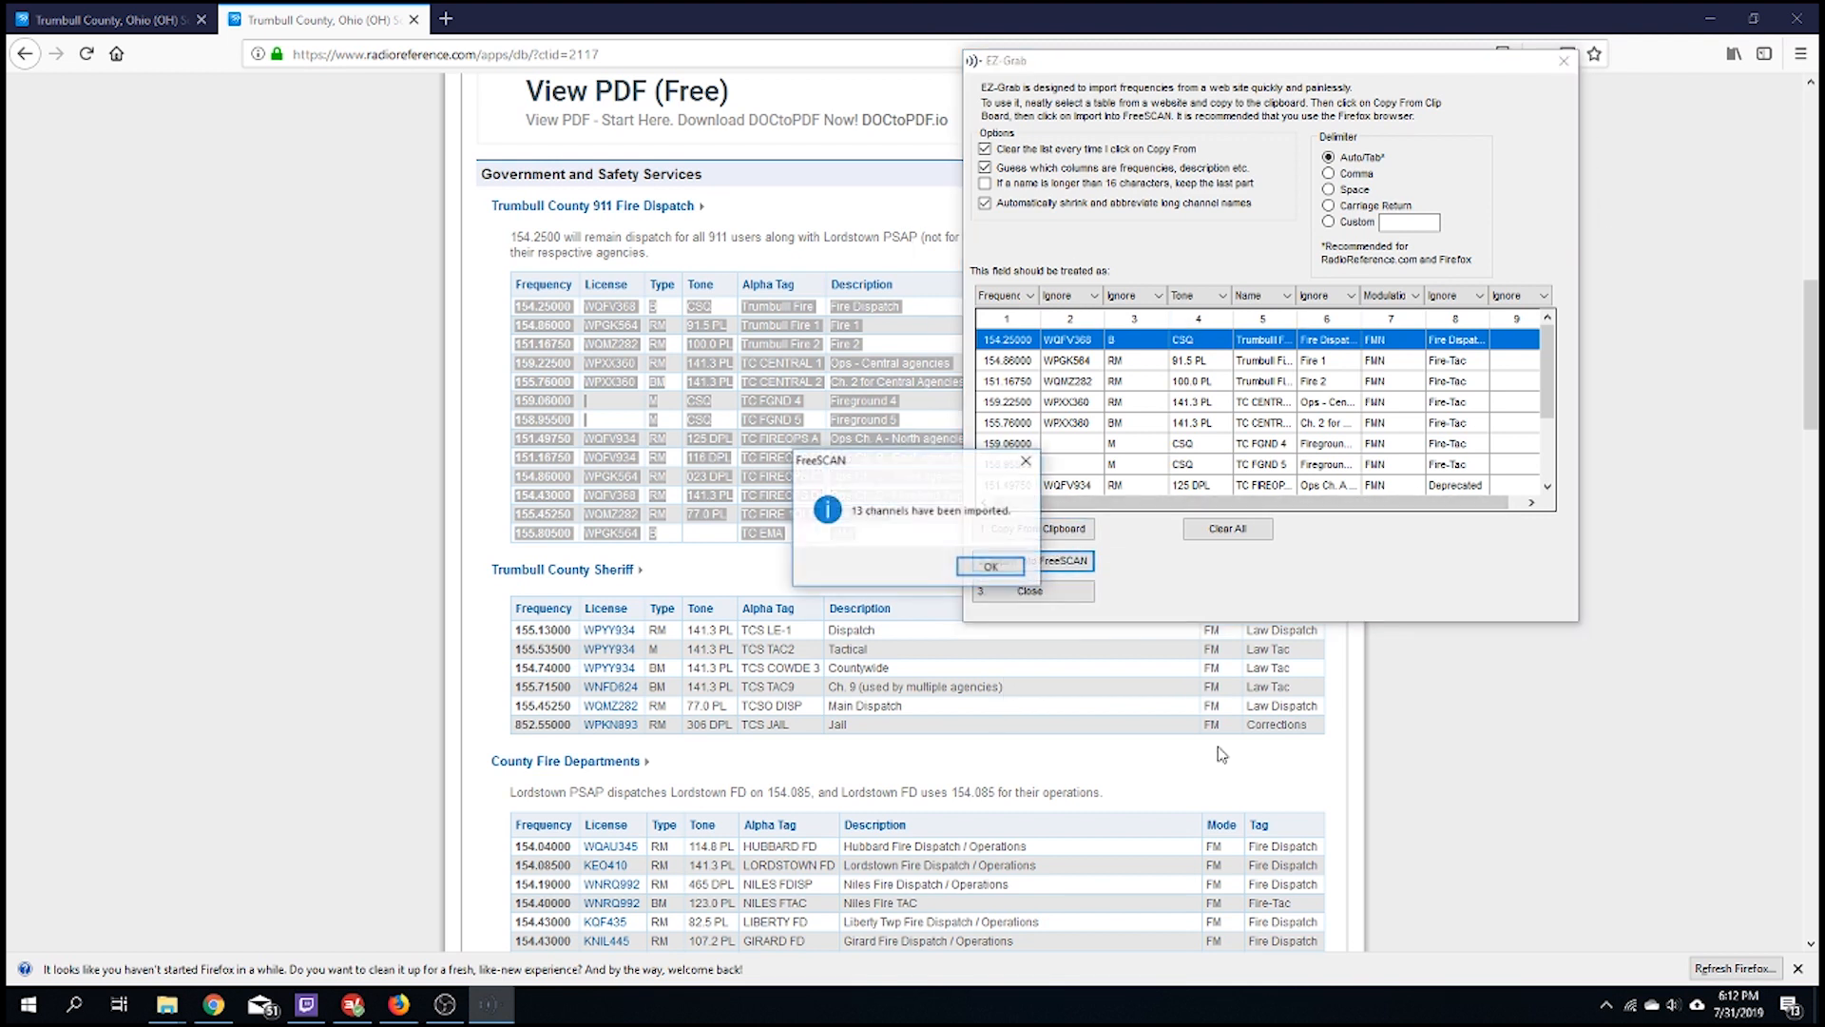
click(1010, 568)
click(1026, 591)
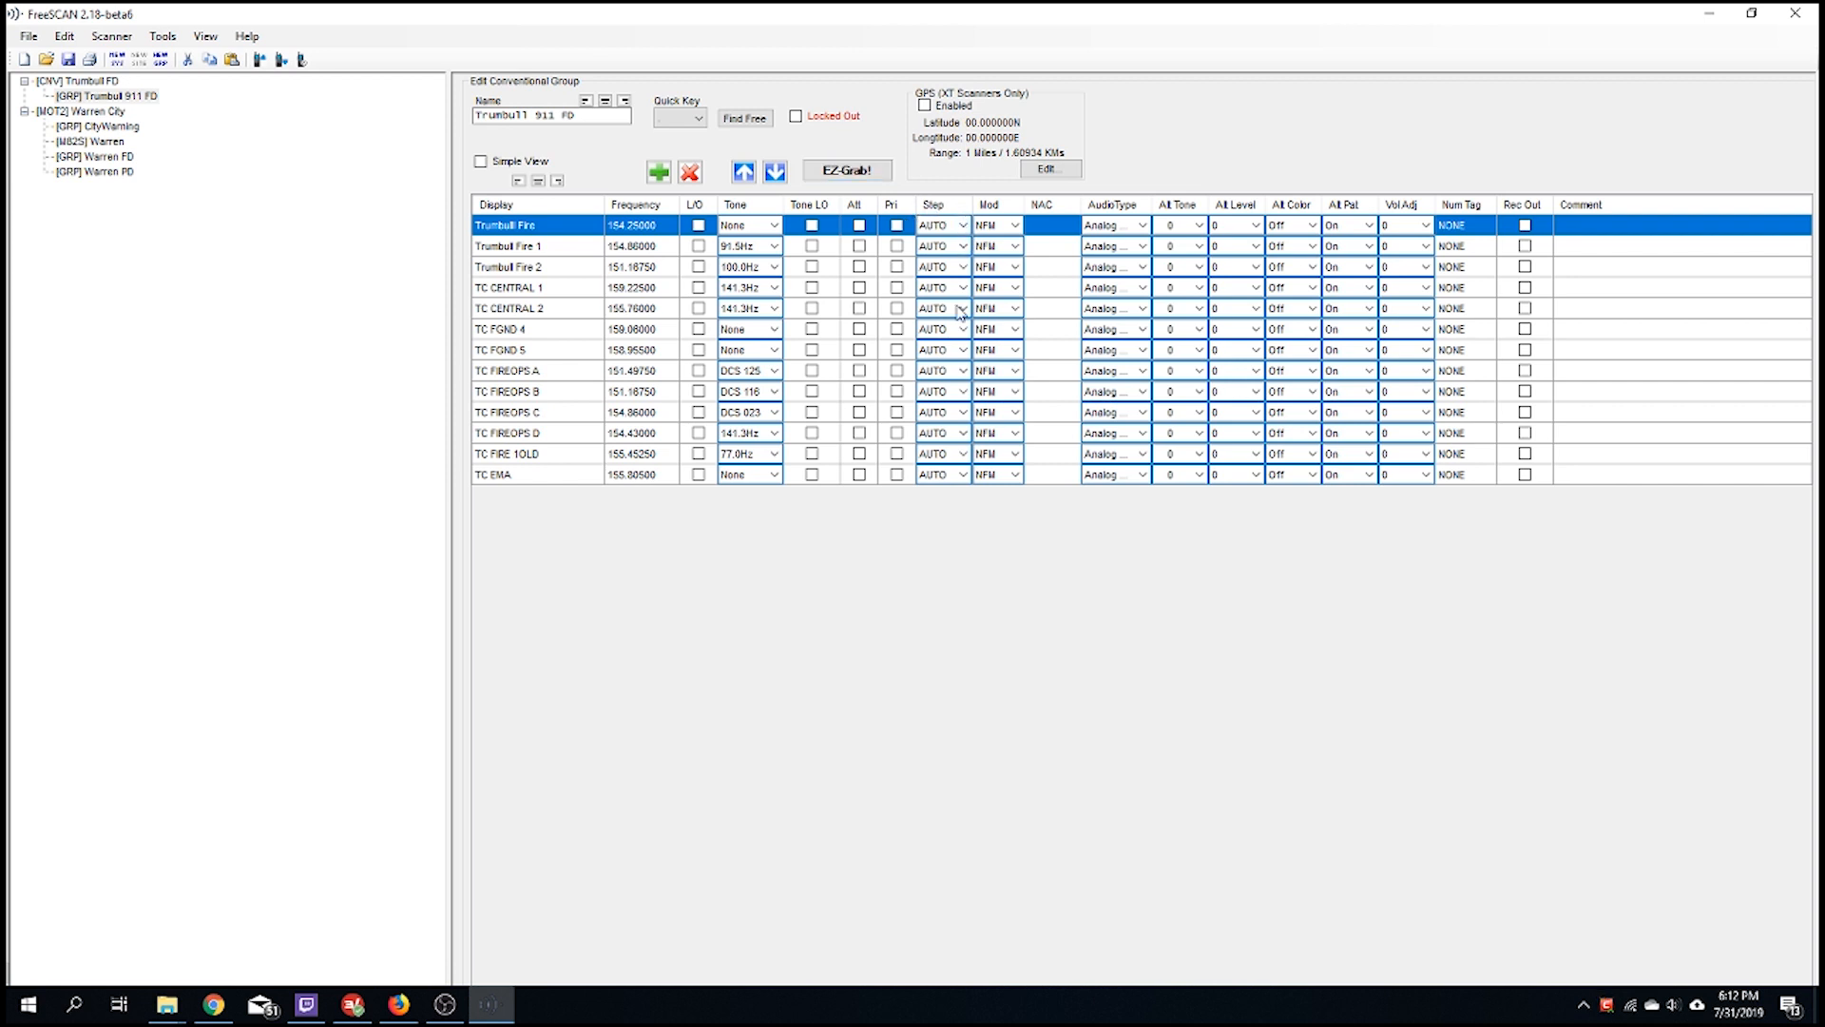
Look through the available frequency step options of the Trumbull Fire channel without choosing another one
click(962, 226)
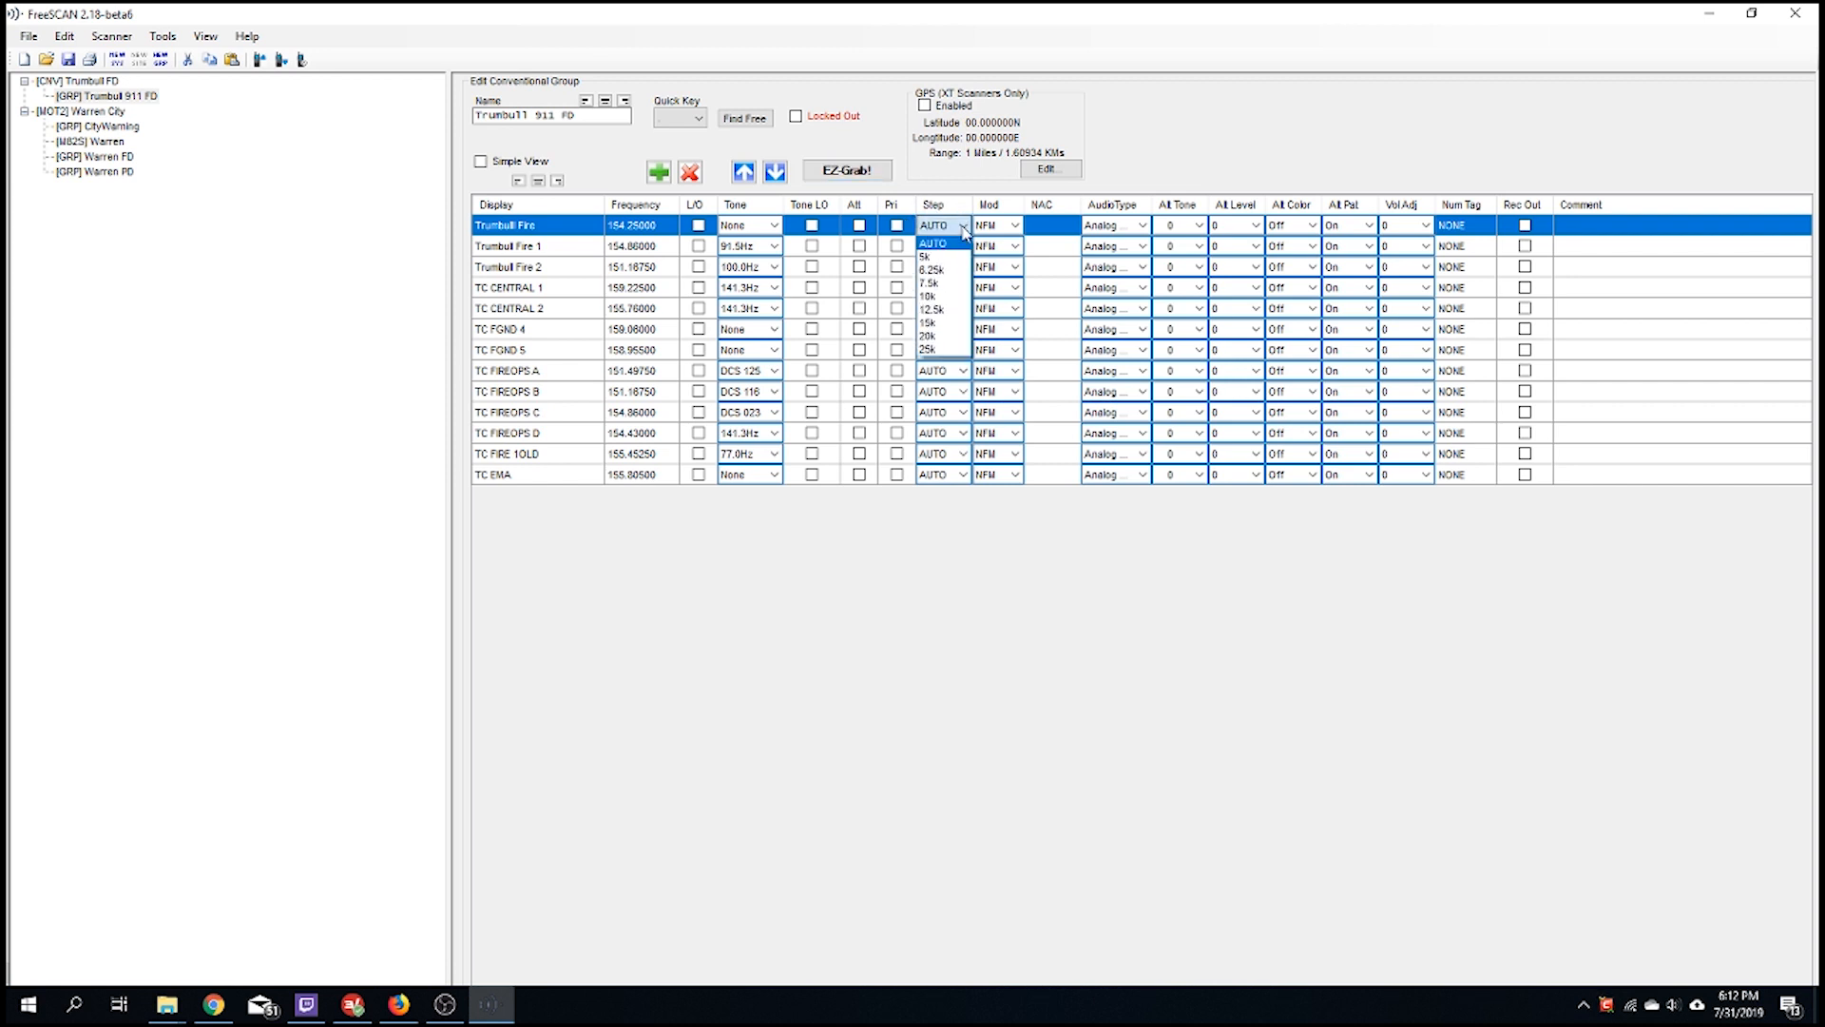
click(962, 226)
click(965, 226)
click(1084, 567)
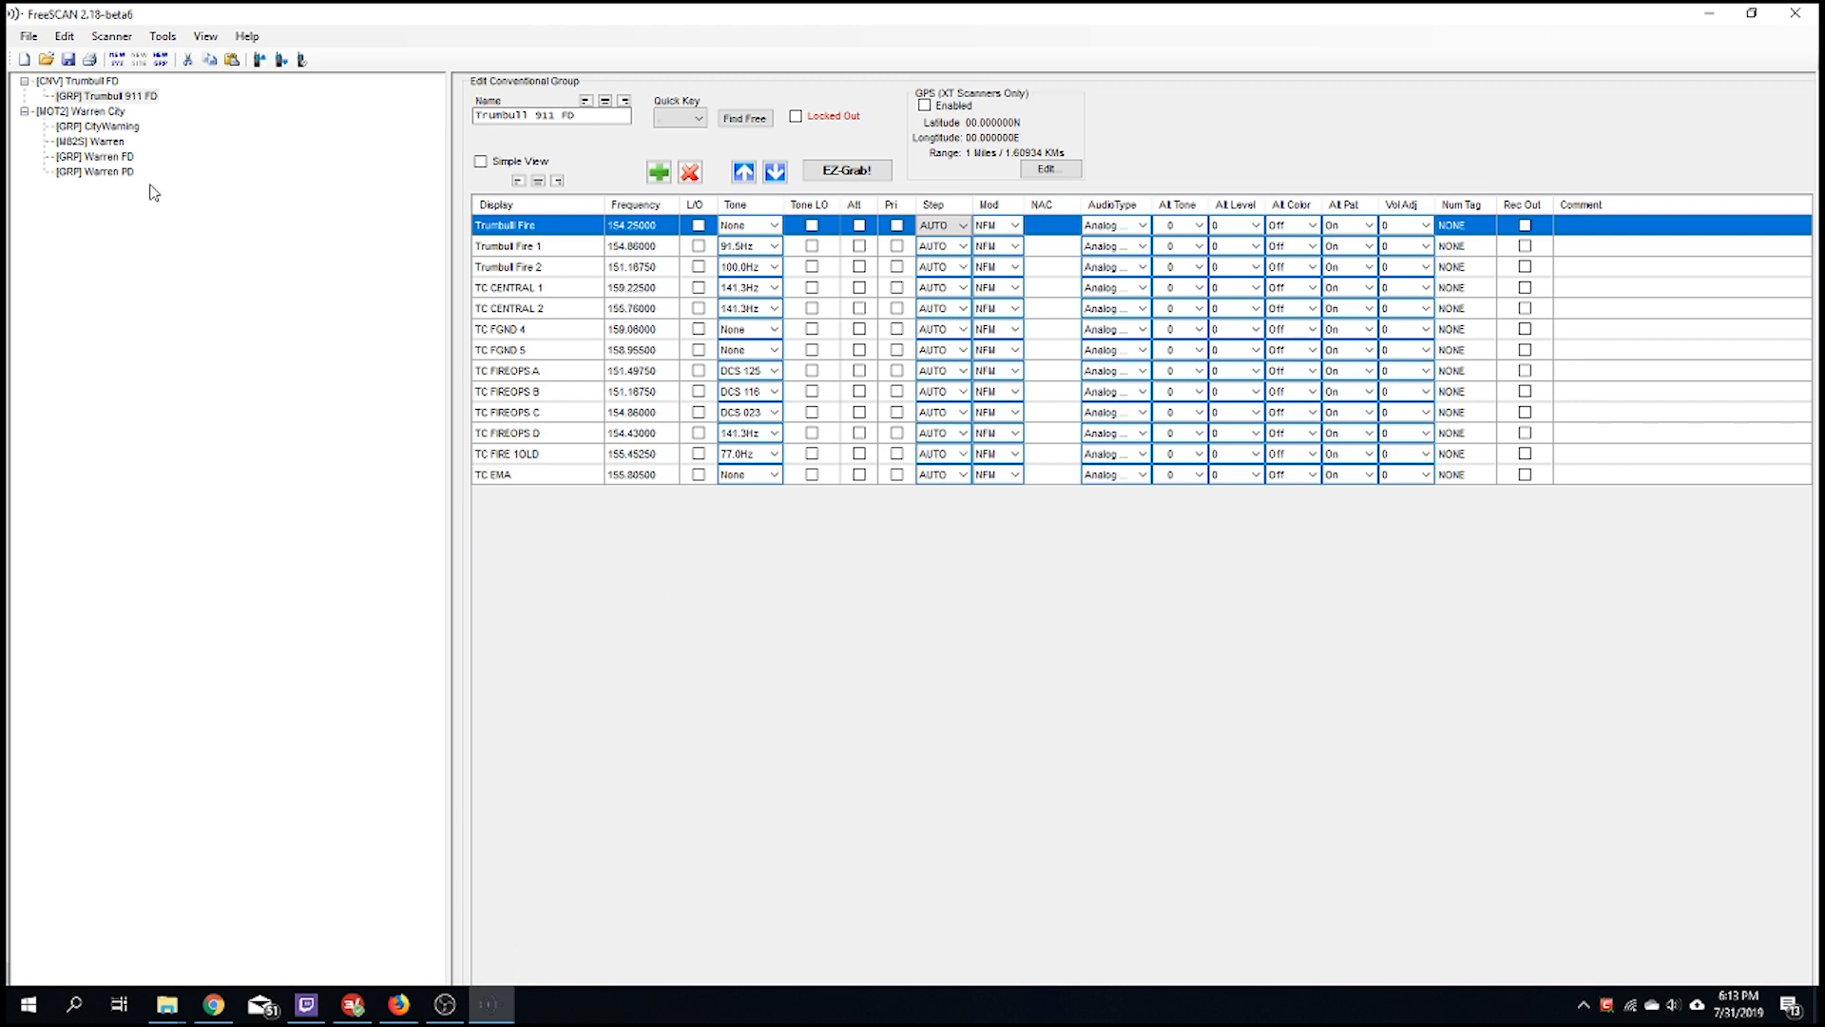
Switch to RadioReference and select all rows of the Trumbull County Sheriff table, from TCS LE-1 to TCS JAIL
click(399, 1004)
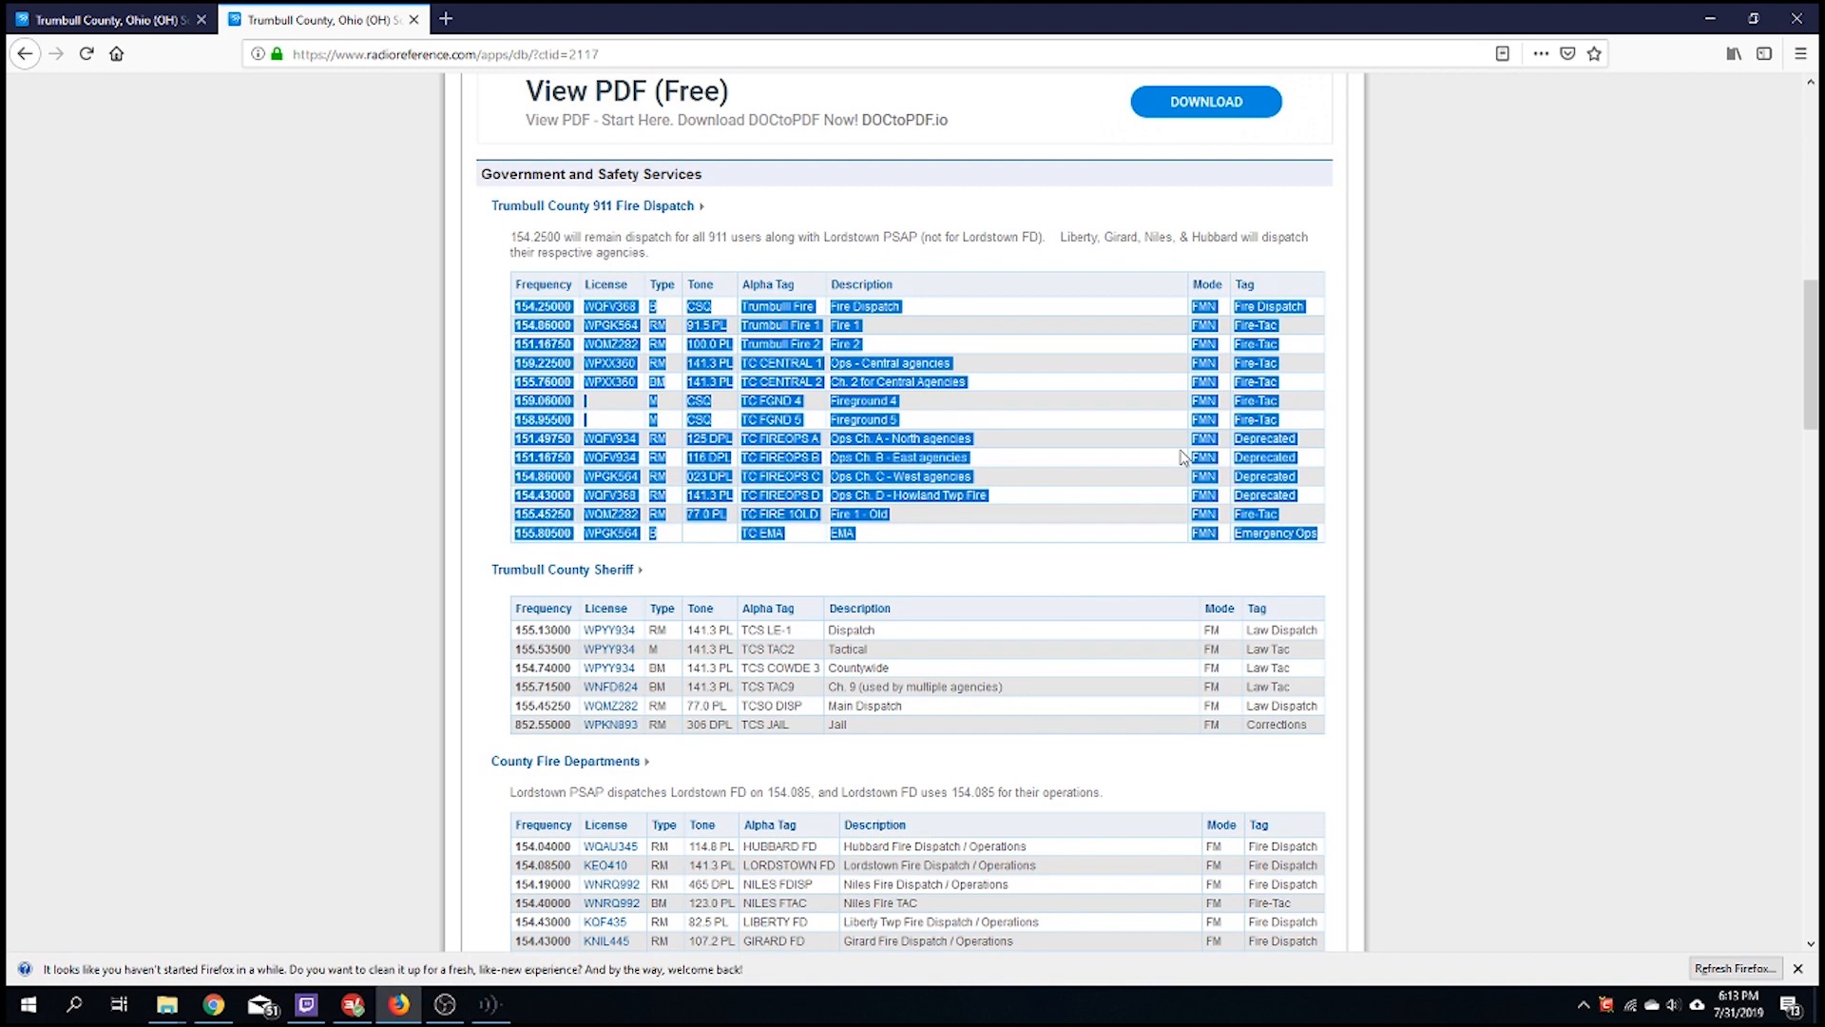
scroll(666, 523, down, 3)
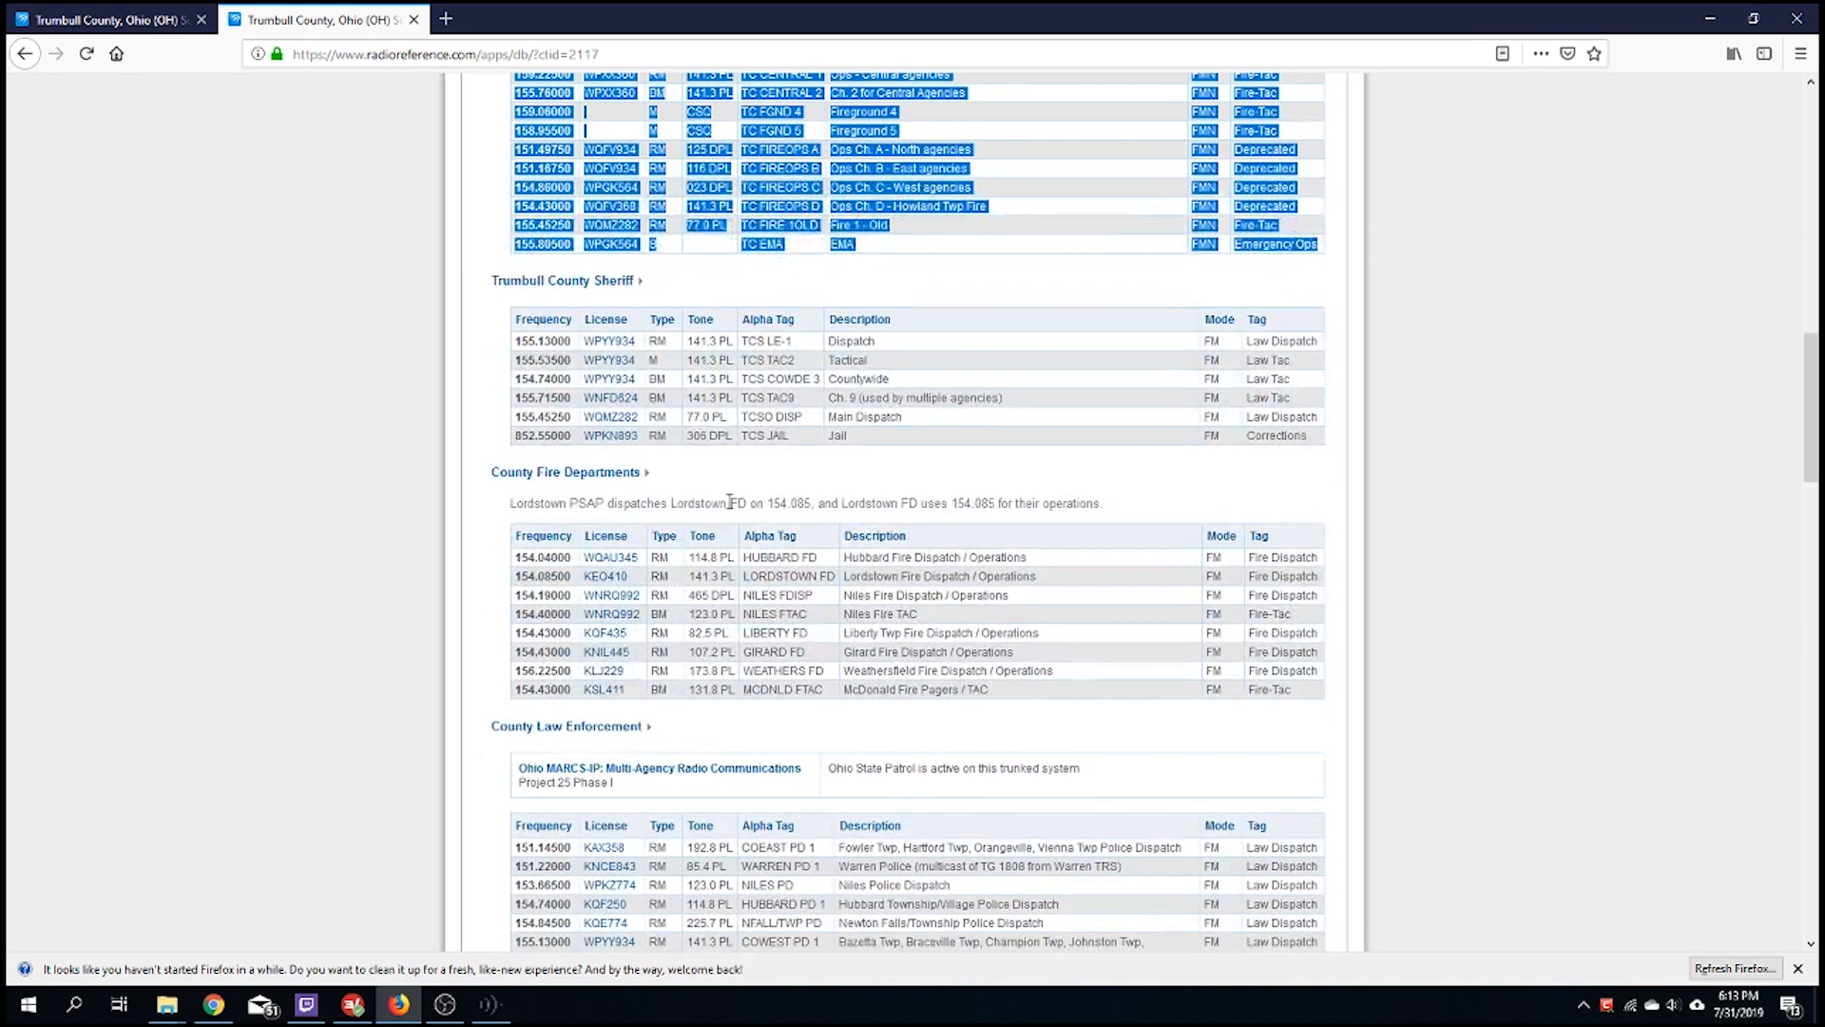
drag(1321, 444, 513, 339)
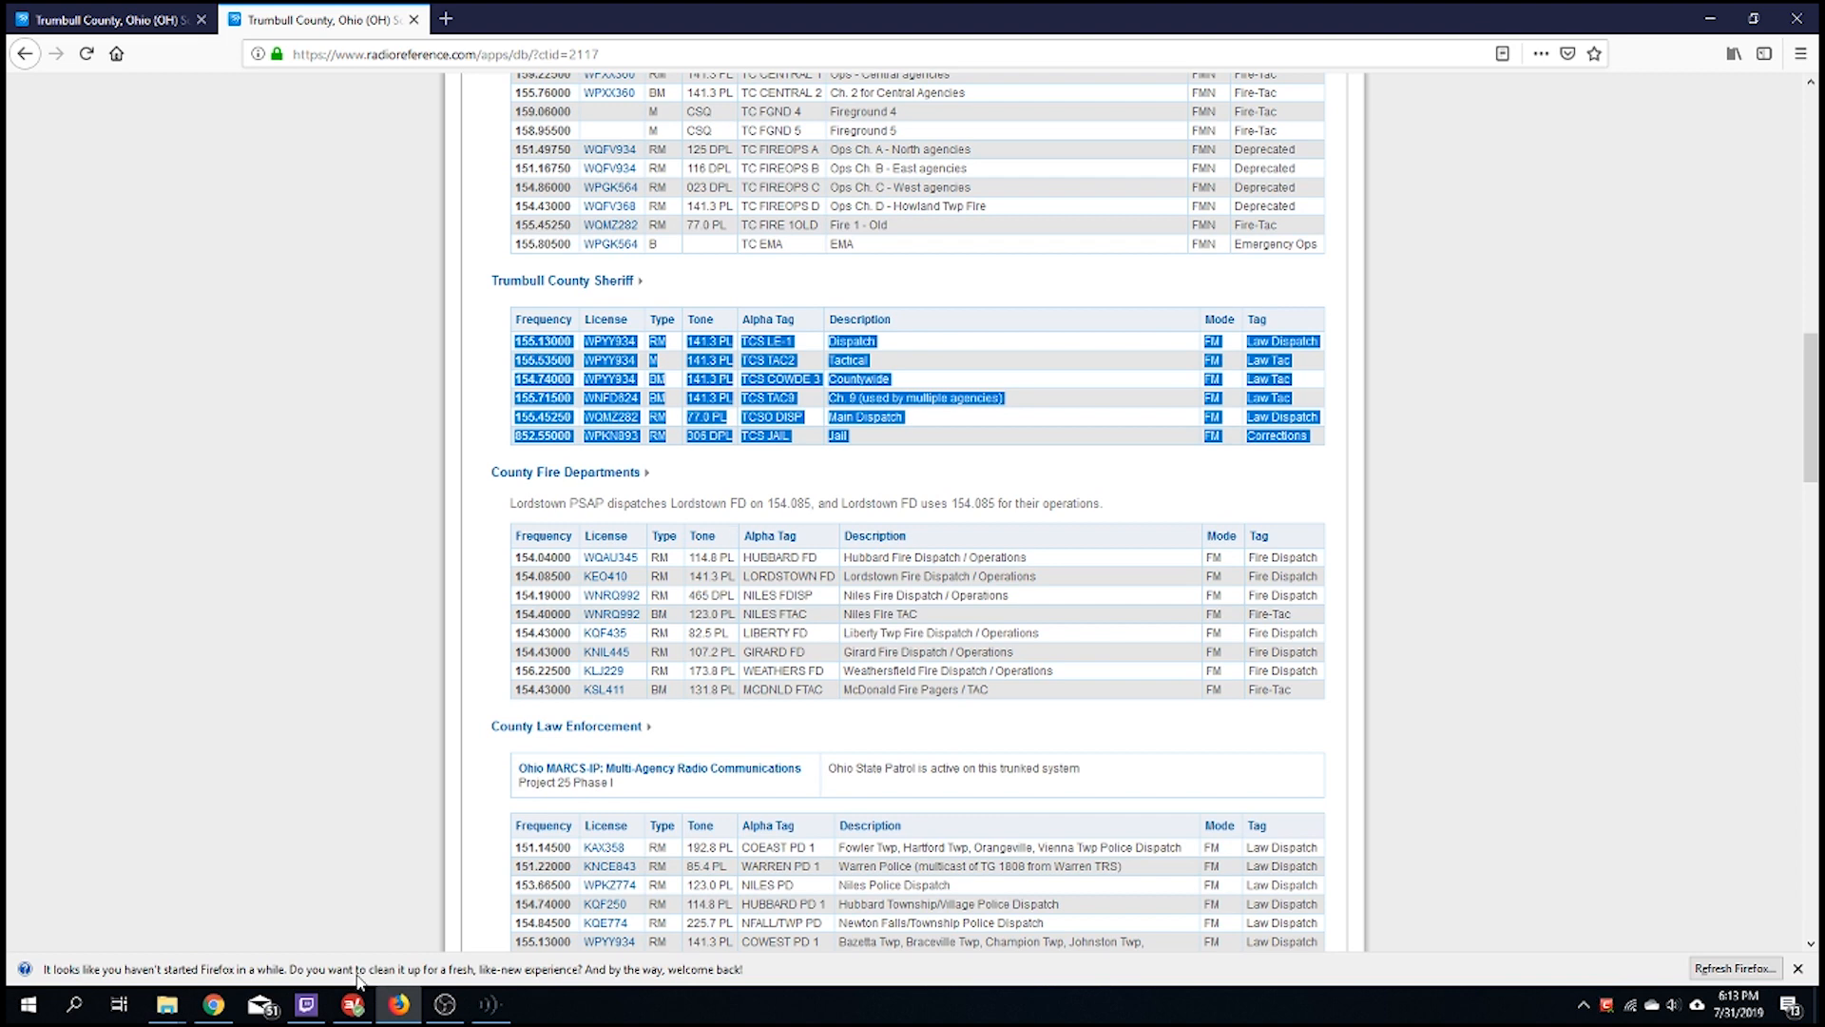
Switch to FreeSCAN and rename the Trumbull FD conventional system as Trumbull CO
click(489, 1004)
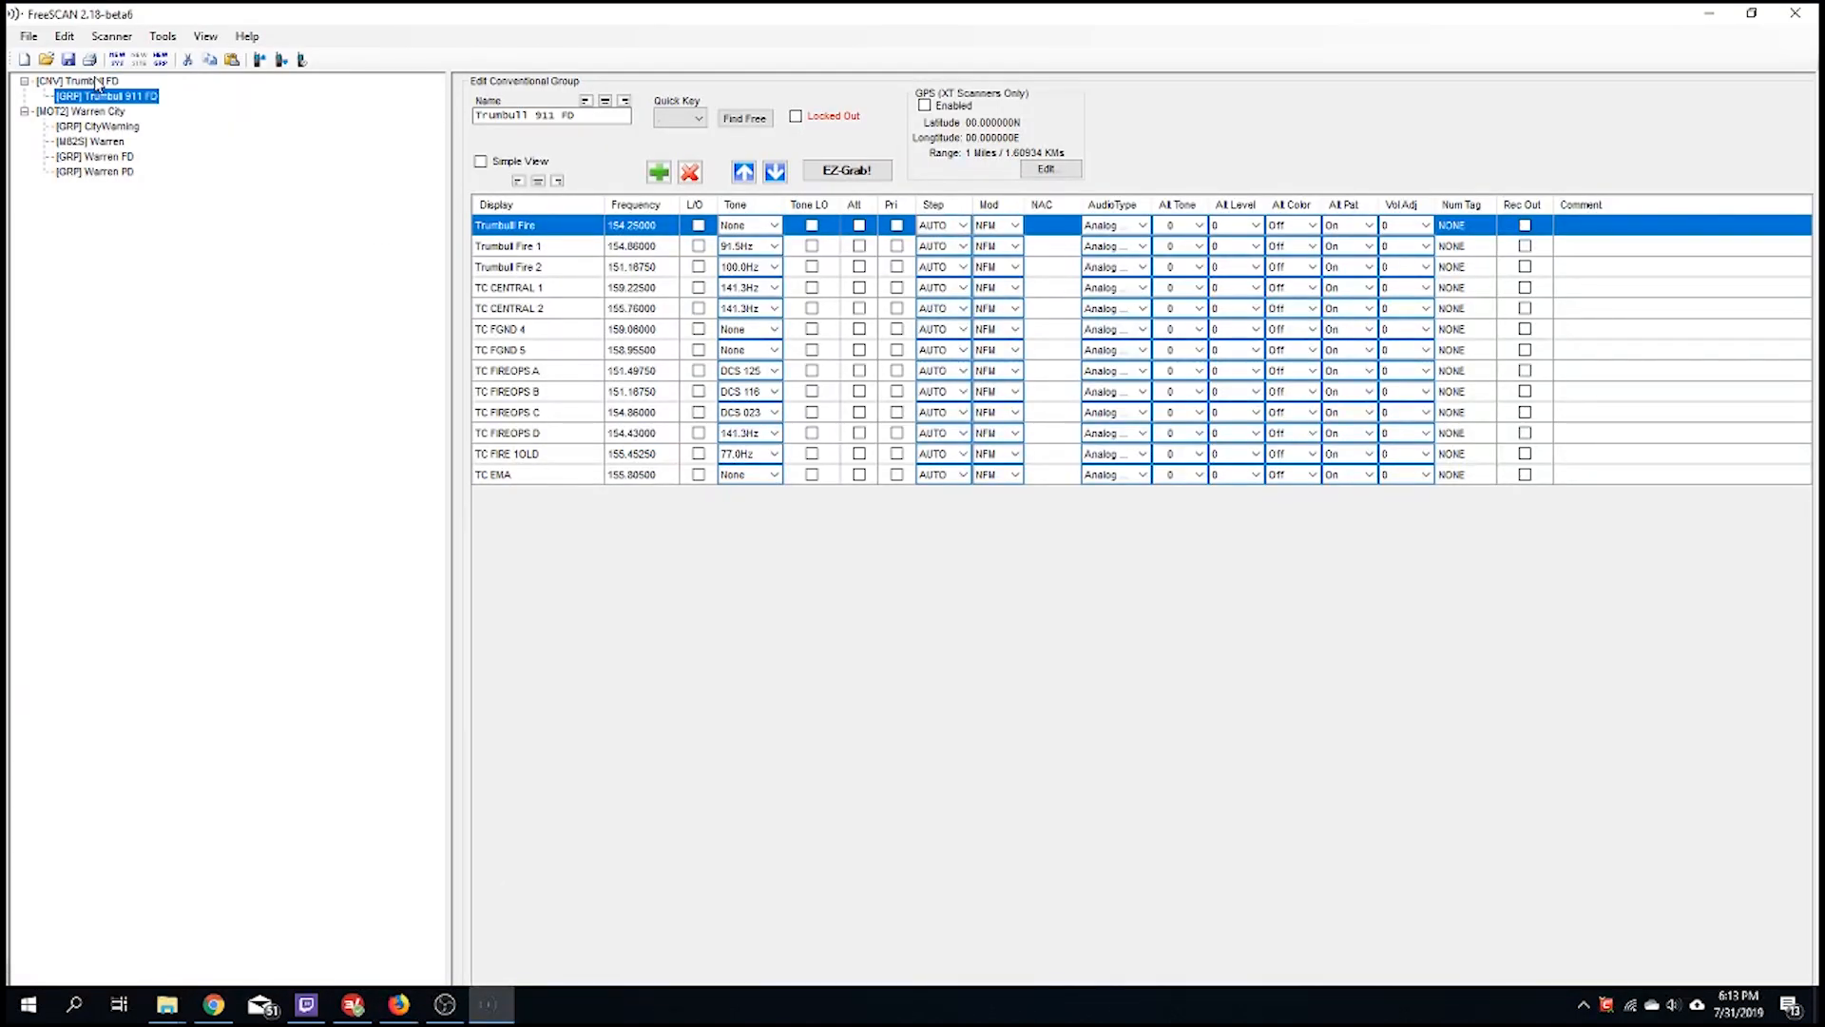
right_click(240, 273)
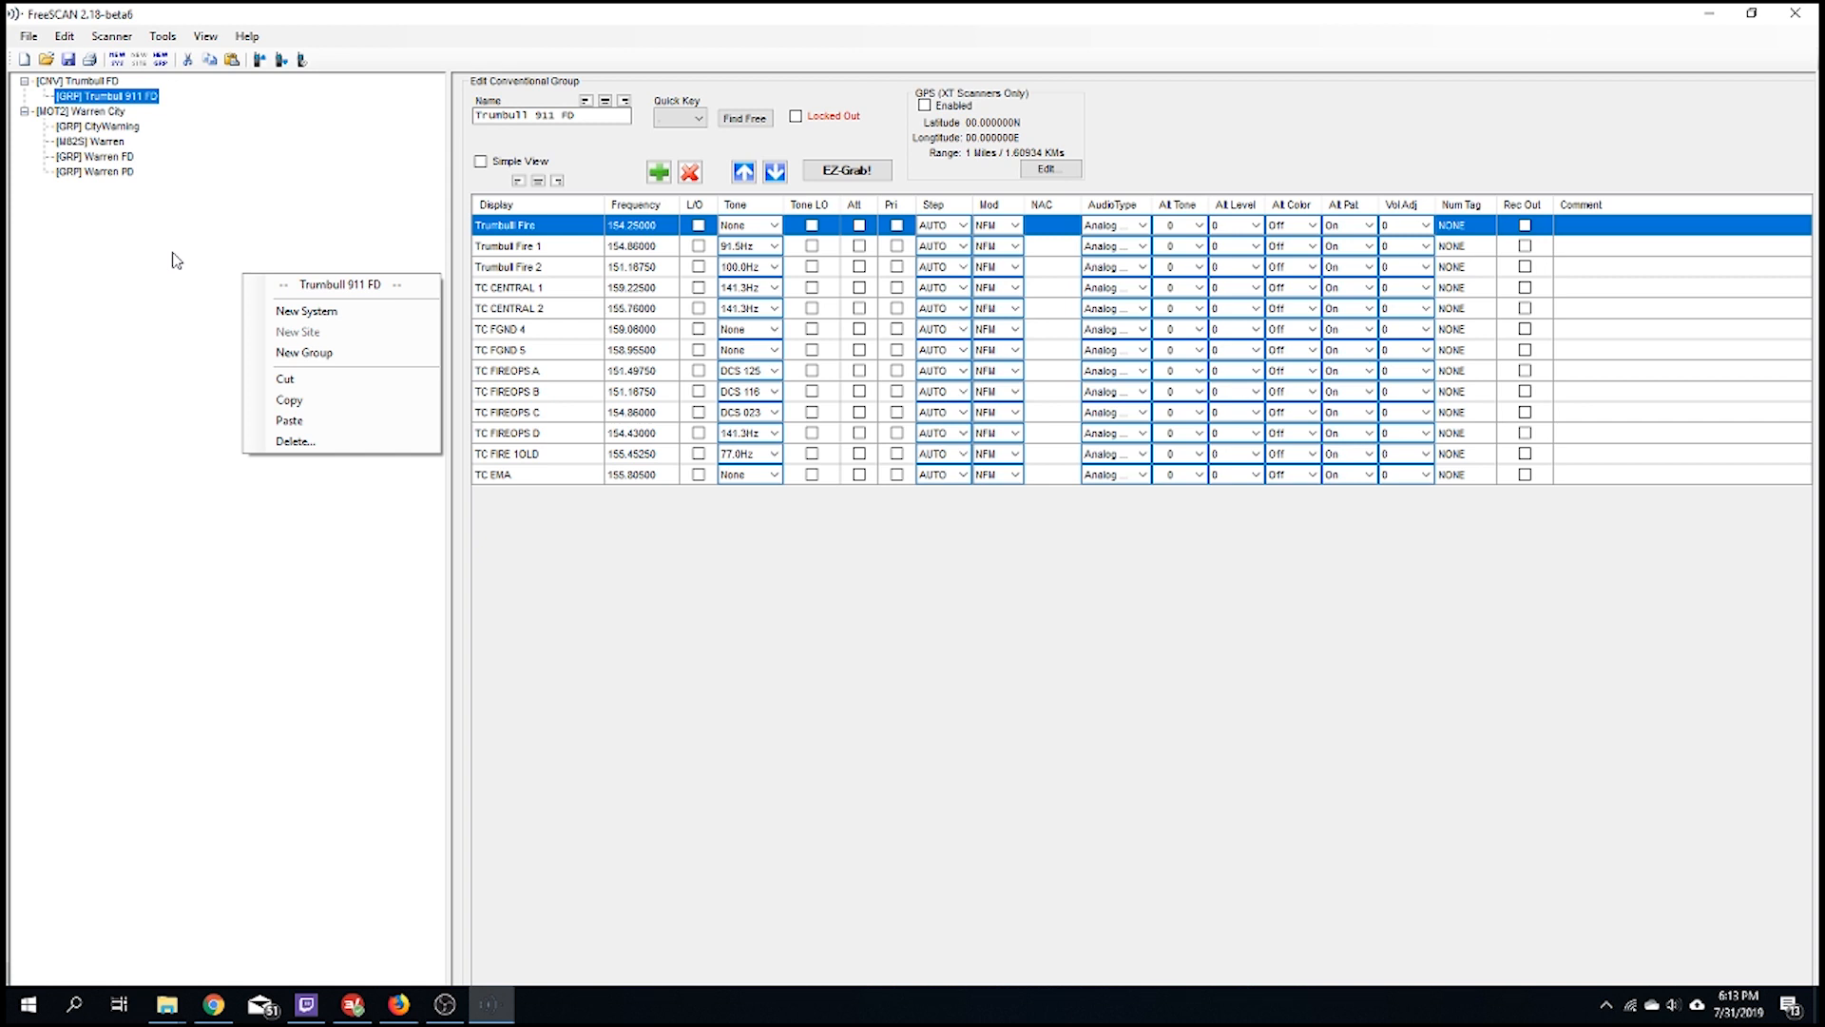
click(104, 81)
click(544, 120)
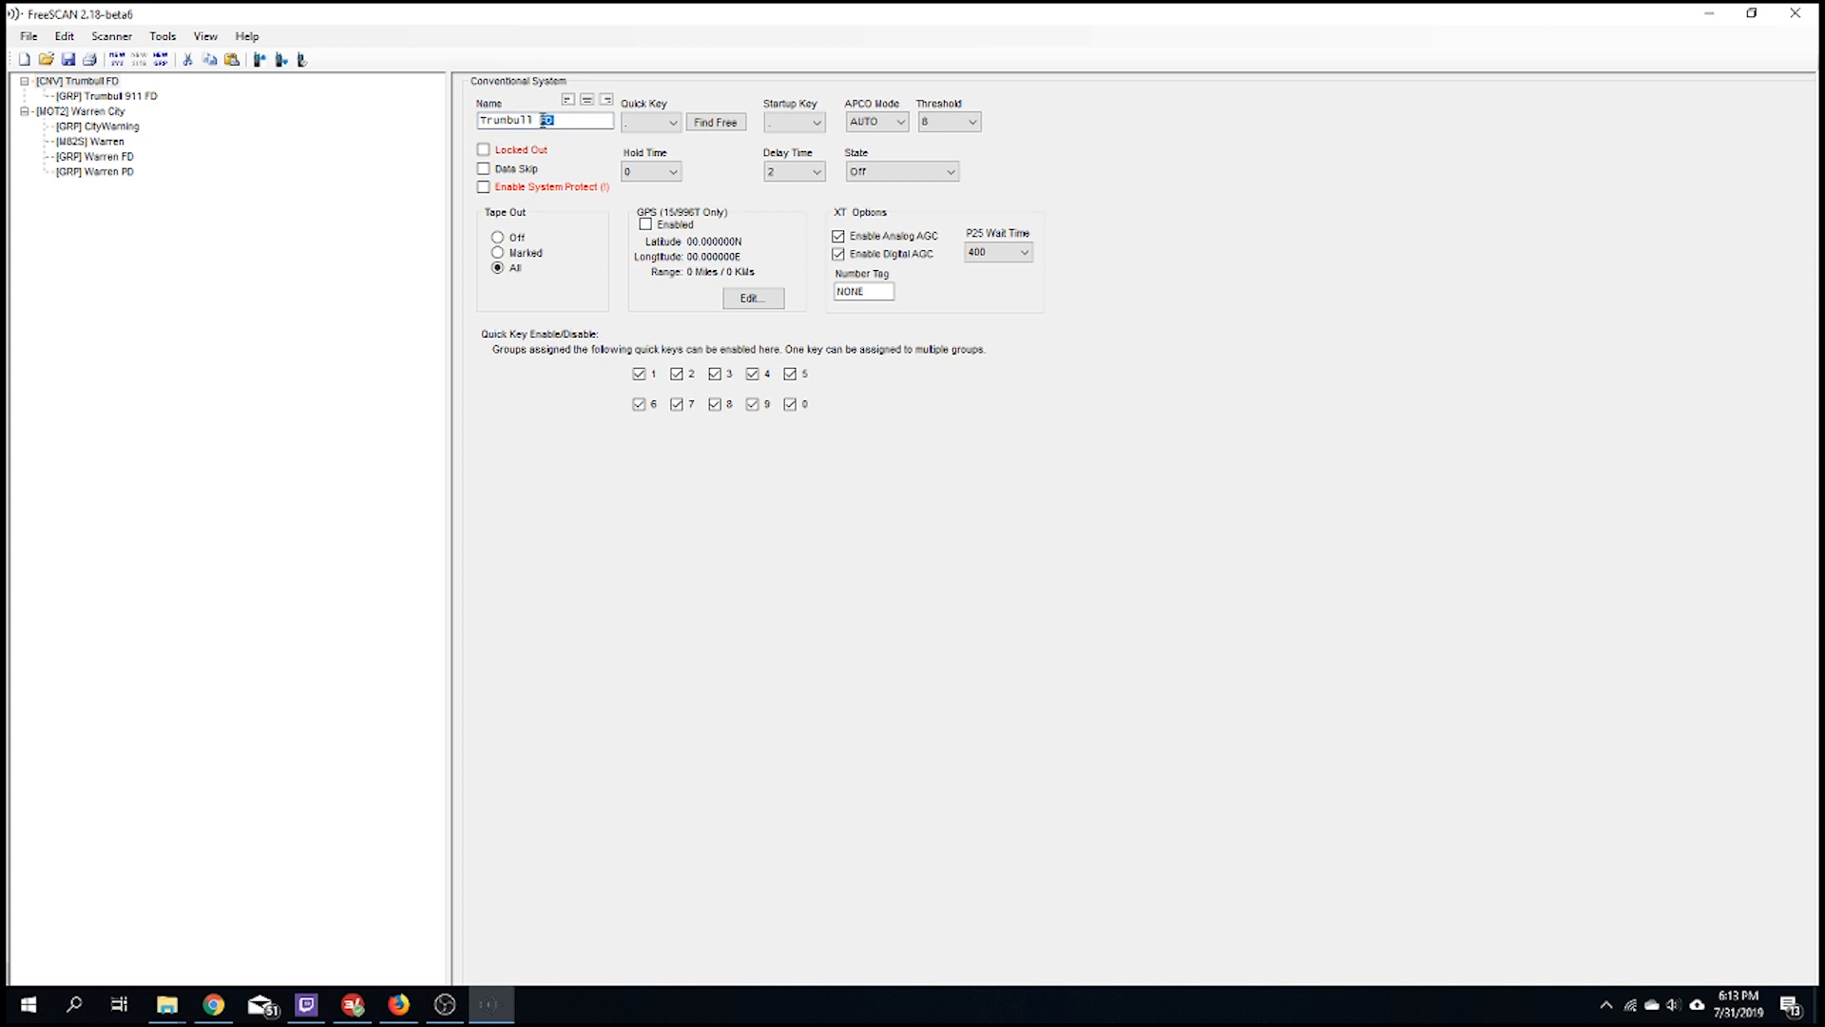
text(Co)
click(112, 83)
Add a new group named TCSD to the Trumbull CO system
right_click(96, 82)
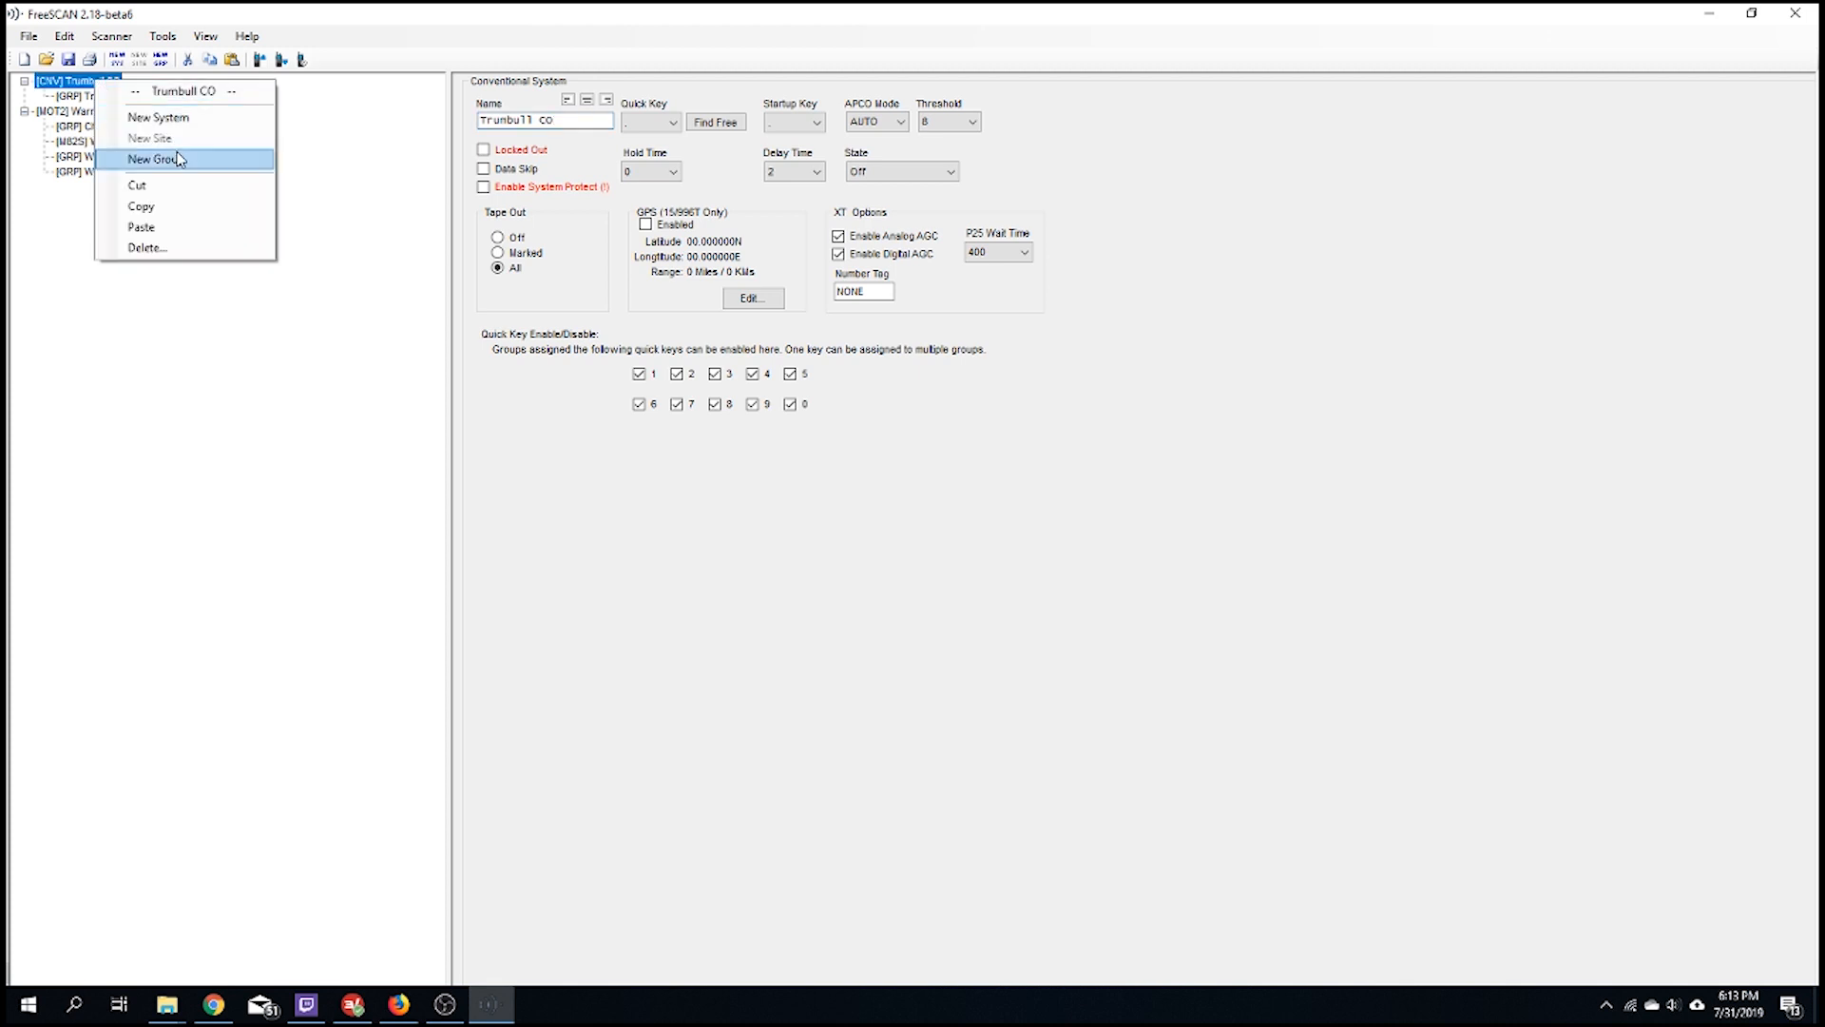
click(152, 158)
text(TCSD)
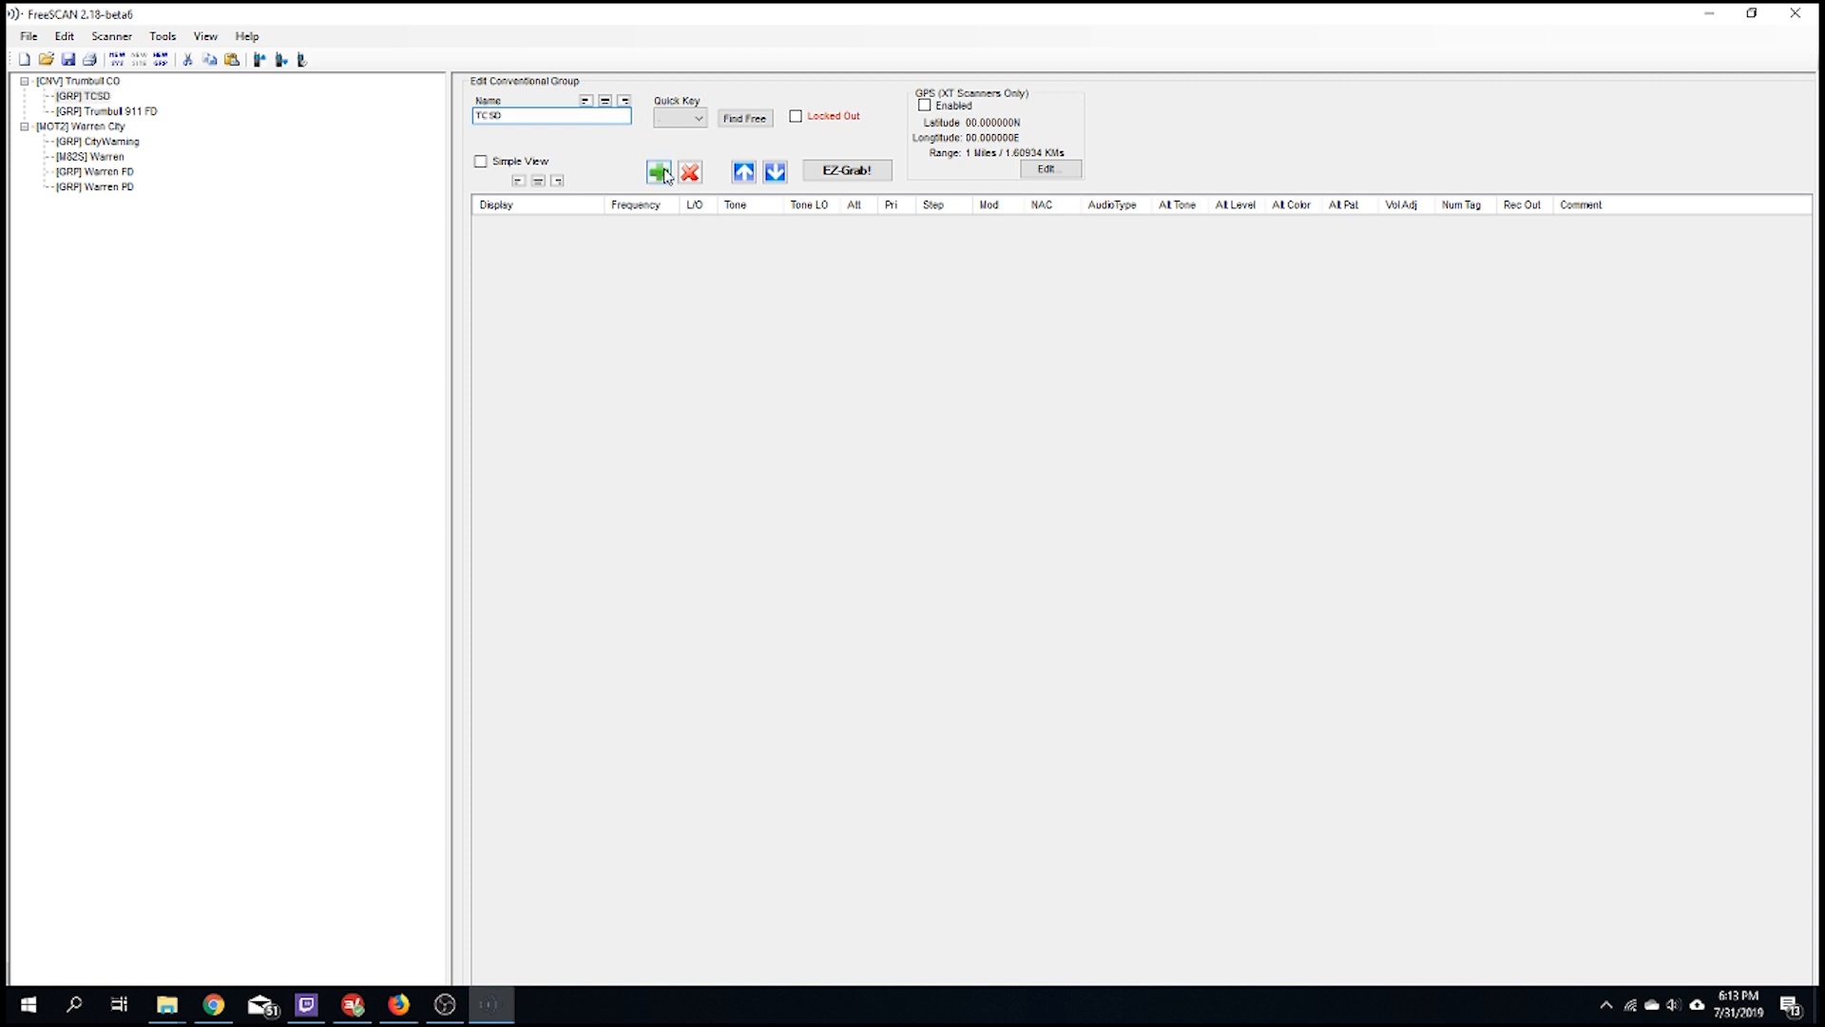
Load the copied sheriff table into EZ-Grab, treating column 5 as Name and columns 6 and 8 as Ignore
click(829, 173)
click(1071, 532)
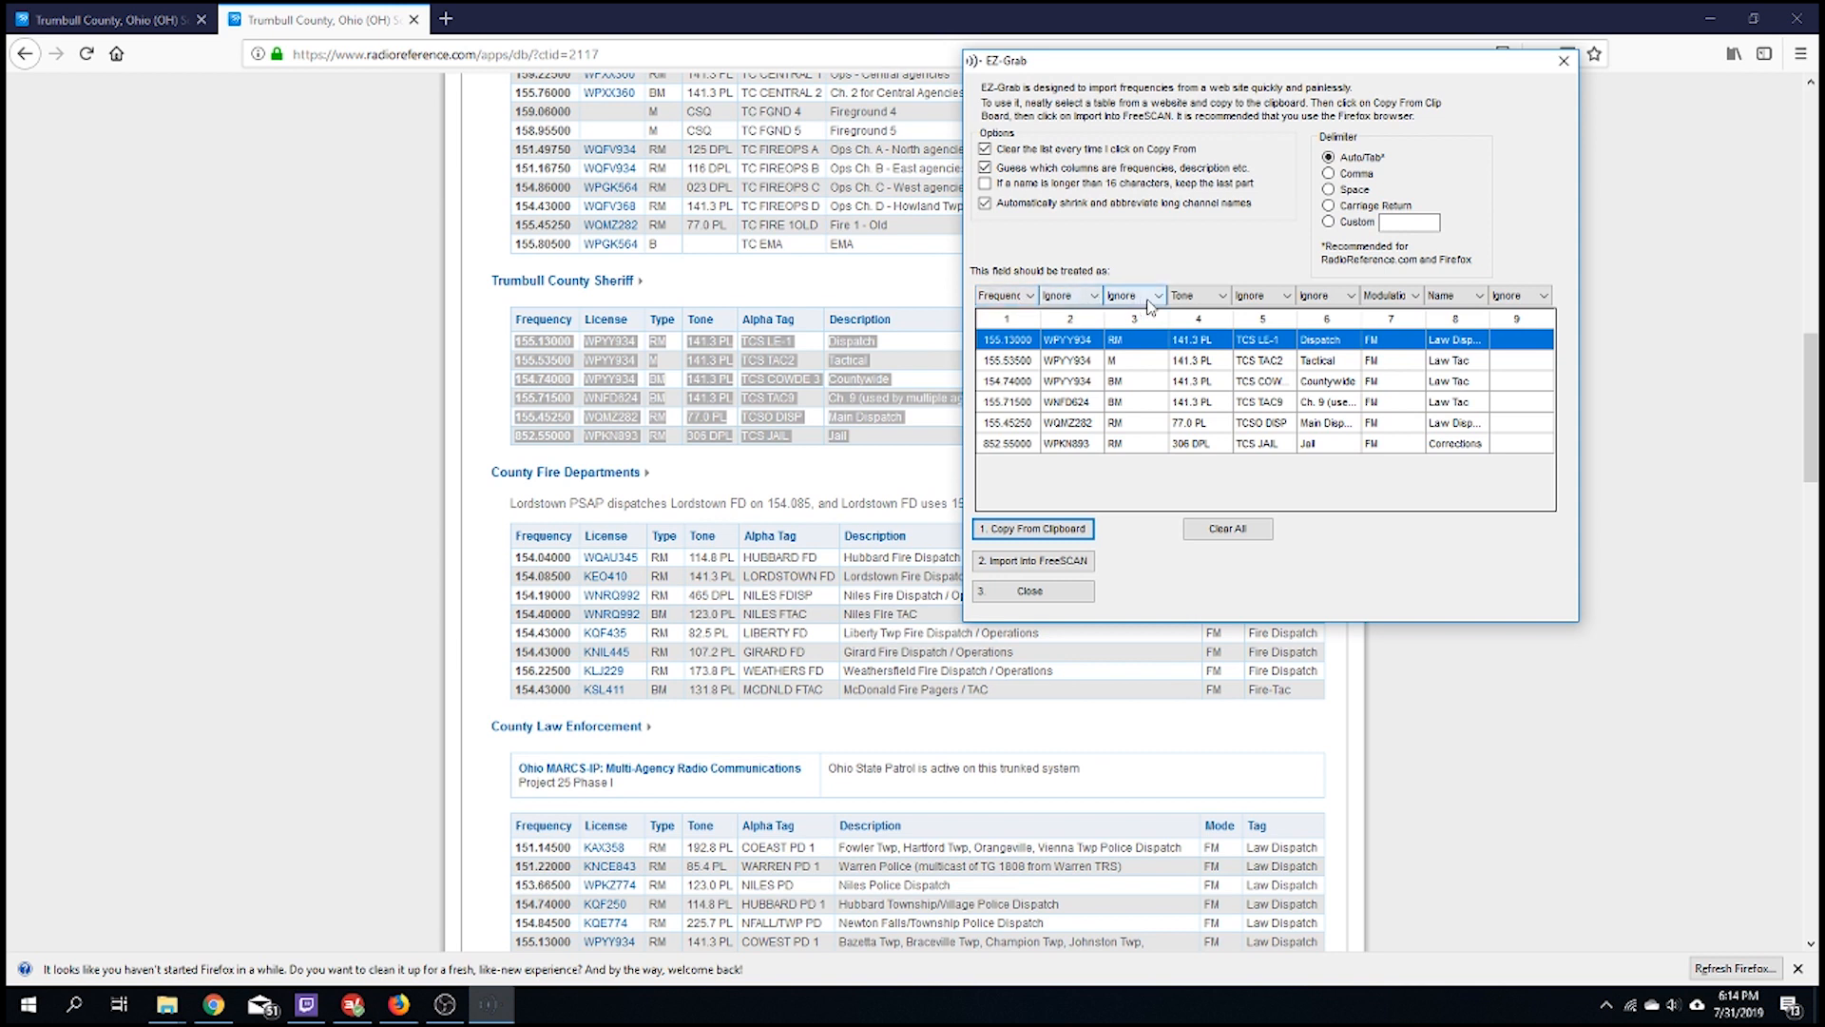
click(1262, 295)
click(1256, 357)
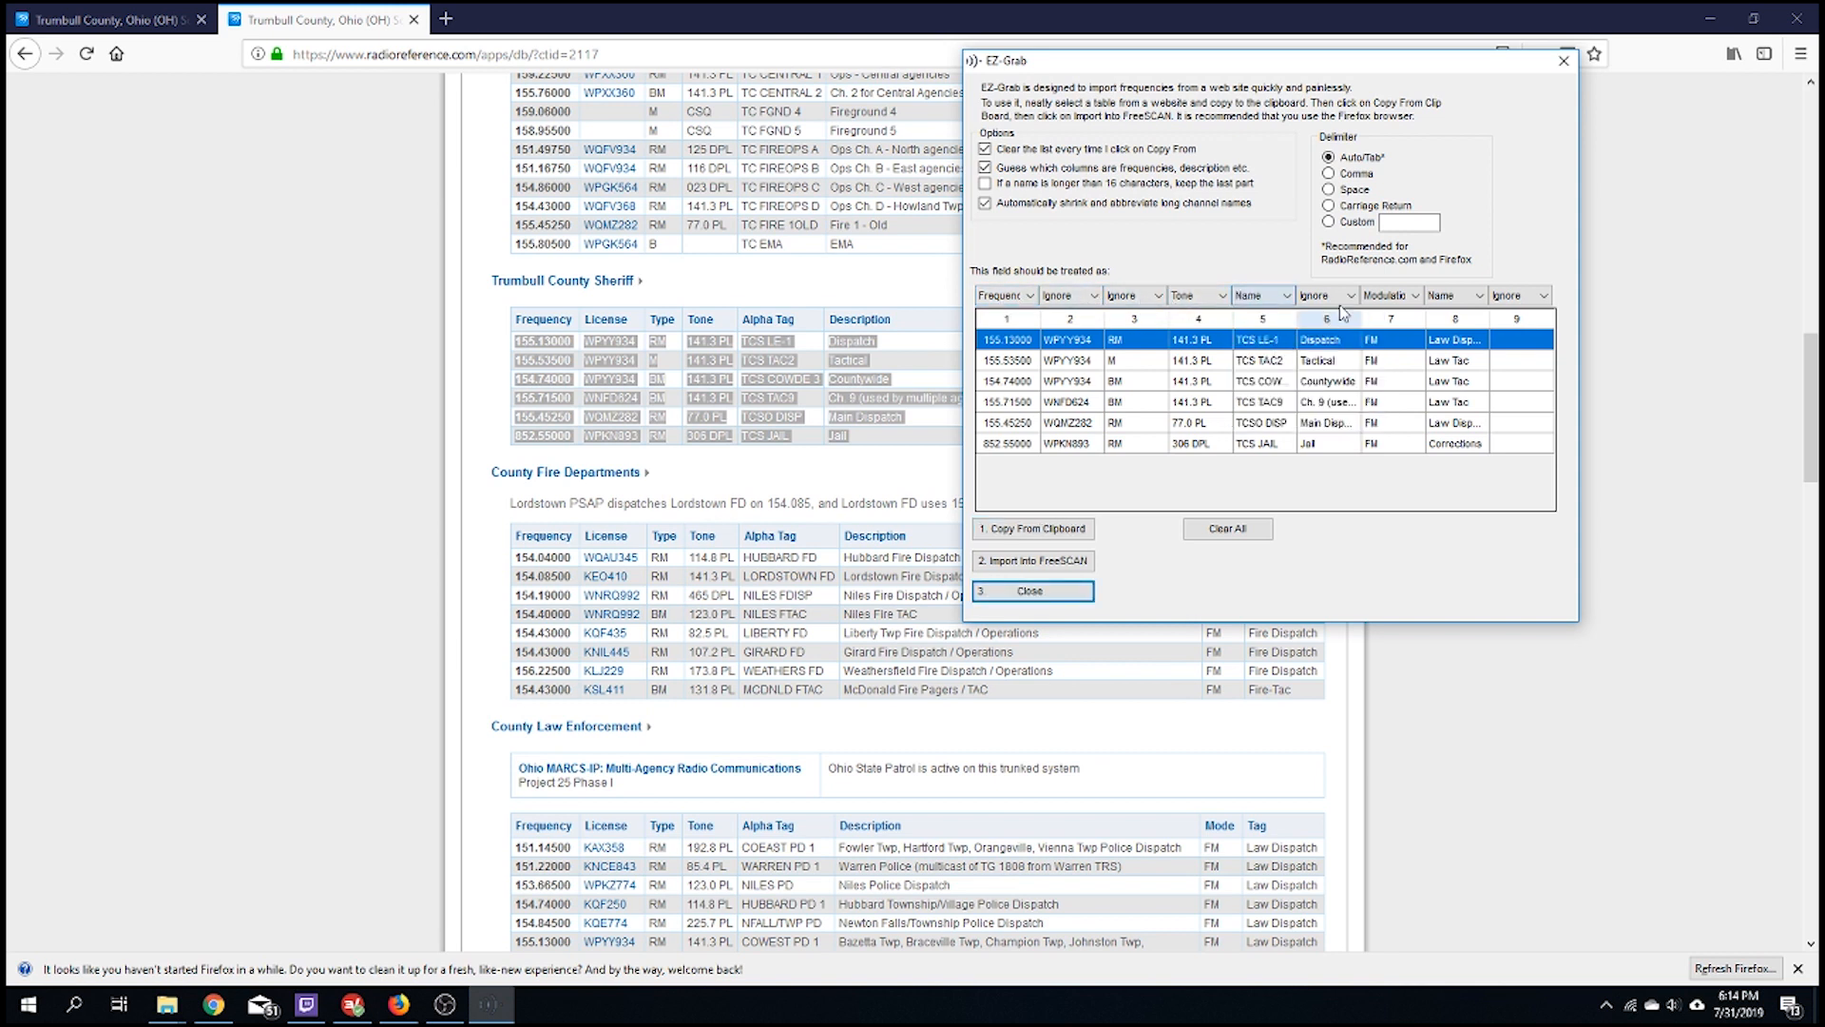
click(1342, 302)
click(1336, 314)
click(1455, 296)
click(1454, 319)
Import the sheriff channels into the TCSD group and close EZ-Grab
click(1082, 562)
click(998, 569)
click(1227, 529)
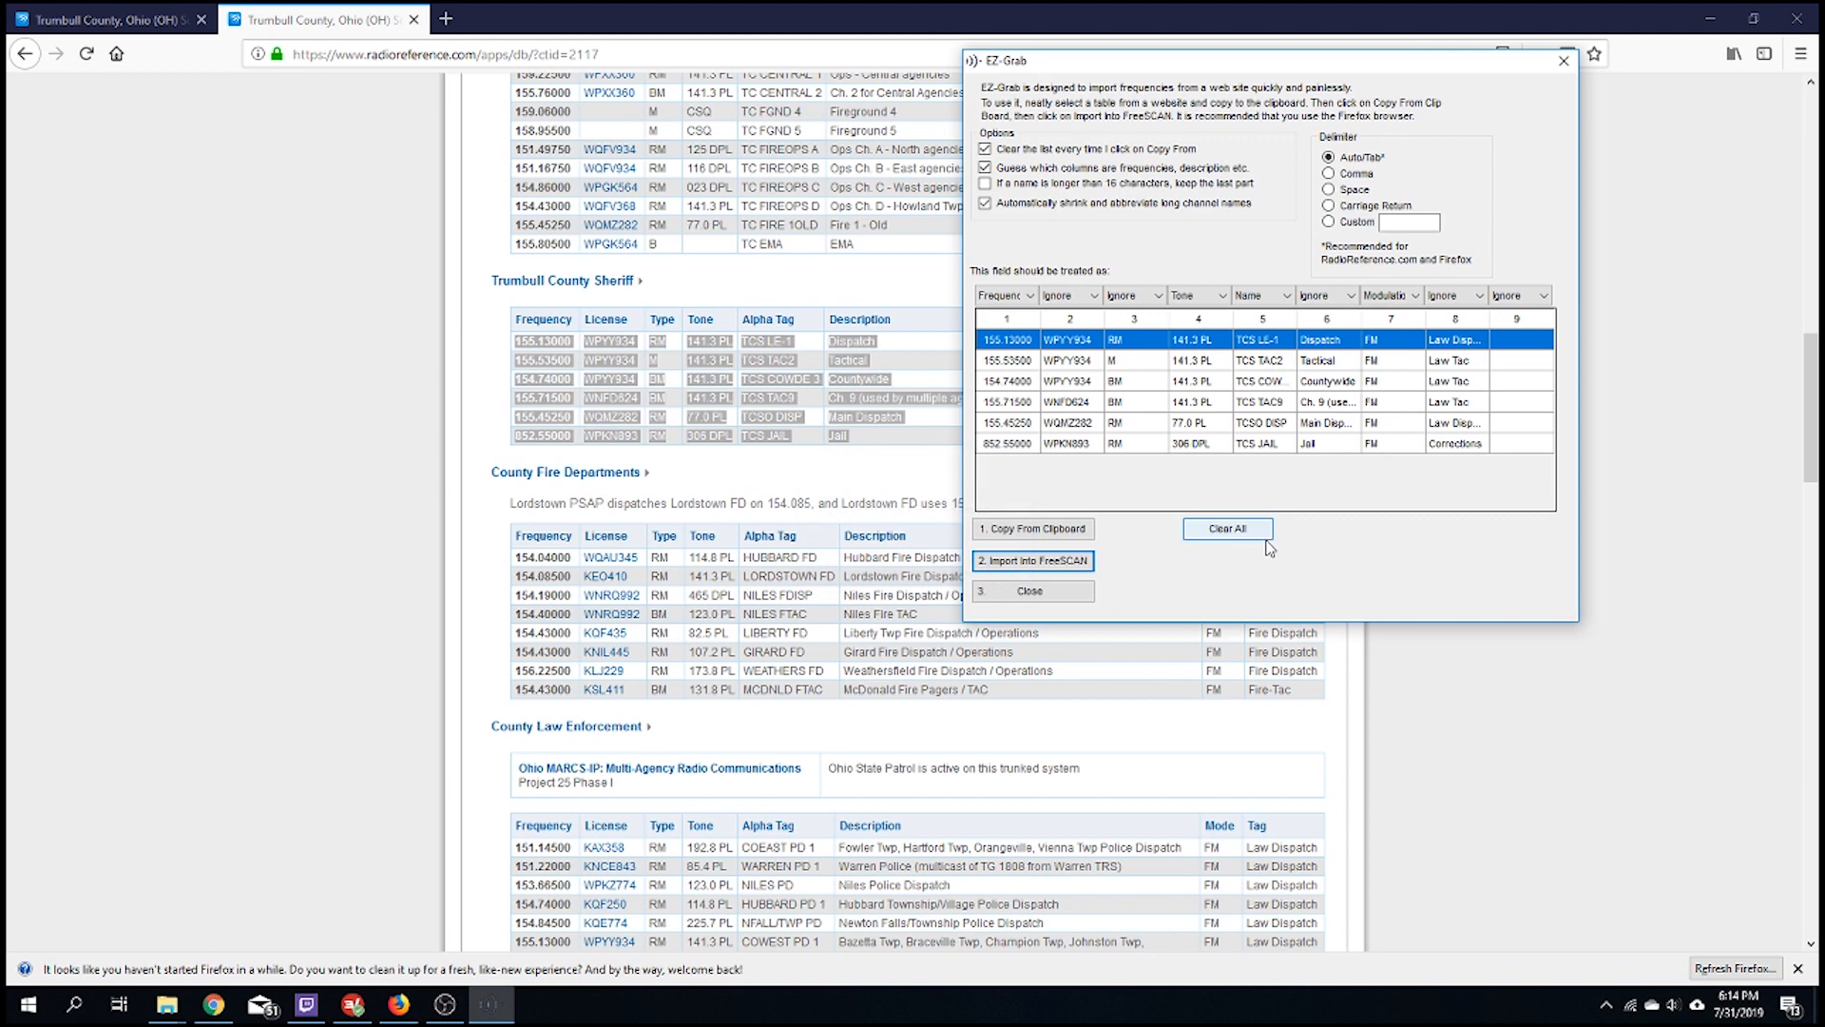
click(1091, 597)
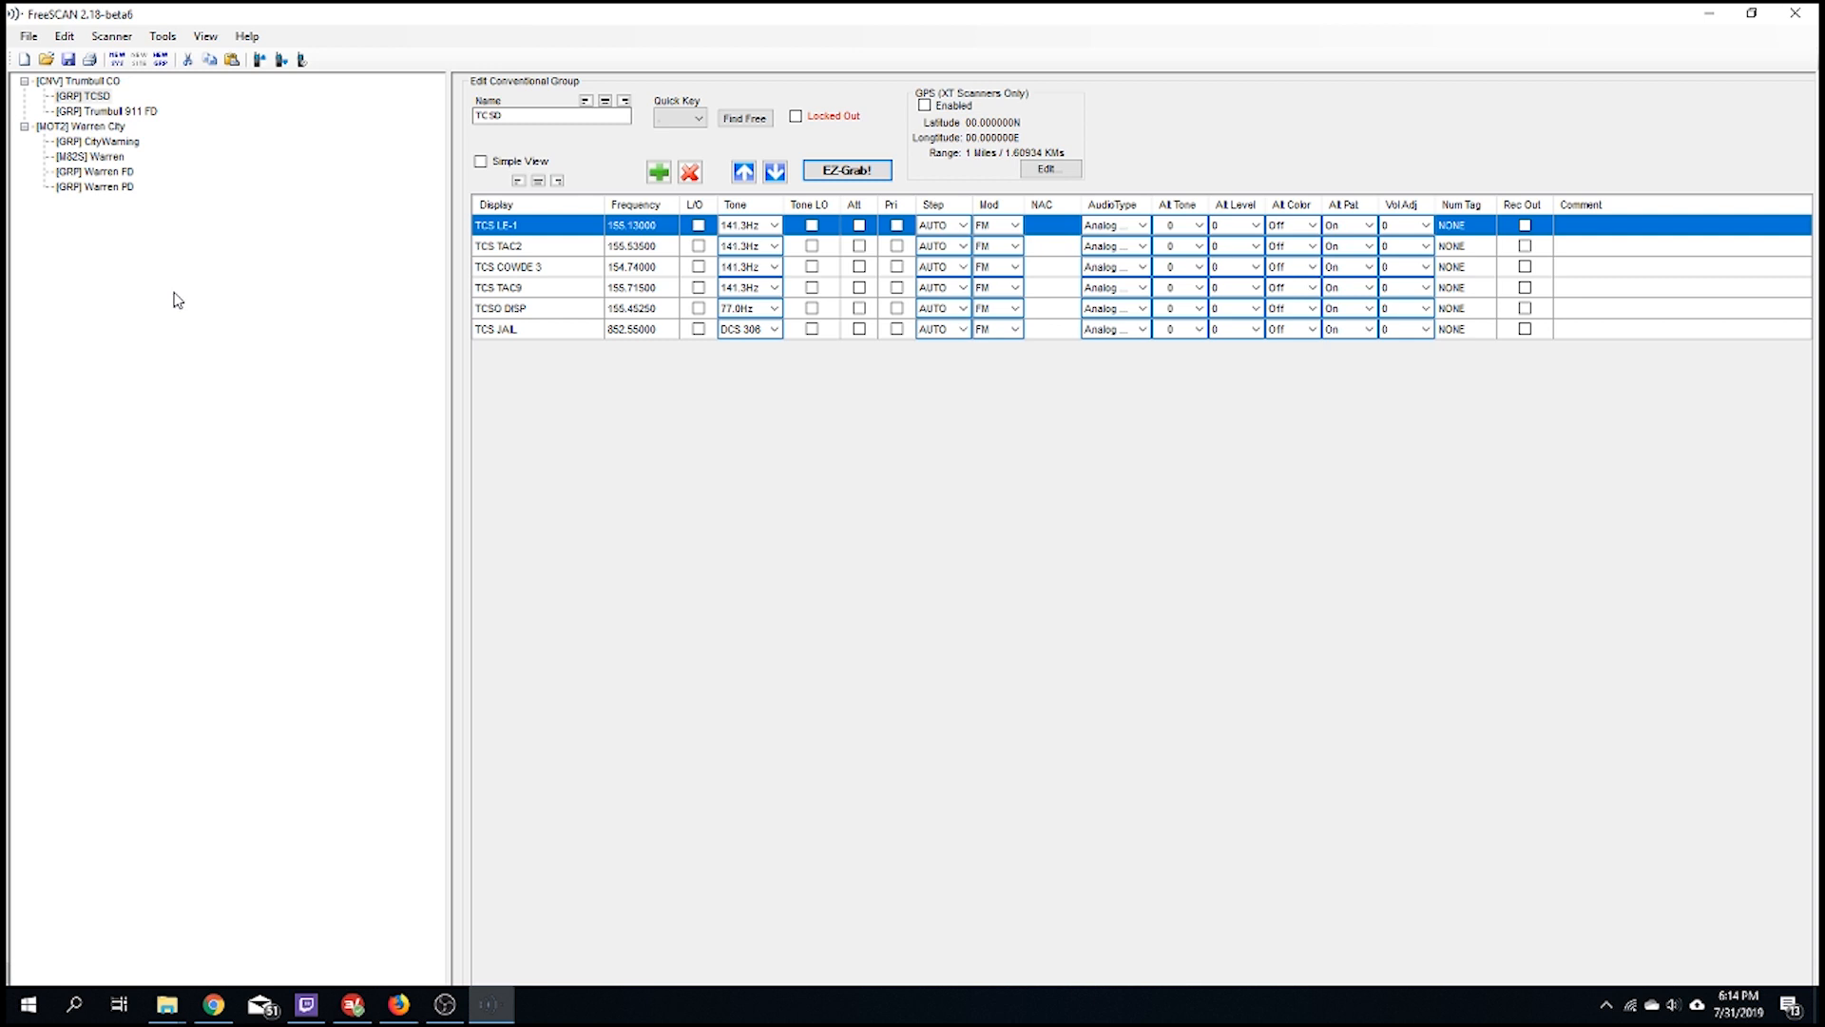
Switch to Firefox and search the web for "freescan scanner software" in a new tab
click(398, 1004)
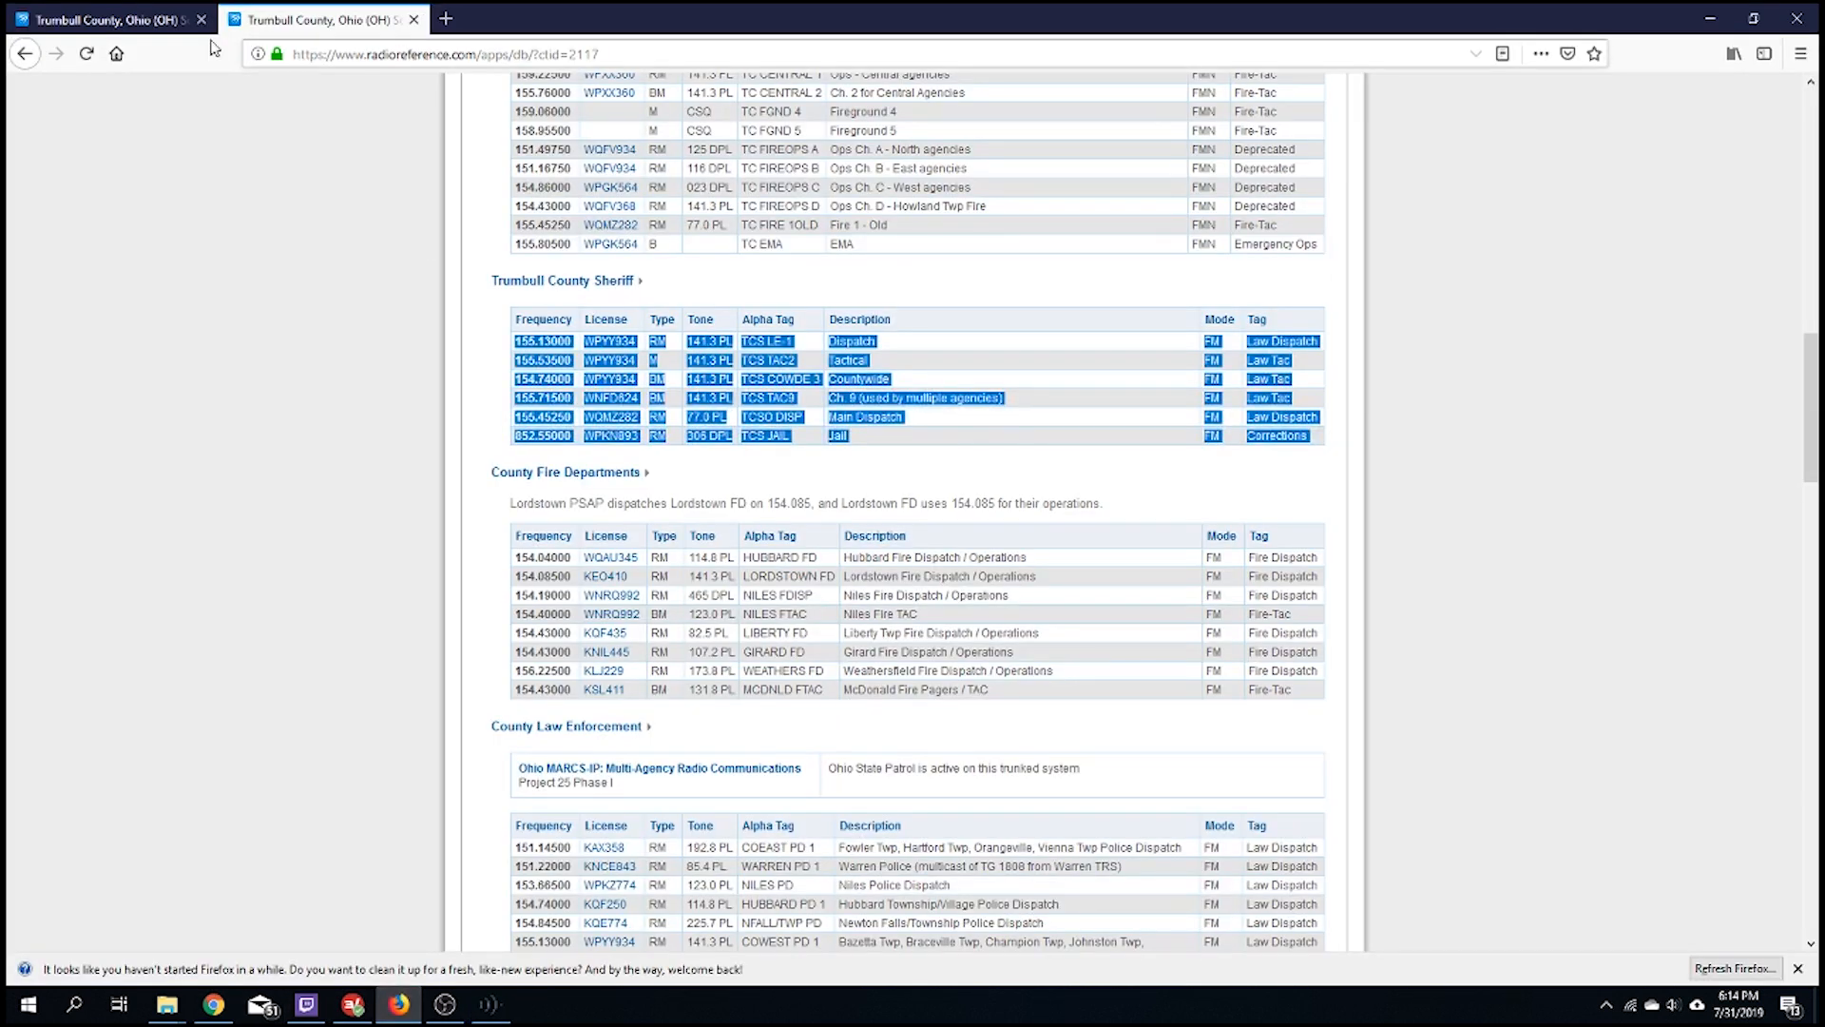
click(445, 19)
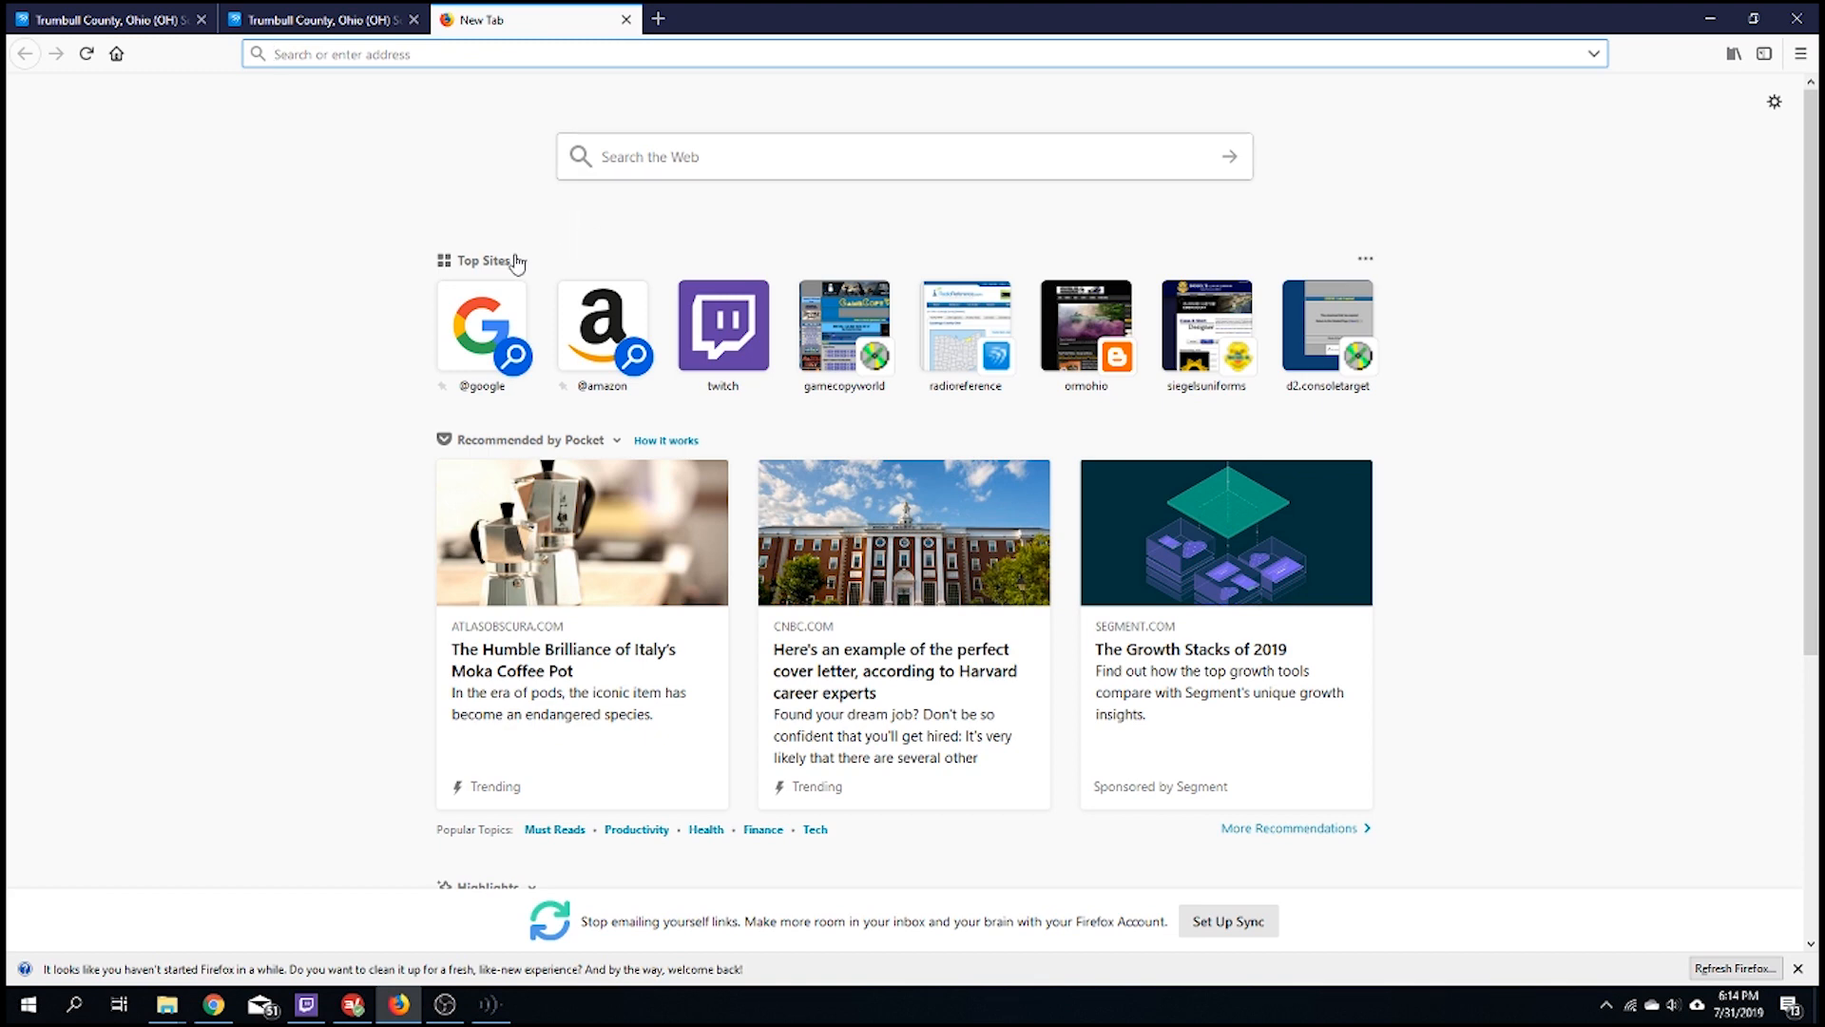
text(freesa)
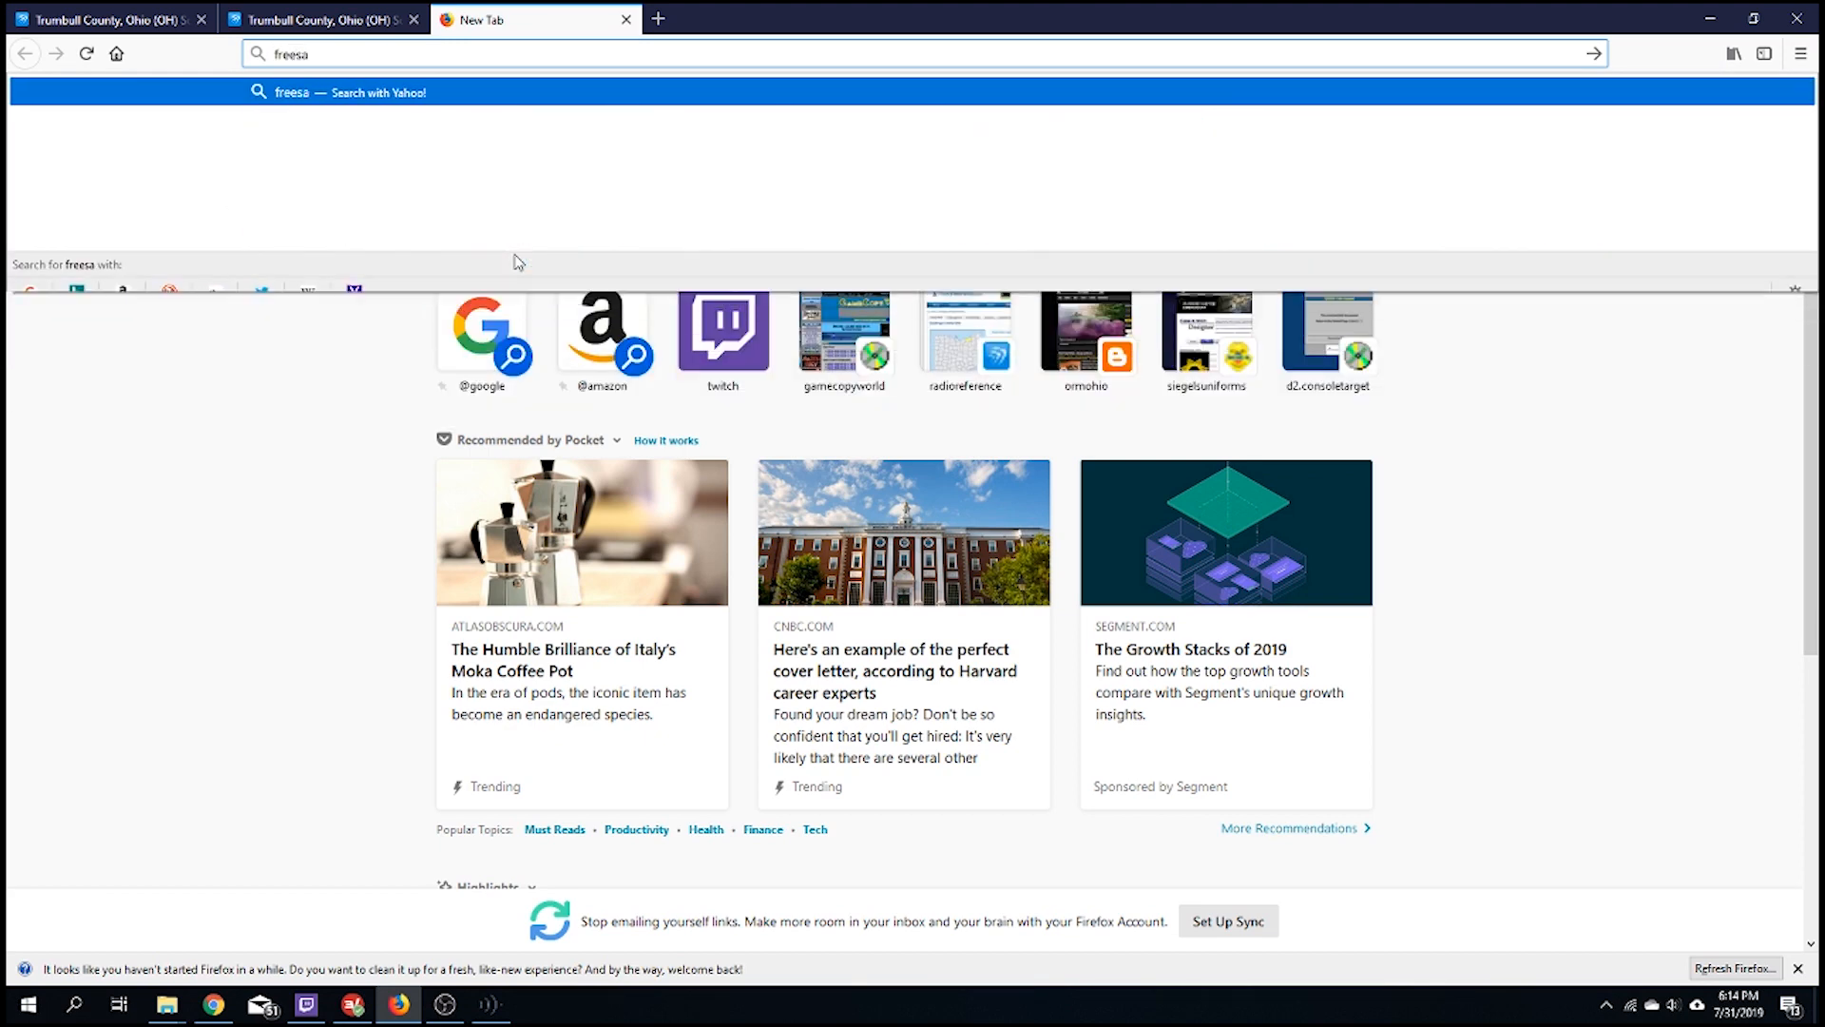
key(BackSpace)
text(can s)
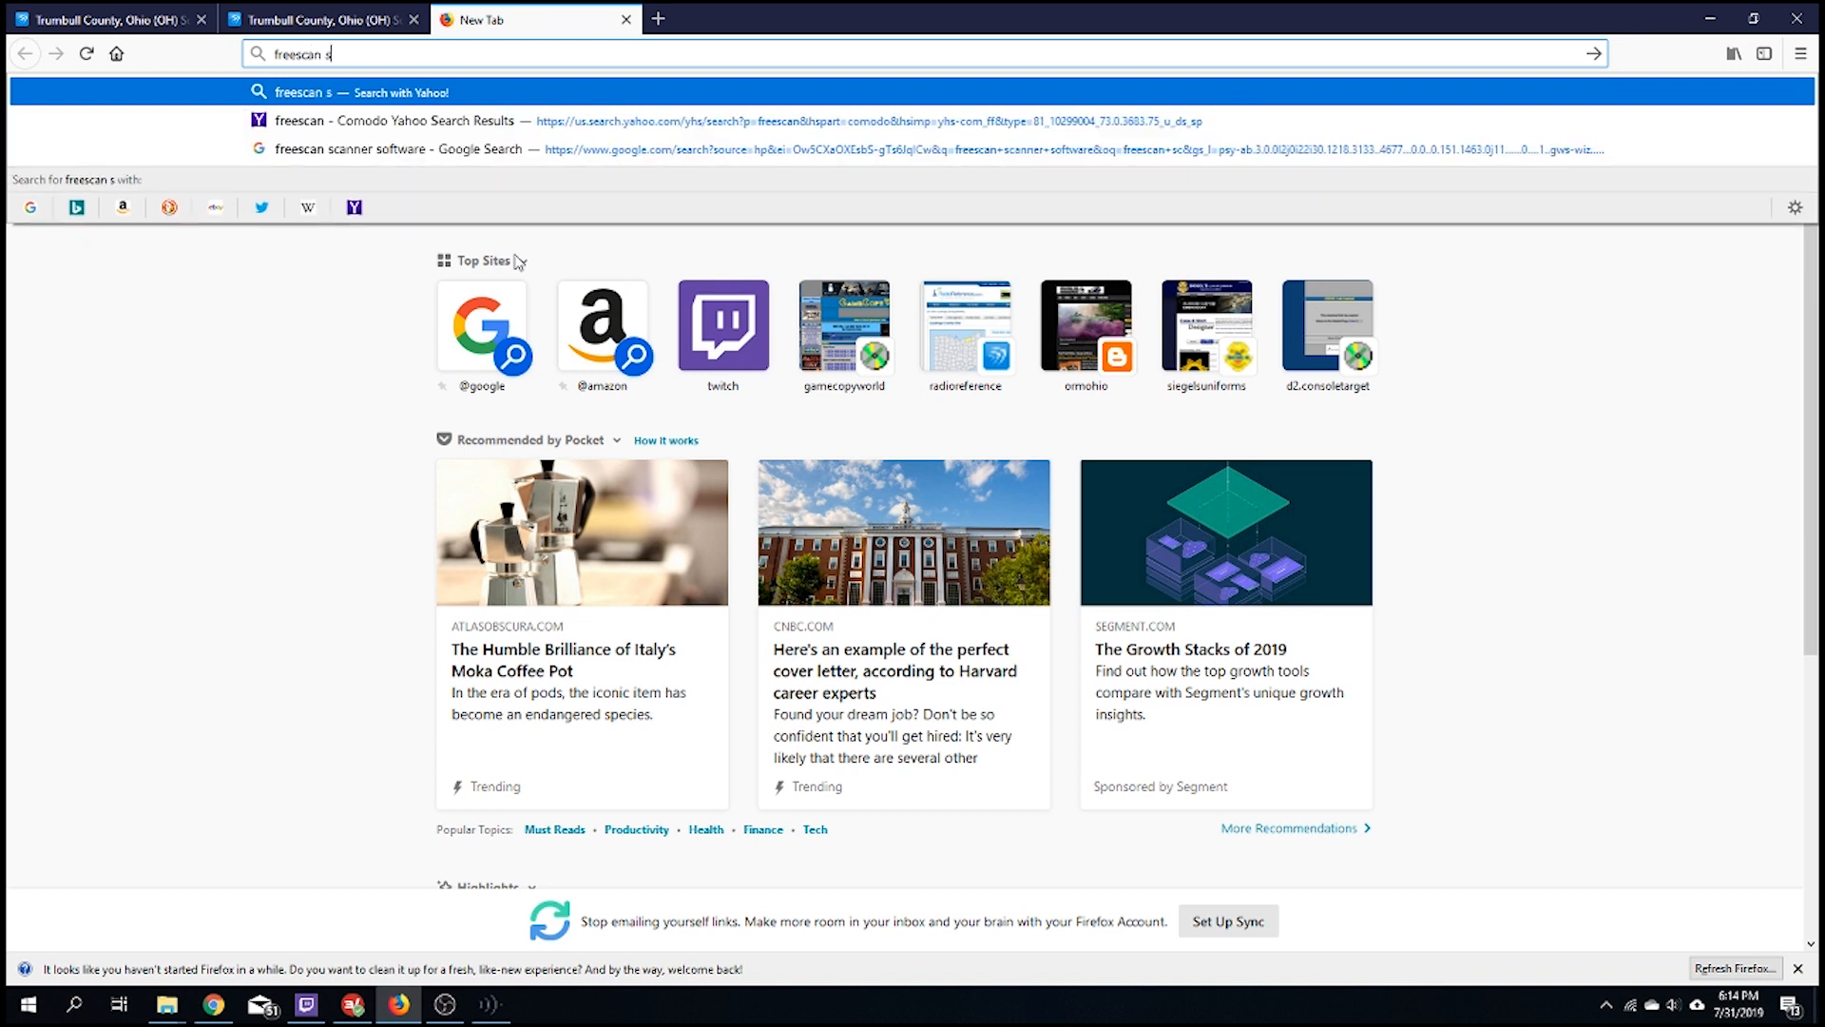
text(canner)
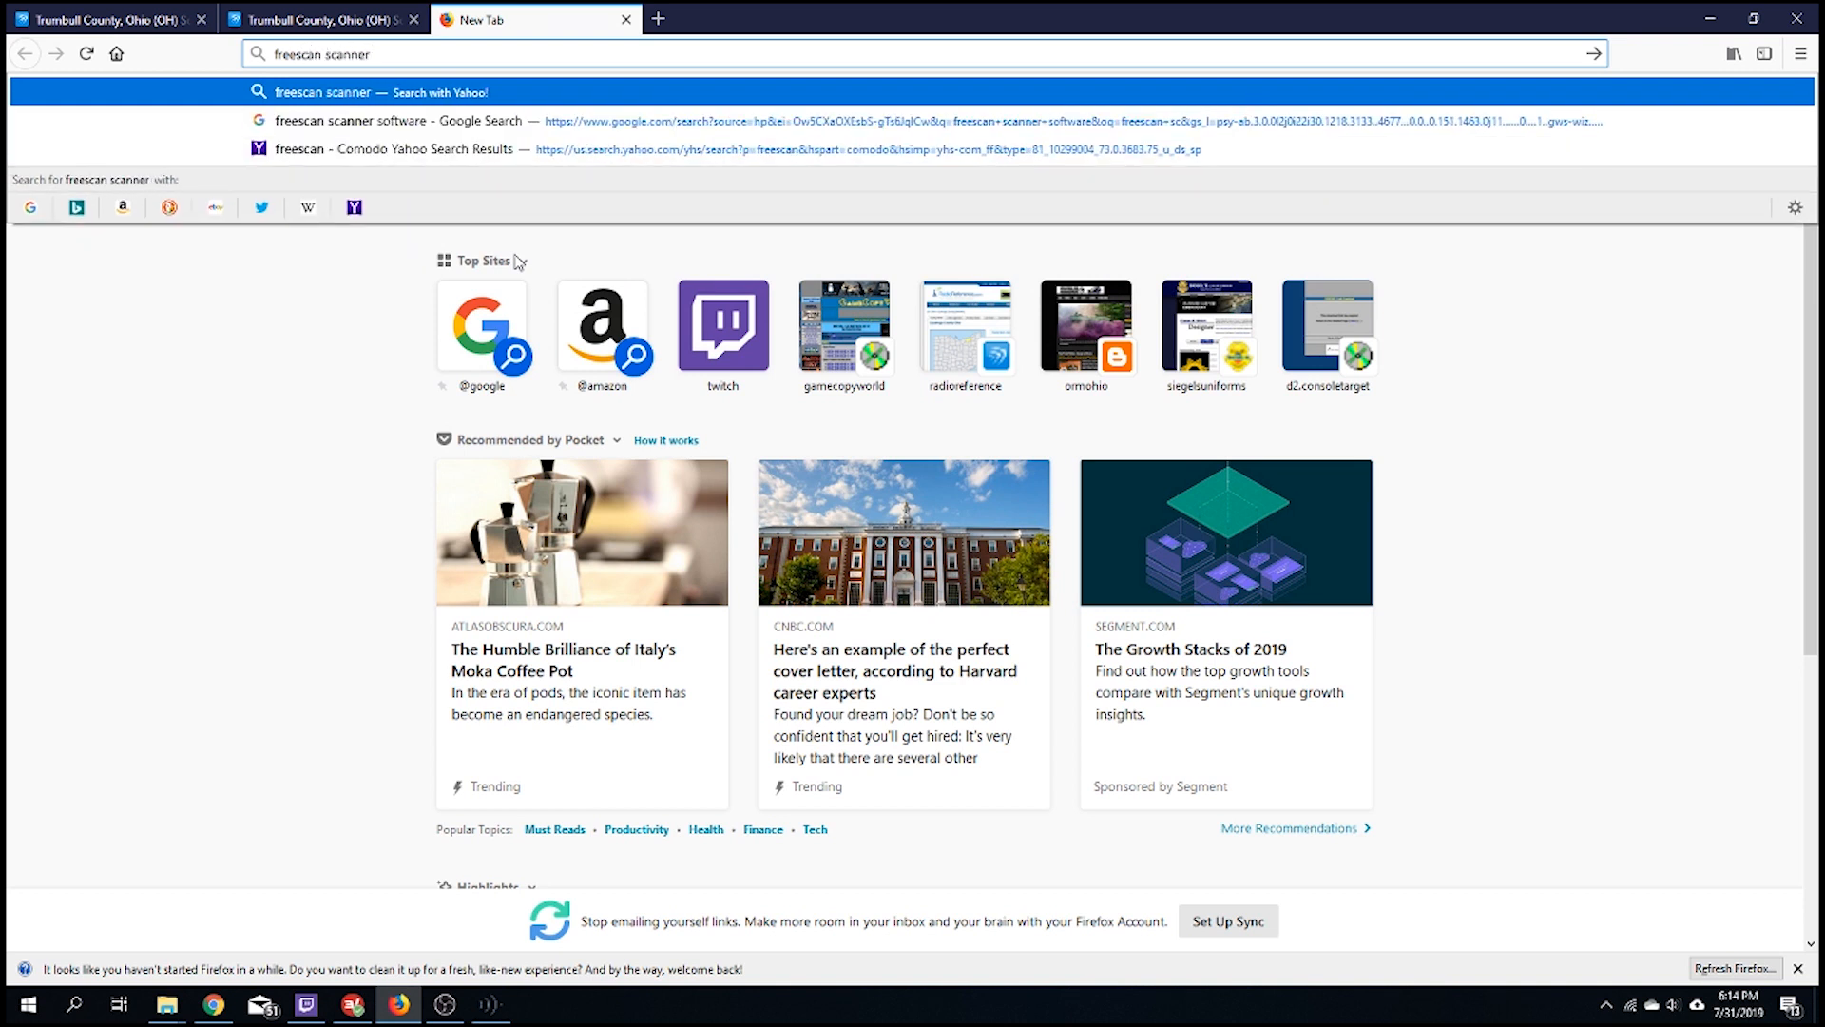
text( software)
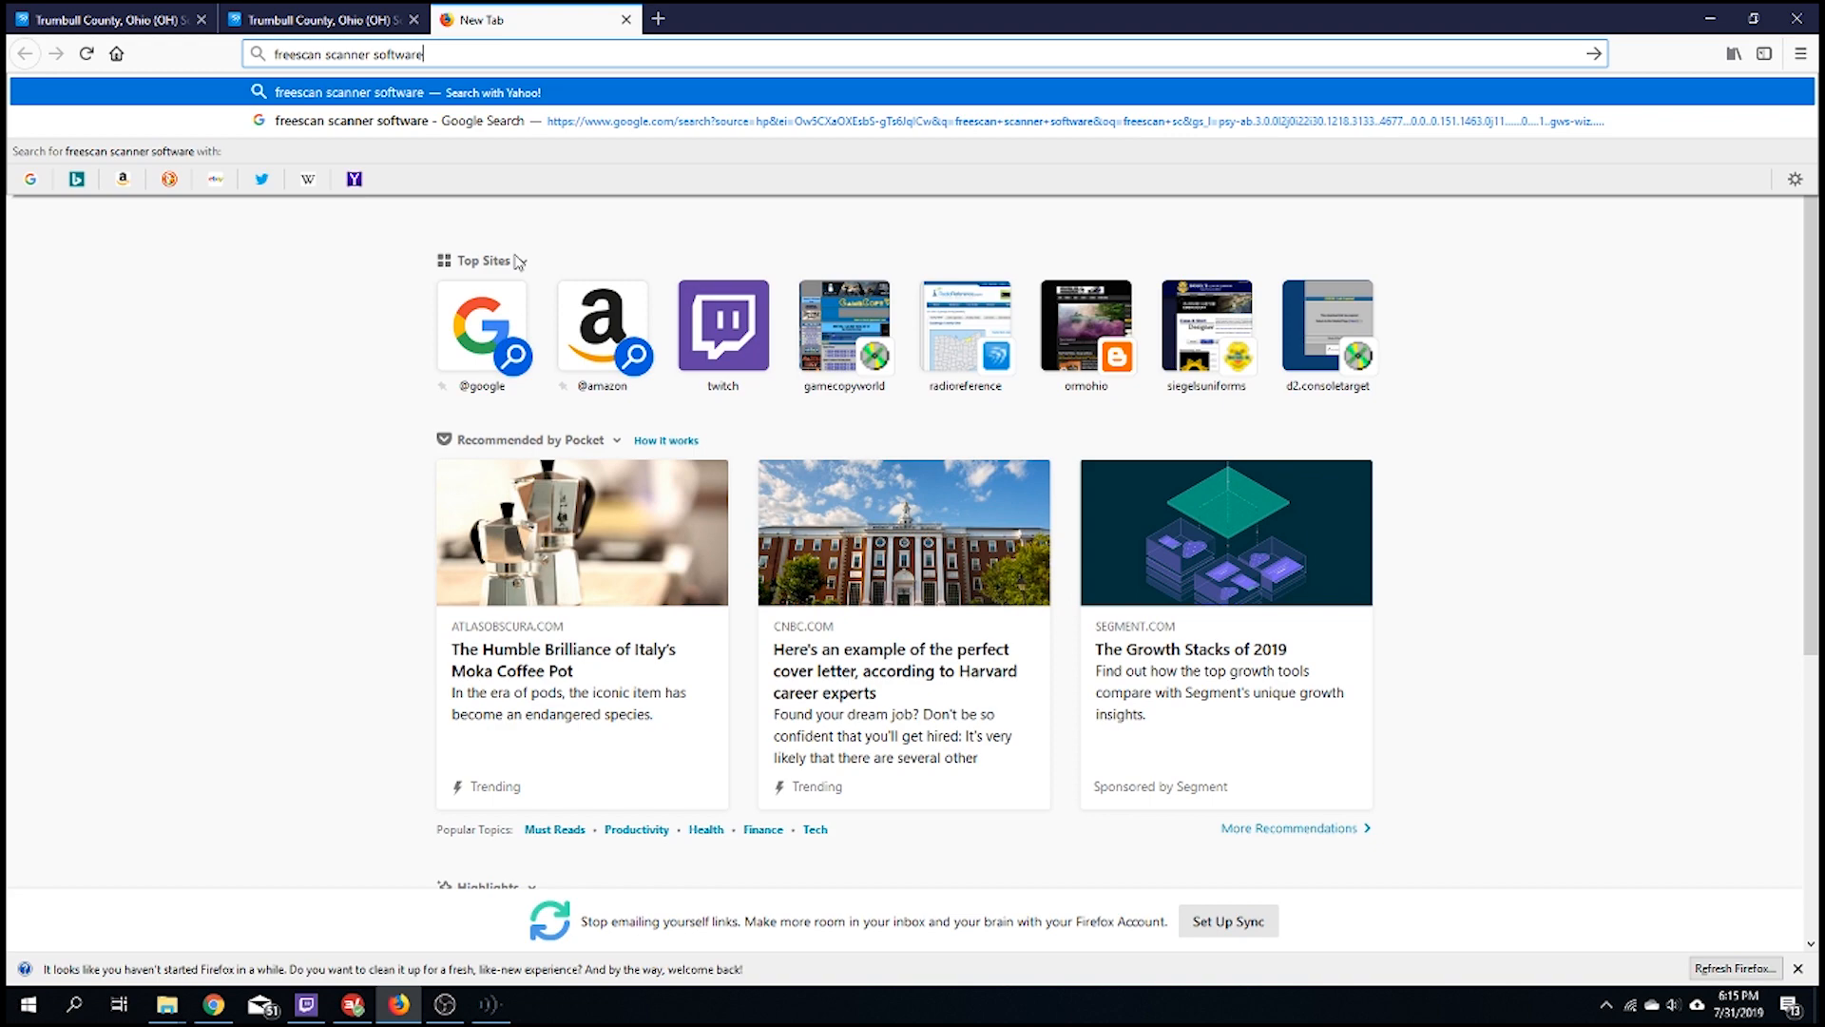
key(Return)
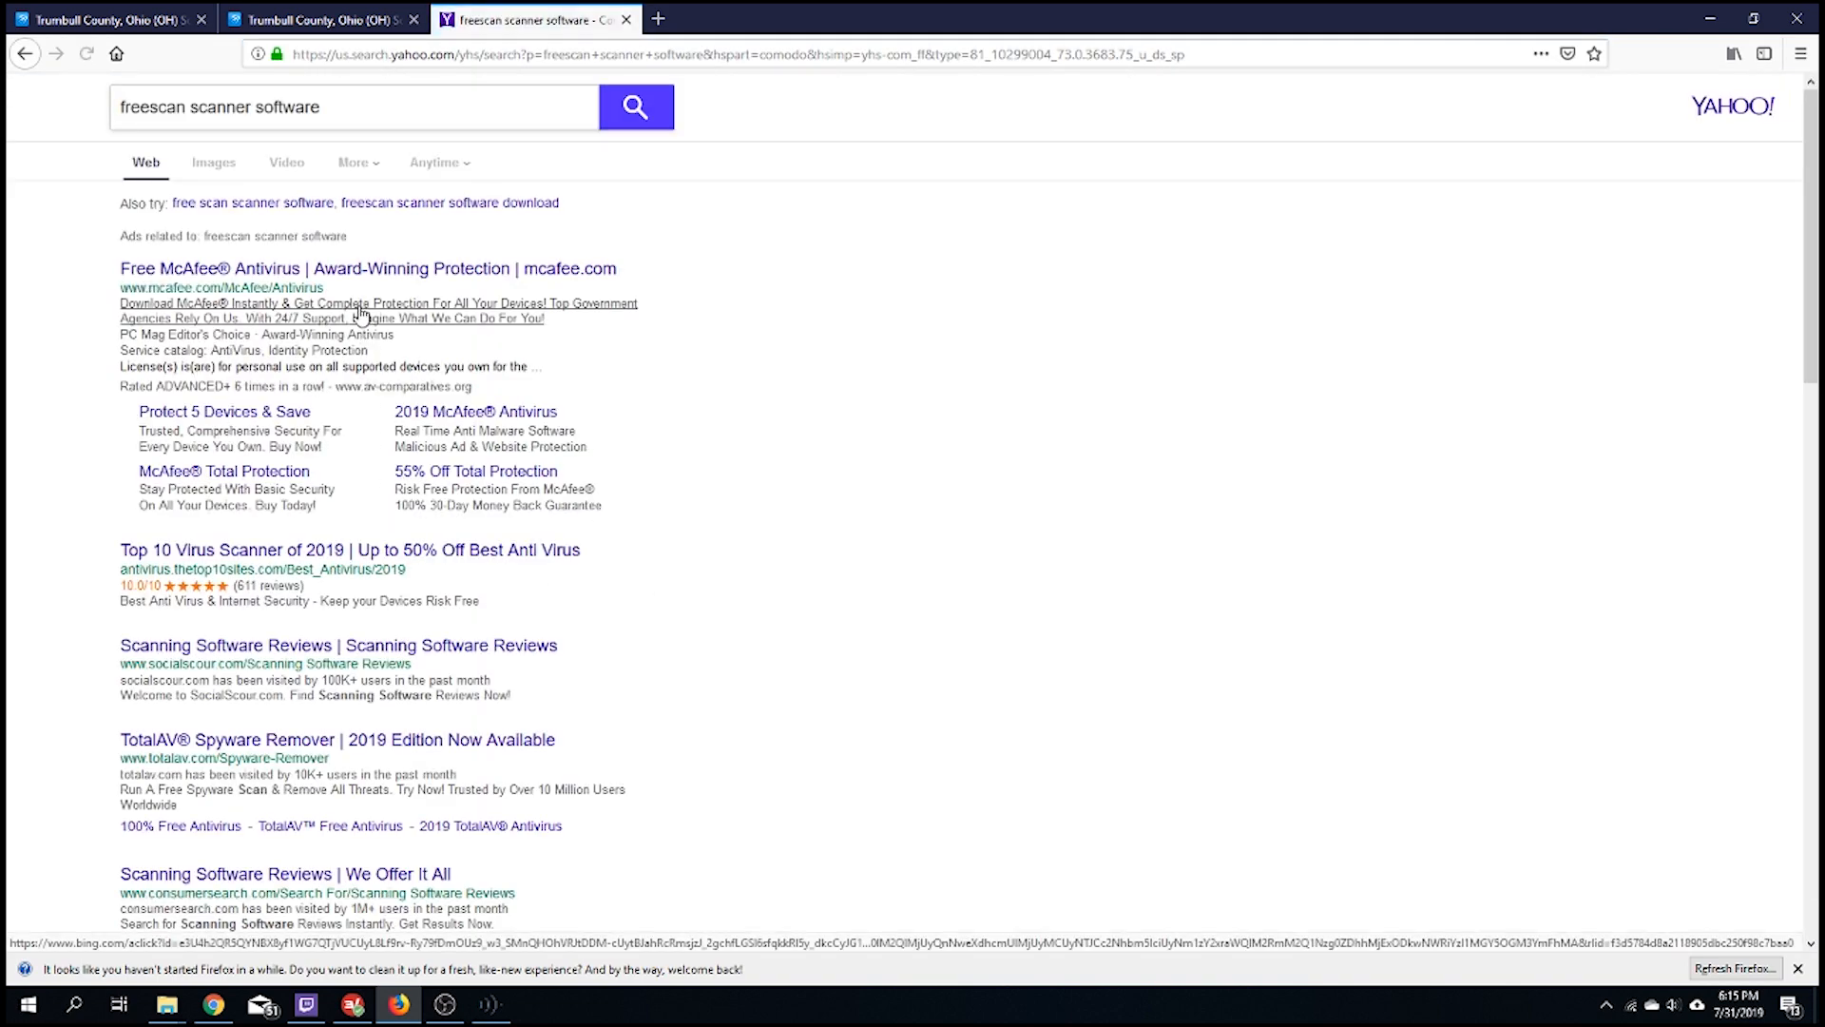
Look through the RadioReference forum thread on freescan software from the search results, then close it
scroll(447, 613, down, 5)
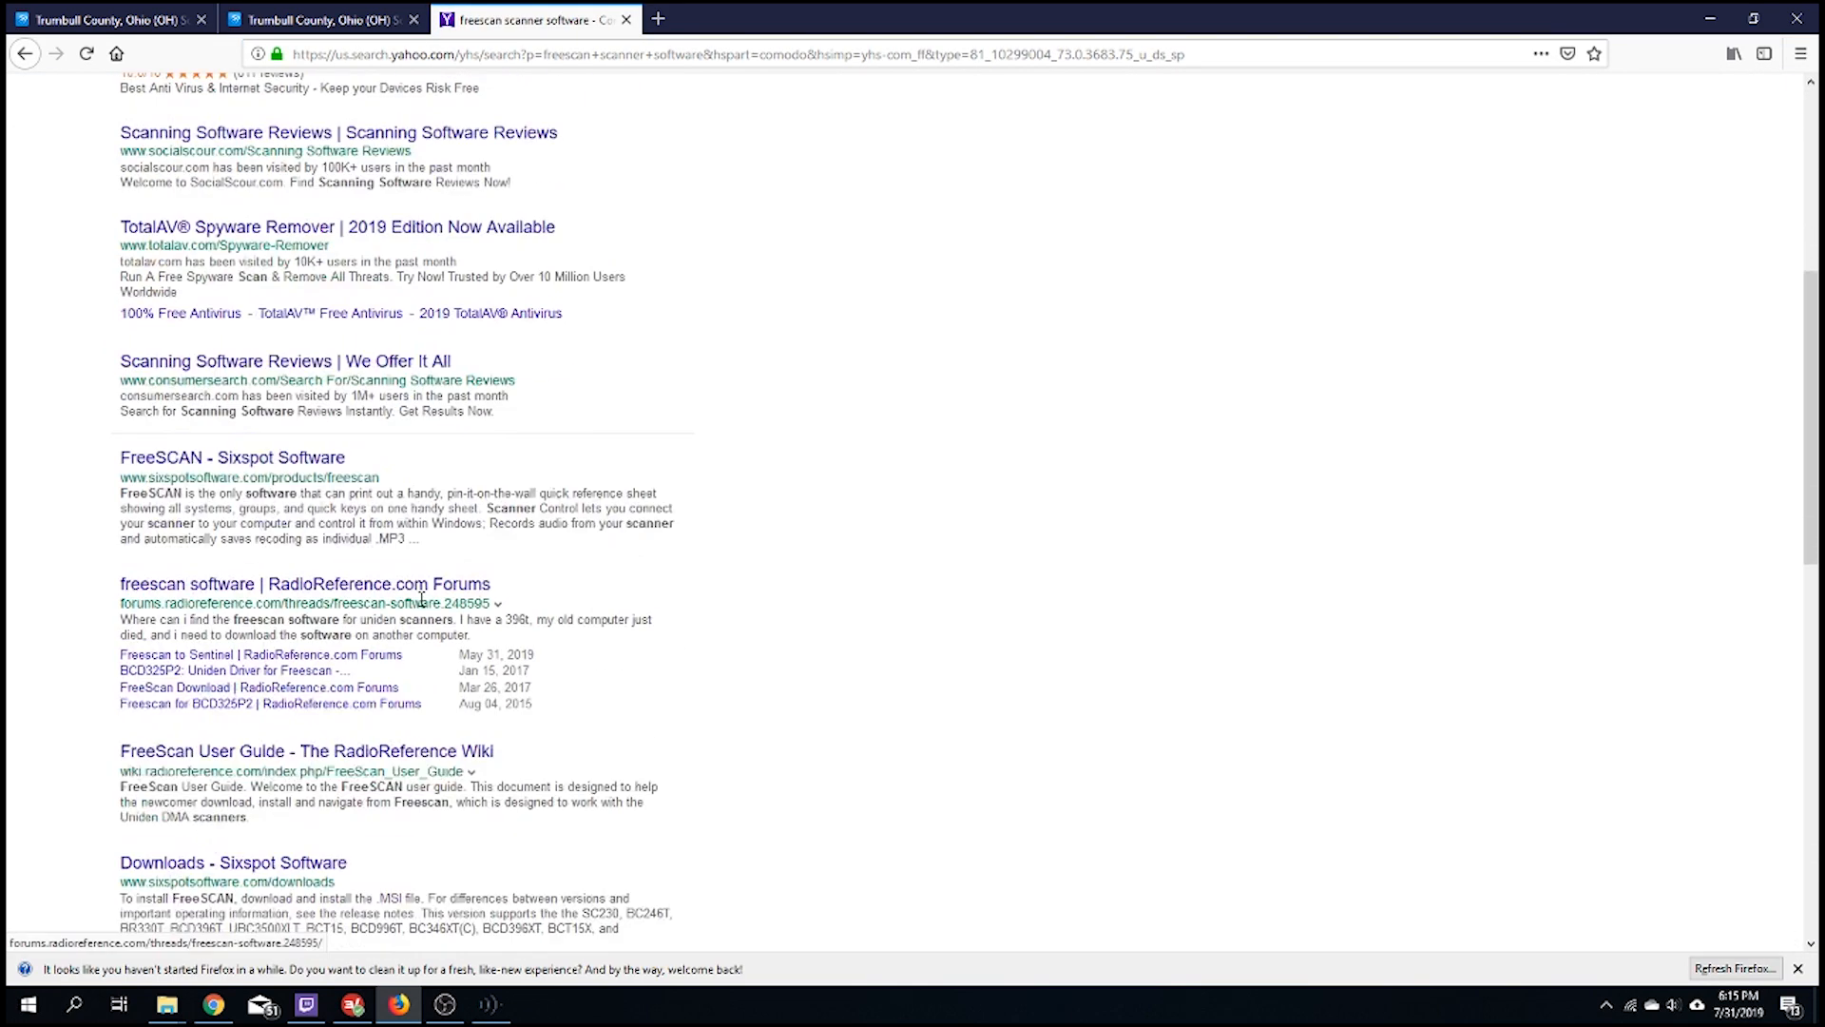
scroll(422, 599, down, 1)
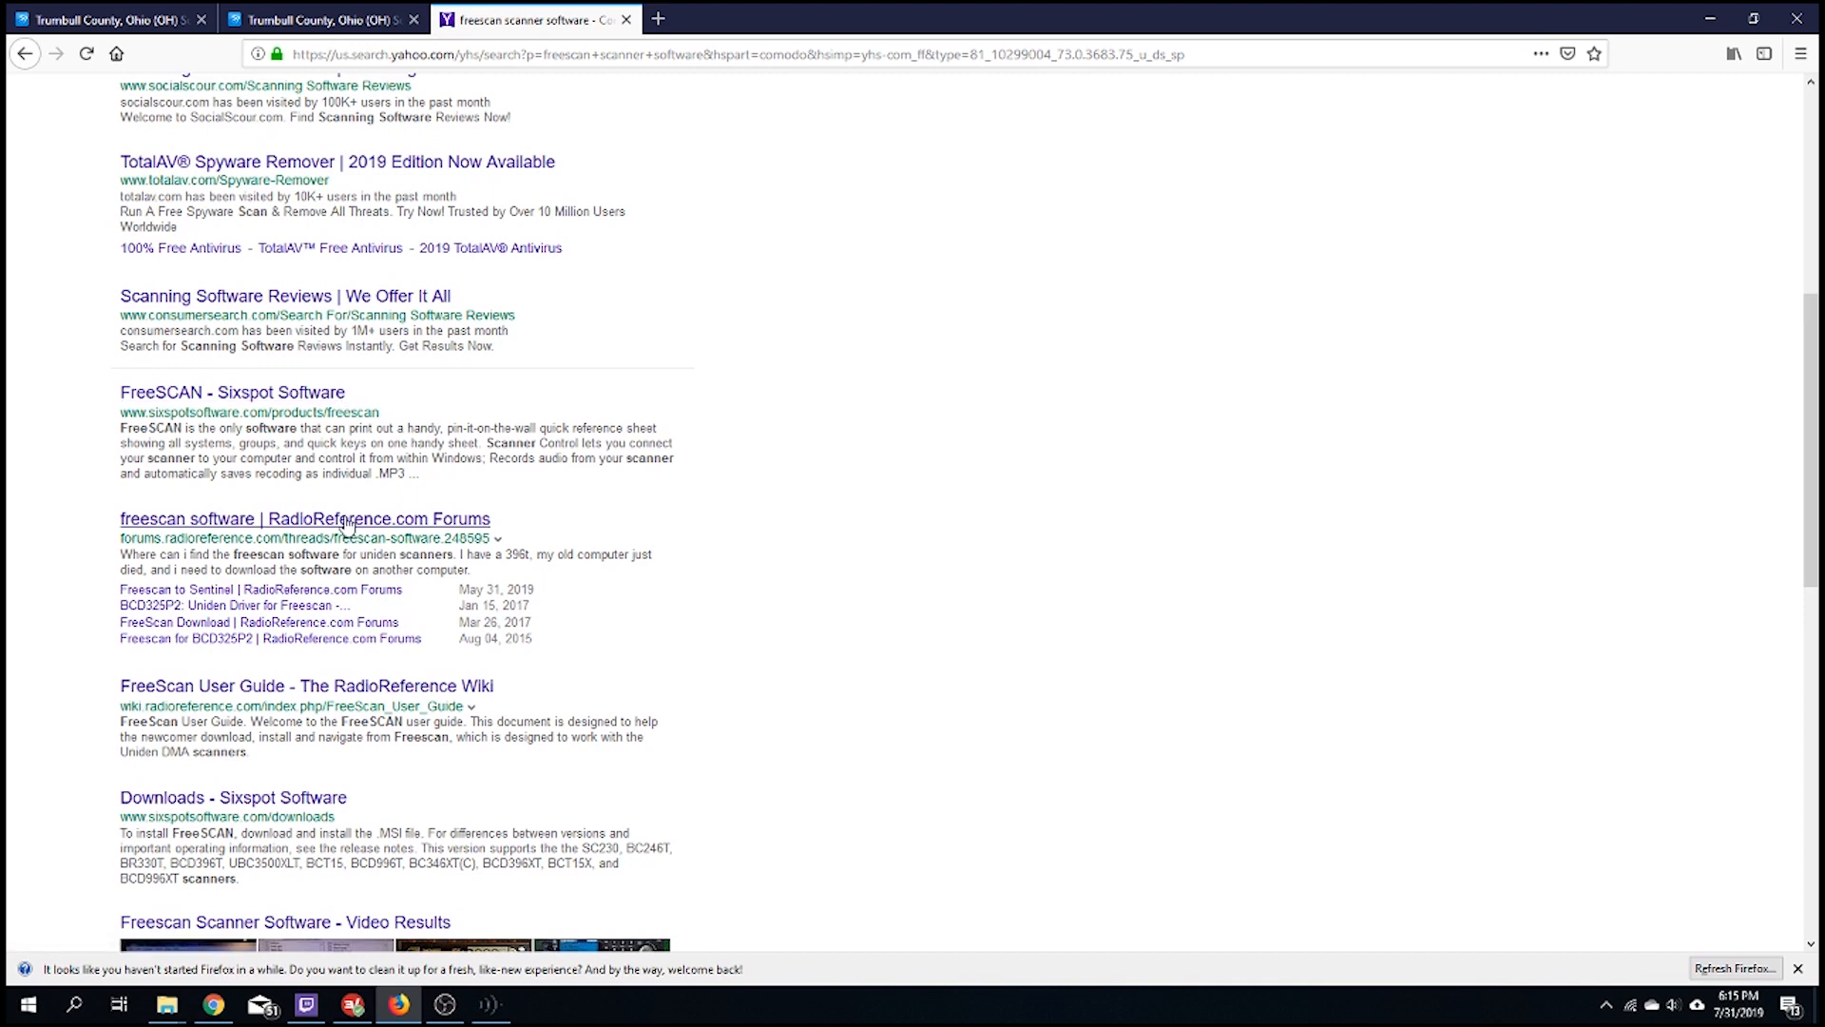
click(348, 523)
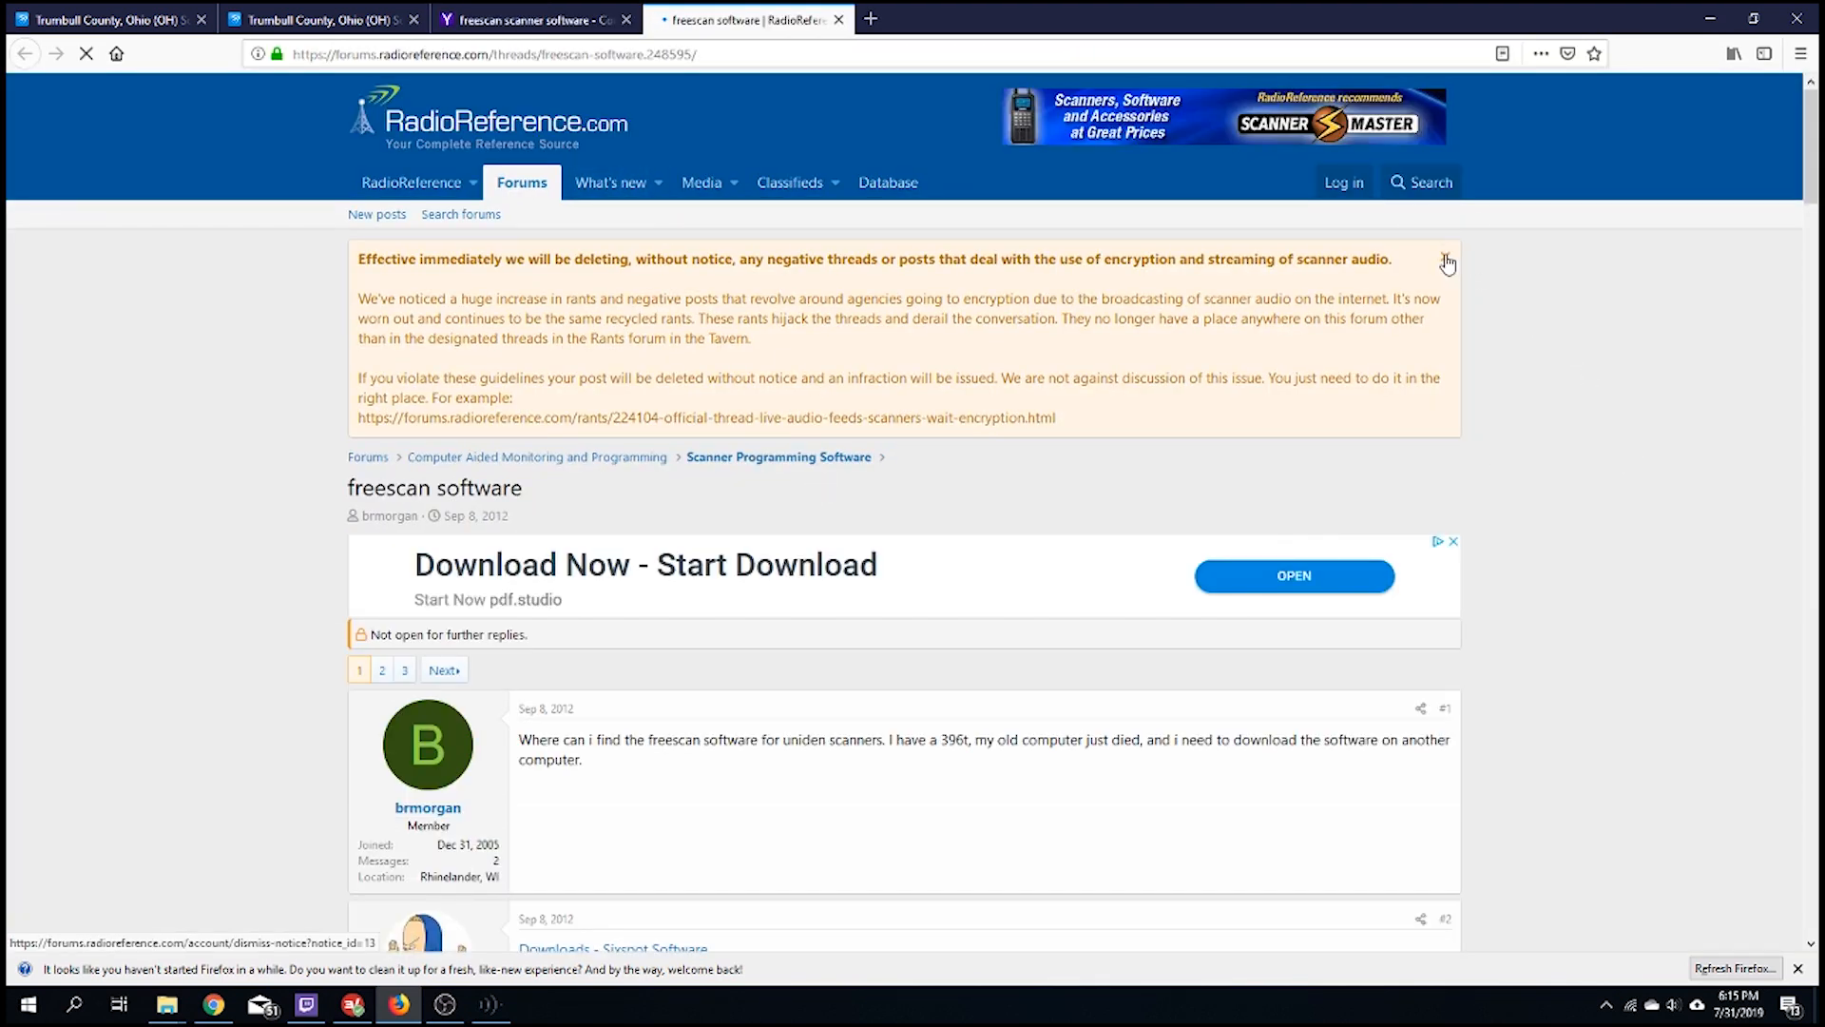
click(1446, 260)
scroll(369, 278, down, 3)
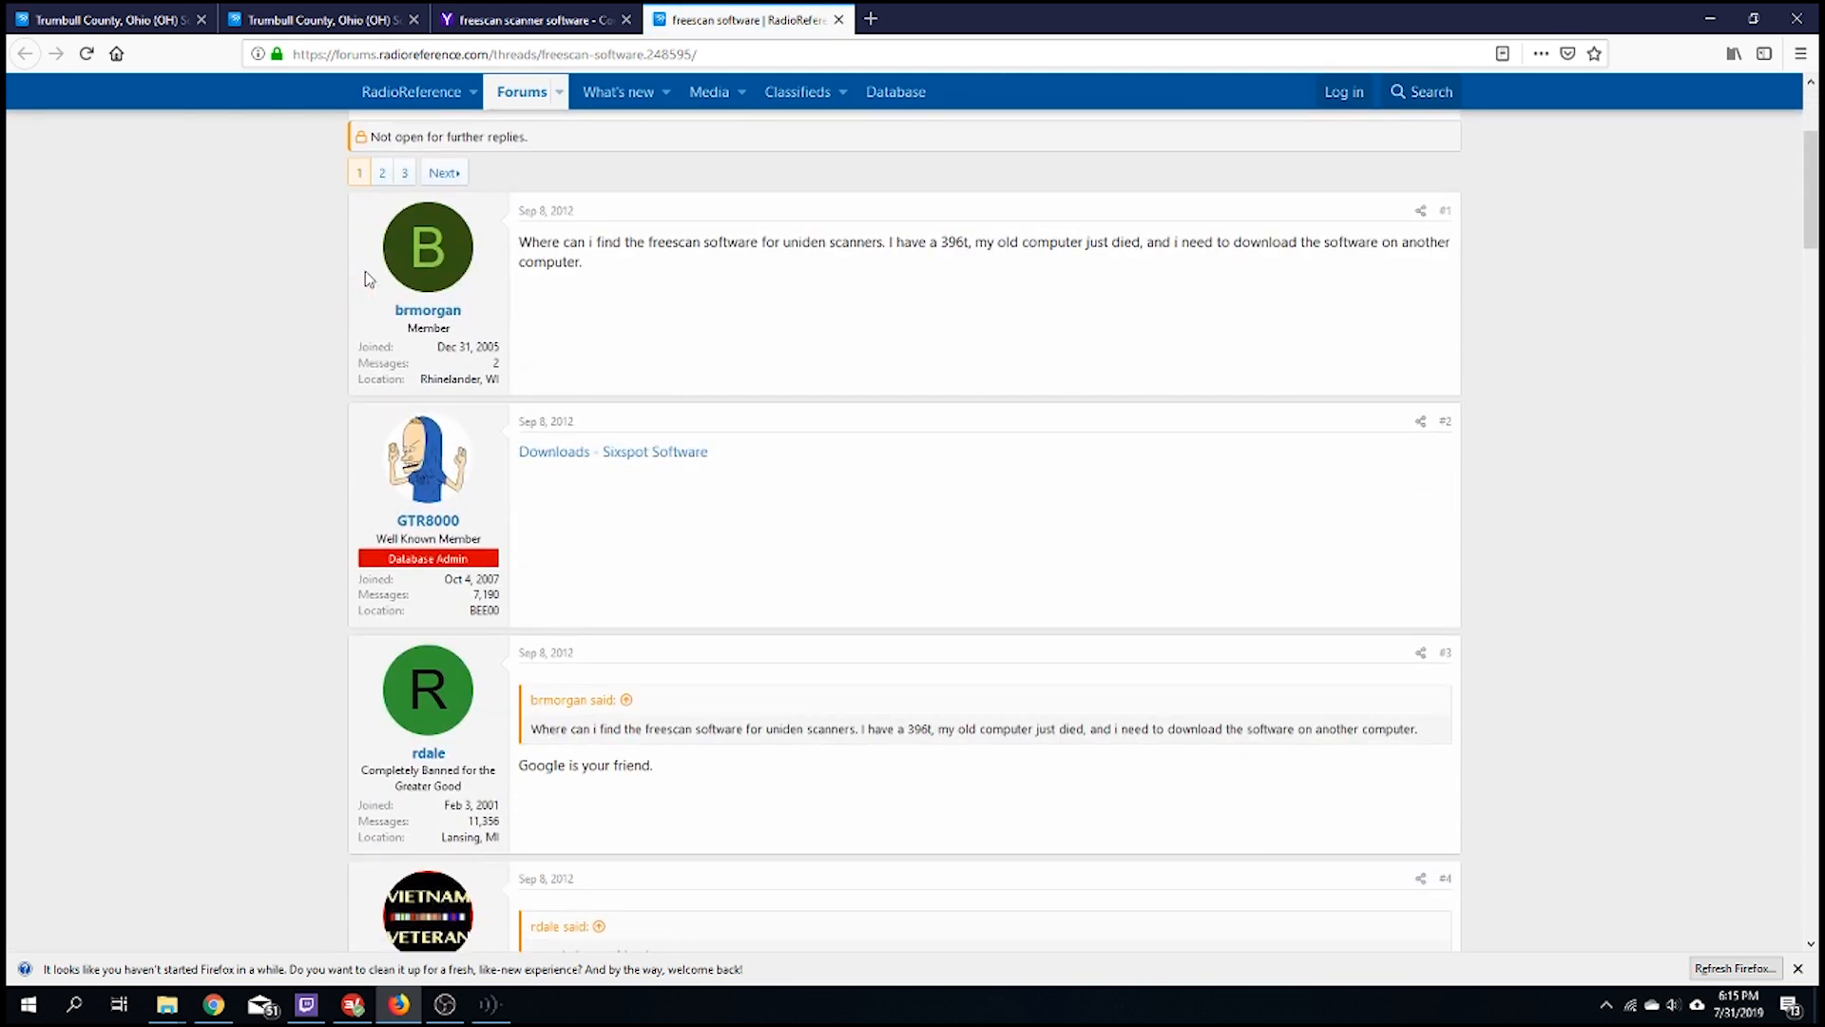
scroll(369, 279, down, 3)
scroll(369, 279, up, 5)
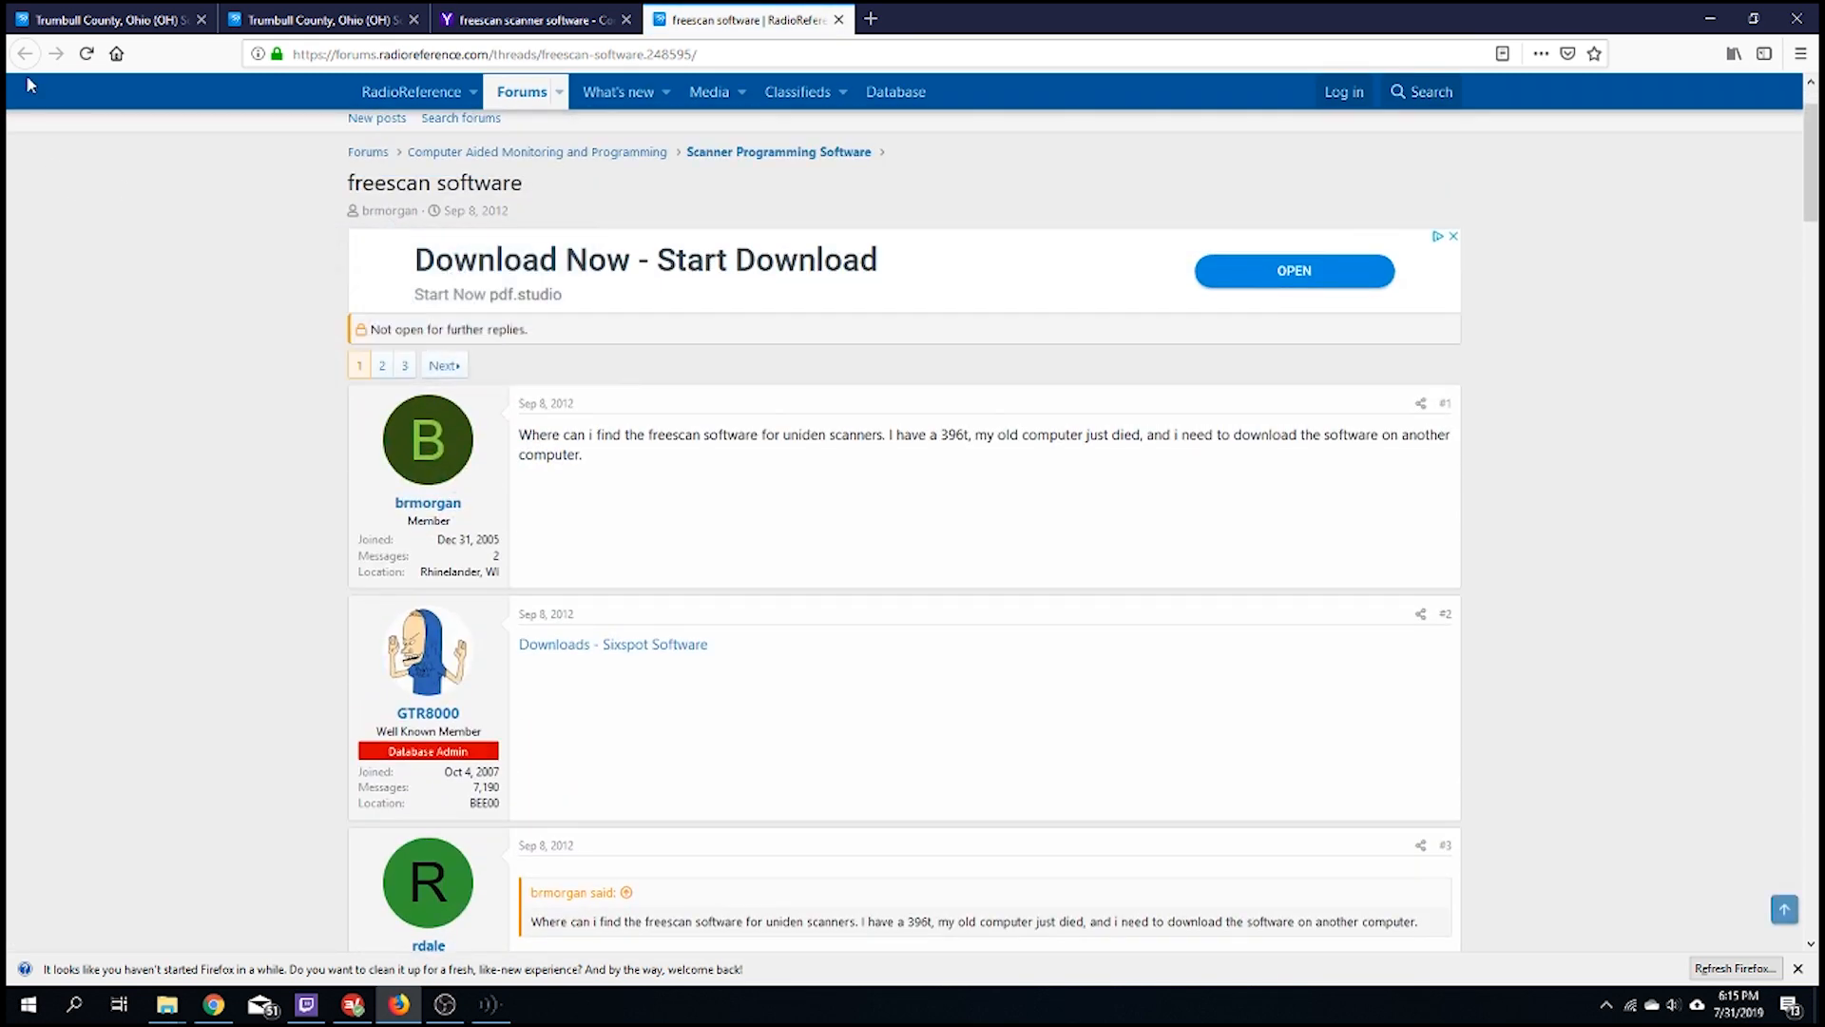
click(839, 20)
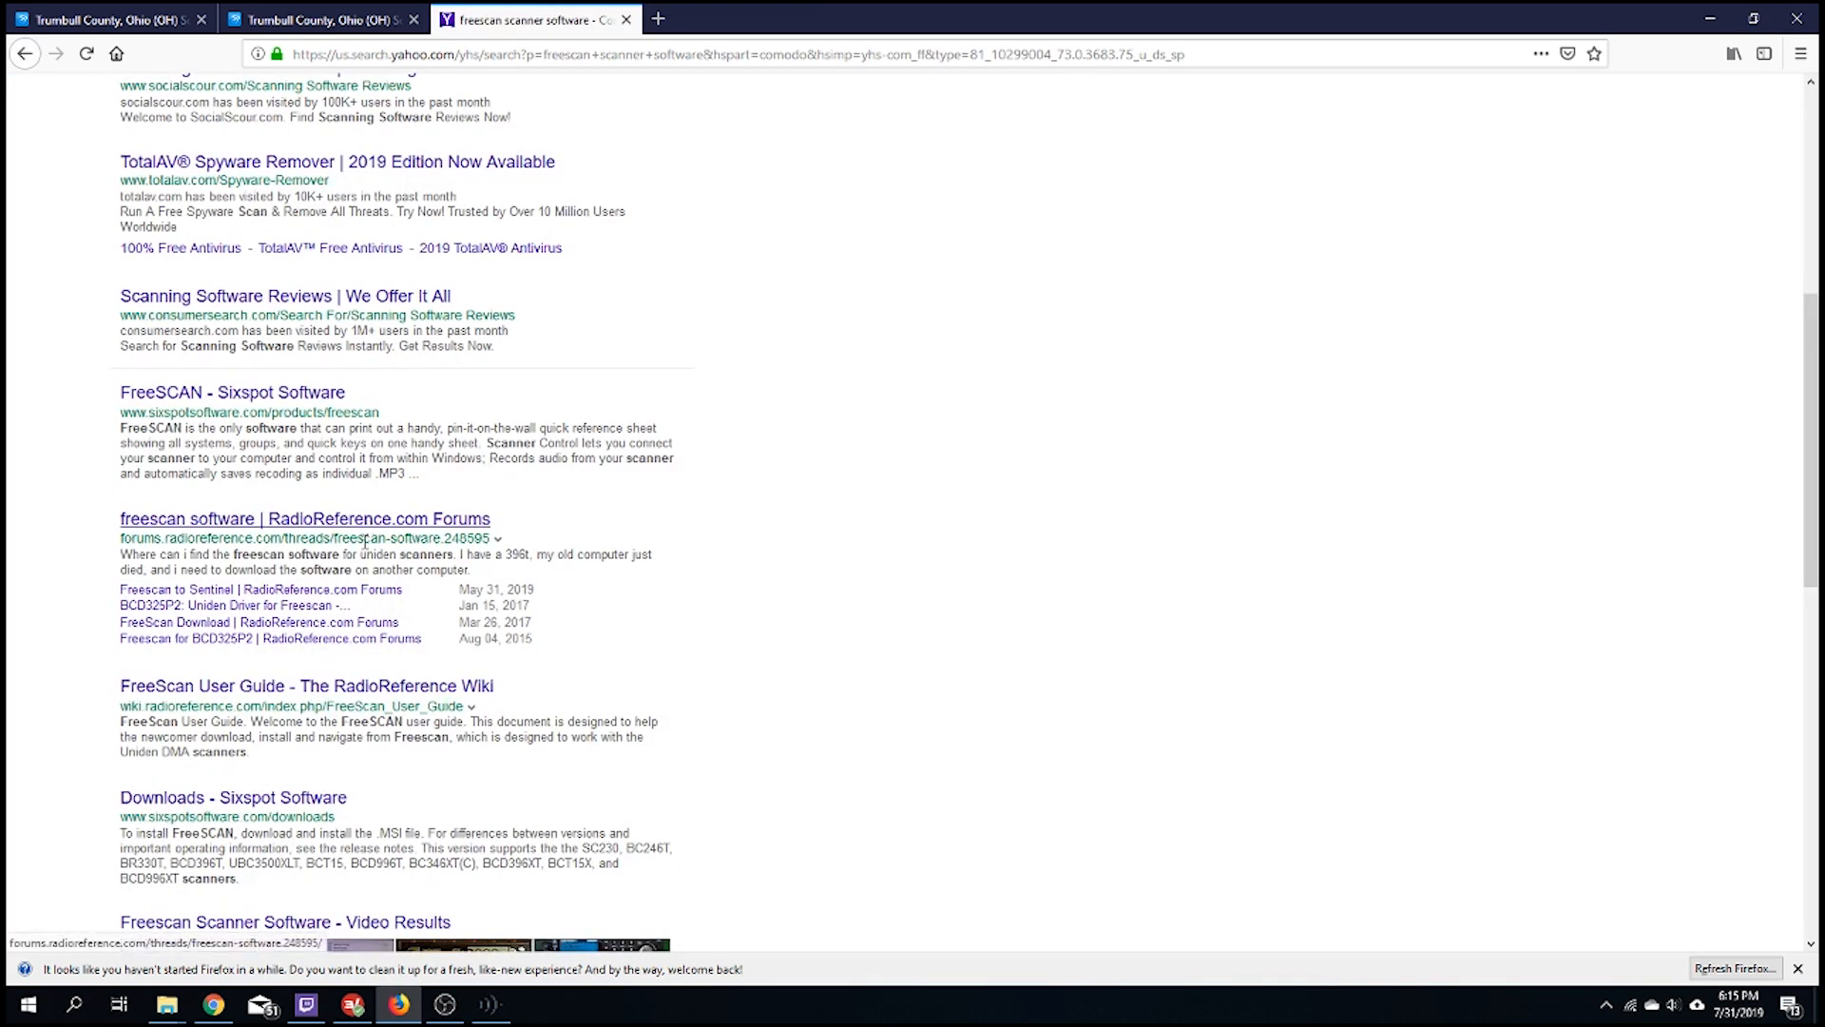
Open the FreeScan User Guide on the RadioReference Wiki and examine its compatible scanners, installation notes and how-to topics
click(373, 687)
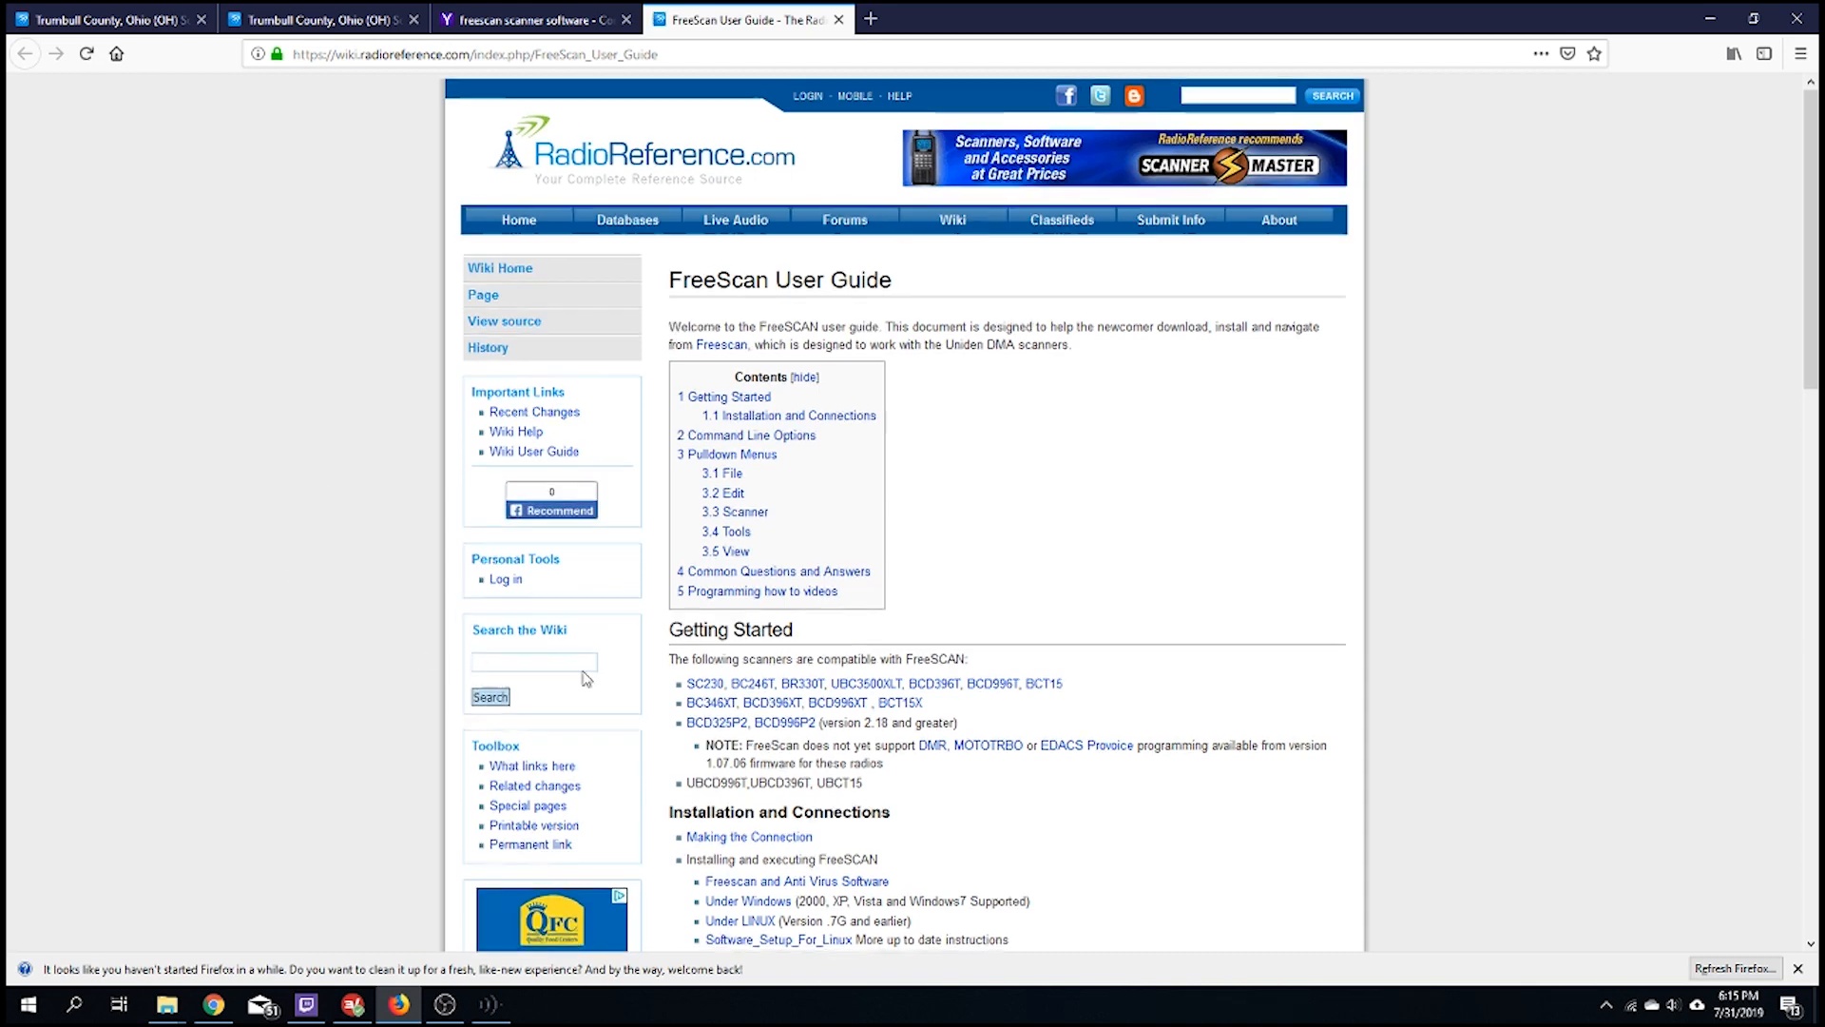
scroll(776, 340, down, 3)
drag(682, 373, 998, 380)
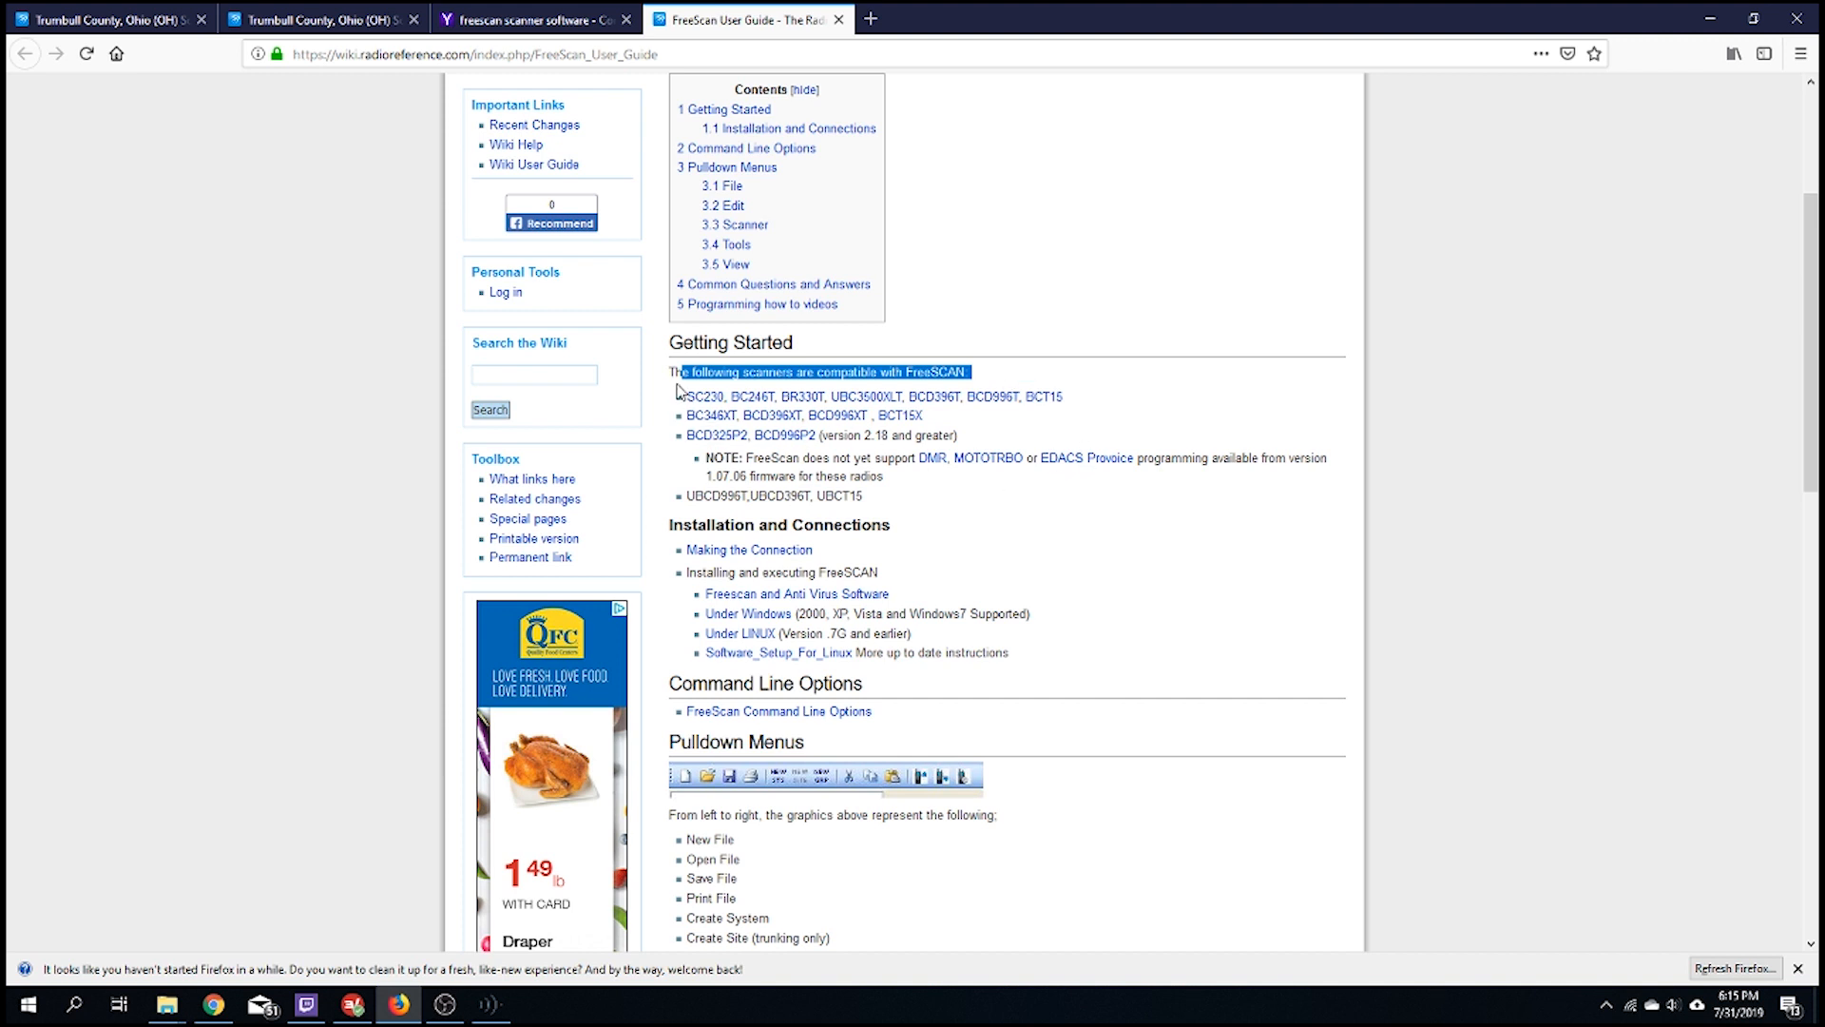
drag(679, 396, 993, 432)
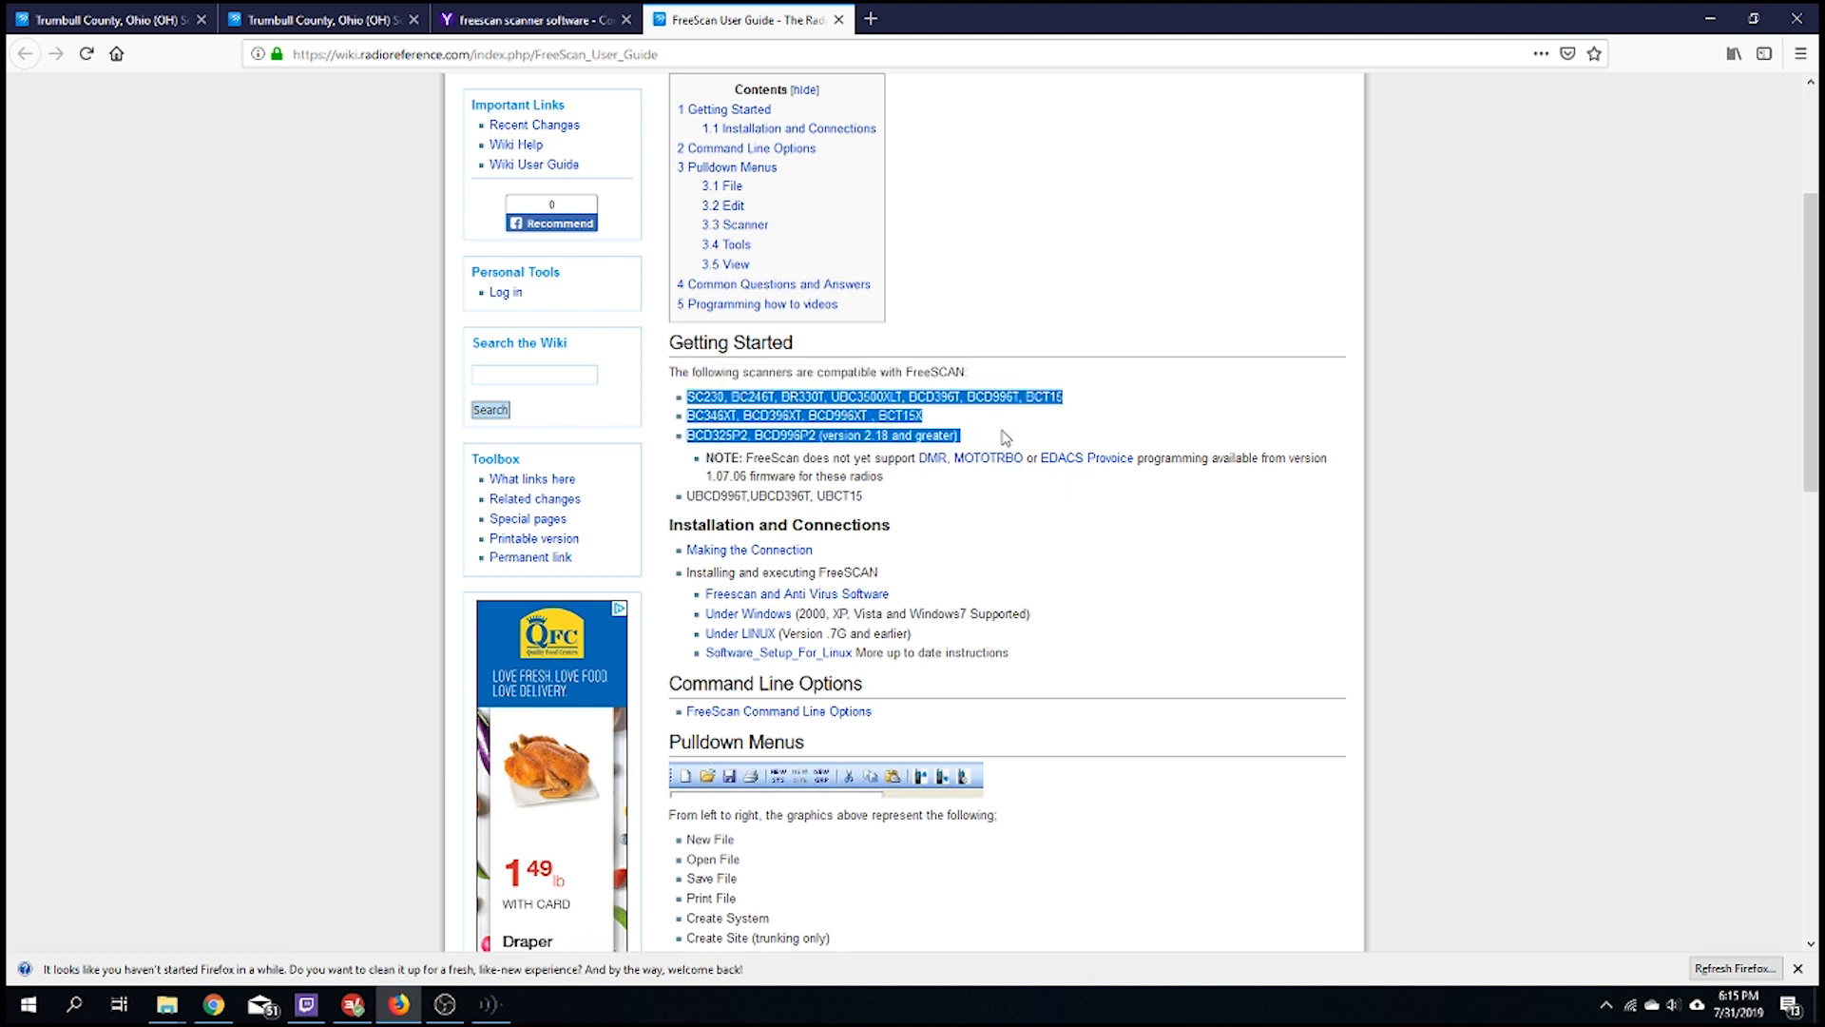
click(990, 540)
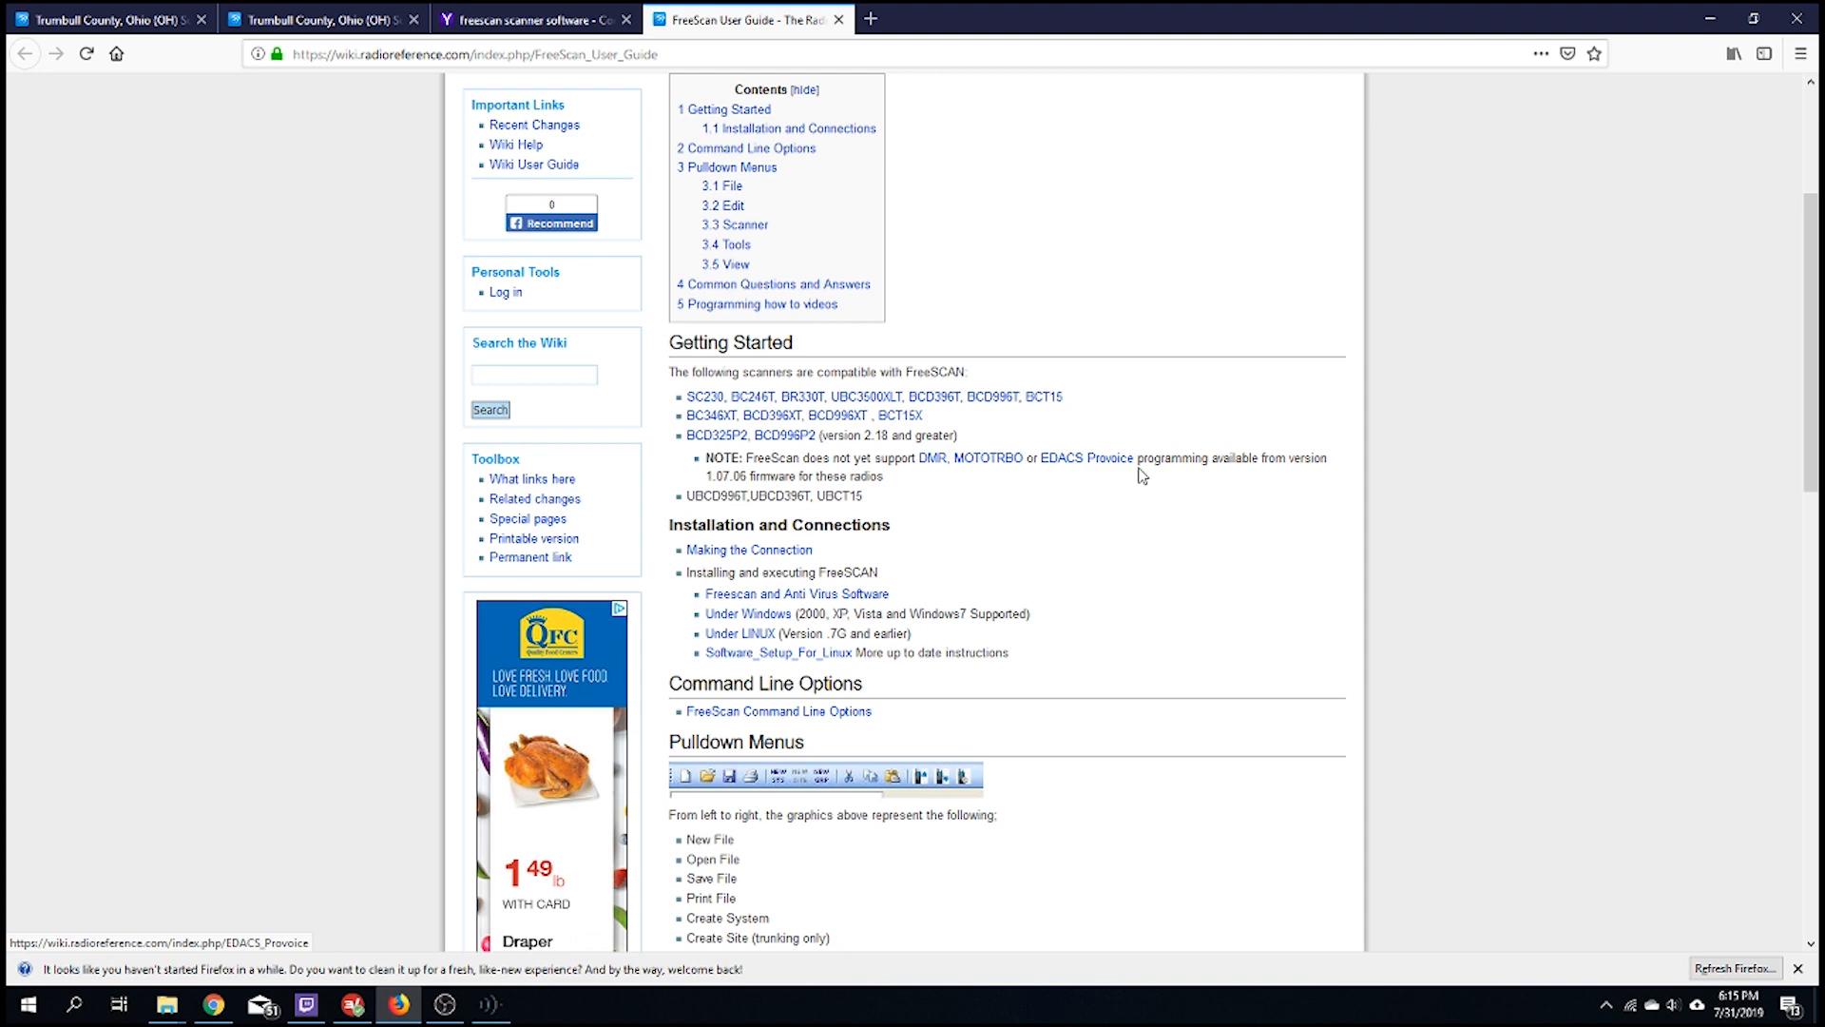
scroll(918, 616, down, 10)
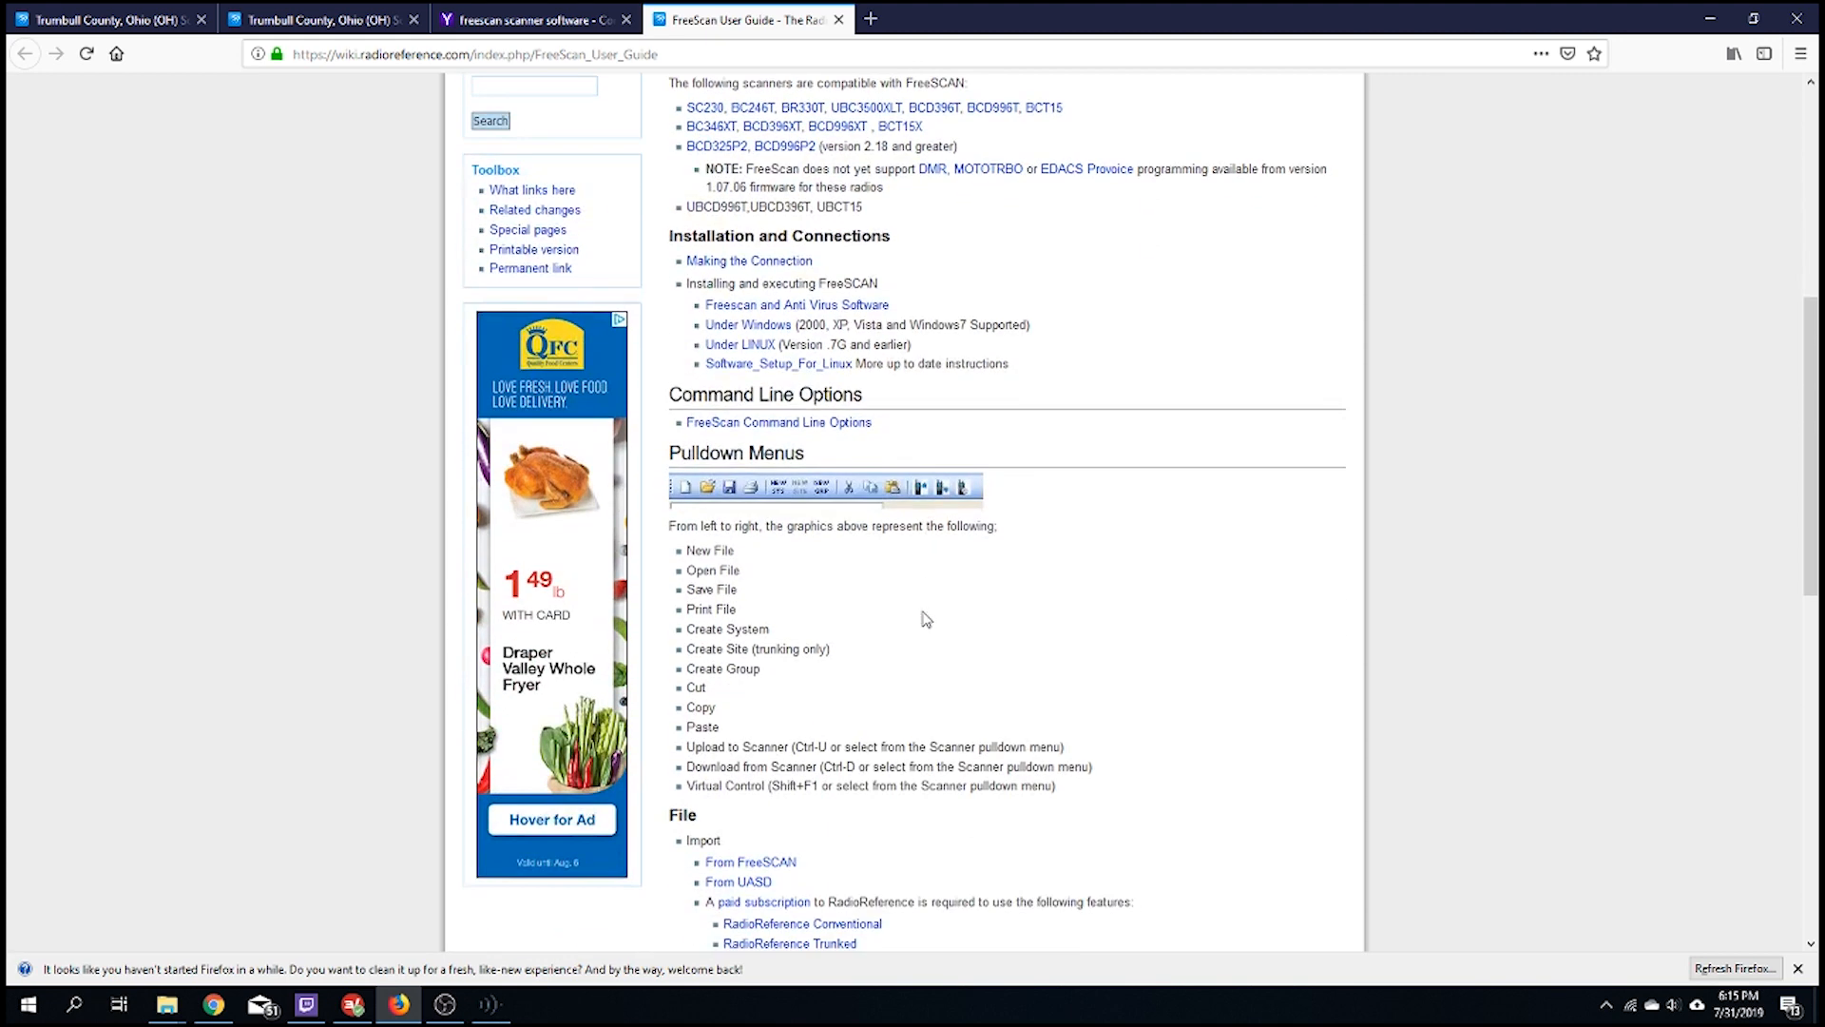
scroll(830, 563, down, 2)
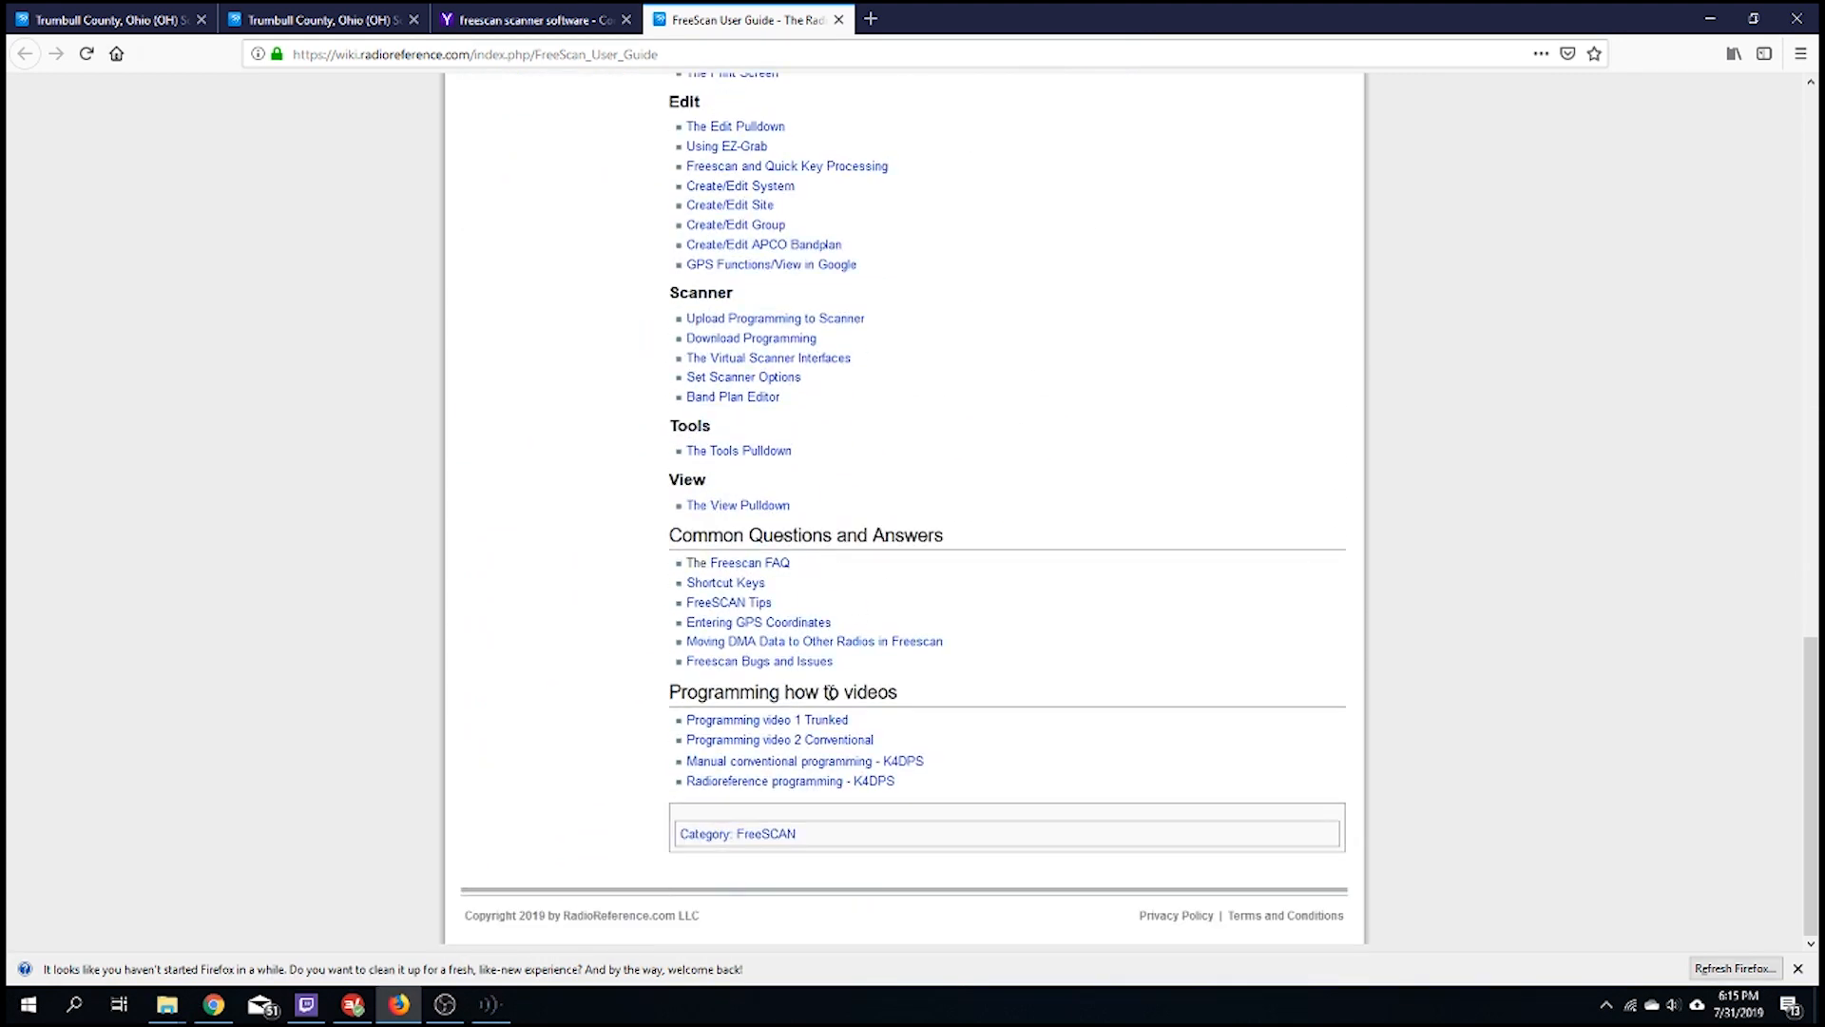
scroll(802, 595, up, 13)
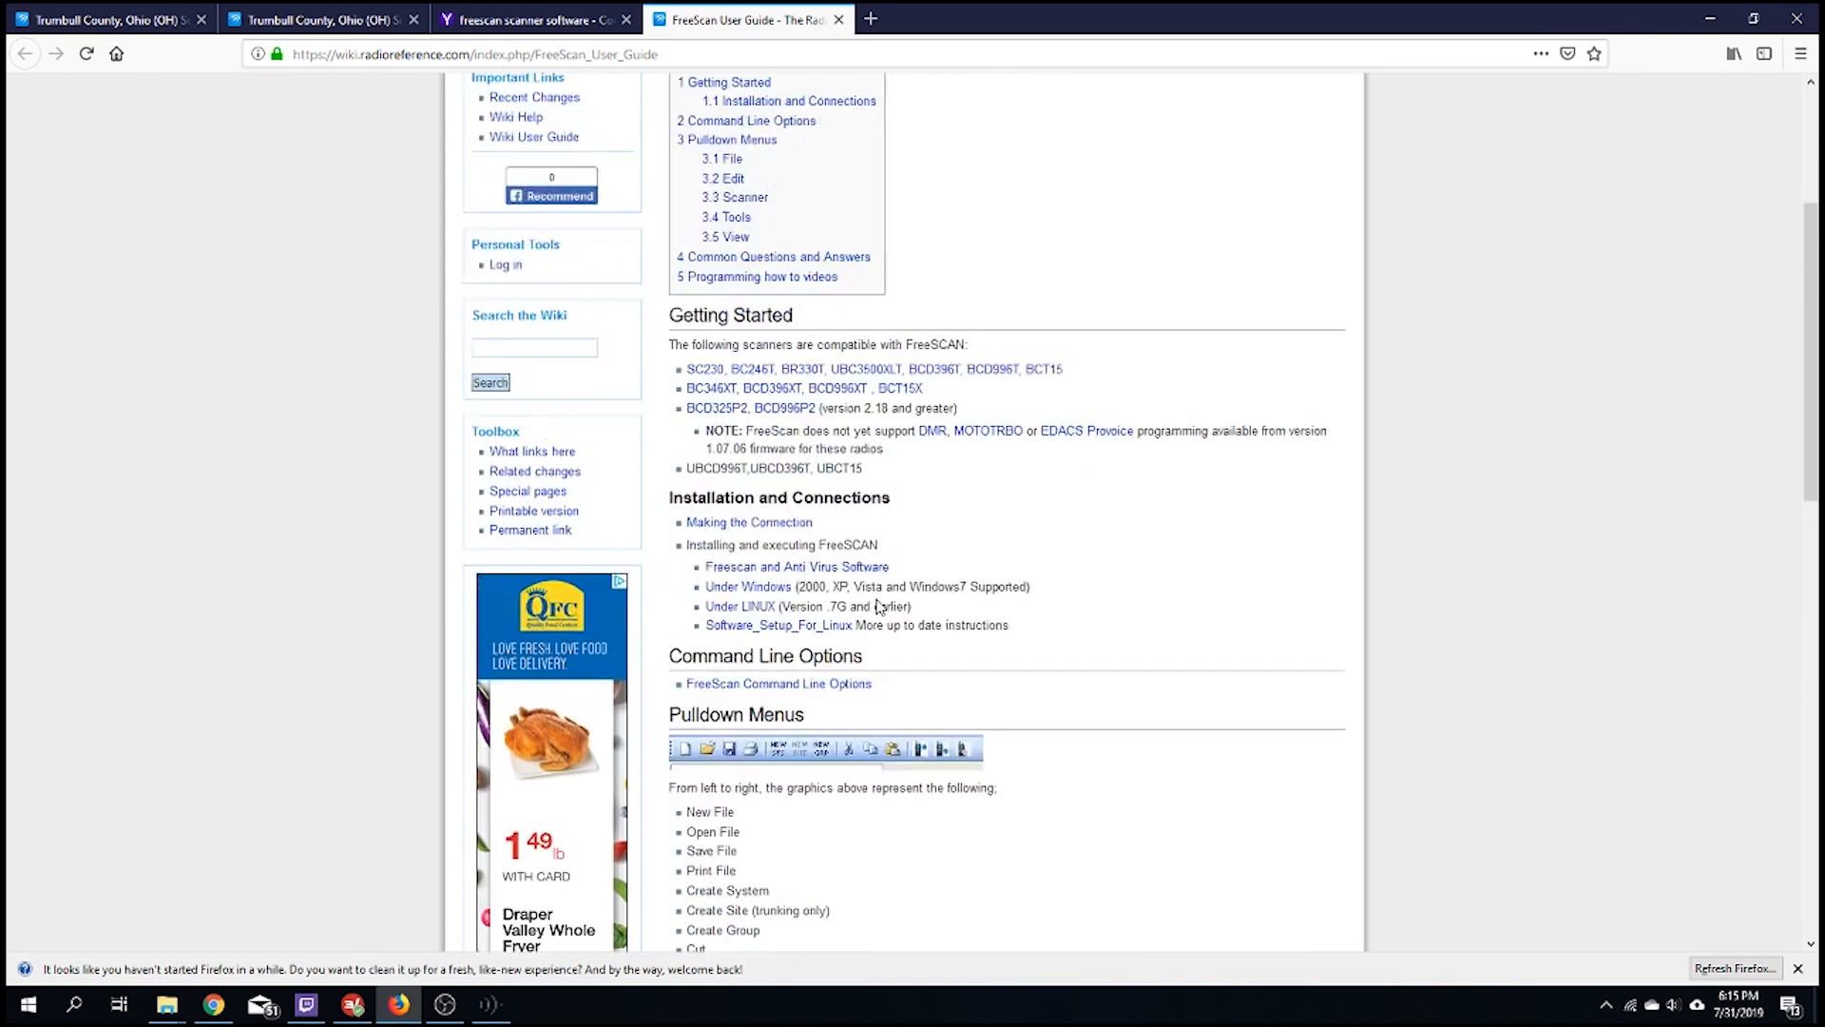
scroll(878, 606, up, 3)
Switch back to FreeSCAN and review the system types offered for a new system without creating one
click(490, 1004)
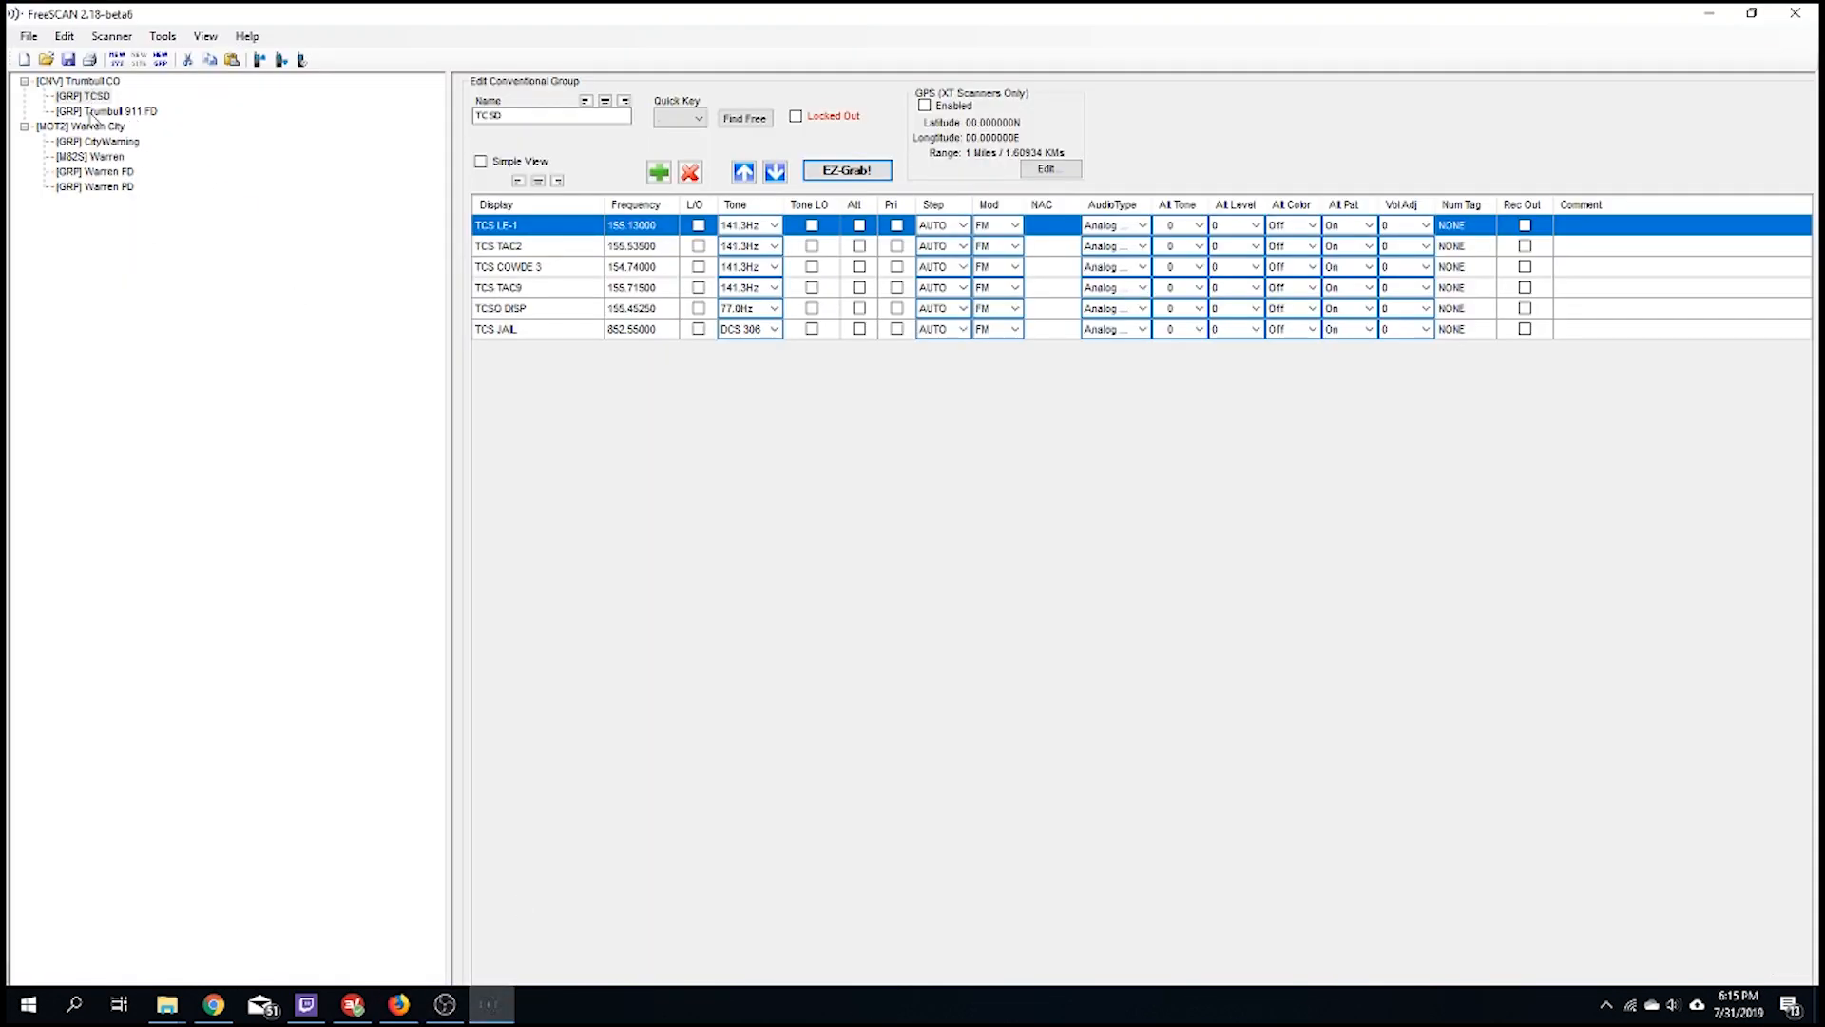
right_click(297, 273)
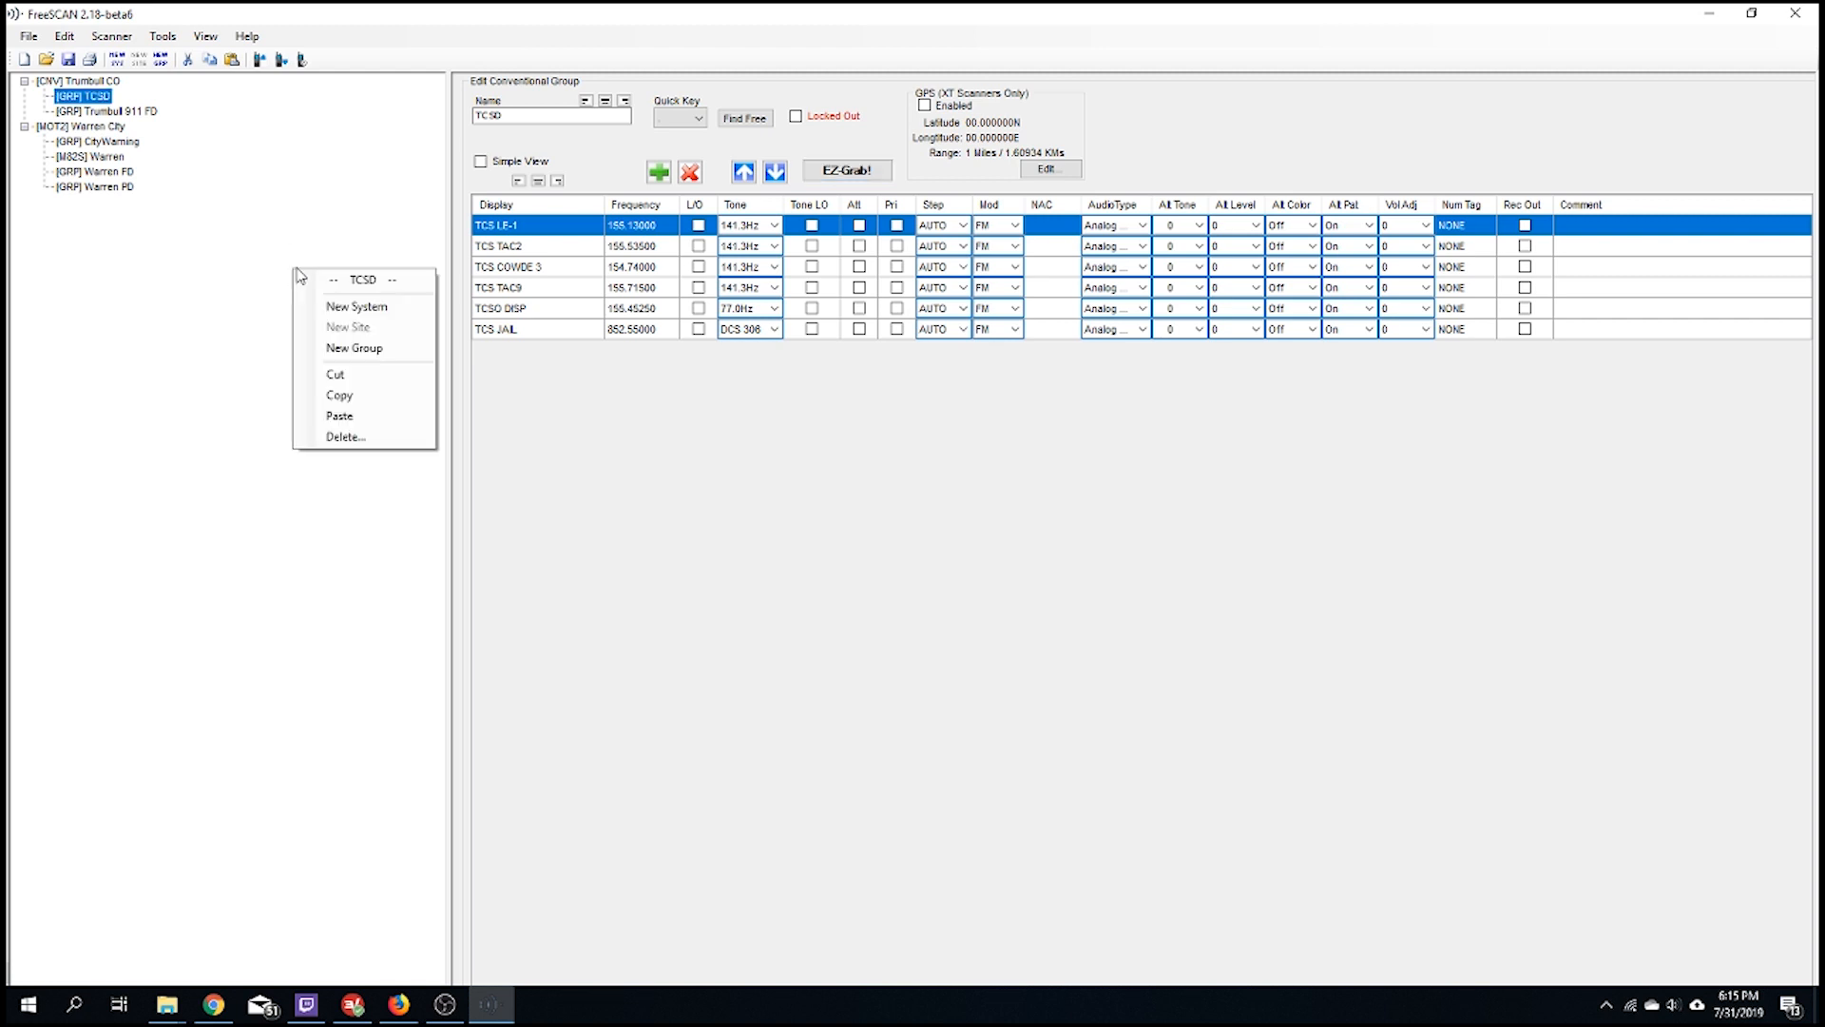
click(354, 312)
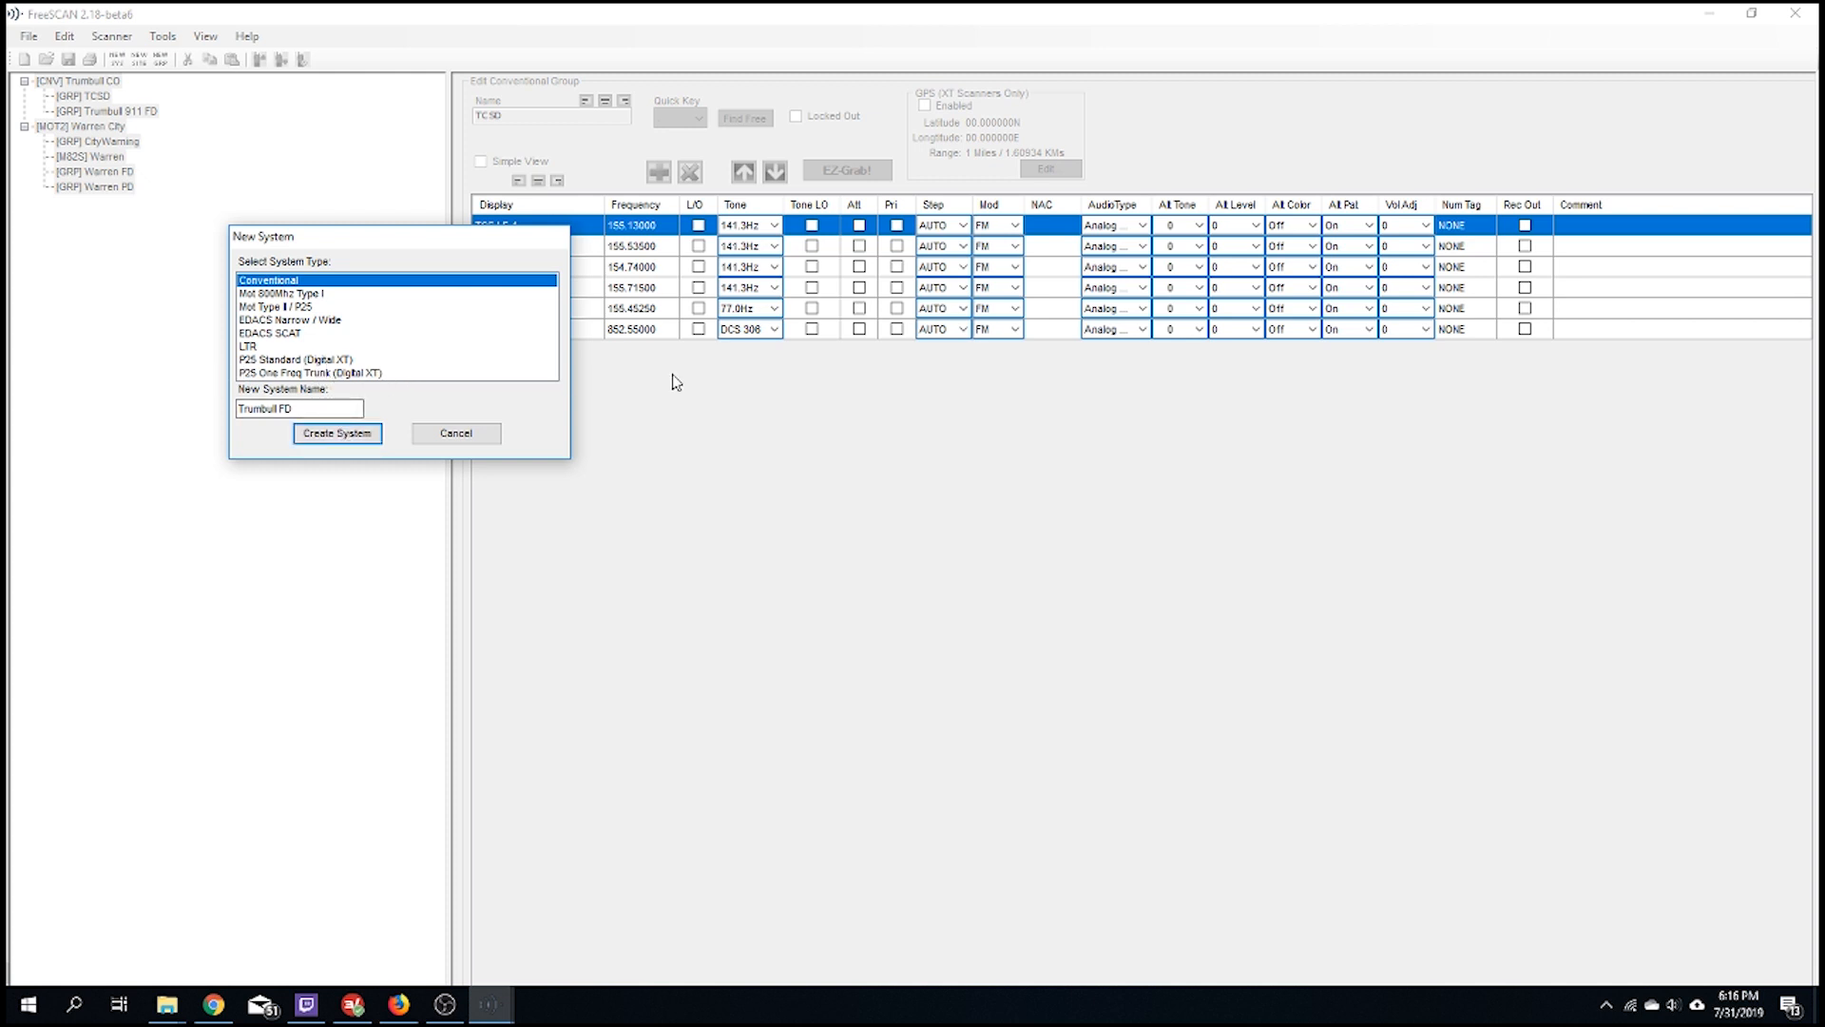
click(497, 442)
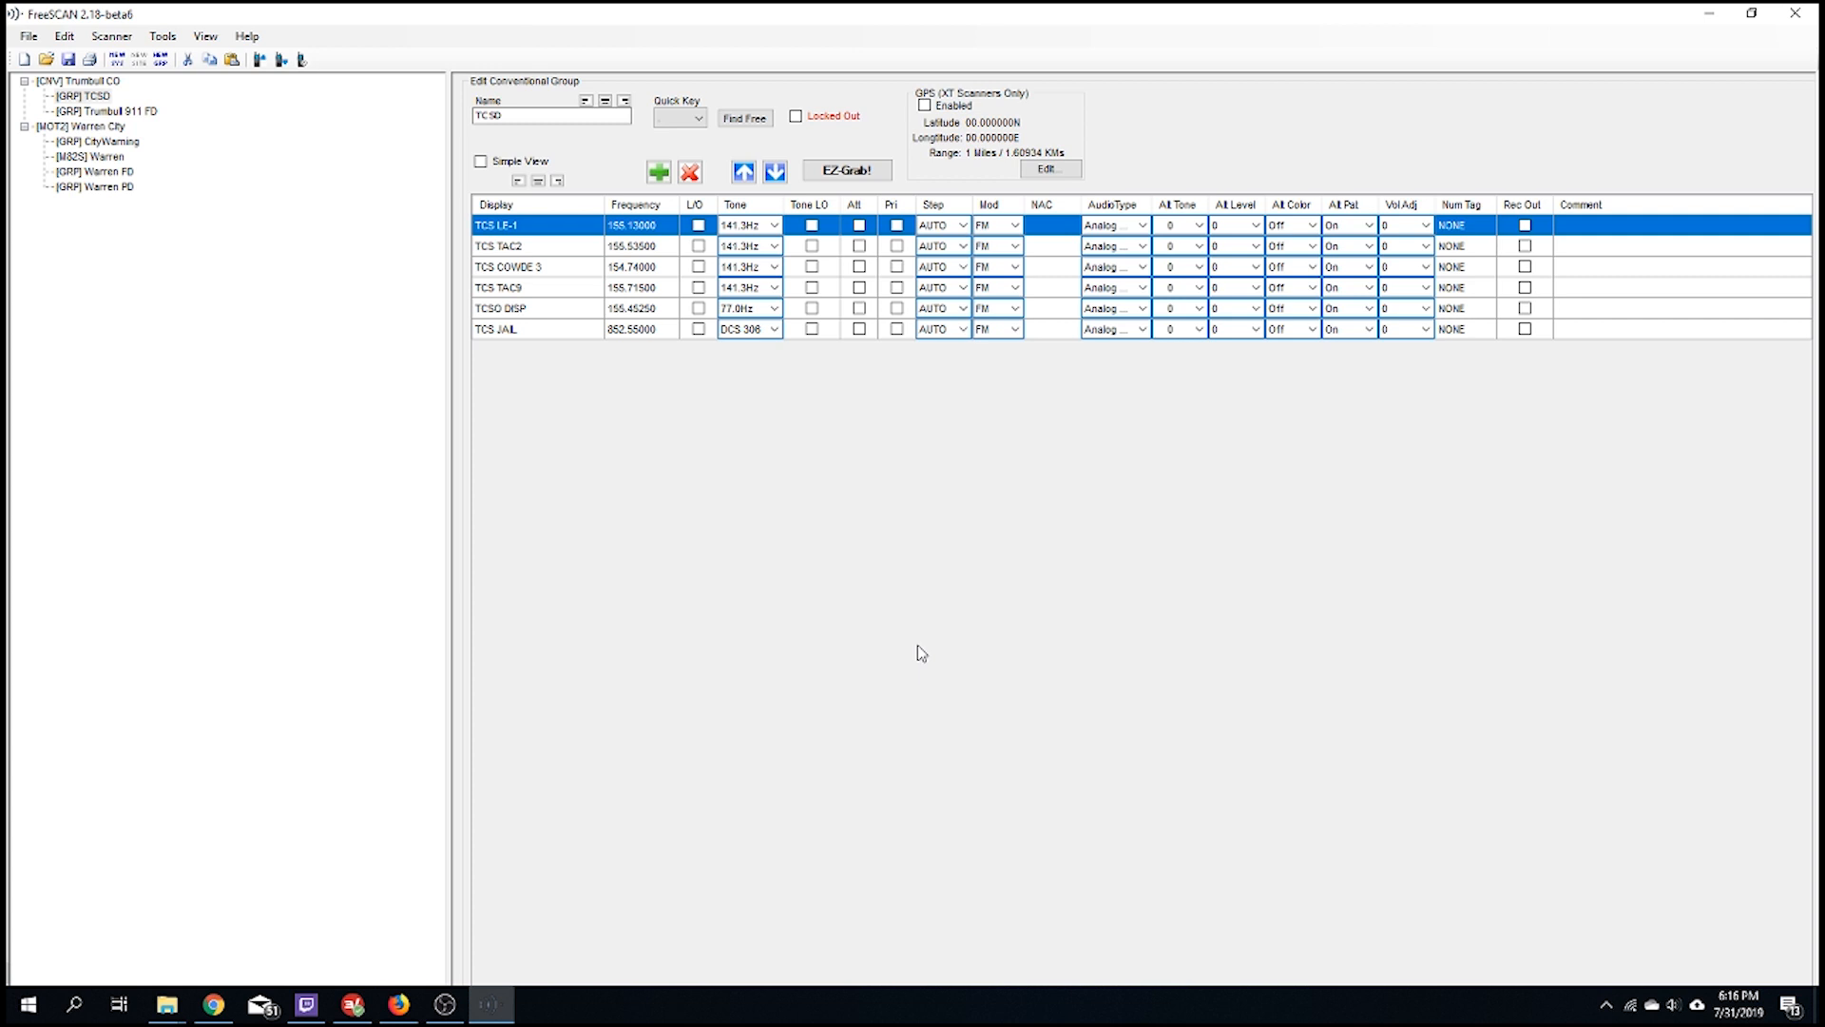
click(957, 106)
Review the upload settings for sending the Trumbull CO and Warren City systems to the scanner, then close them without uploading
click(111, 37)
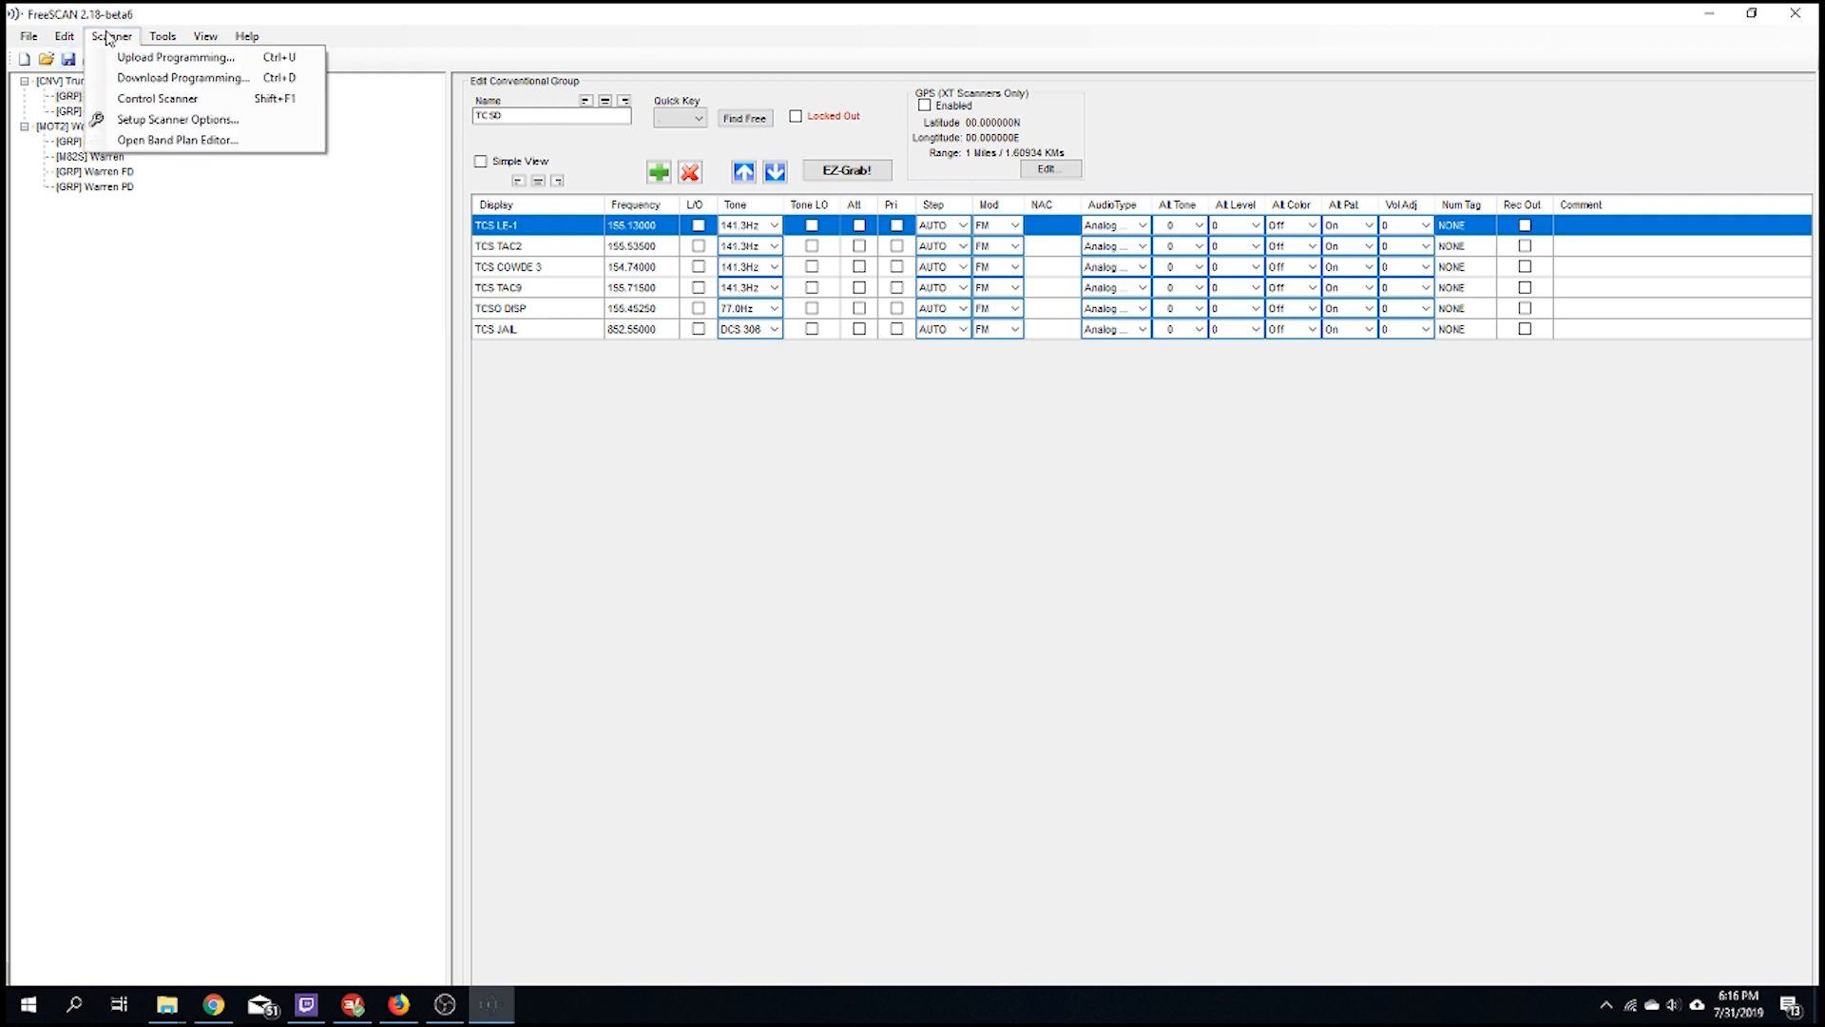
click(176, 57)
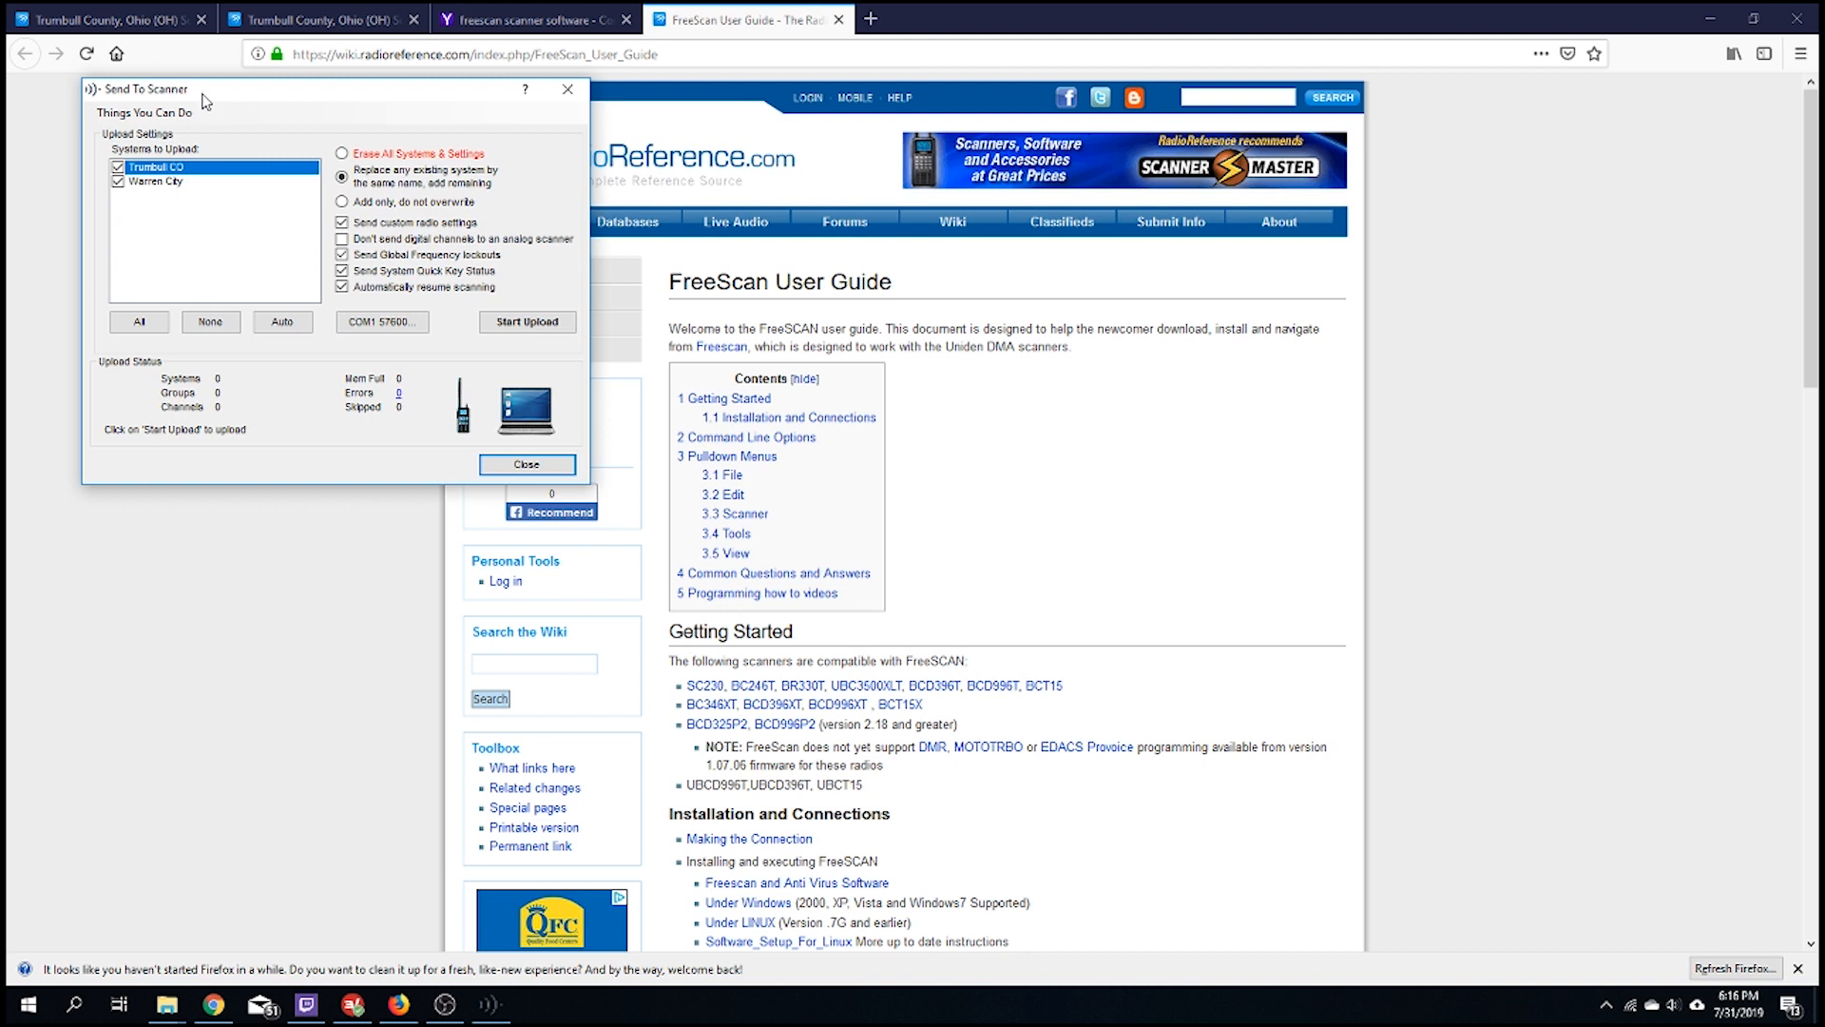
drag(203, 102, 312, 101)
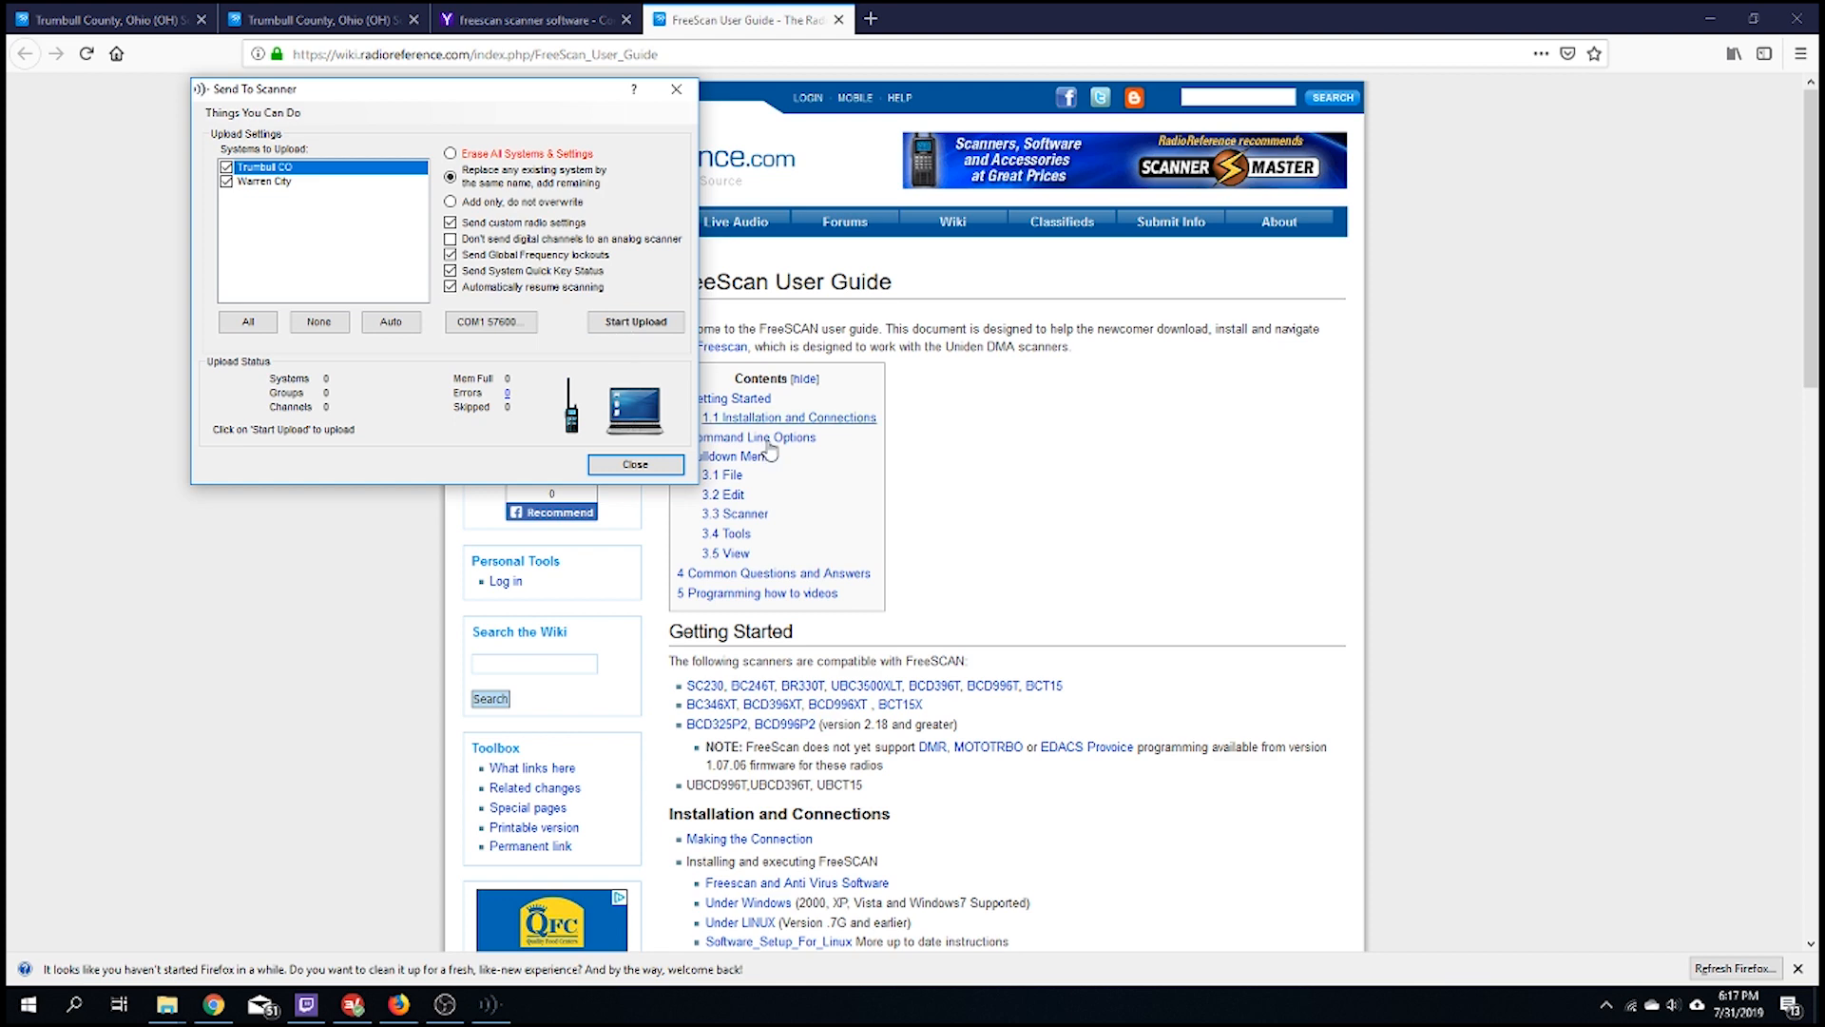
click(635, 464)
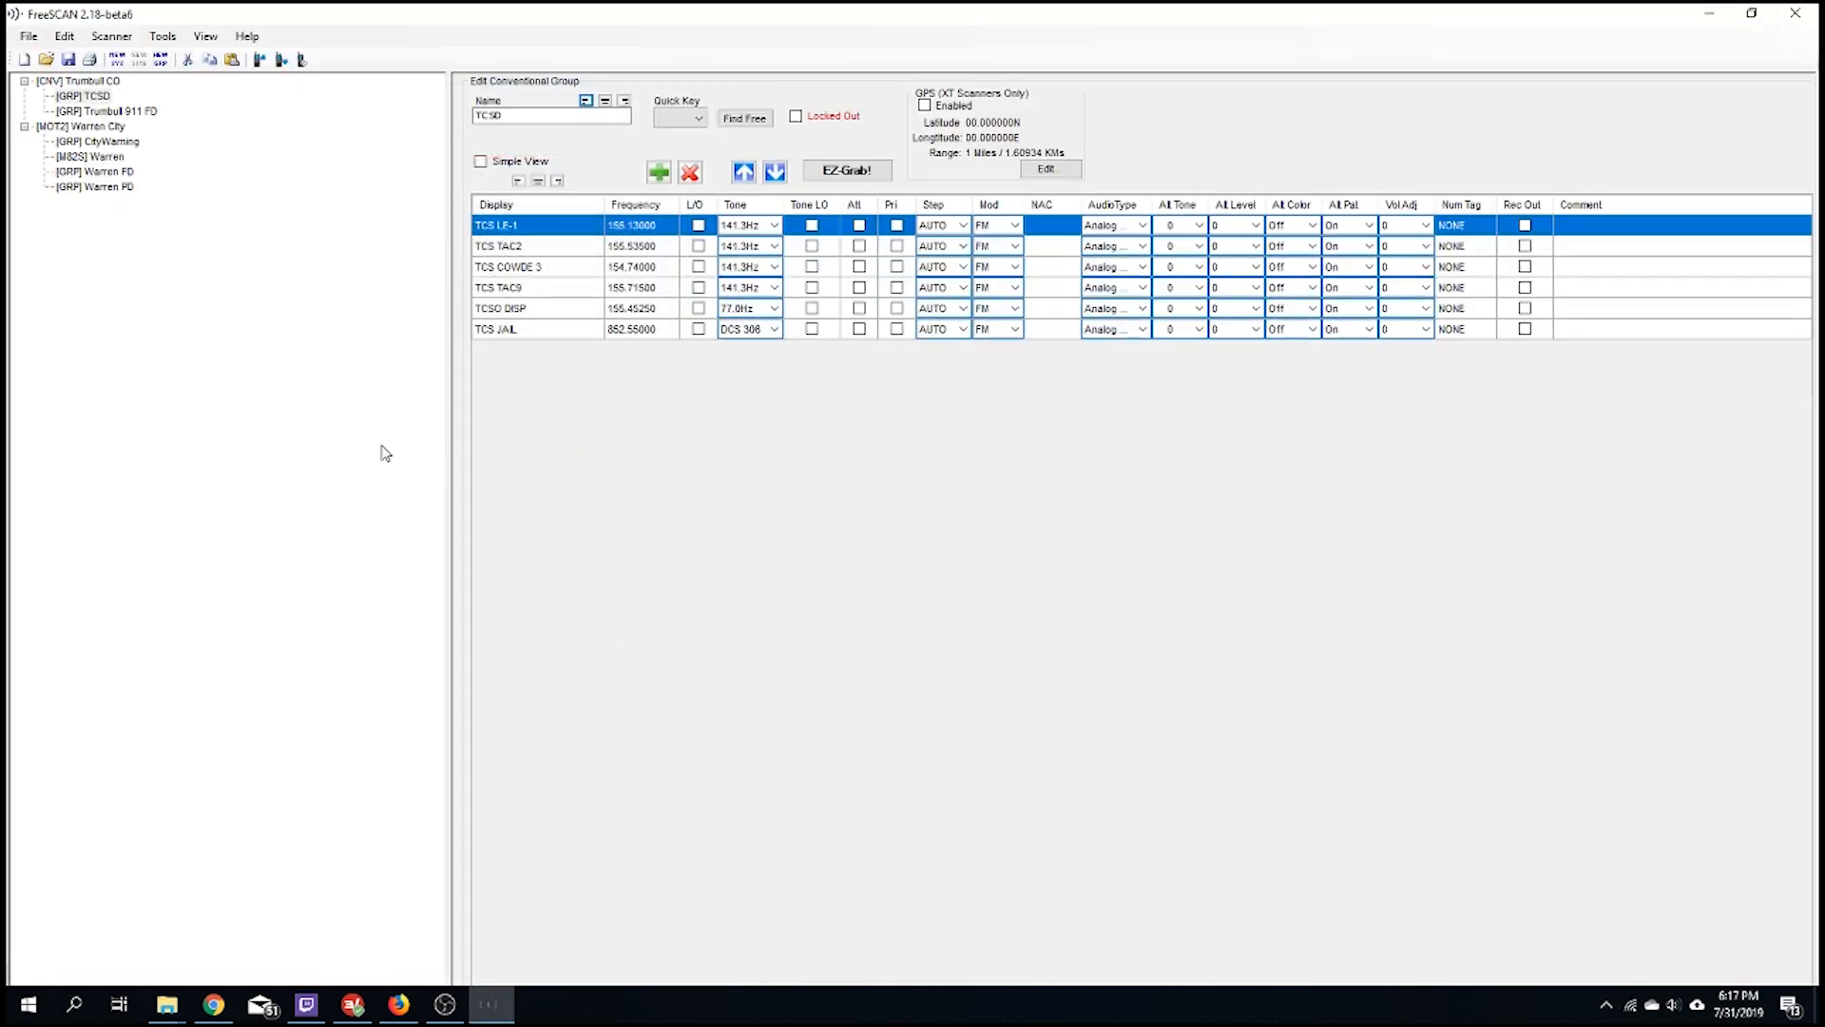